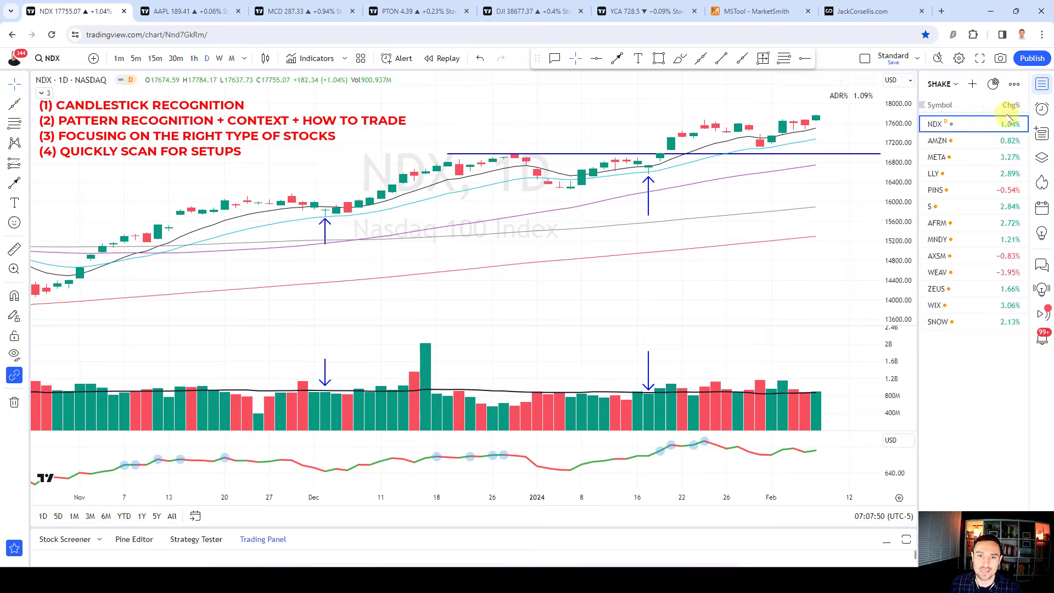
# - Review the daily charts of the SHAKE watchlist symbols from AMZN down to WIX, and return to NDX
pyautogui.press('Down')
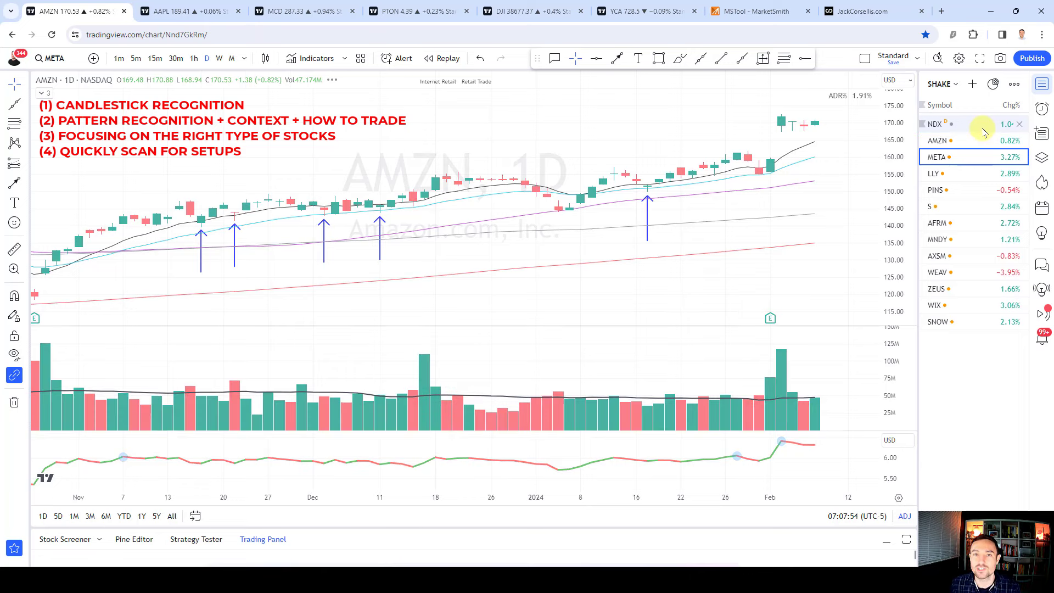
pyautogui.press('Down')
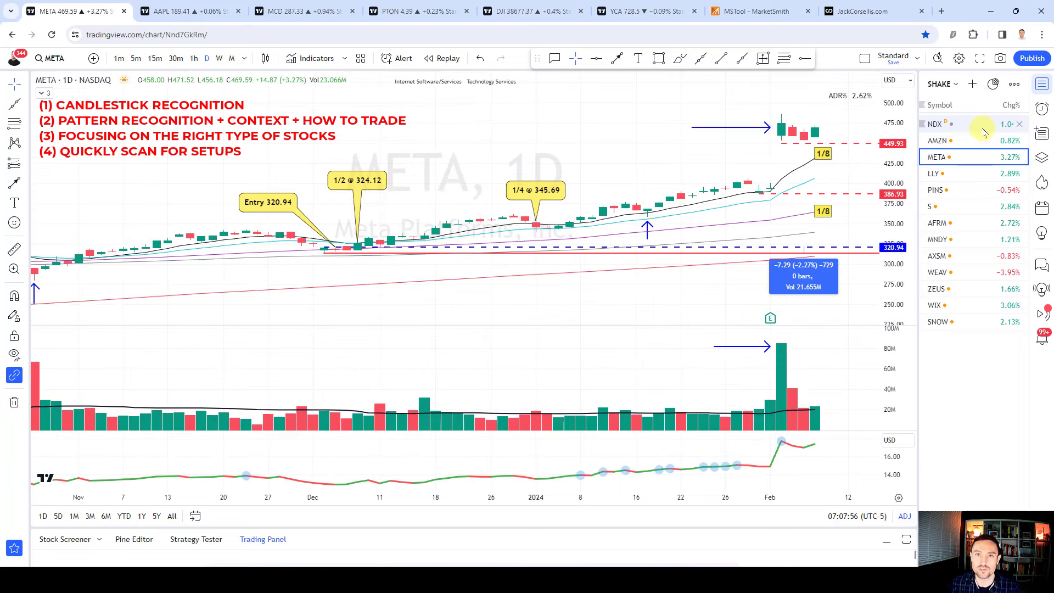
pyautogui.press('Down')
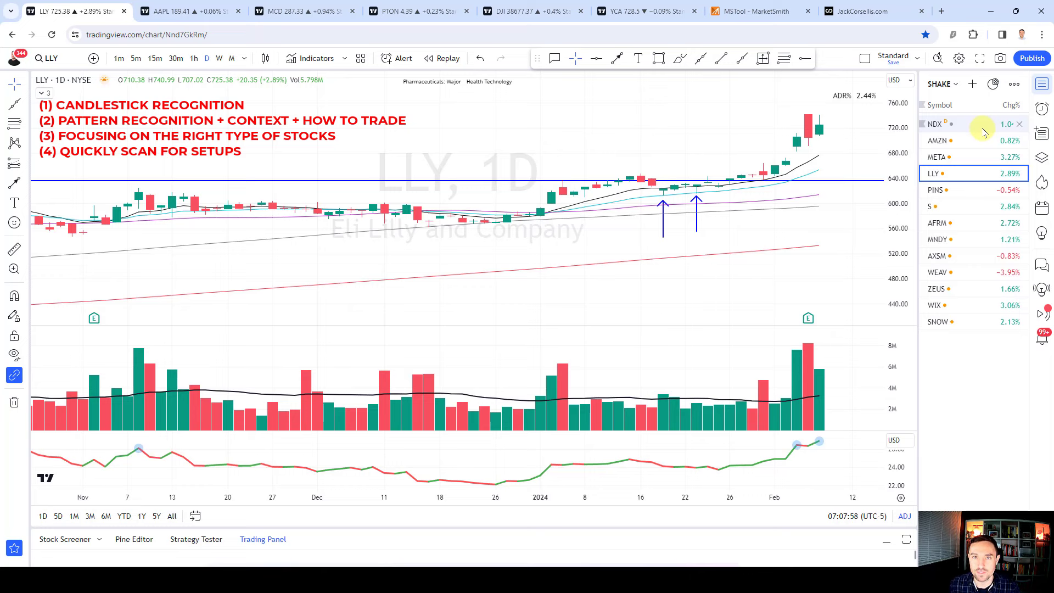
pyautogui.press('Down')
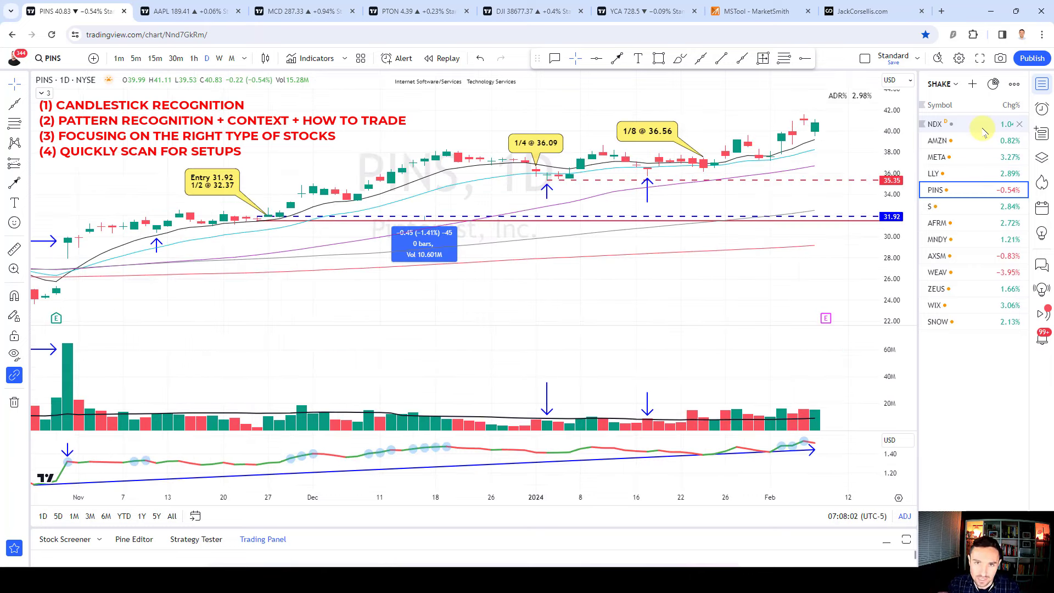
pyautogui.press('Down')
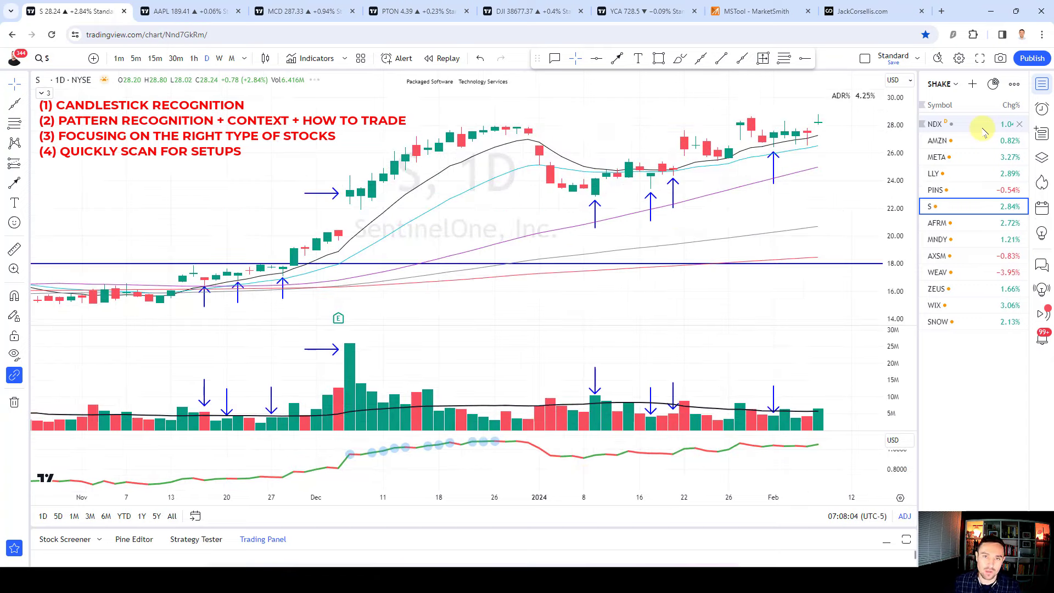
pyautogui.press('Down')
pyautogui.press('Down')
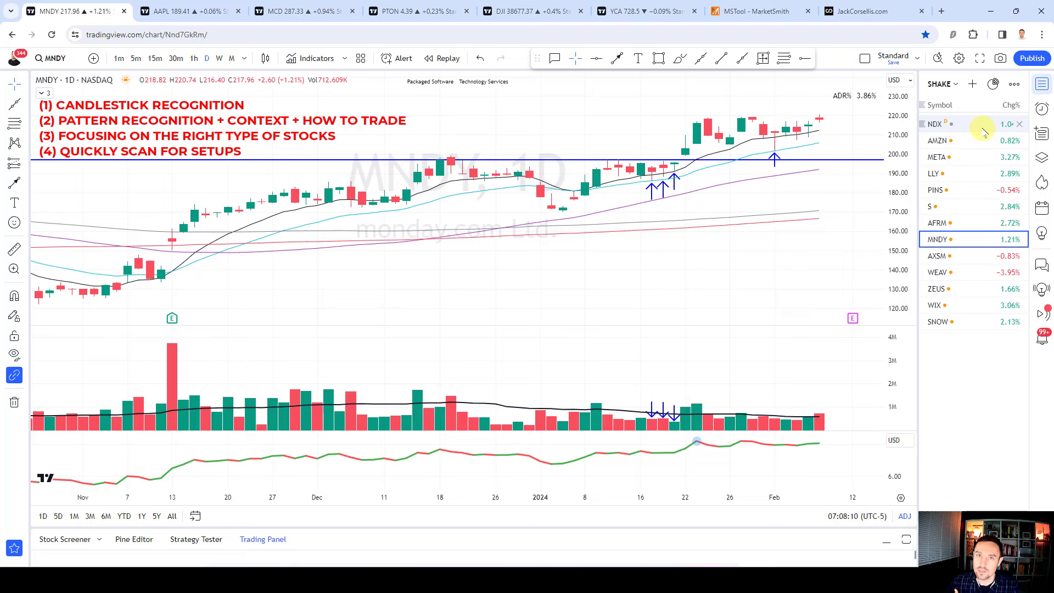
pyautogui.press('Down')
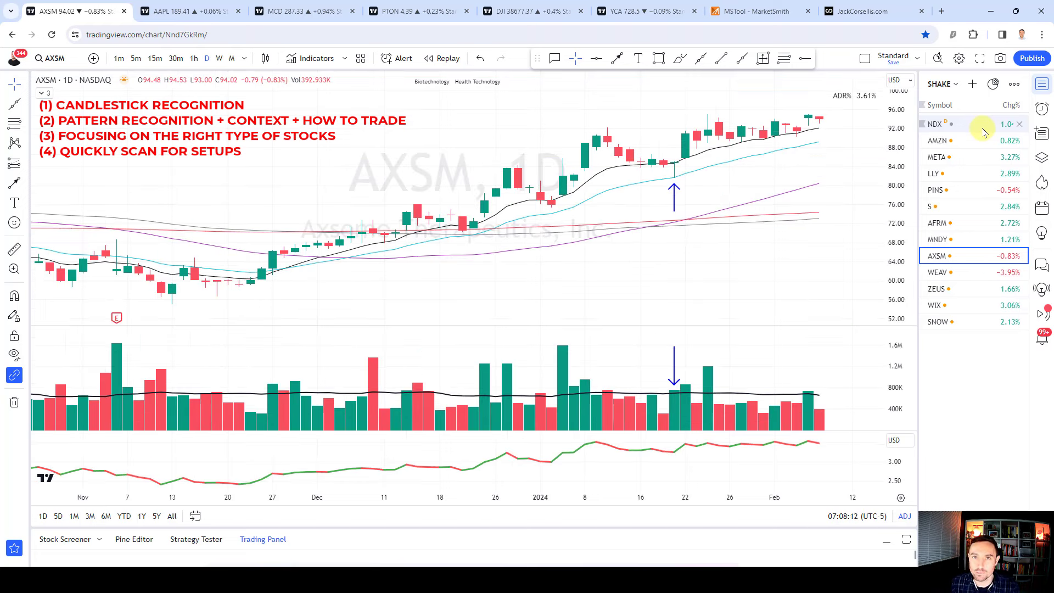
pyautogui.press('Down')
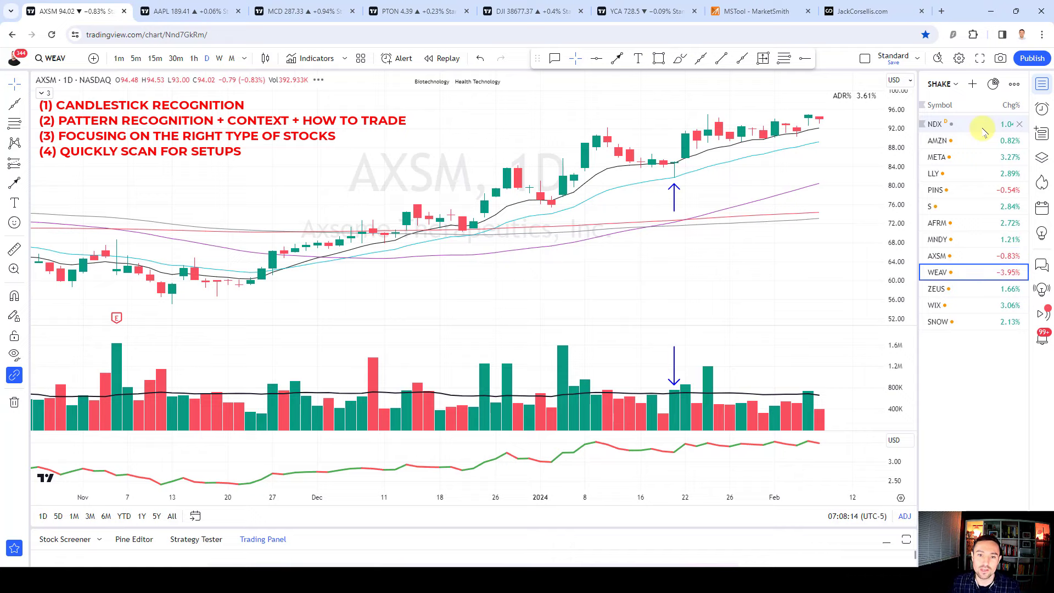
pyautogui.press('Down')
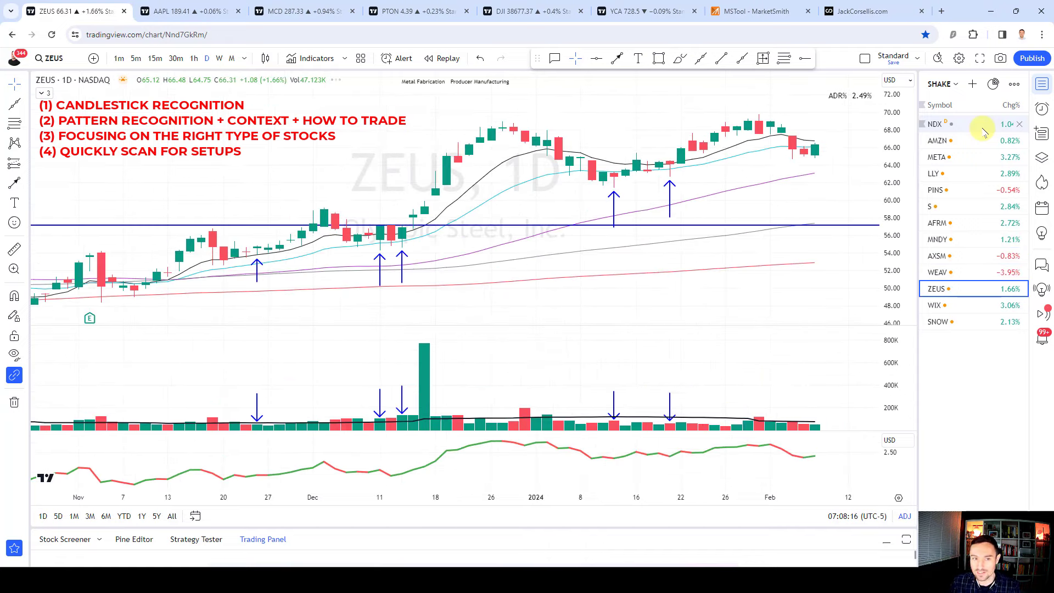
pyautogui.press('Down')
pyautogui.press('Down')
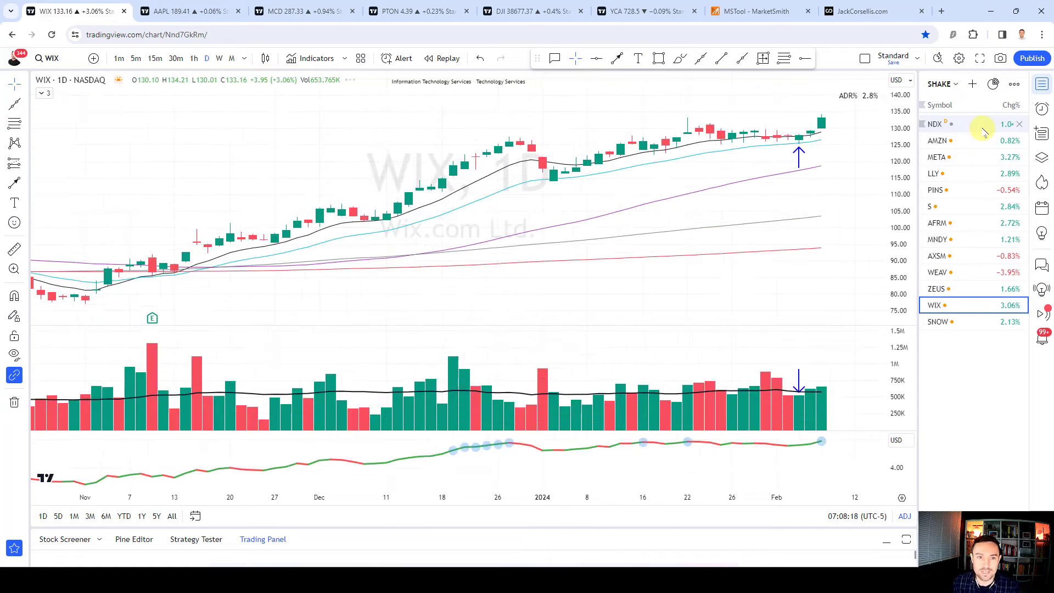
pyautogui.click(982, 132)
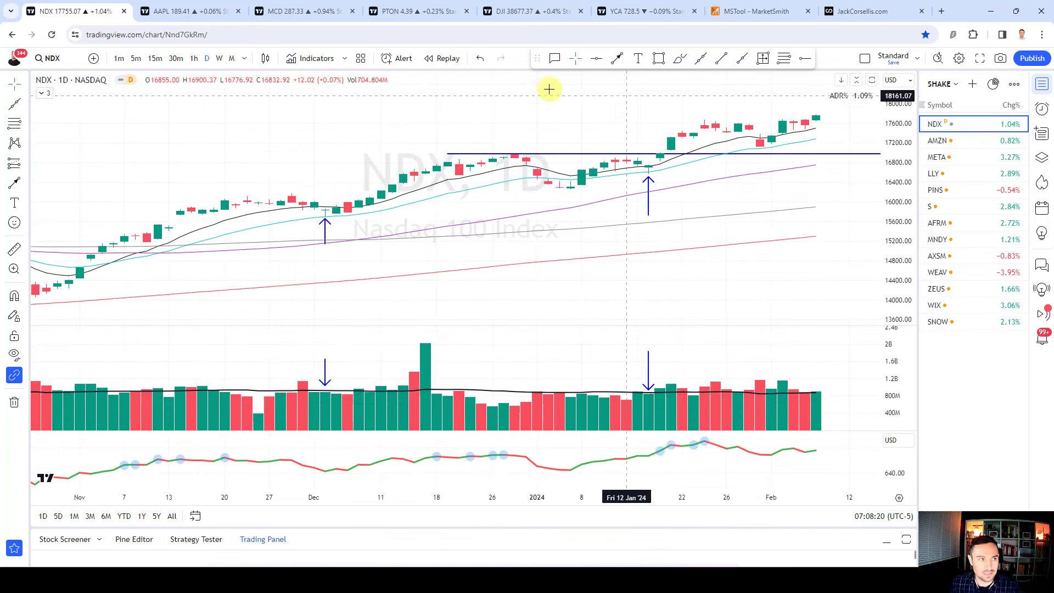
# - Review the historical shakeout examples on the AAPL, MCD, PTON, DJI and YCA charts
pyautogui.click(176, 8)
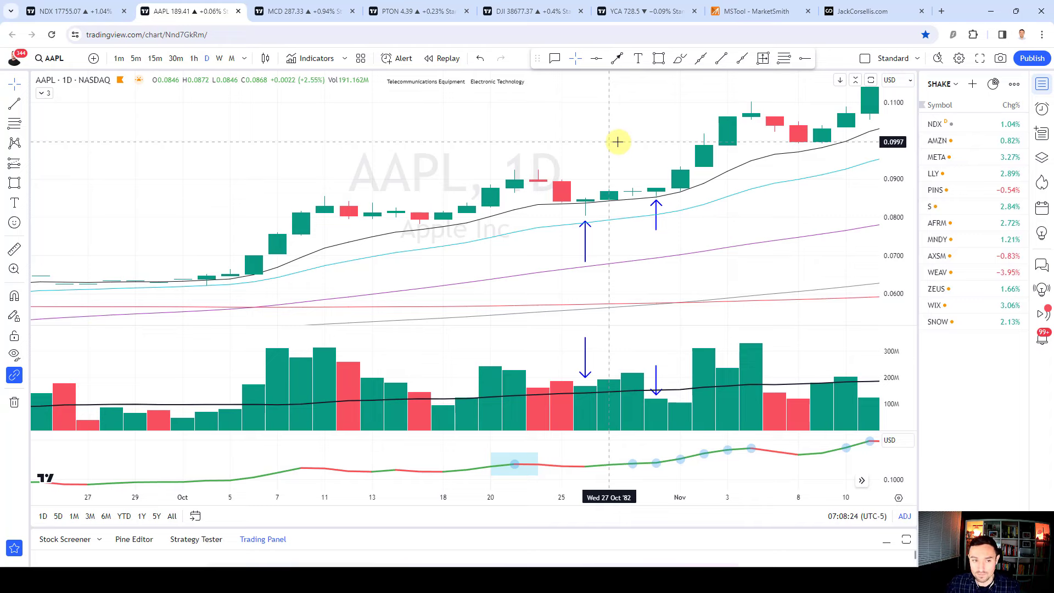
pyautogui.click(305, 11)
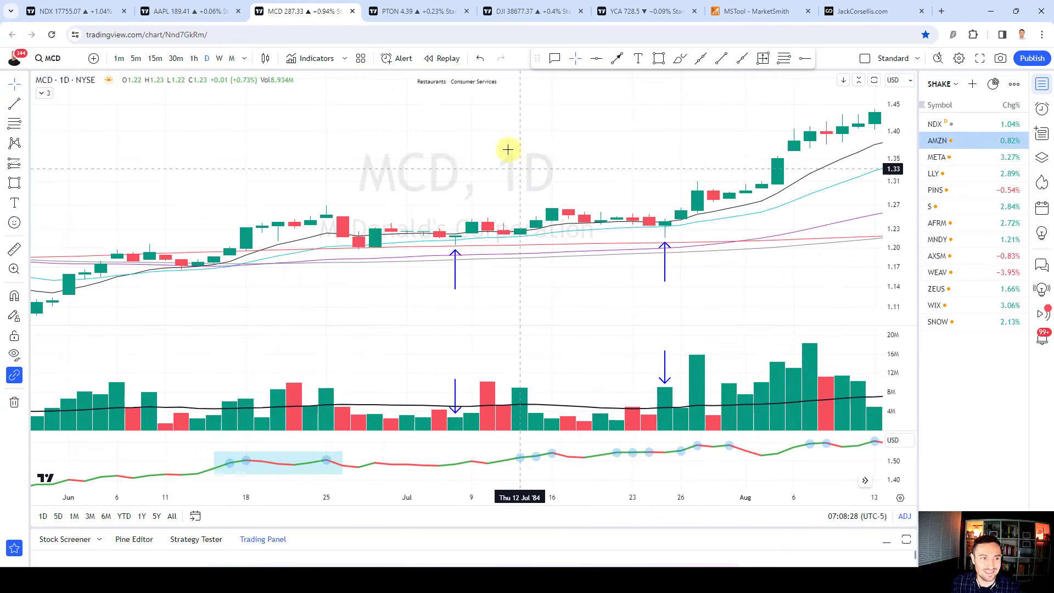
pyautogui.hotkey('ctrl', 'Tab')
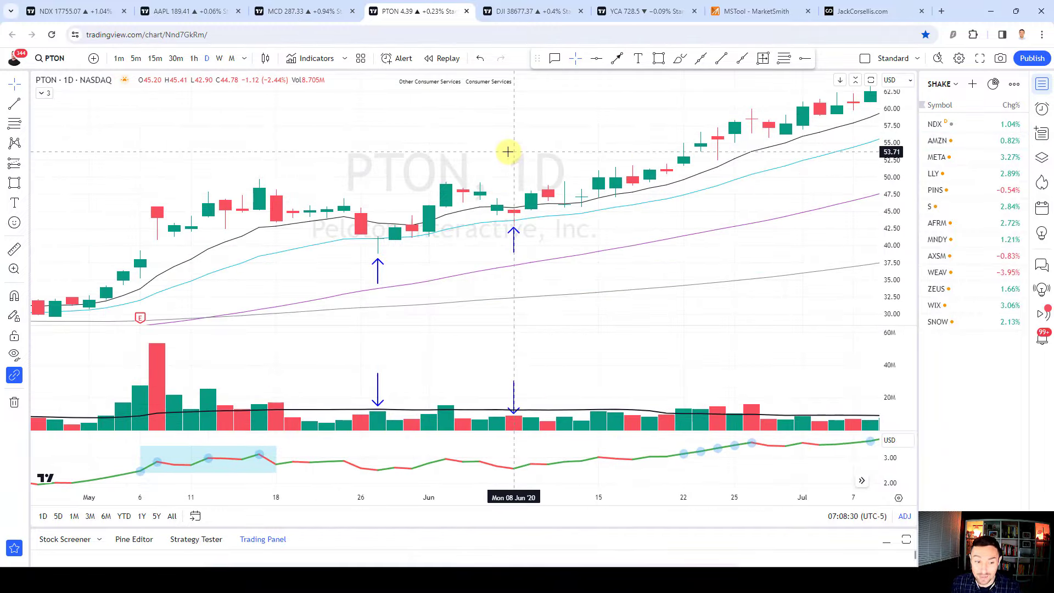
pyautogui.click(513, 11)
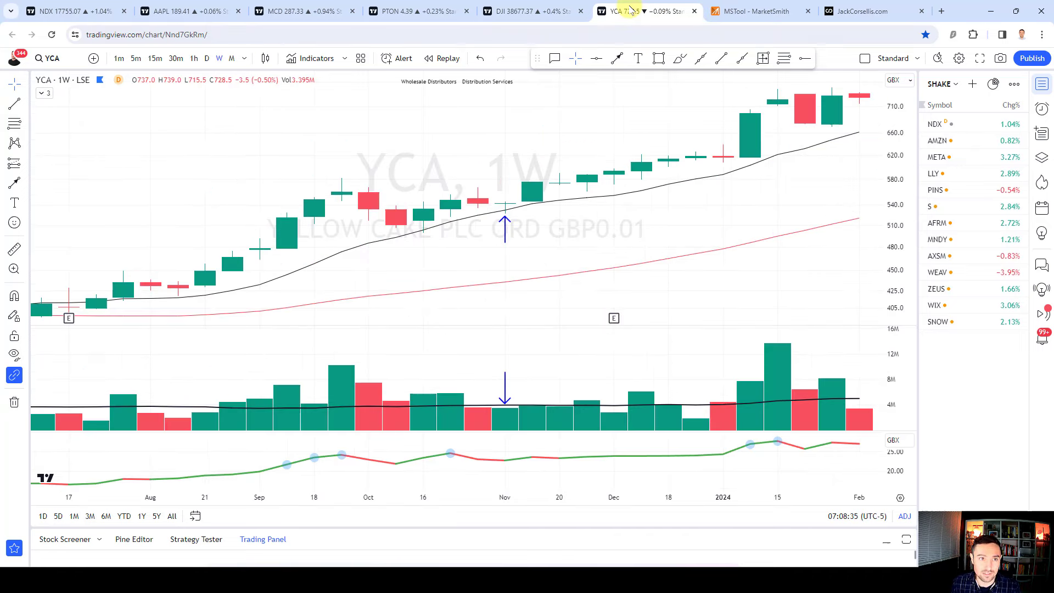
pyautogui.click(631, 11)
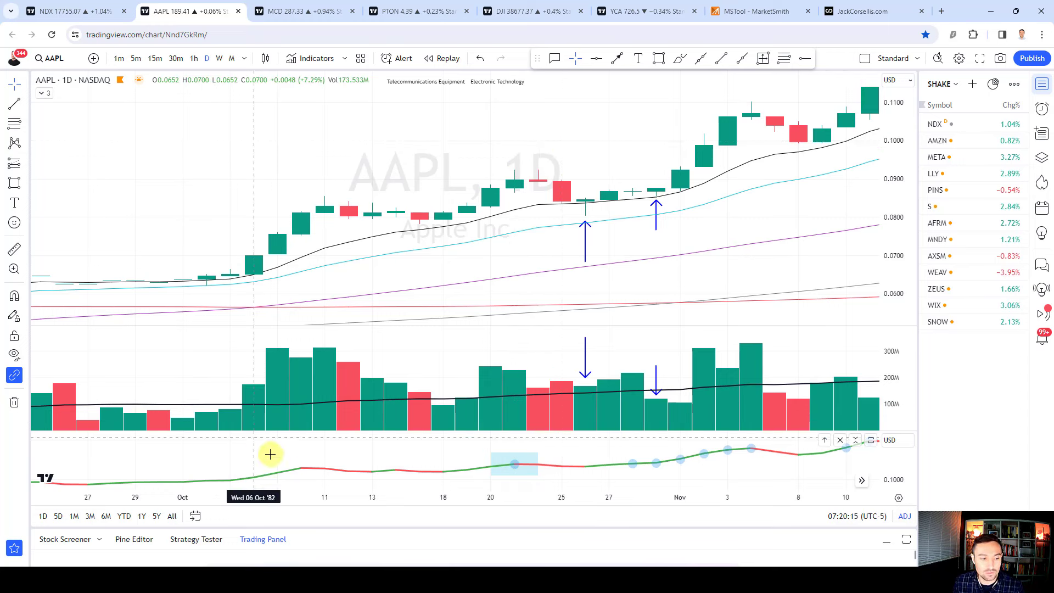
# - Check the favourite indicators for the RS Line from the AAPL chart, and examine the marked candles on the MCD and PTON charts
pyautogui.click(307, 58)
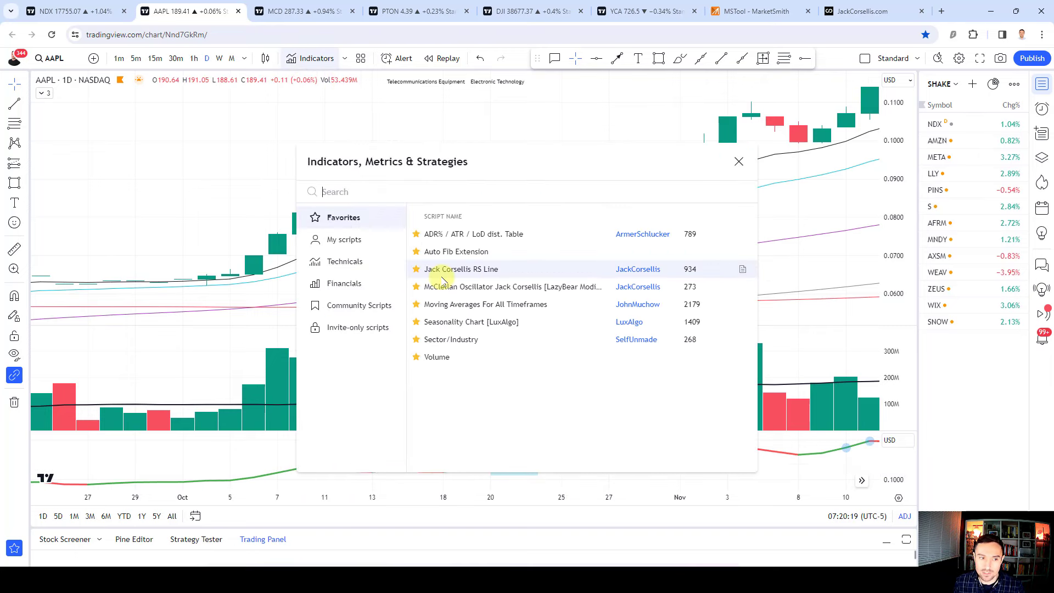
pyautogui.click(738, 162)
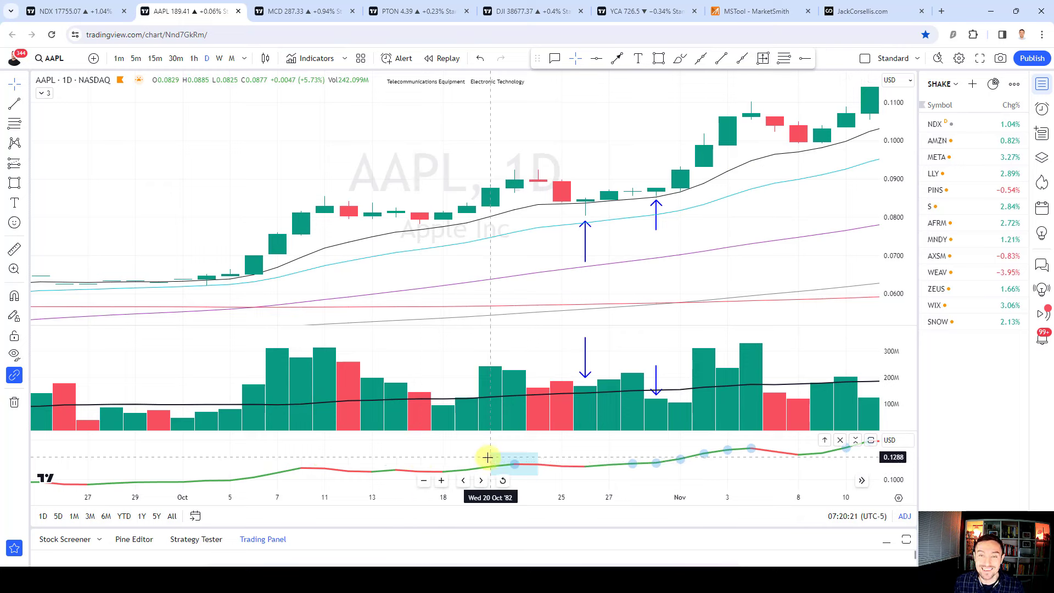
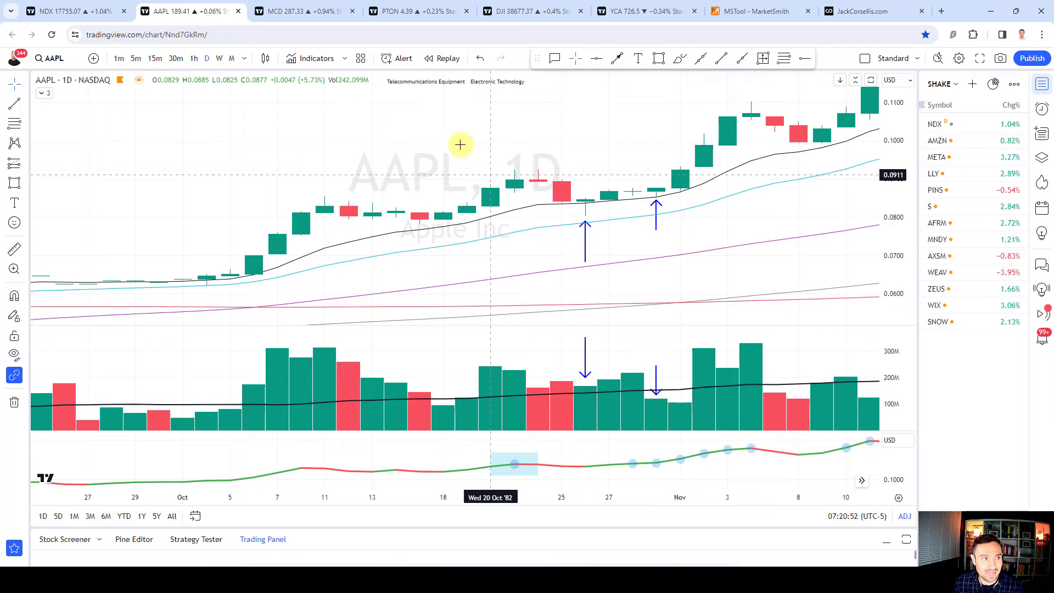
pyautogui.hotkey('ctrl', 'Tab')
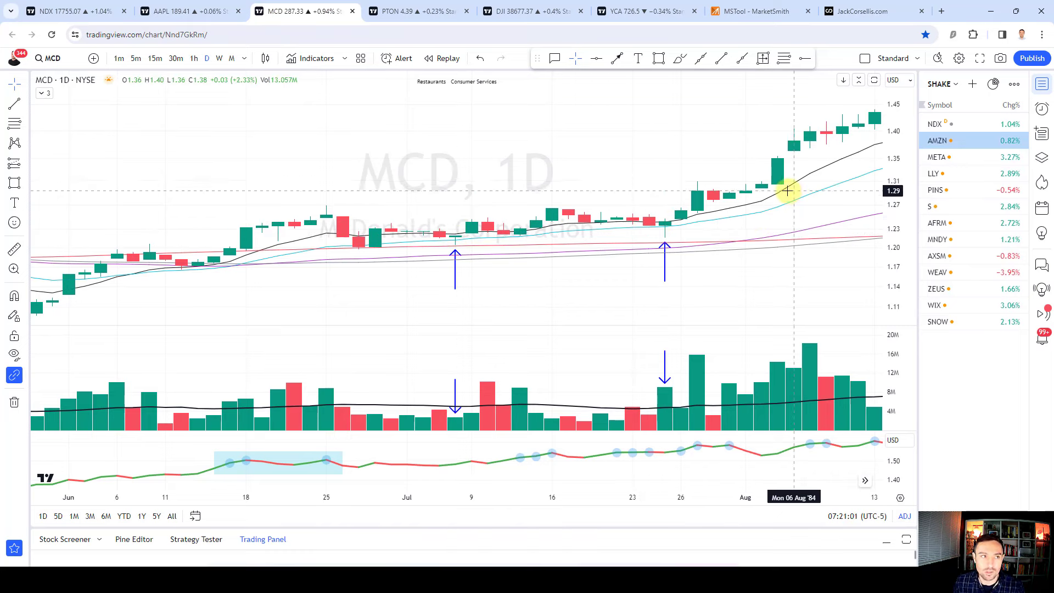
pyautogui.click(437, 14)
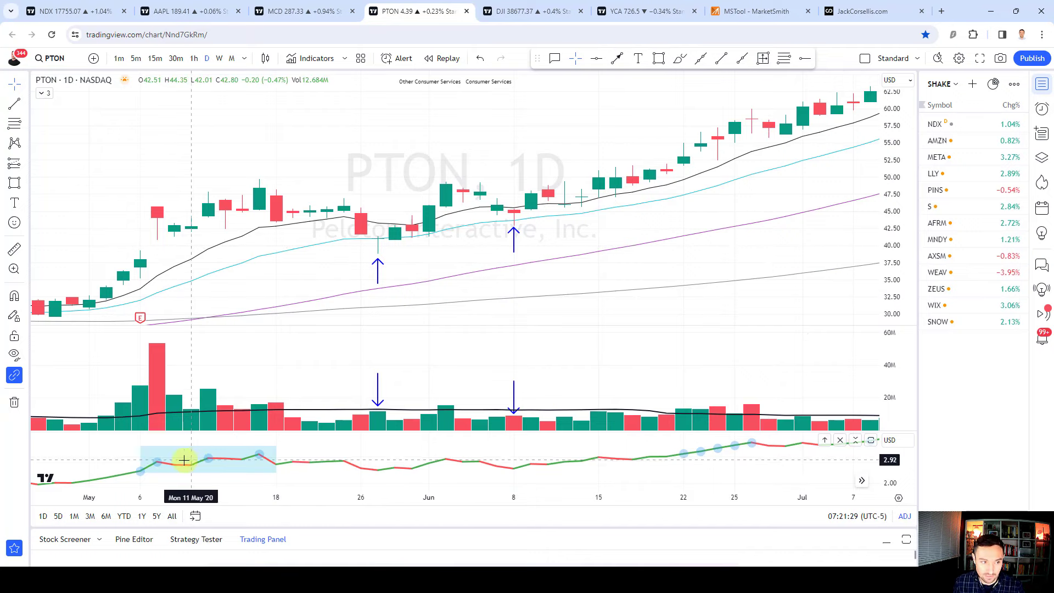
# - On the DJI weekly chart, mark candles and trace the narrowing price swings from early 1926 to March 1927 with the Brush, clearing the strokes
pyautogui.click(527, 9)
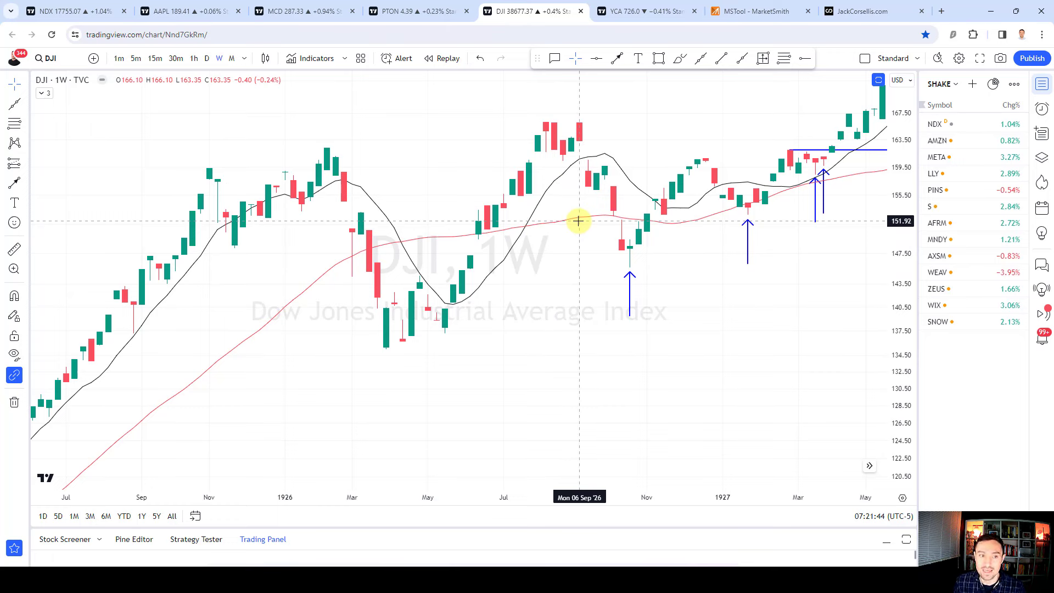
pyautogui.click(679, 59)
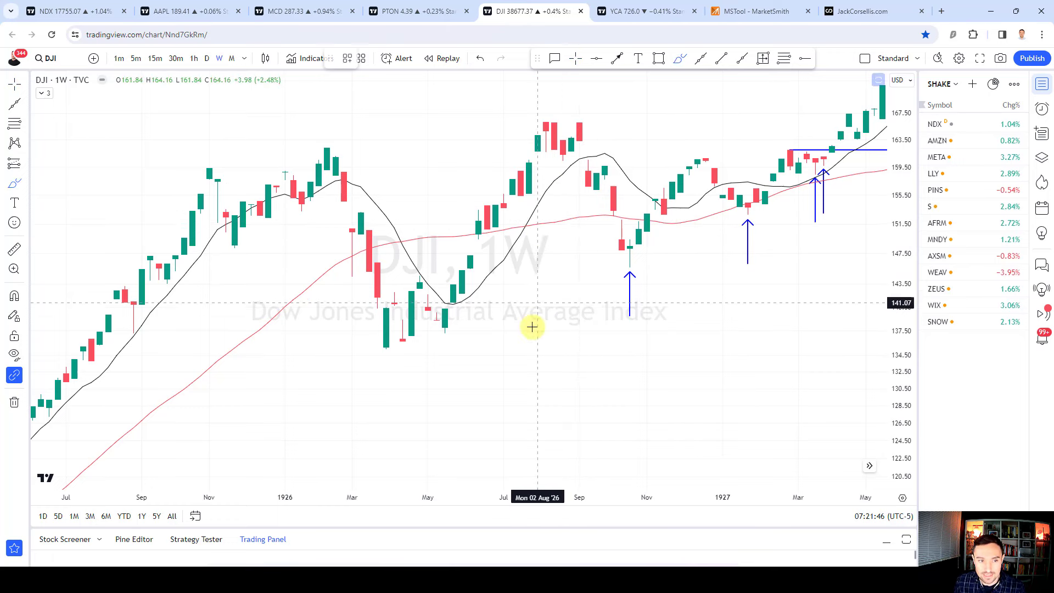
pyautogui.moveTo(640, 239)
pyautogui.mouseDown()
pyautogui.moveTo(624, 231)
pyautogui.moveTo(625, 266)
pyautogui.moveTo(653, 235)
pyautogui.mouseUp()
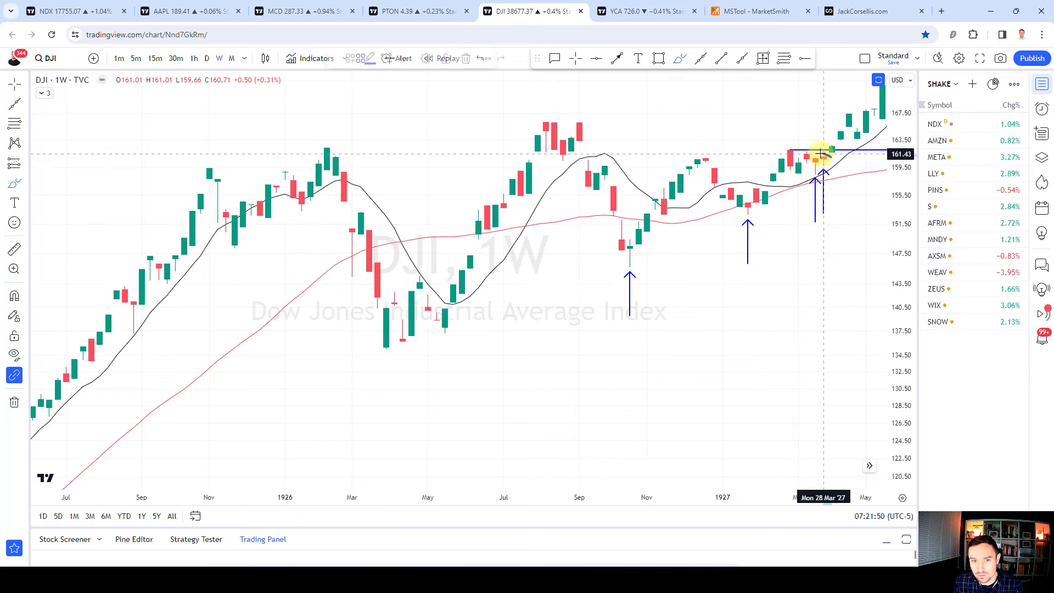
pyautogui.moveTo(820, 153)
pyautogui.mouseDown()
pyautogui.moveTo(819, 165)
pyautogui.moveTo(818, 146)
pyautogui.mouseUp()
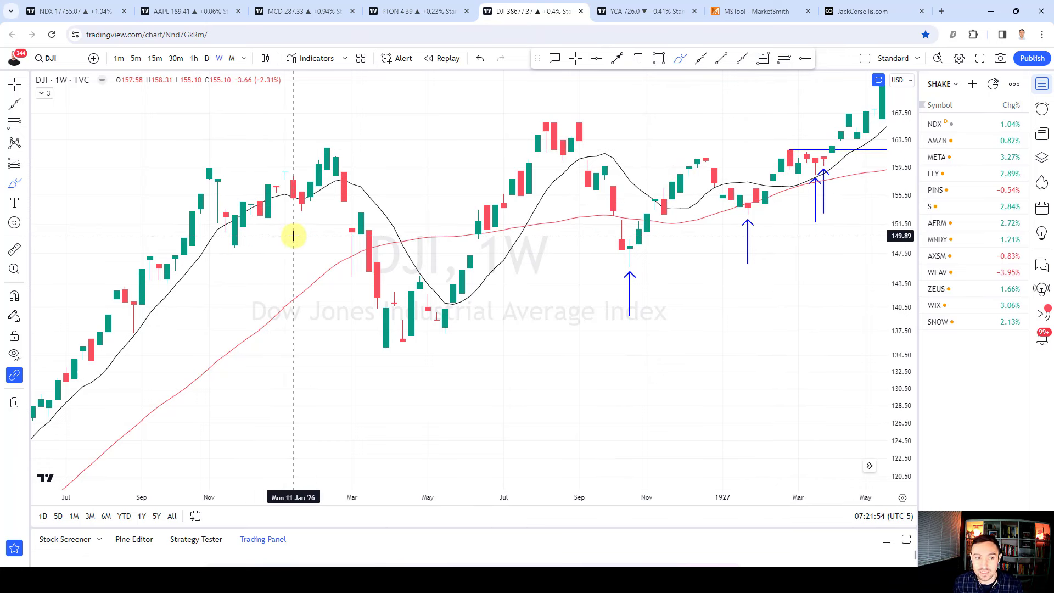
pyautogui.moveTo(276, 212)
pyautogui.mouseDown()
pyautogui.moveTo(318, 258)
pyautogui.moveTo(512, 193)
pyautogui.moveTo(606, 222)
pyautogui.moveTo(706, 170)
pyautogui.moveTo(795, 146)
pyautogui.moveTo(812, 170)
pyautogui.mouseUp()
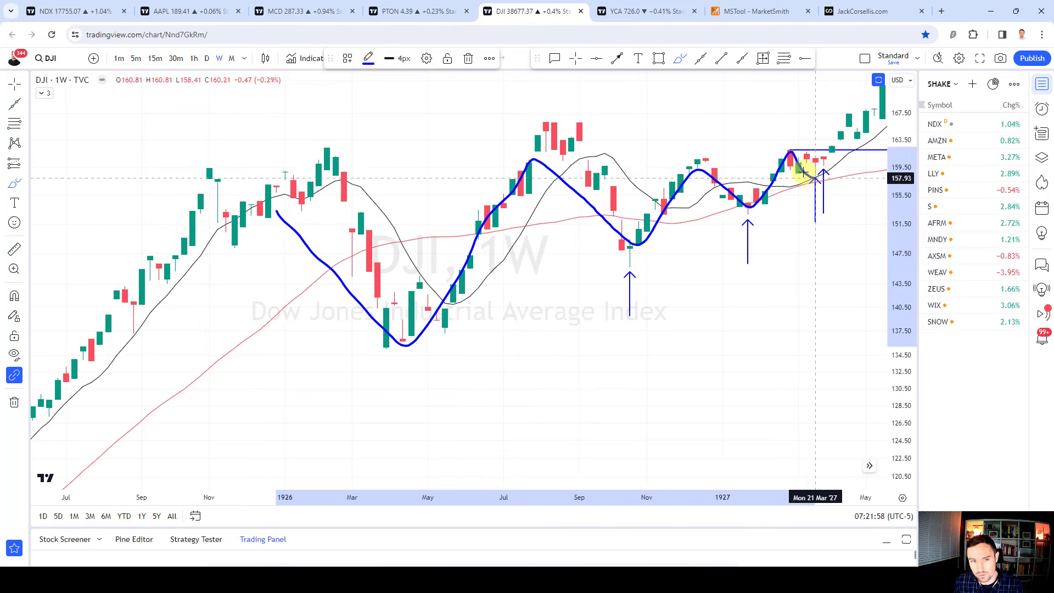
pyautogui.press('Escape')
pyautogui.moveTo(619, 149)
pyautogui.mouseDown()
pyautogui.moveTo(878, 146)
pyautogui.moveTo(807, 170)
pyautogui.moveTo(880, 88)
pyautogui.mouseUp()
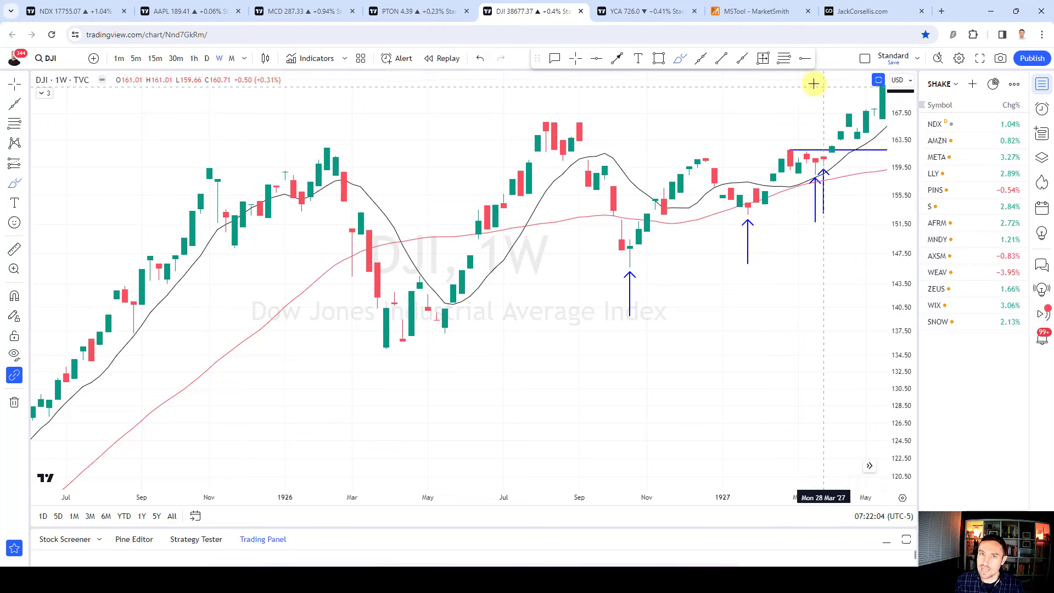
# - Highlight the early November 2023 candle on the YCA weekly chart with Brush strokes, and undo them
pyautogui.click(624, 13)
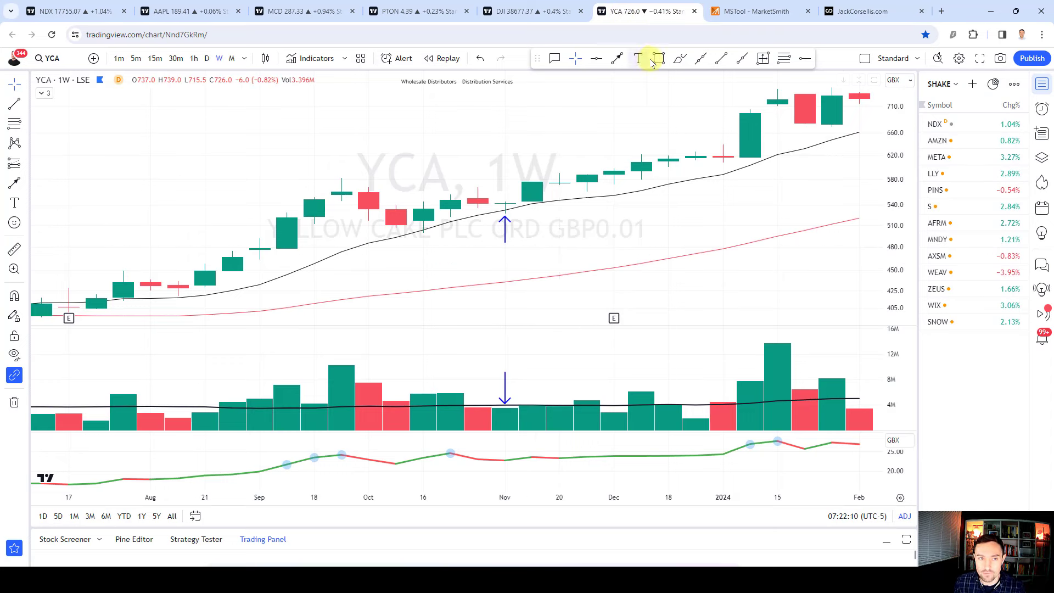
pyautogui.click(679, 58)
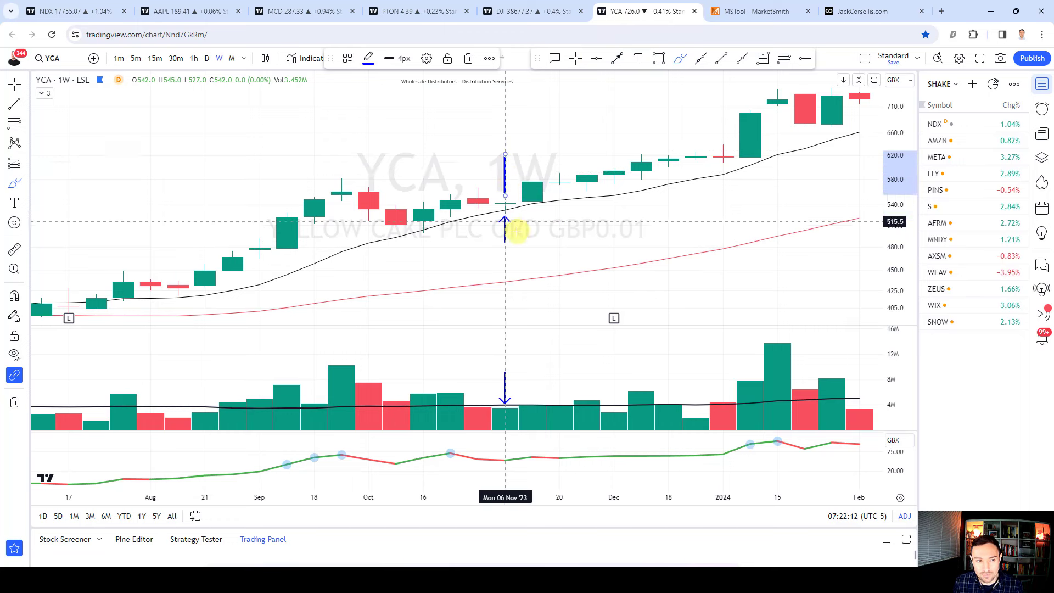
pyautogui.moveTo(398, 241); pyautogui.dragTo(531, 205)
pyautogui.hotkey('ctrl', 'z')
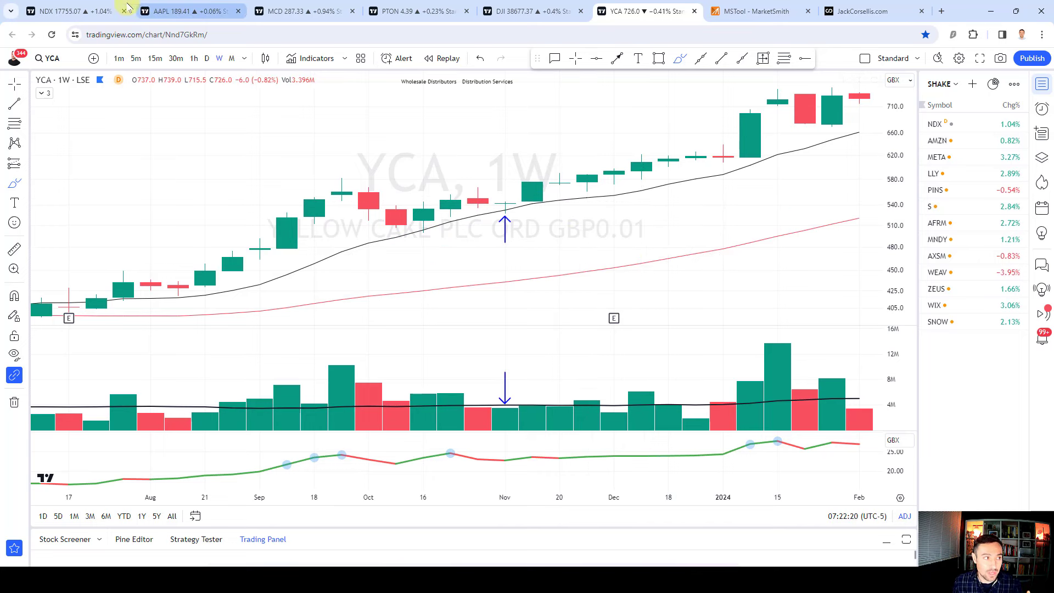
# - Mark the early December 2023 candle and the moving average beneath it on the NDX daily chart with the Brush, and remove the strokes
pyautogui.click(71, 7)
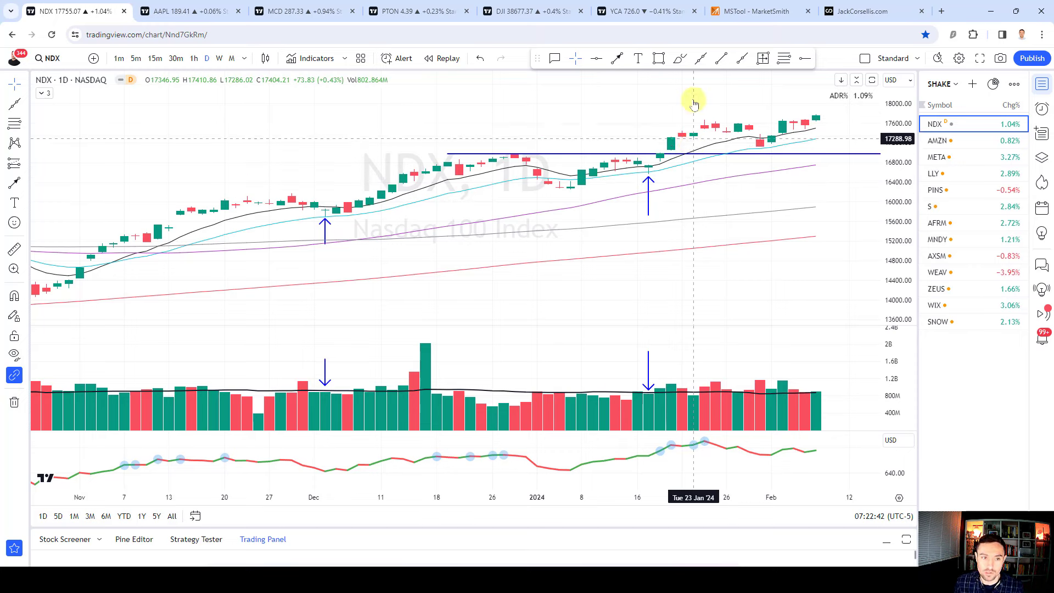
pyautogui.click(679, 58)
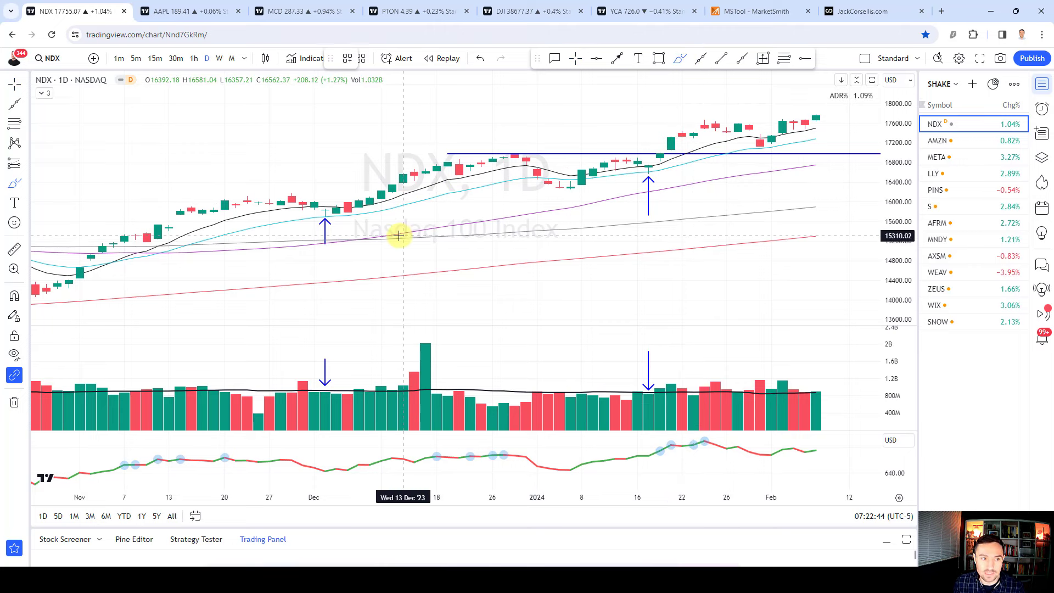
pyautogui.moveTo(329, 207)
pyautogui.mouseDown()
pyautogui.moveTo(340, 207)
pyautogui.moveTo(323, 203)
pyautogui.moveTo(317, 217)
pyautogui.moveTo(335, 204)
pyautogui.mouseUp()
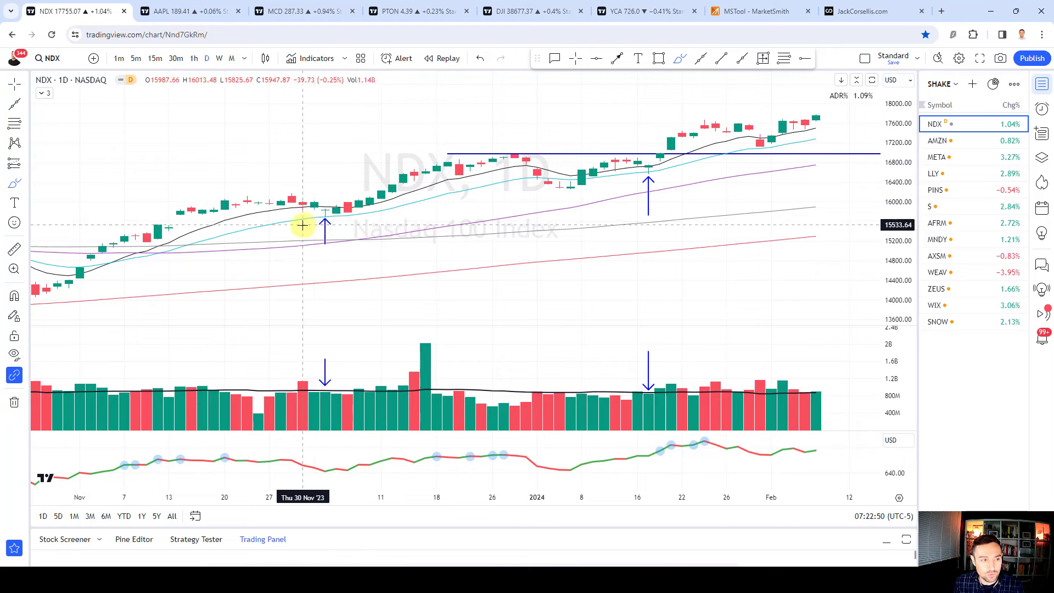
pyautogui.hotkey('ctrl', 'z')
pyautogui.moveTo(292, 219); pyautogui.dragTo(347, 216)
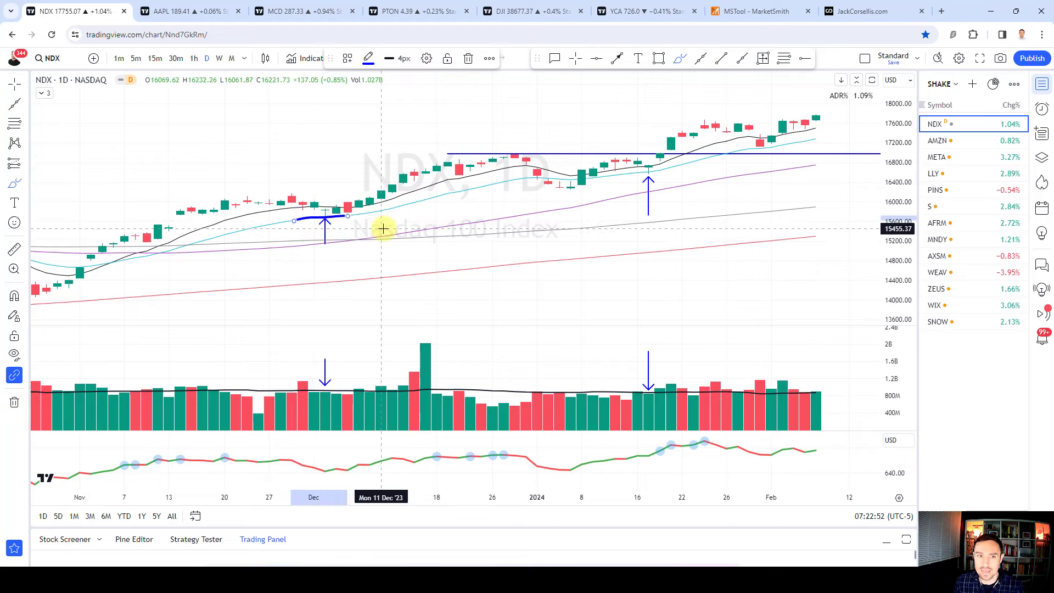
pyautogui.press('Delete')
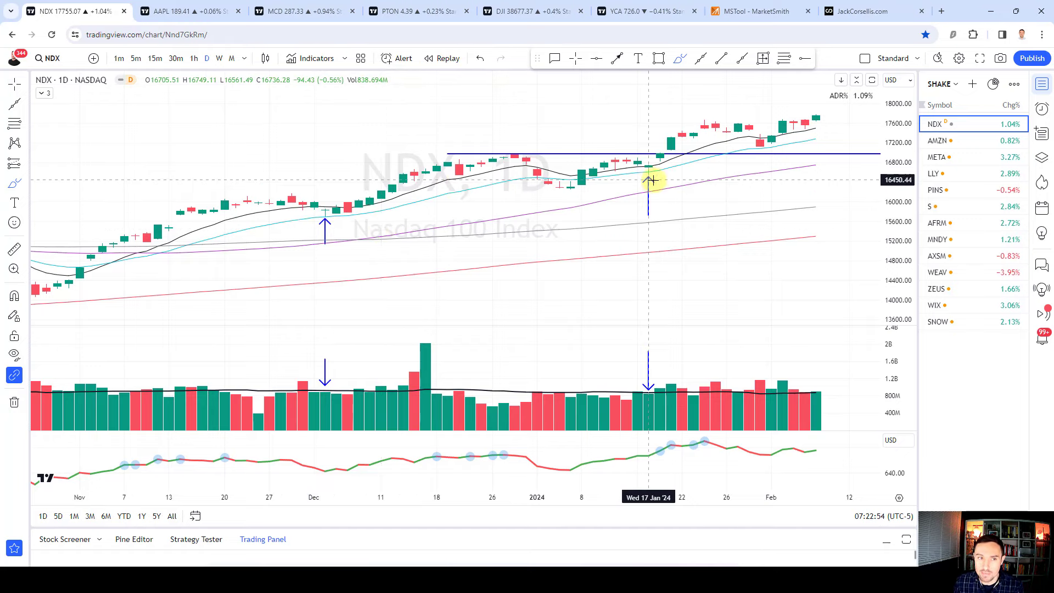
# - Trace a Brush curve beneath the NDX candles from late December 2023 to mid-January 2024, clearing the extra strokes around the 17 January candle
pyautogui.moveTo(657, 164)
pyautogui.mouseDown()
pyautogui.moveTo(647, 157)
pyautogui.moveTo(639, 170)
pyautogui.moveTo(661, 167)
pyautogui.moveTo(649, 178)
pyautogui.mouseUp()
pyautogui.press('Delete')
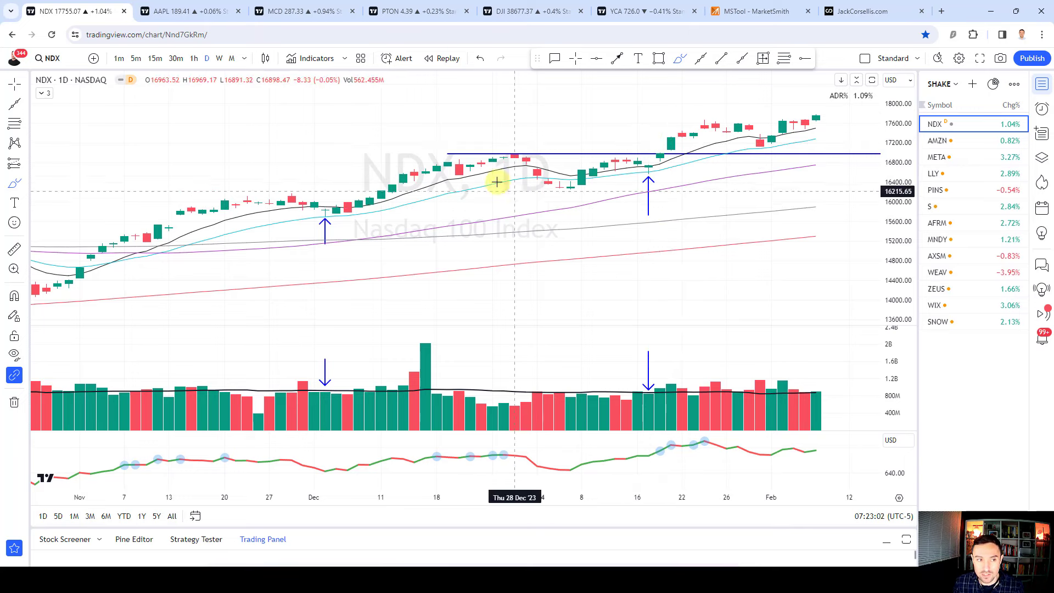
pyautogui.moveTo(503, 174)
pyautogui.mouseDown()
pyautogui.moveTo(595, 192)
pyautogui.moveTo(630, 172)
pyautogui.moveTo(590, 171)
pyautogui.moveTo(588, 188)
pyautogui.moveTo(617, 178)
pyautogui.mouseUp()
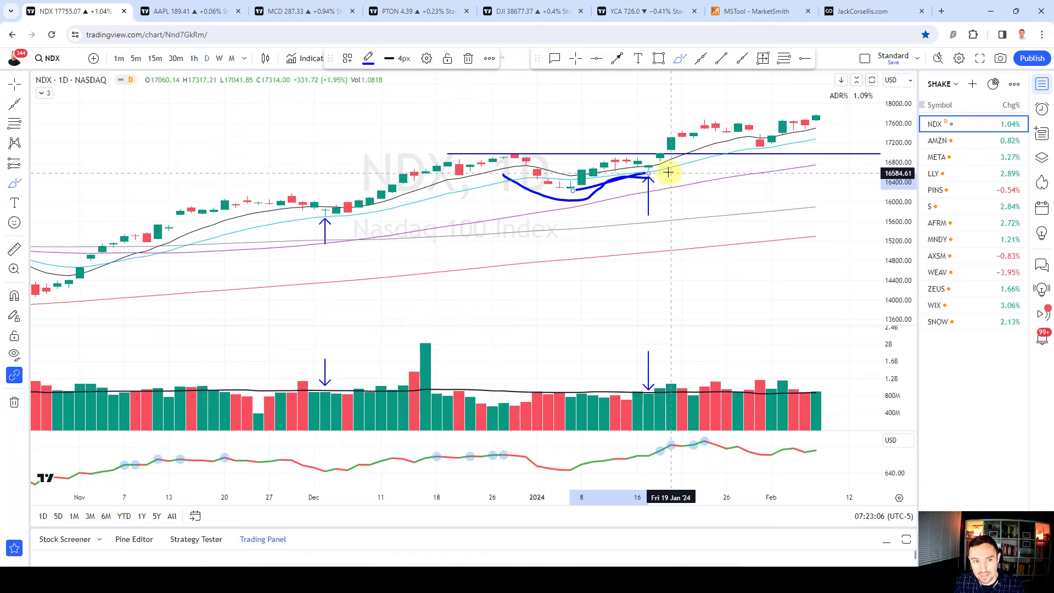
pyautogui.click(647, 171)
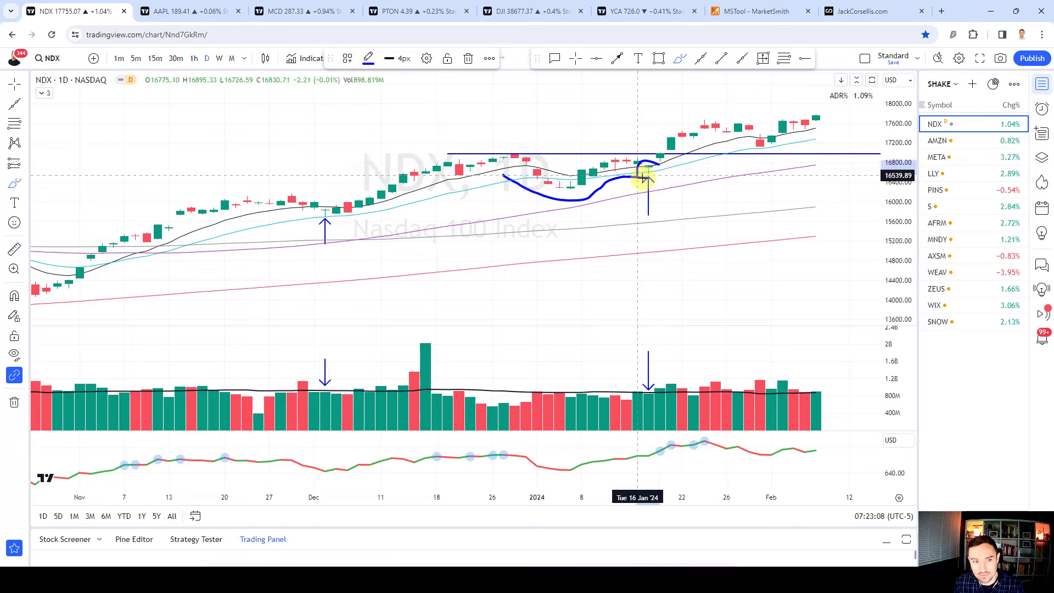
pyautogui.click(700, 209)
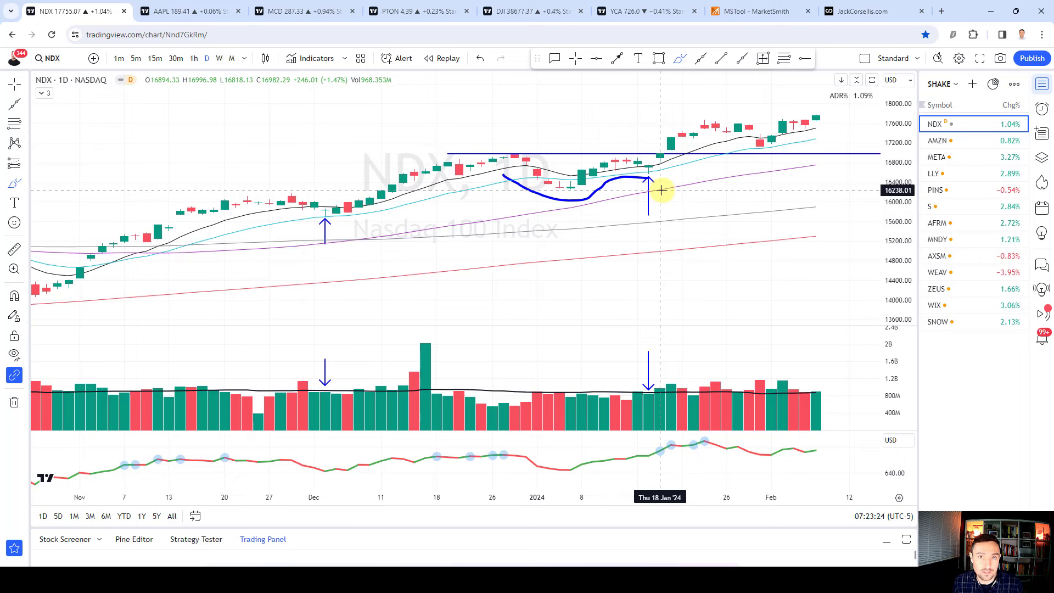
# - Circle the 17 January 2024 NDX candle with the Brush, and remove the vertical stroke drawn above it
pyautogui.moveTo(658, 165); pyautogui.dragTo(647, 160)
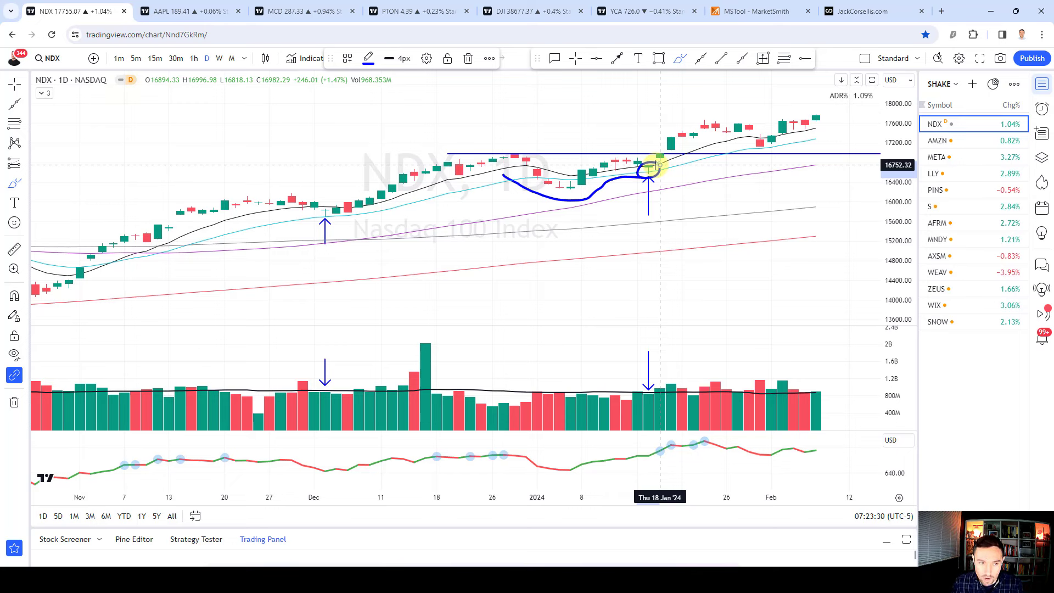
pyautogui.hotkey('ctrl', 'z')
pyautogui.moveTo(651, 141); pyautogui.dragTo(648, 160)
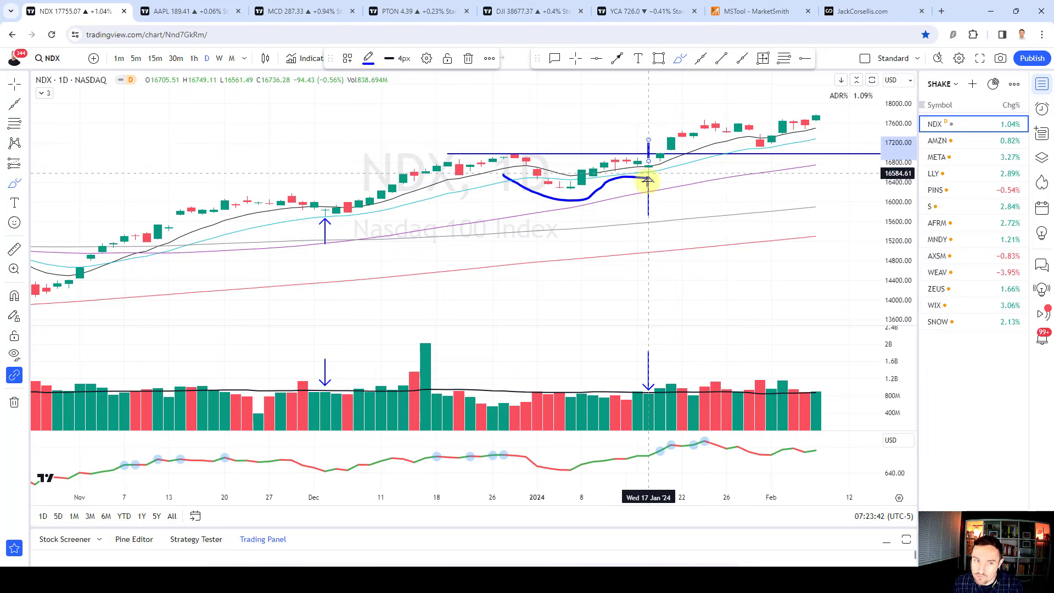
pyautogui.press('Delete')
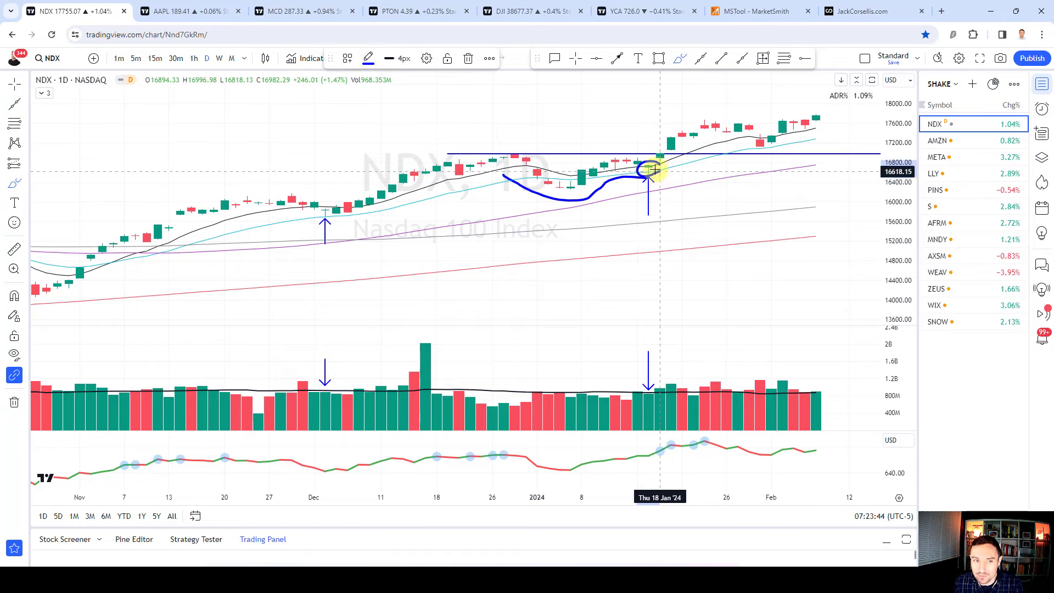
# - Open the AMZN daily chart, mark the arrowed November and December 2023 candles and the early January 2024 lows with the Brush, and undo the strokes
pyautogui.click(958, 140)
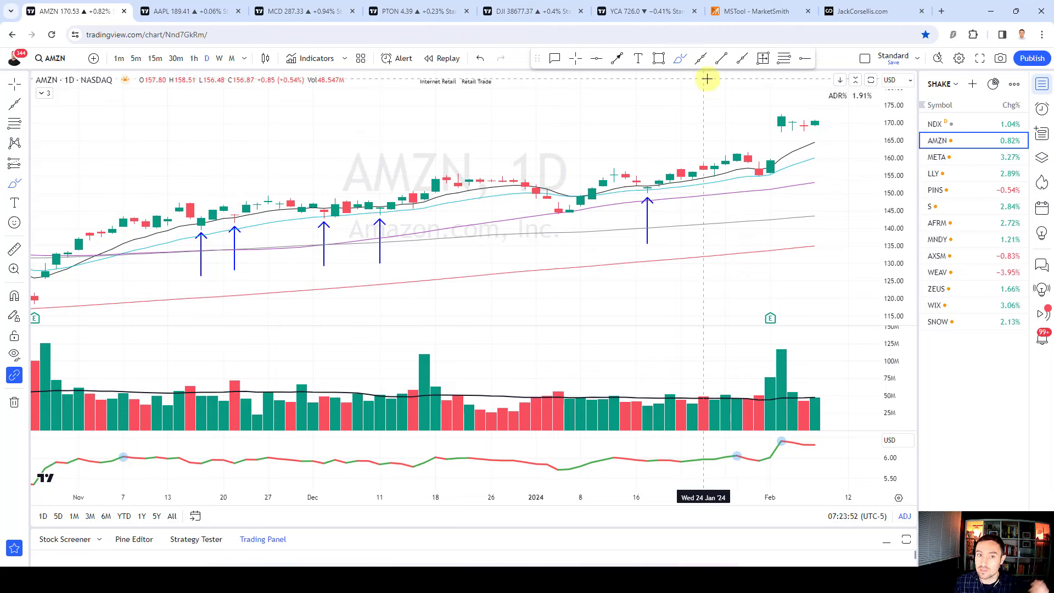
pyautogui.moveTo(812, 98)
pyautogui.mouseDown()
pyautogui.moveTo(875, 87)
pyautogui.moveTo(817, 92)
pyautogui.mouseUp()
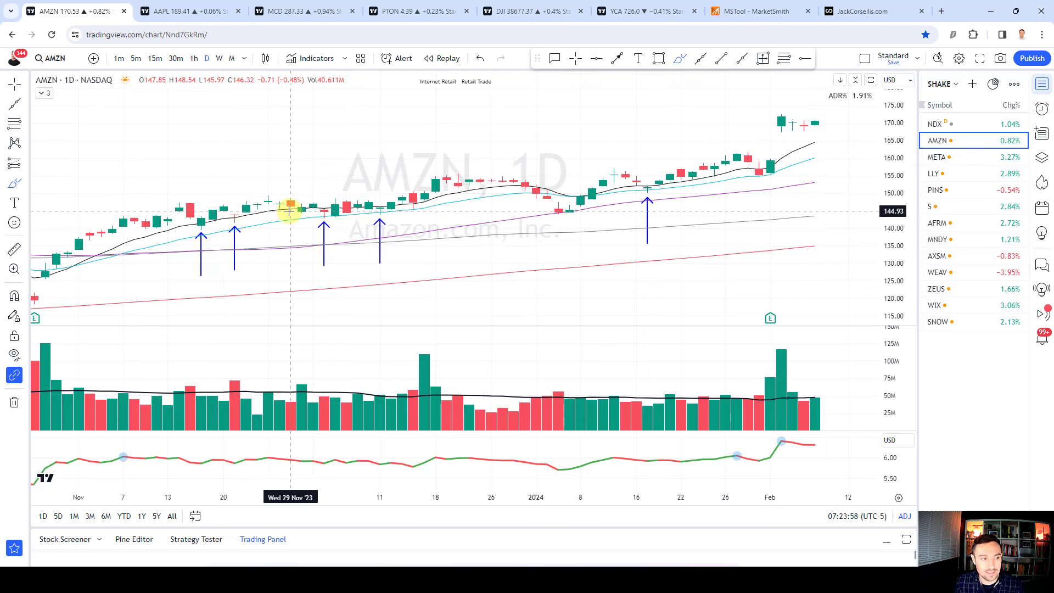
pyautogui.moveTo(200, 183); pyautogui.dragTo(201, 220)
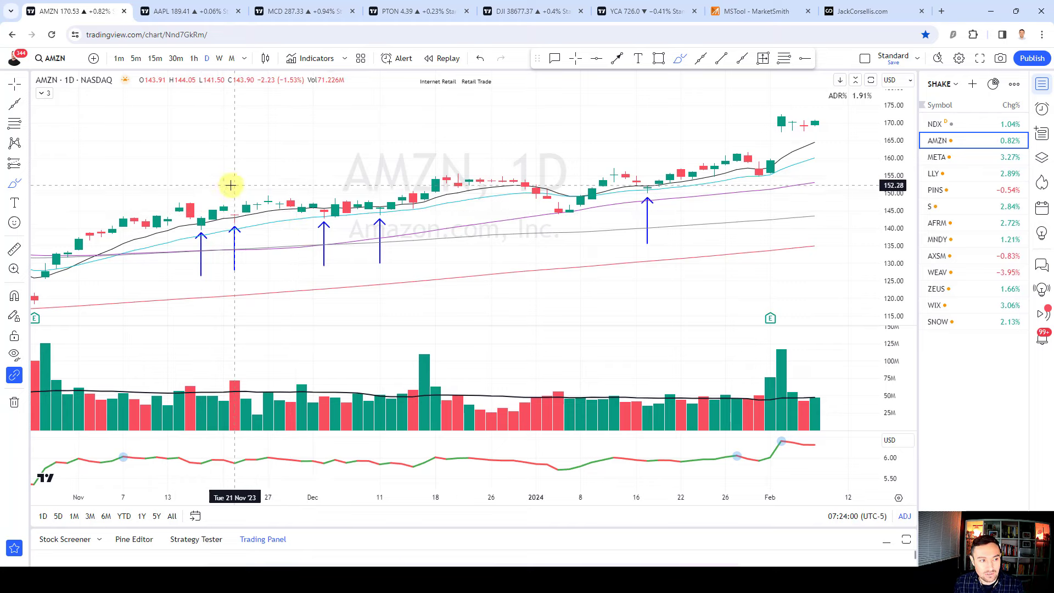
pyautogui.moveTo(323, 186); pyautogui.dragTo(324, 210)
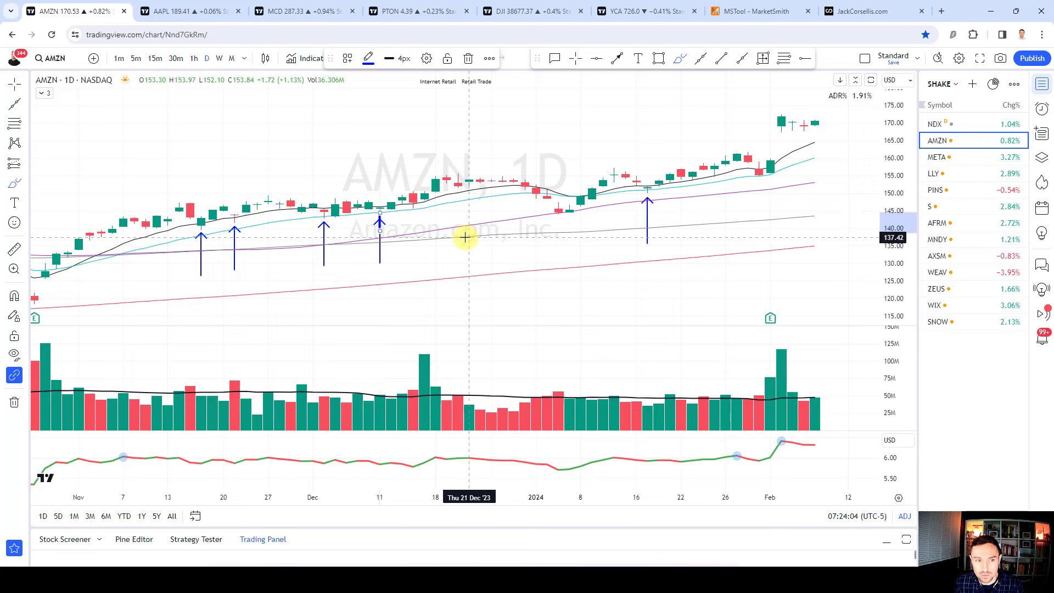
pyautogui.moveTo(544, 209); pyautogui.dragTo(580, 201)
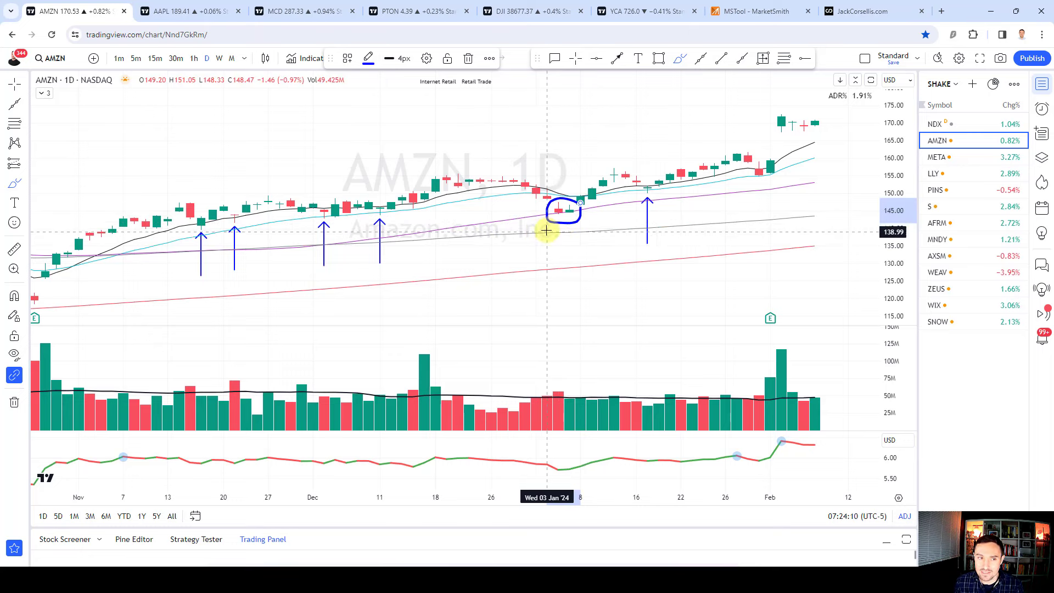
pyautogui.hotkey('ctrl', 'z')
pyautogui.hotkey('ctrl', 'z')
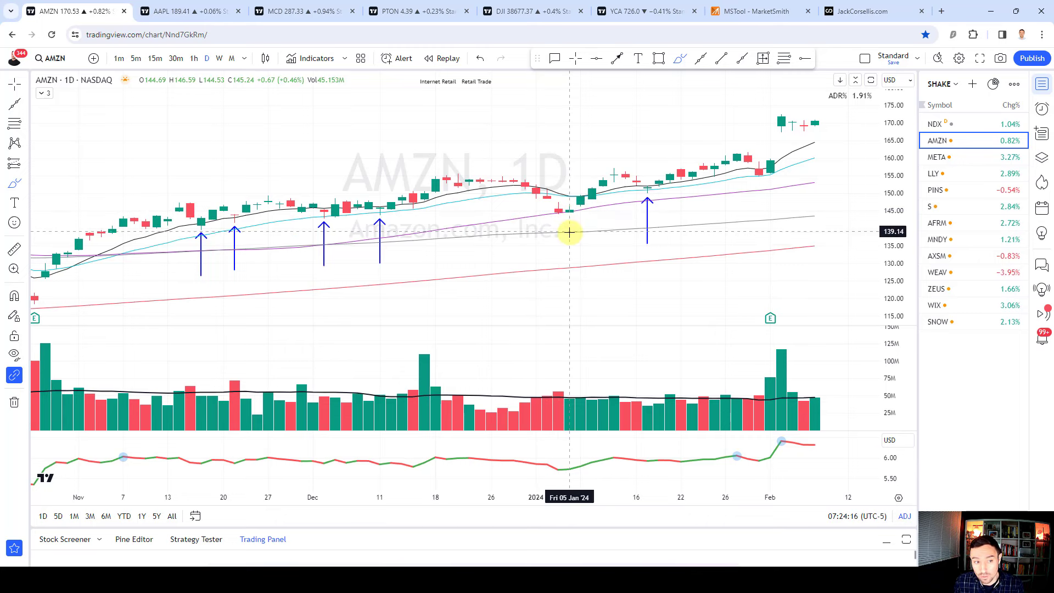
# - Mark the 5 January 2024 AMZN candle and the following rise with the Brush, clear those strokes, and circle the 17 January candle
pyautogui.moveTo(569, 231); pyautogui.dragTo(569, 215)
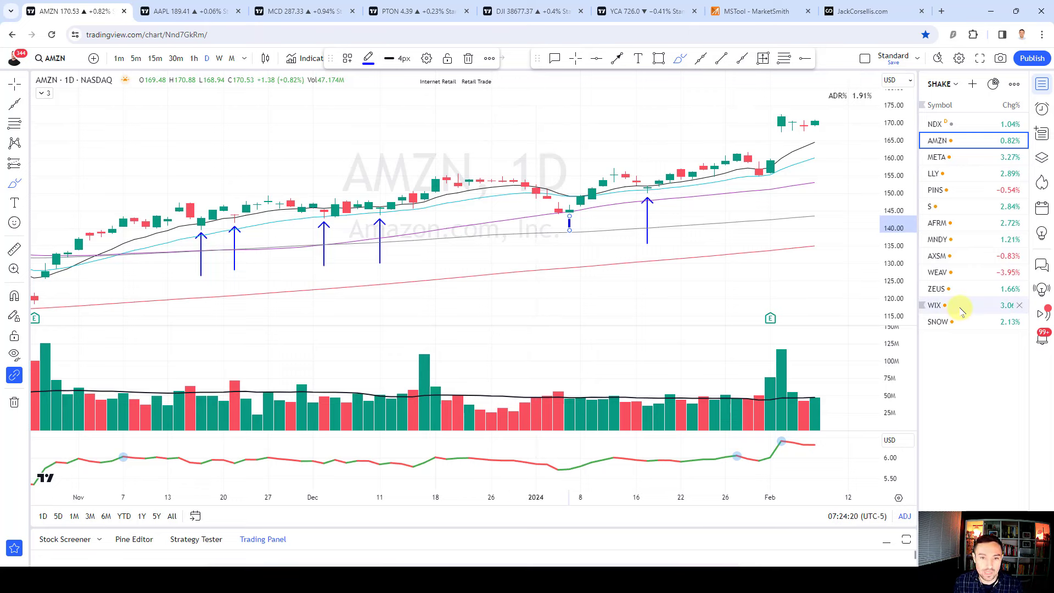
pyautogui.moveTo(569, 207)
pyautogui.mouseDown()
pyautogui.moveTo(552, 206)
pyautogui.moveTo(567, 218)
pyautogui.moveTo(571, 193)
pyautogui.moveTo(582, 194)
pyautogui.mouseUp()
pyautogui.hotkey('ctrl', 'z')
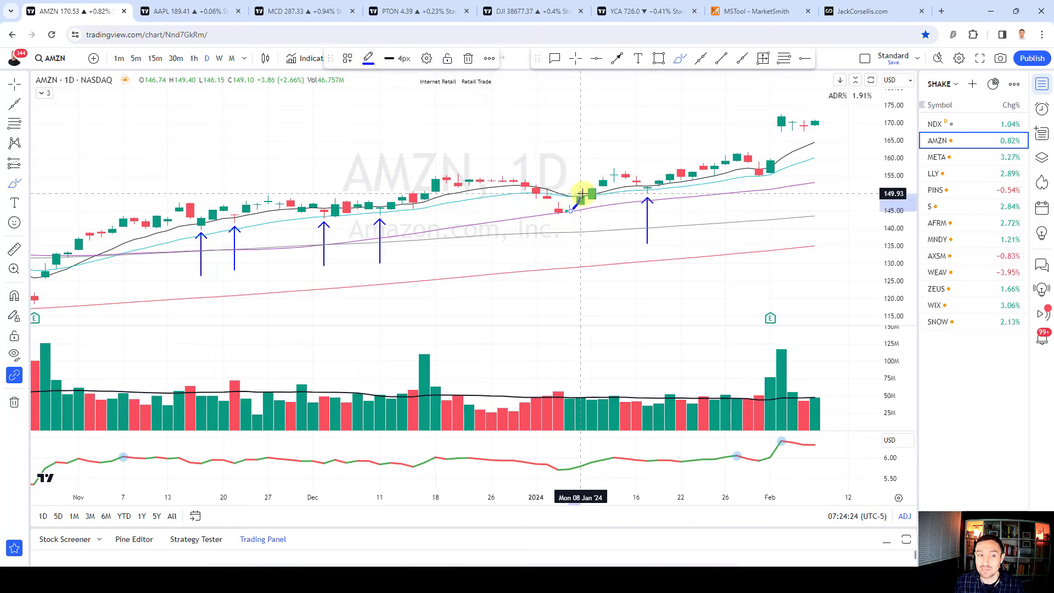
pyautogui.press('Delete')
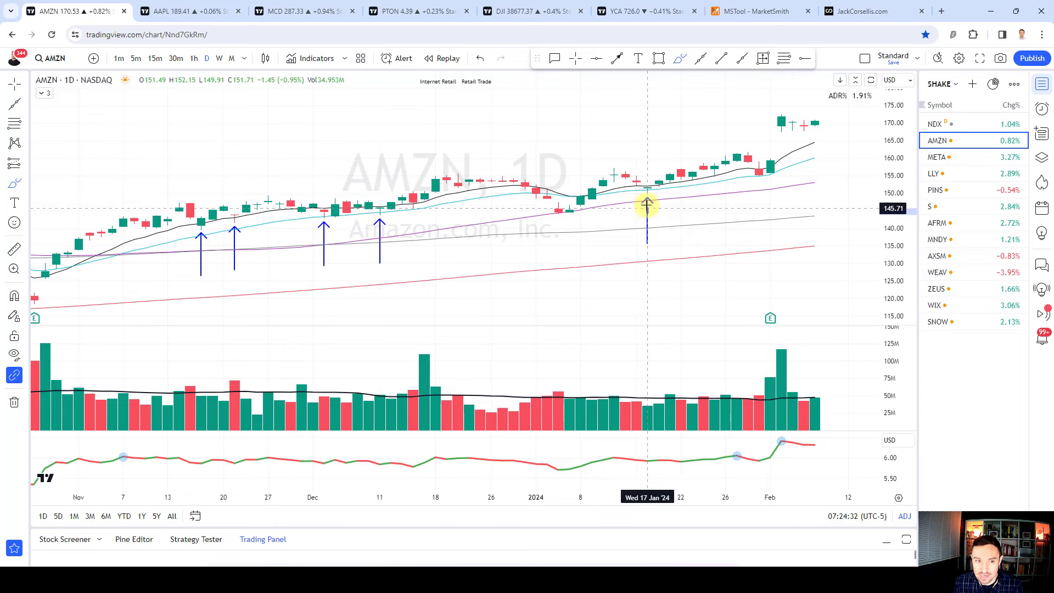
pyautogui.moveTo(583, 204)
pyautogui.mouseDown()
pyautogui.moveTo(546, 203)
pyautogui.moveTo(579, 208)
pyautogui.mouseUp()
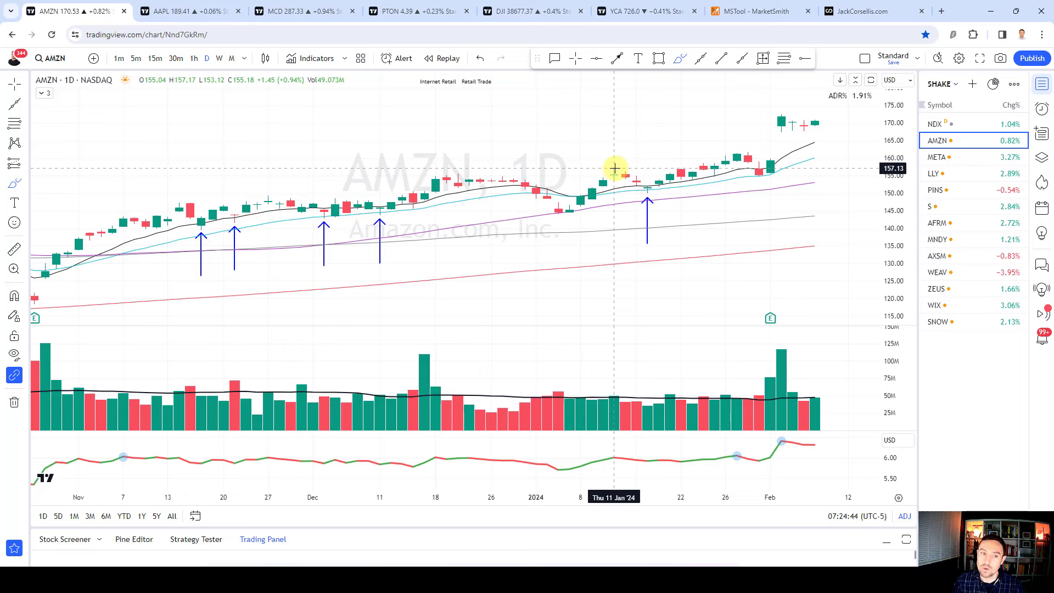
pyautogui.moveTo(649, 181)
pyautogui.mouseDown()
pyautogui.moveTo(656, 199)
pyautogui.moveTo(656, 186)
pyautogui.mouseUp()
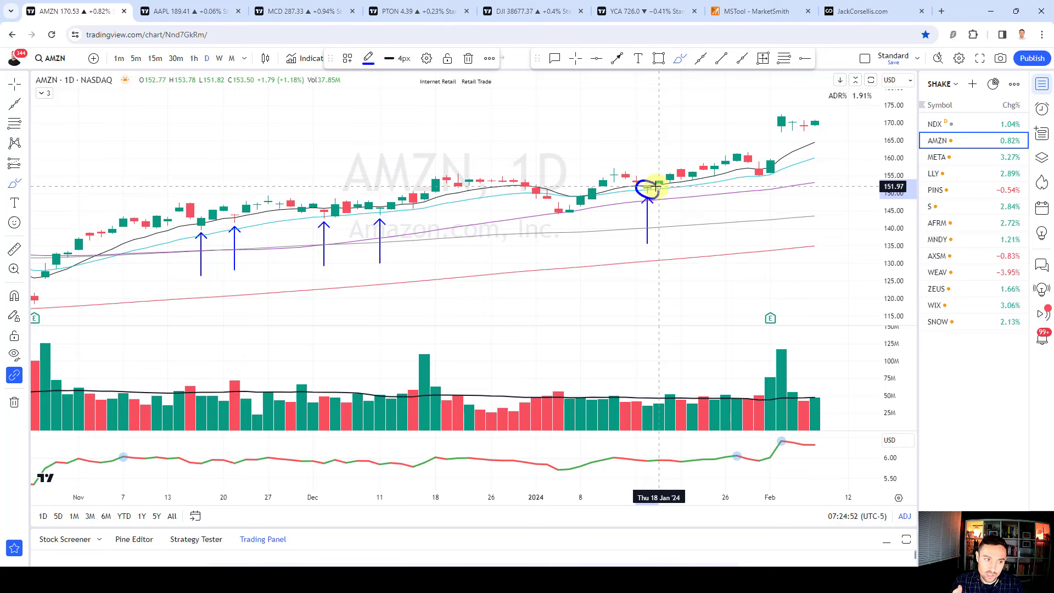
# - Open the META daily chart and bring the mid-July to early December 2023 candles into view, briefly trying the logarithmic price scale
pyautogui.click(949, 157)
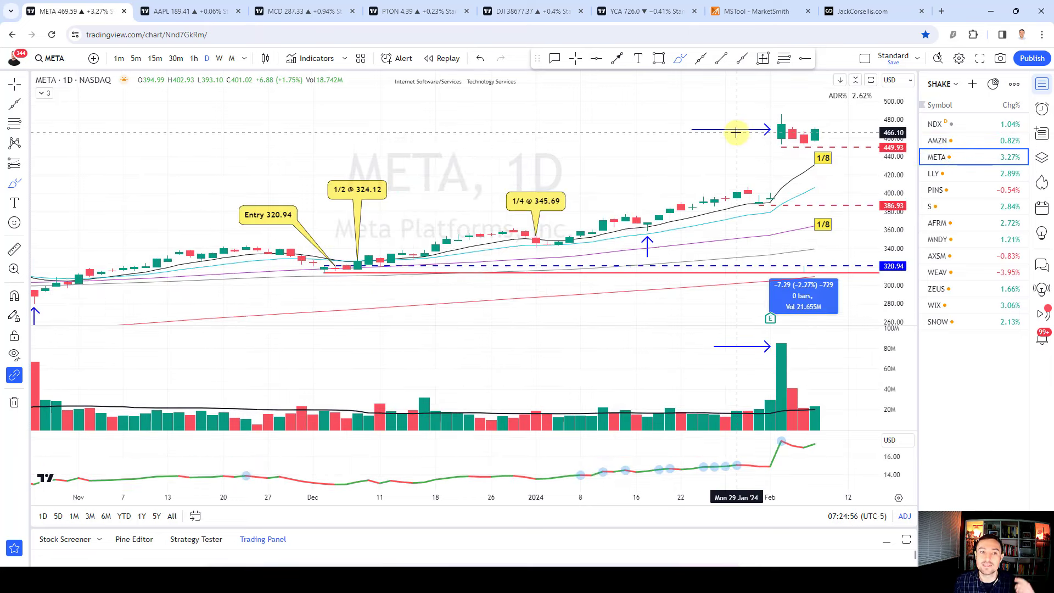
pyautogui.click(574, 59)
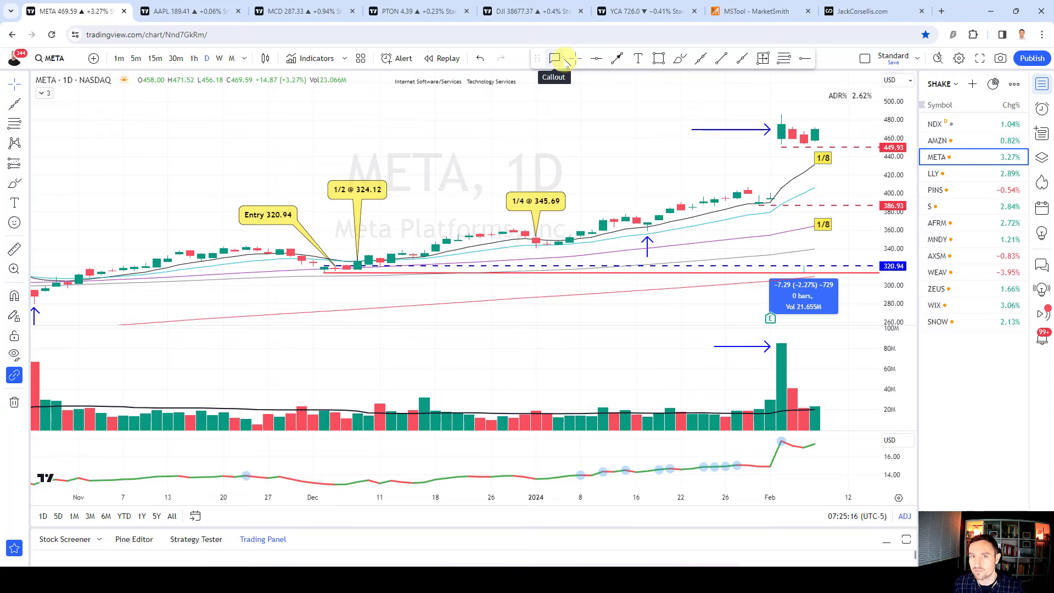
pyautogui.scroll(-4, 423, 134)
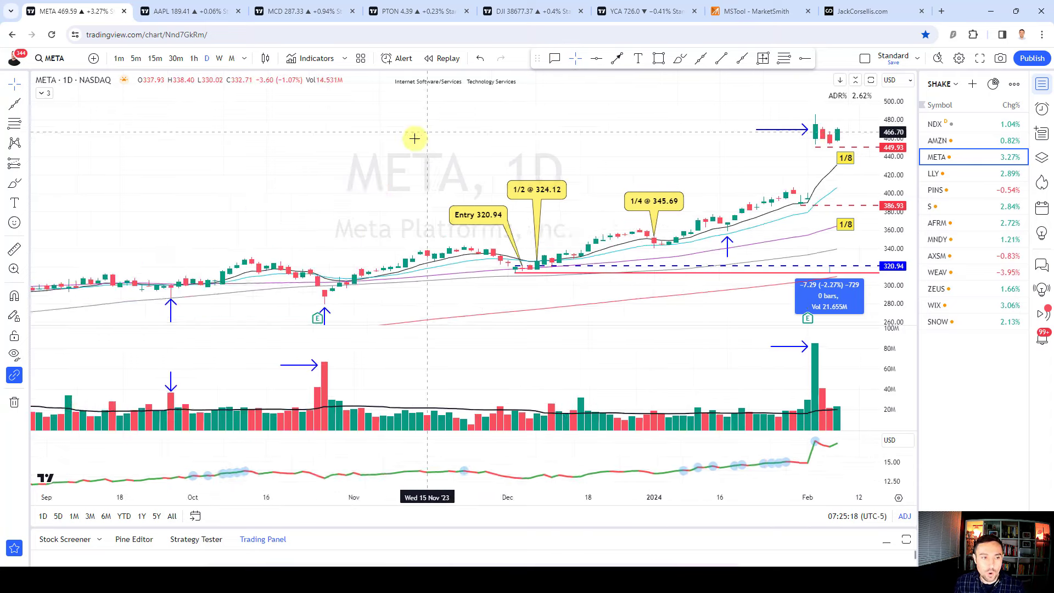
pyautogui.moveTo(223, 183); pyautogui.dragTo(497, 118)
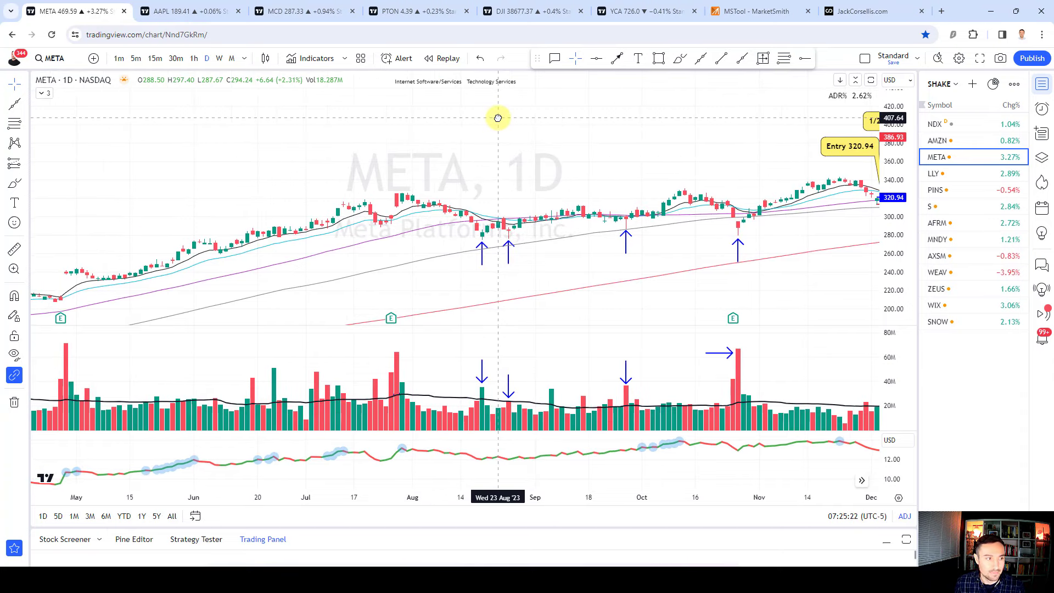
pyautogui.scroll(3, 497, 118)
pyautogui.doubleClick(889, 315)
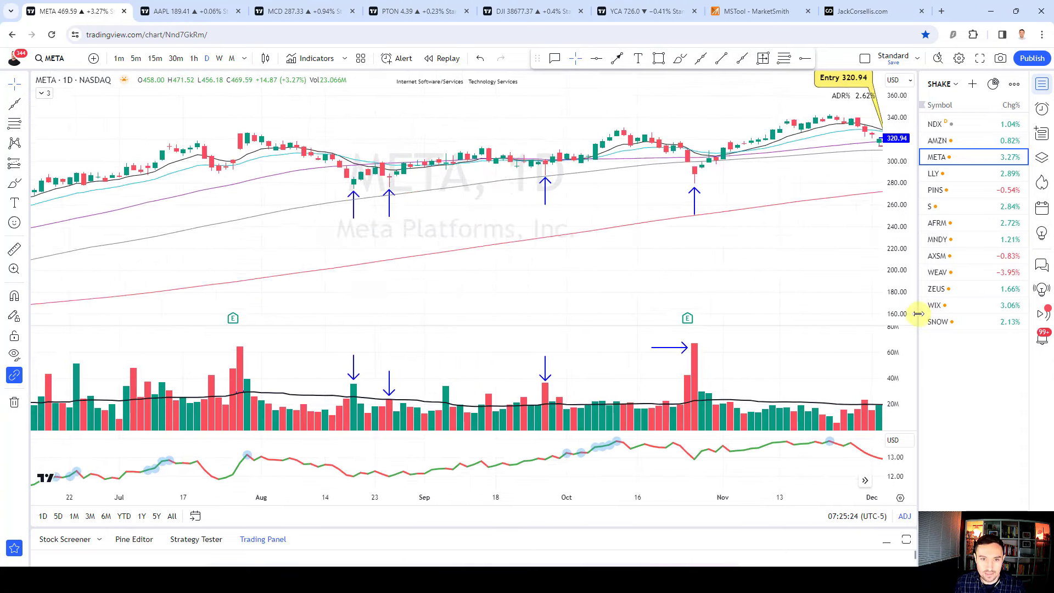
pyautogui.click(905, 316)
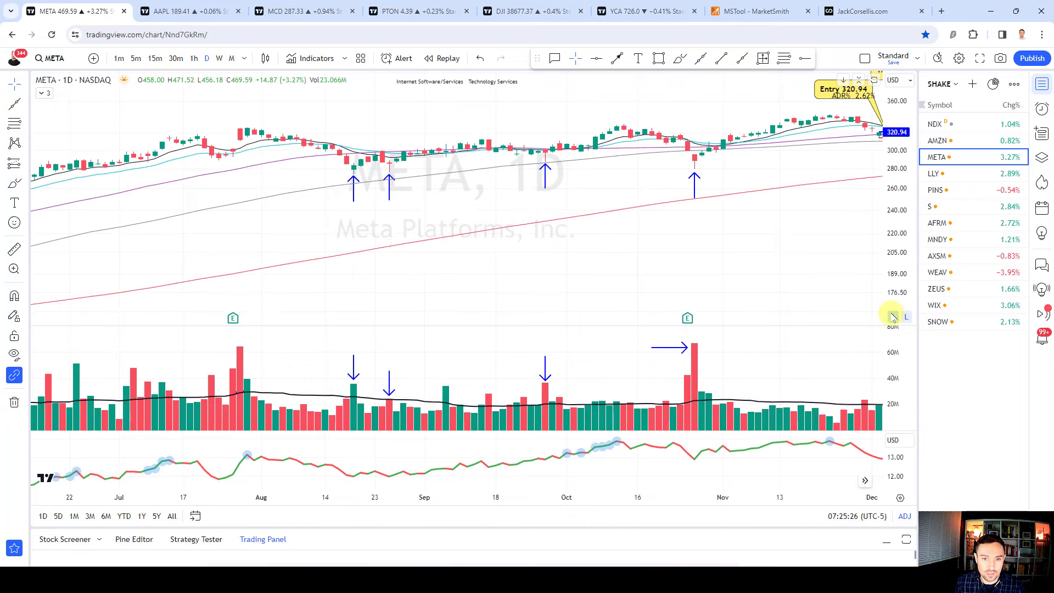
pyautogui.click(905, 316)
pyautogui.scroll(2, 736, 256)
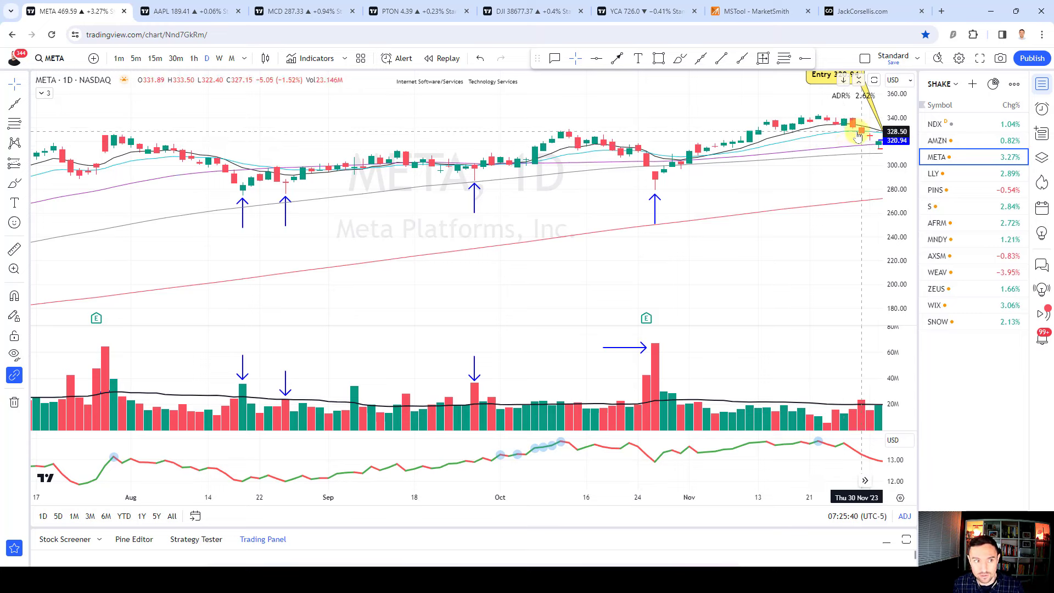
# - Mark META's arrowed August, September and October 2023 candles and the RS Line's September rise with the Brush, clearing the strokes
pyautogui.click(680, 57)
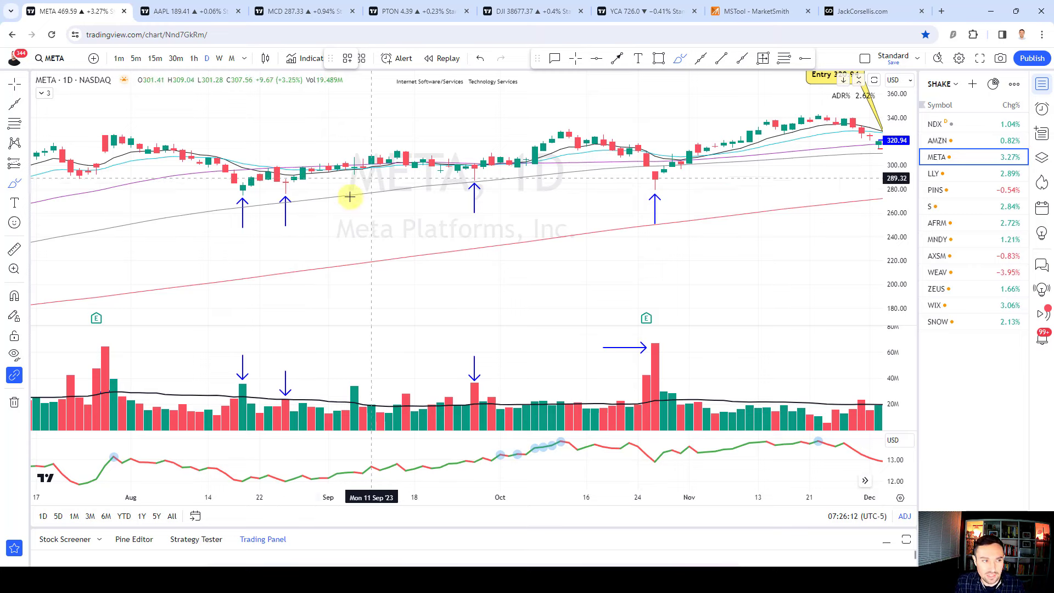
pyautogui.moveTo(251, 174)
pyautogui.mouseDown()
pyautogui.moveTo(235, 192)
pyautogui.moveTo(275, 186)
pyautogui.moveTo(285, 166)
pyautogui.mouseUp()
pyautogui.hotkey('ctrl', 'z')
pyautogui.hotkey('ctrl', 'z')
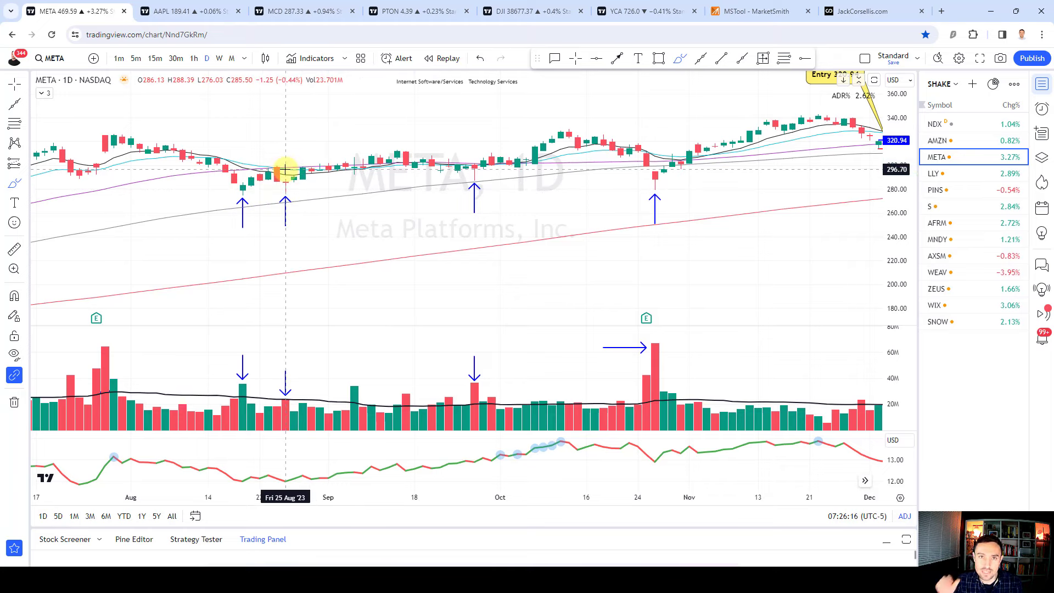
pyautogui.moveTo(483, 165)
pyautogui.mouseDown()
pyautogui.moveTo(461, 170)
pyautogui.moveTo(481, 157)
pyautogui.mouseUp()
pyautogui.hotkey('ctrl', 'z')
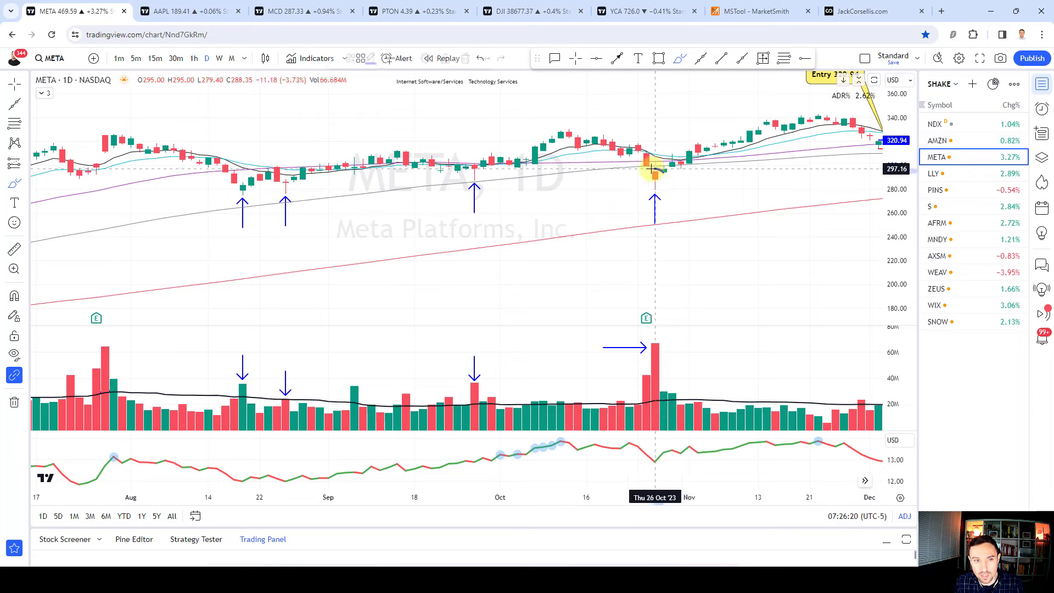
pyautogui.moveTo(650, 165); pyautogui.dragTo(653, 170)
pyautogui.hotkey('ctrl', 'z')
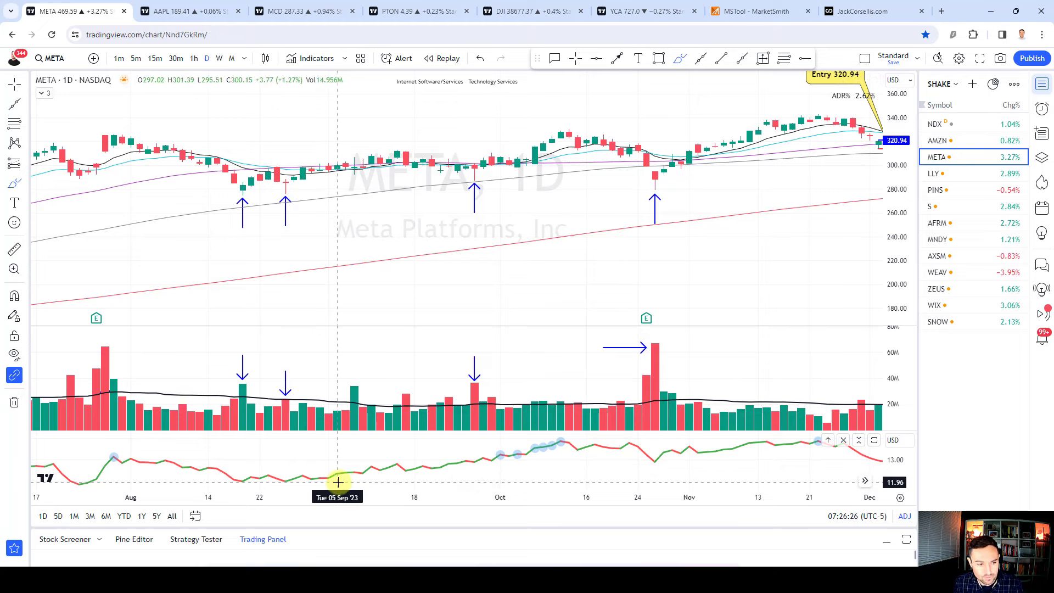
pyautogui.moveTo(338, 482)
pyautogui.mouseDown()
pyautogui.moveTo(564, 446)
pyautogui.moveTo(531, 433)
pyautogui.moveTo(492, 458)
pyautogui.mouseUp()
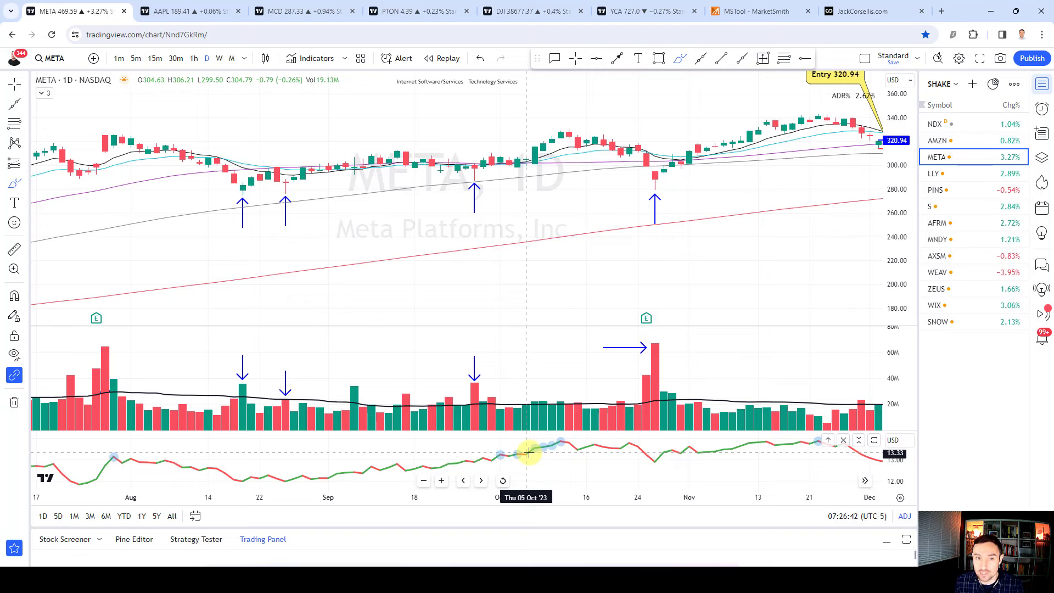
# - Mark META's early December 2023 entry candle and trace beneath price from the 26 October low towards it with the Brush, deleting the strokes
pyautogui.scroll(5, 731, 268)
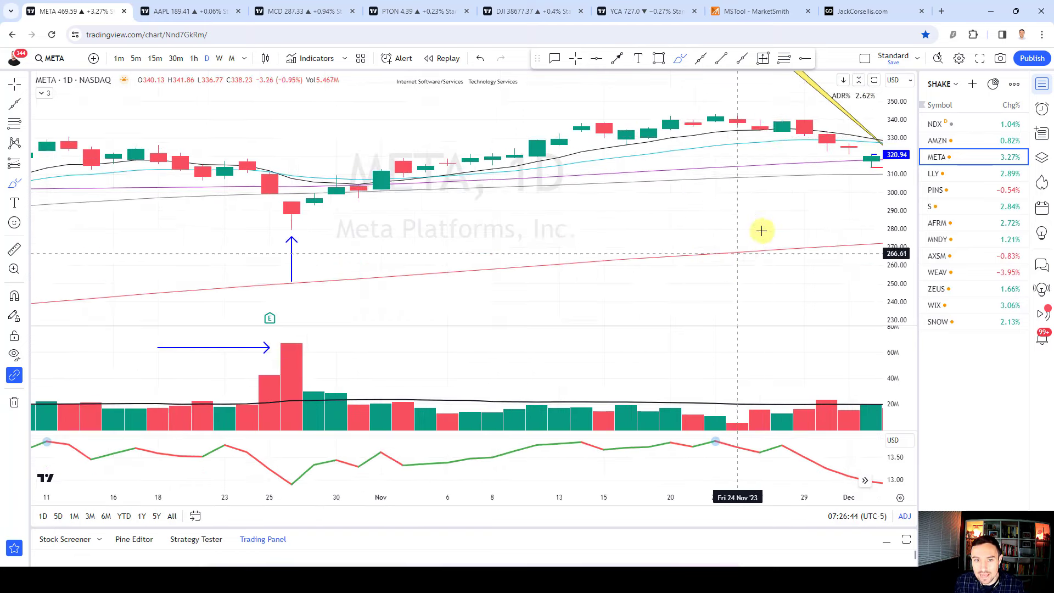
pyautogui.moveTo(871, 155); pyautogui.dragTo(865, 174)
pyautogui.scroll(-3, 838, 181)
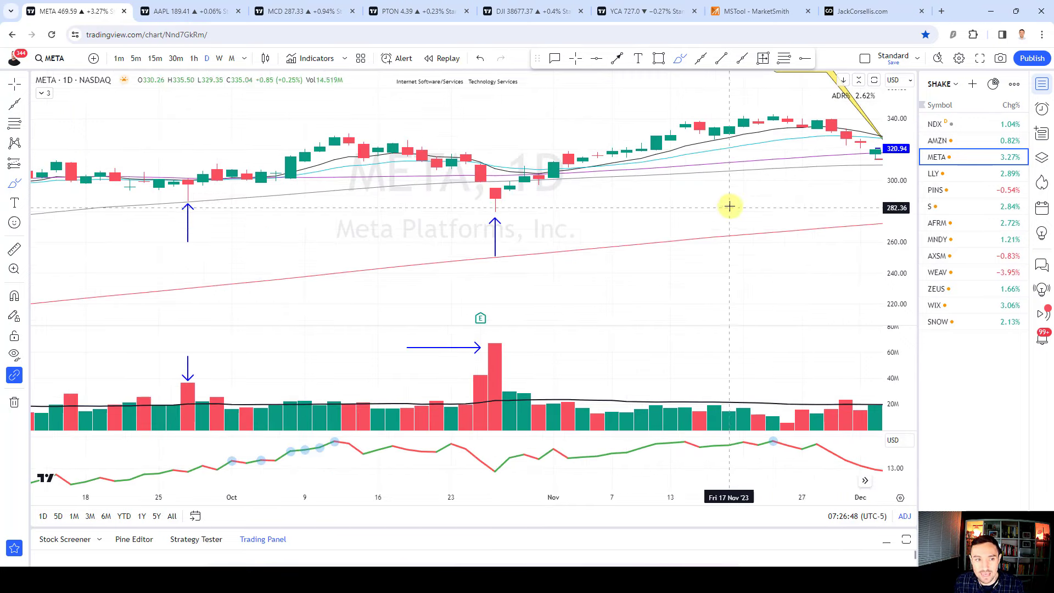
pyautogui.moveTo(510, 206); pyautogui.dragTo(802, 159)
pyautogui.press('Delete')
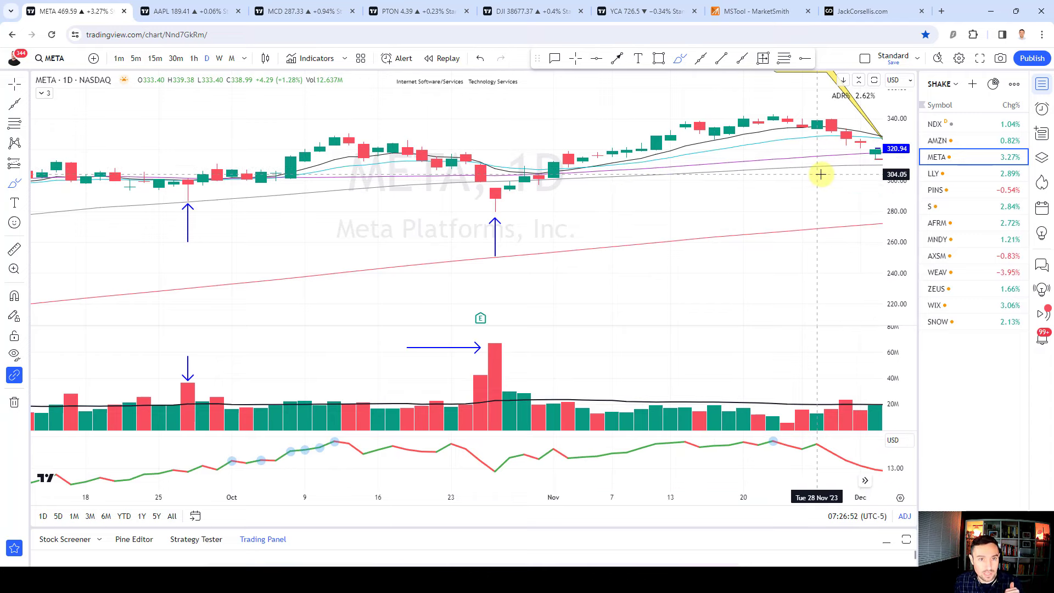
pyautogui.moveTo(510, 205); pyautogui.dragTo(870, 159)
pyautogui.press('Delete')
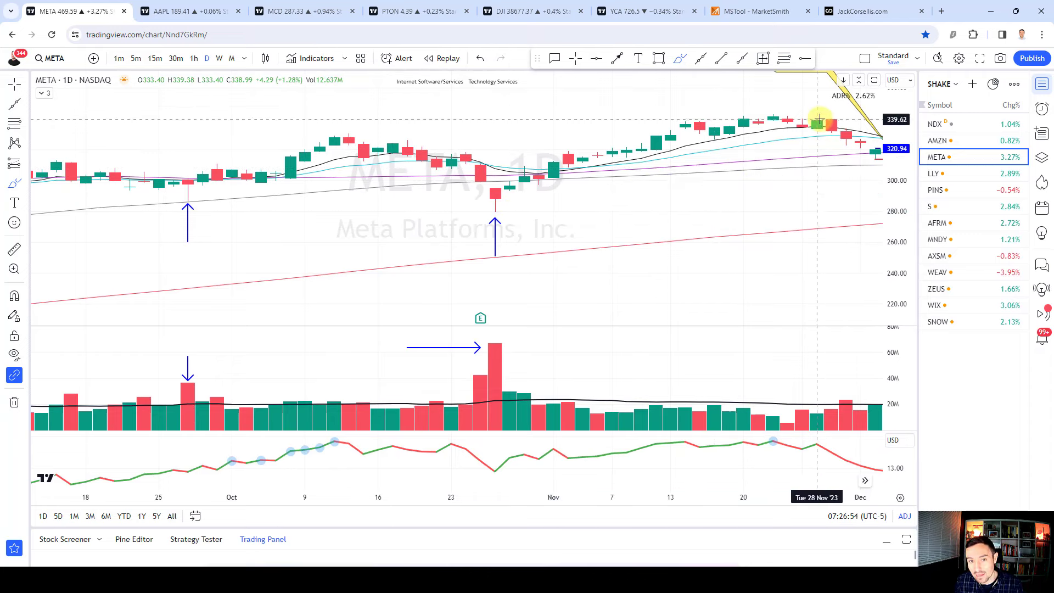
pyautogui.scroll(-5, 809, 183)
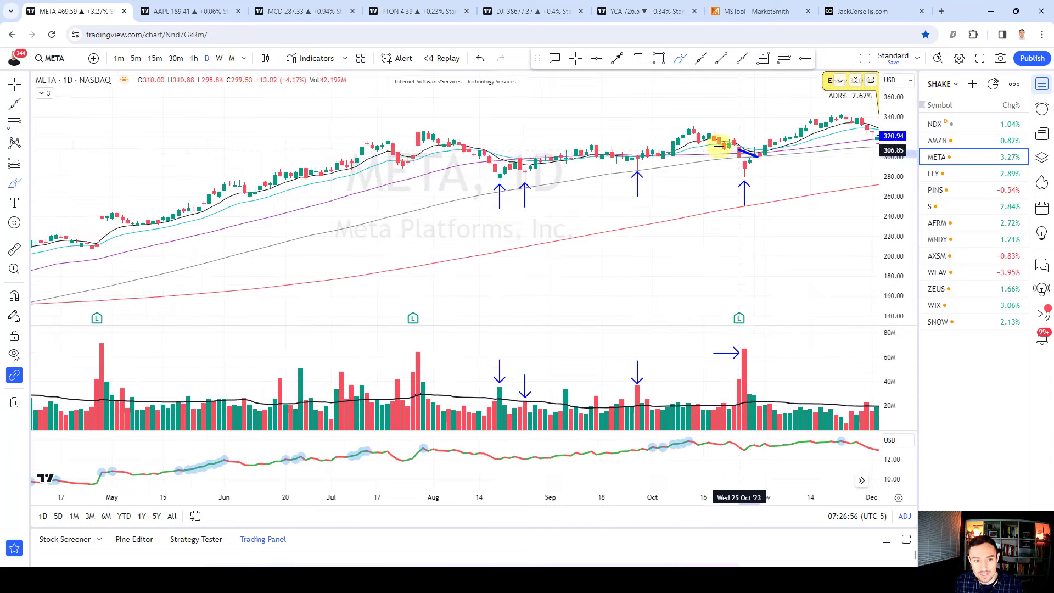
# - Trace META's late October 2023 price drop and the RS Line's early October rise with the Brush, clearing both strokes
pyautogui.moveTo(719, 146)
pyautogui.mouseDown()
pyautogui.moveTo(470, 176)
pyautogui.moveTo(759, 169)
pyautogui.mouseUp()
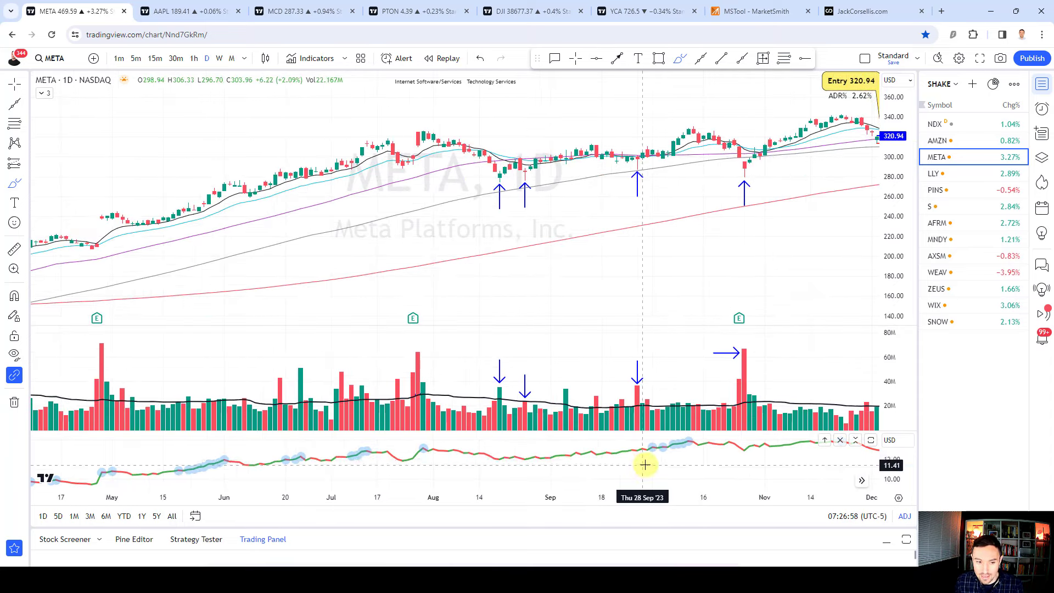
pyautogui.moveTo(645, 465)
pyautogui.mouseDown()
pyautogui.moveTo(649, 431)
pyautogui.moveTo(670, 446)
pyautogui.mouseUp()
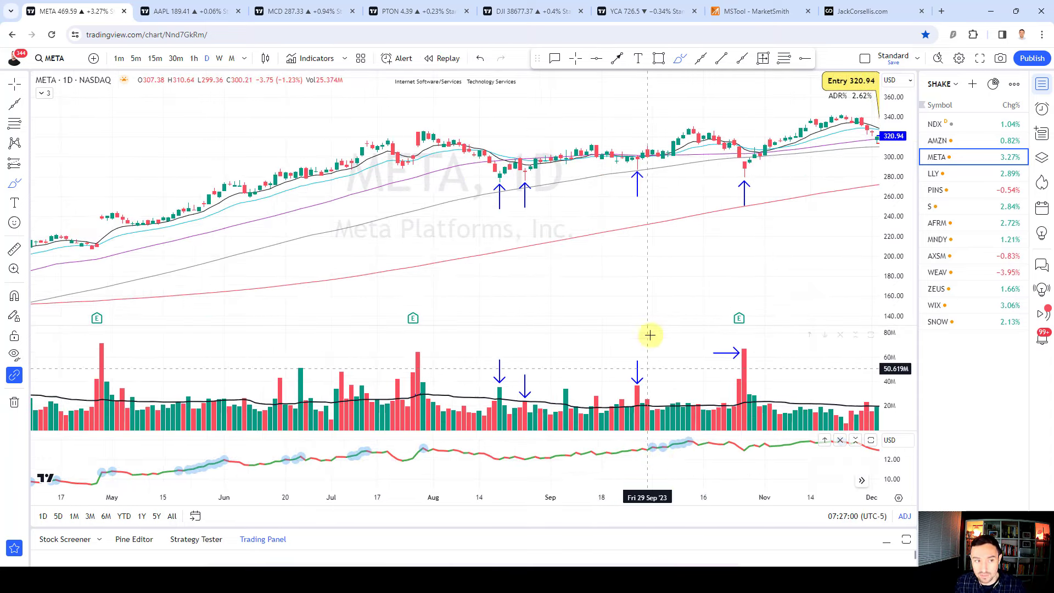
pyautogui.scroll(5, 677, 283)
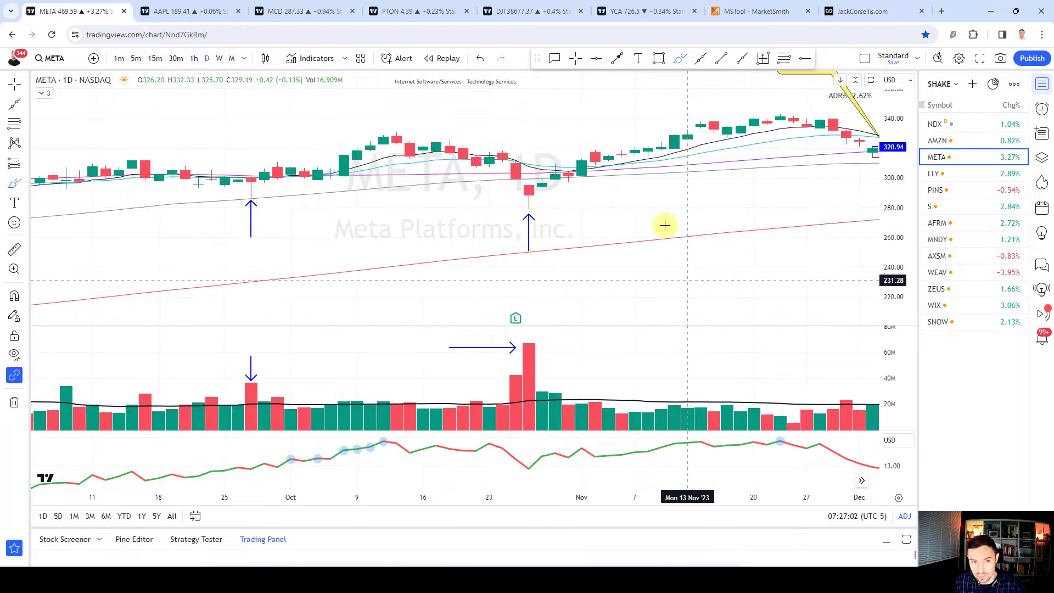
pyautogui.click(574, 58)
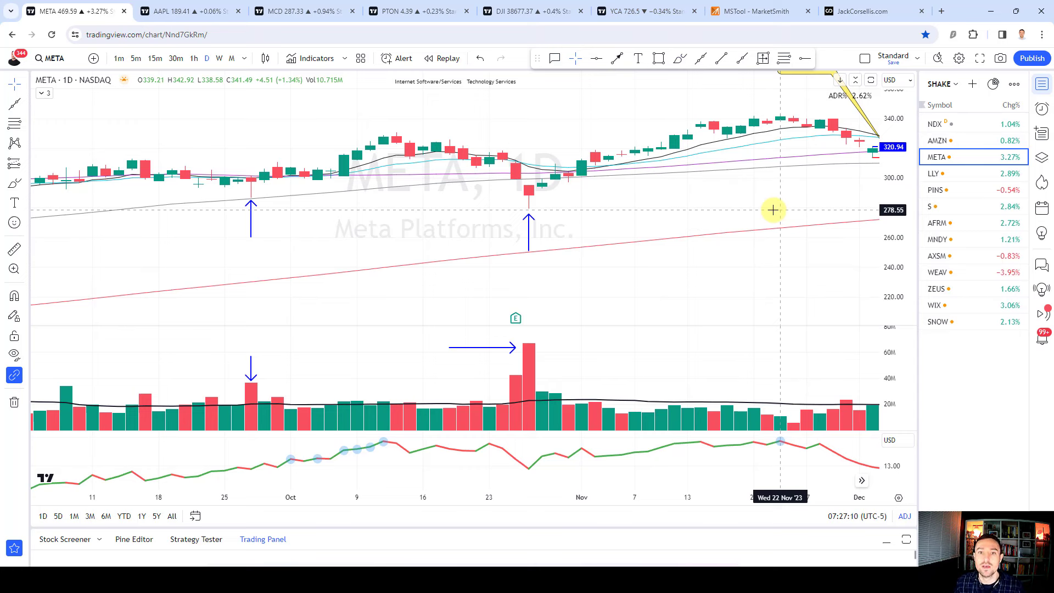
# - Measure META's 4 December 2023 entry candle from high to low with the Date and Price Range tool and move the measurement to 28 November
pyautogui.scroll(3, 772, 210)
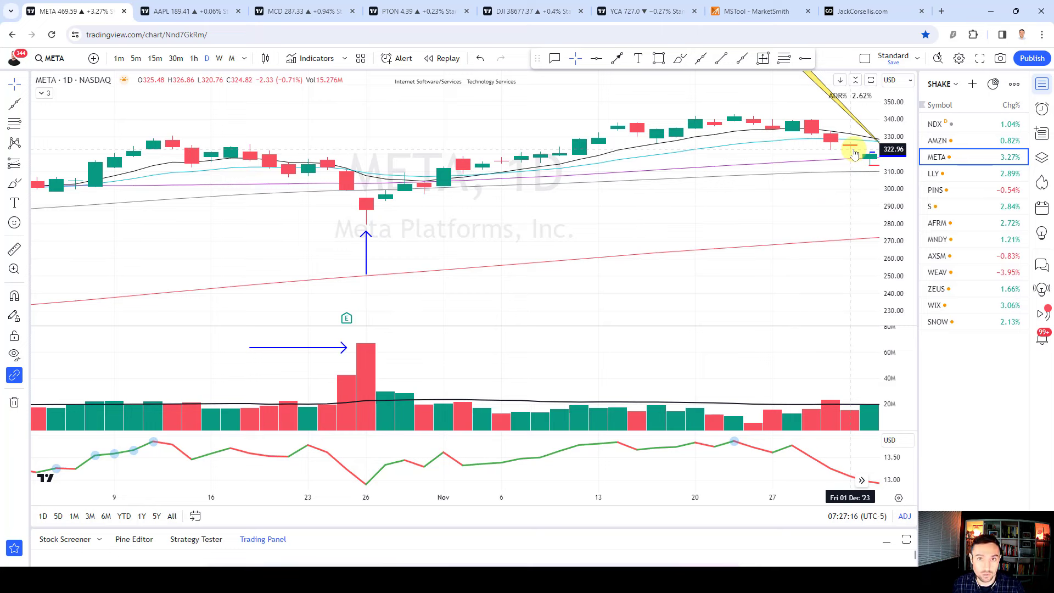
pyautogui.click(763, 58)
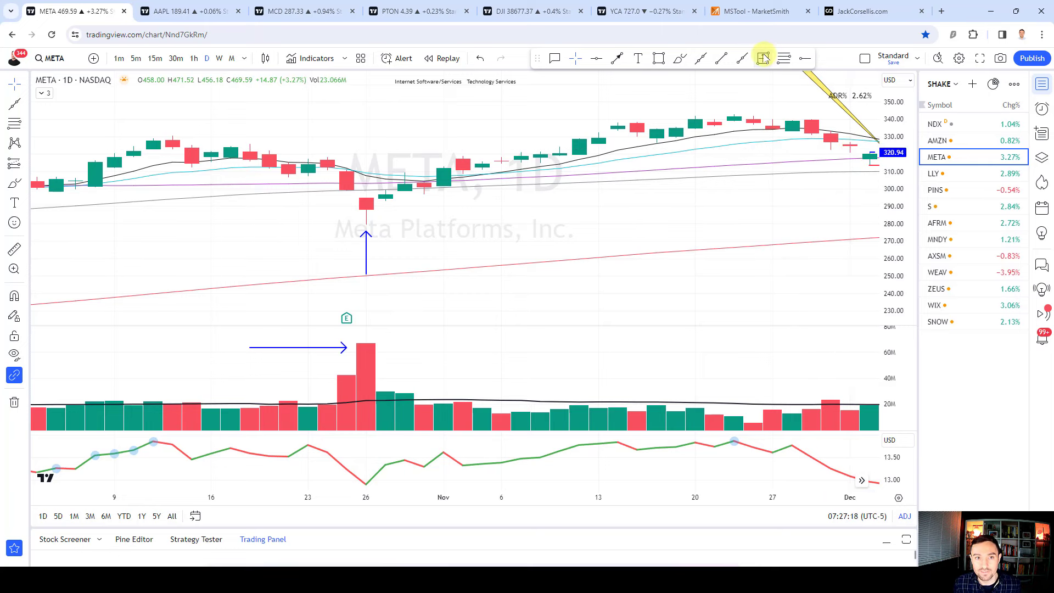
pyautogui.click(866, 142)
pyautogui.click(872, 166)
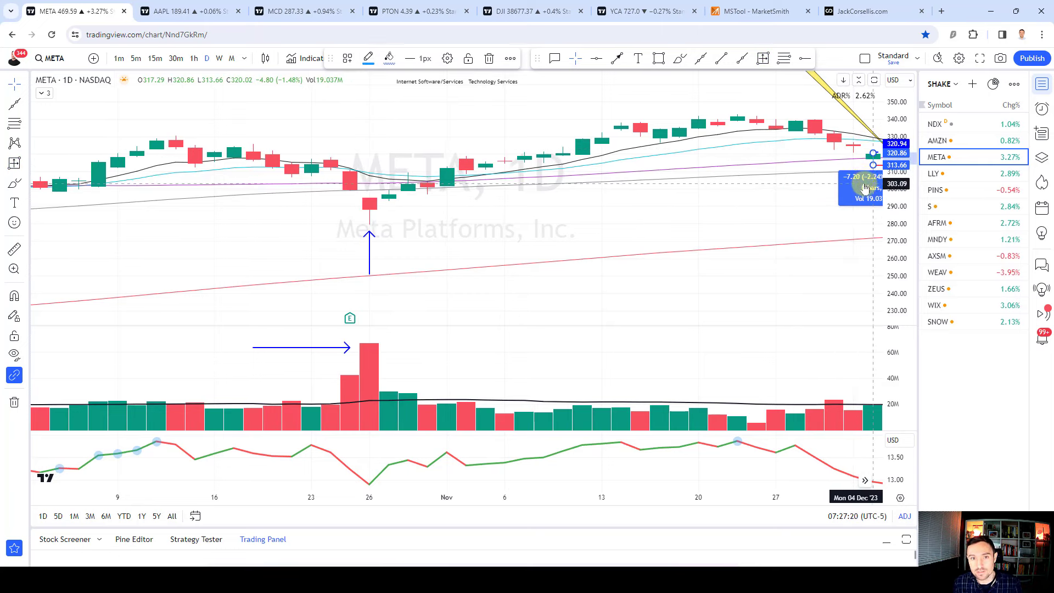
pyautogui.moveTo(872, 189); pyautogui.dragTo(817, 195)
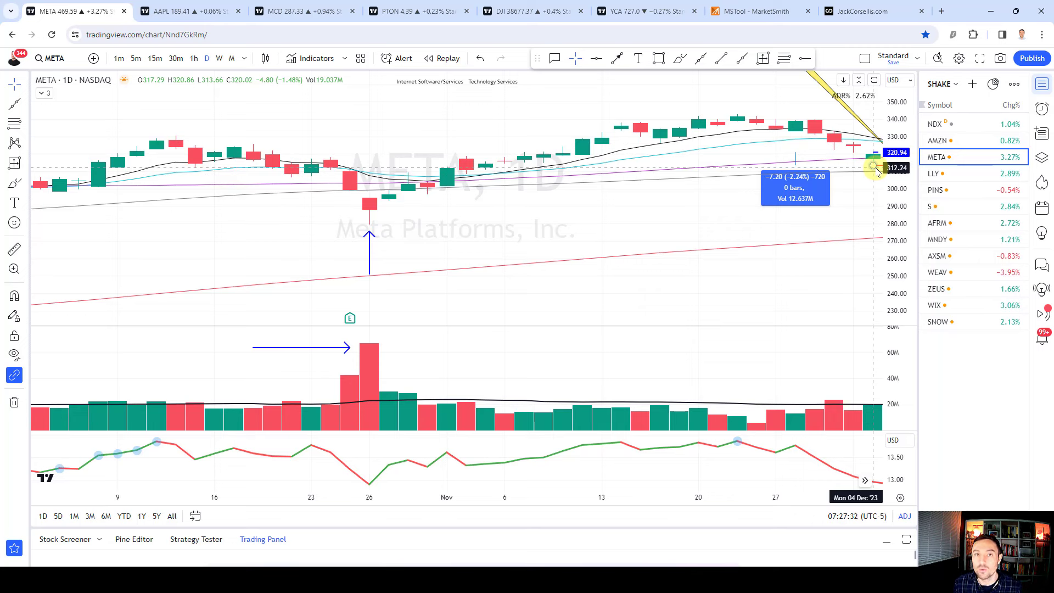
pyautogui.click(807, 191)
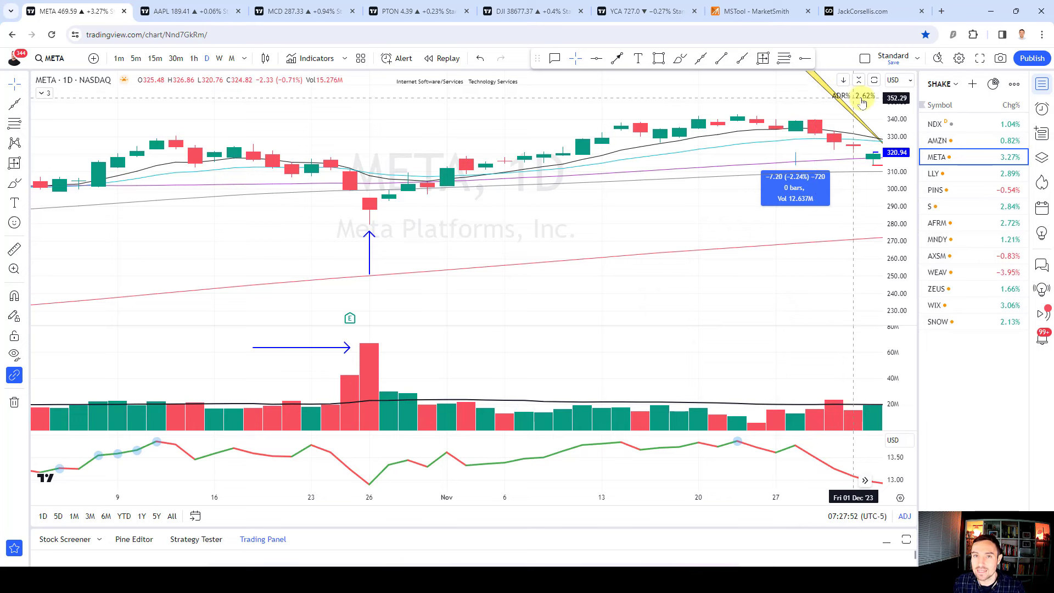
# - Look up the ADR% / ATR / LoD dist. Table script among the favourite indicators and close the list
pyautogui.click(316, 59)
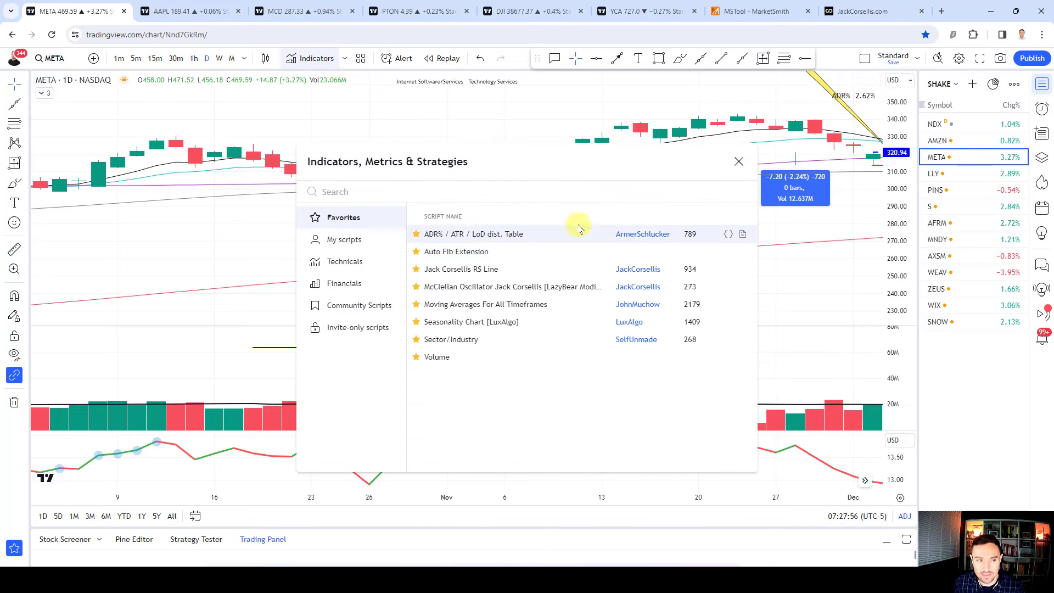
pyautogui.click(739, 162)
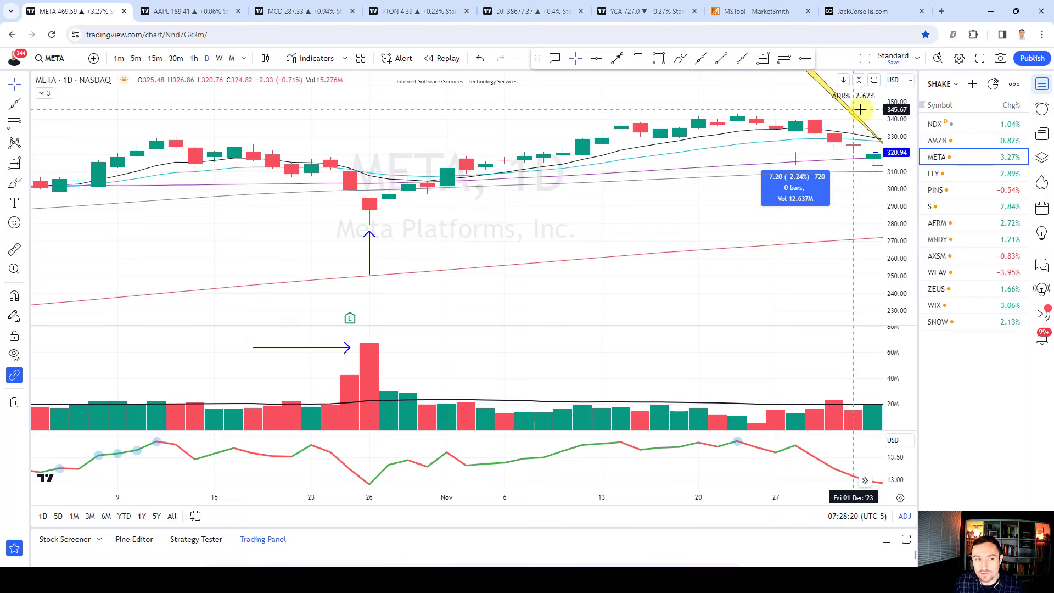
# - Circle META's 4 December 2023 candle and trace the pullback leading into it with the Brush, deleting each stroke
pyautogui.click(680, 58)
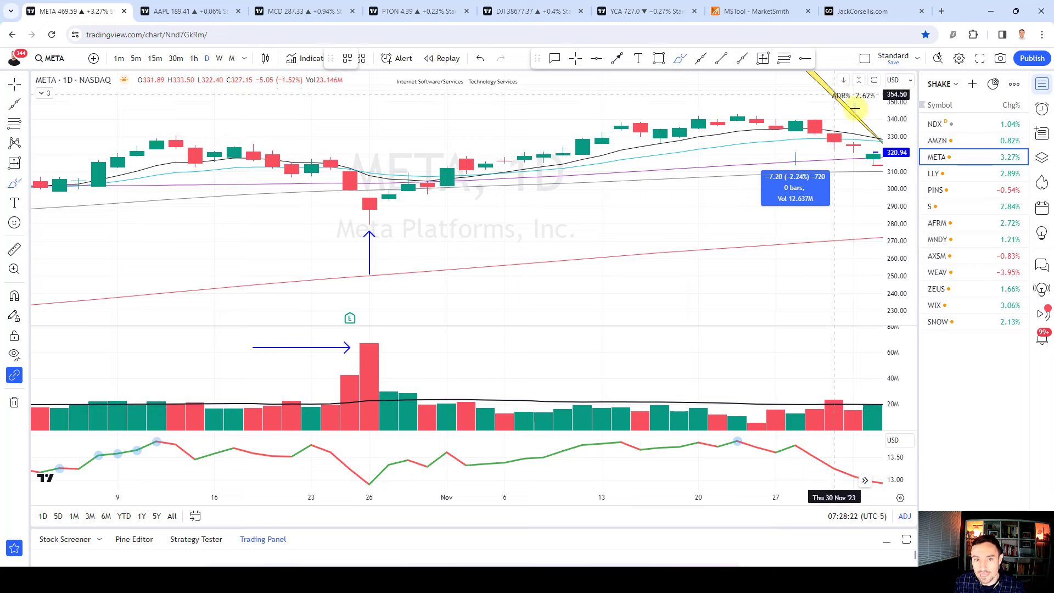
pyautogui.moveTo(874, 156)
pyautogui.mouseDown()
pyautogui.moveTo(855, 154)
pyautogui.moveTo(881, 173)
pyautogui.mouseUp()
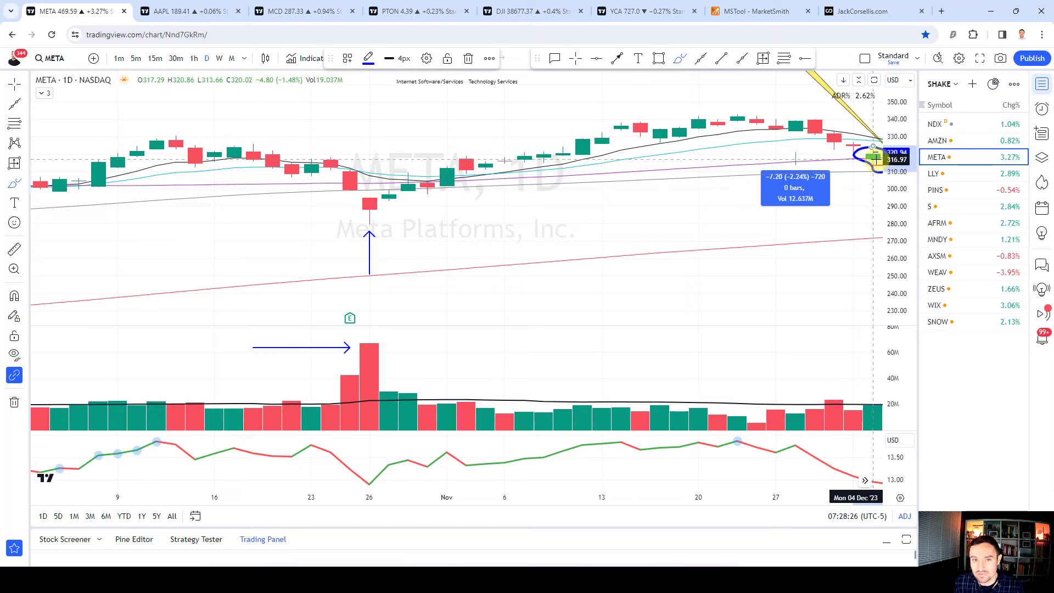
pyautogui.press('Delete')
pyautogui.moveTo(815, 124)
pyautogui.mouseDown()
pyautogui.moveTo(851, 160)
pyautogui.moveTo(881, 152)
pyautogui.mouseUp()
pyautogui.press('Delete')
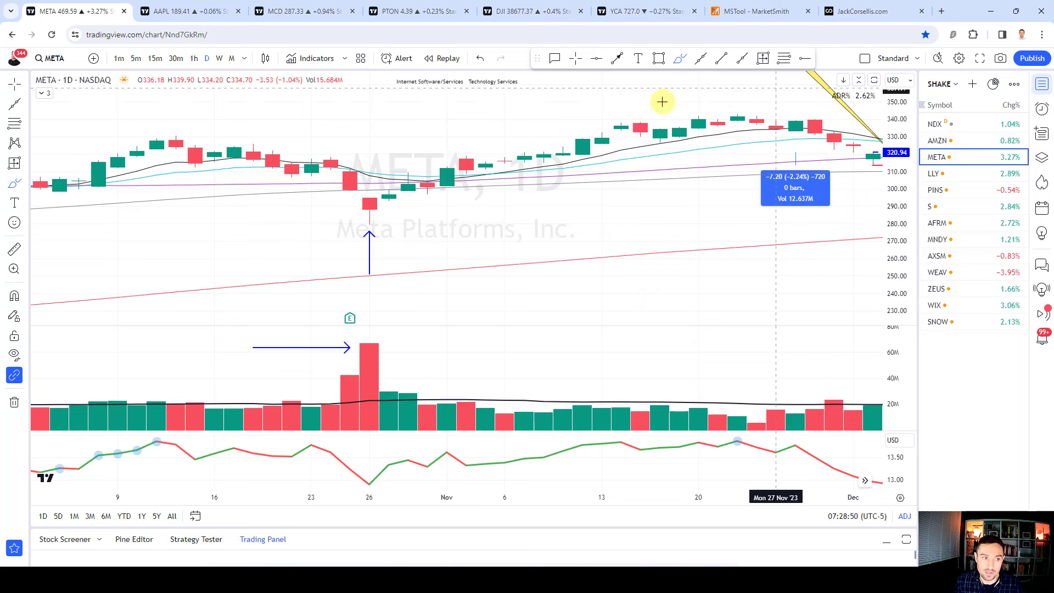
# - Trace META's late October 2023 dip with the Brush, undo that stroke, and circle the 26 October candle
pyautogui.moveTo(307, 168)
pyautogui.mouseDown()
pyautogui.moveTo(348, 207)
pyautogui.moveTo(447, 162)
pyautogui.mouseUp()
pyautogui.hotkey('ctrl', 'z')
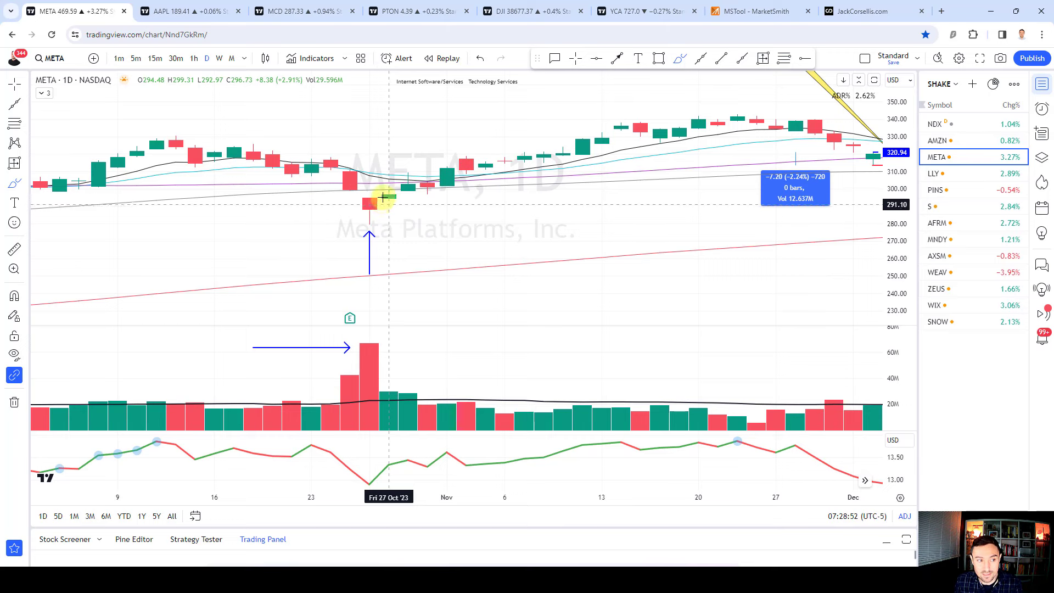
pyautogui.moveTo(389, 192)
pyautogui.mouseDown()
pyautogui.moveTo(344, 210)
pyautogui.moveTo(383, 194)
pyautogui.mouseUp()
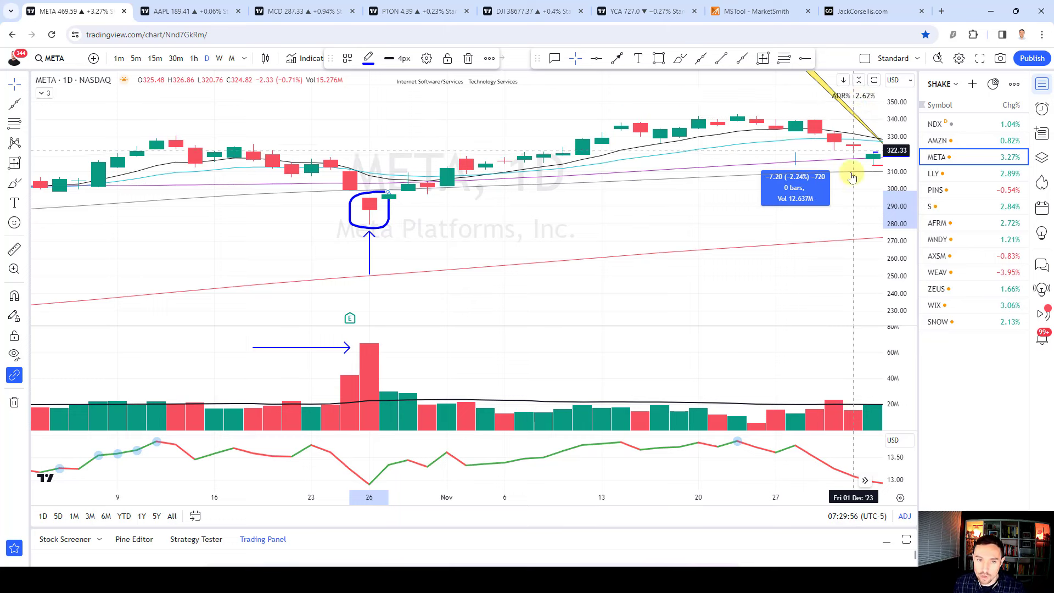
# - Stretch the META price measurement at 28 November to about −8.09%, and shorten it again to about −2.39%
pyautogui.keyDown('shift'); pyautogui.click(795, 154); pyautogui.keyUp('shift')
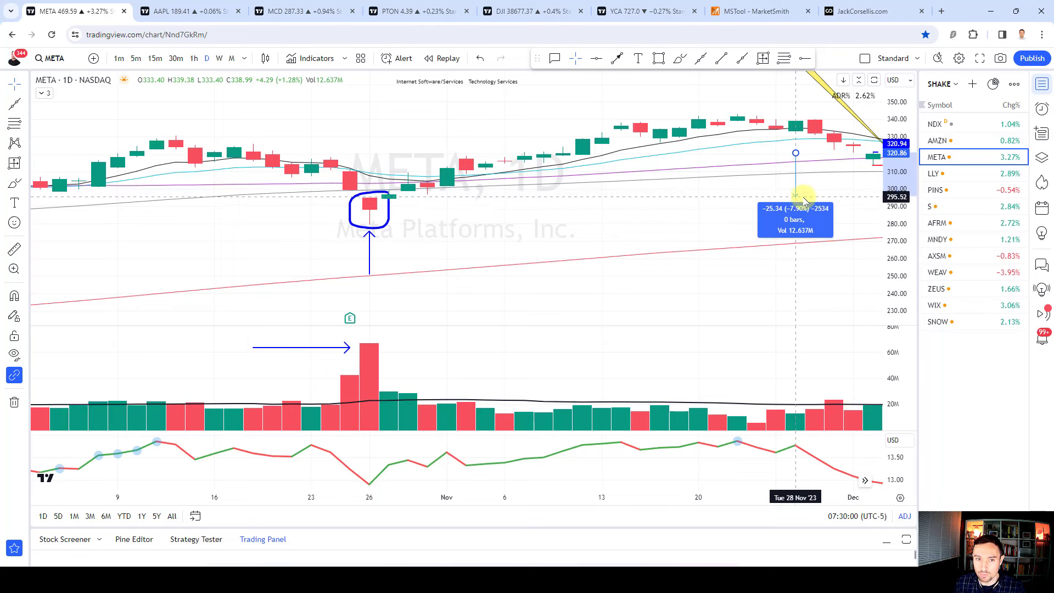
pyautogui.click(796, 198)
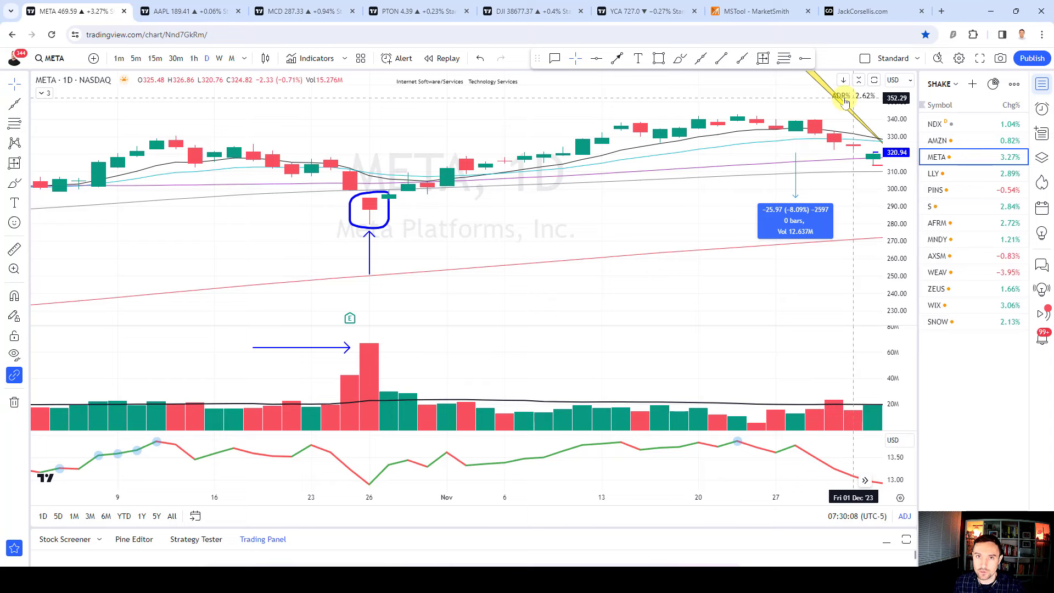
pyautogui.click(795, 153)
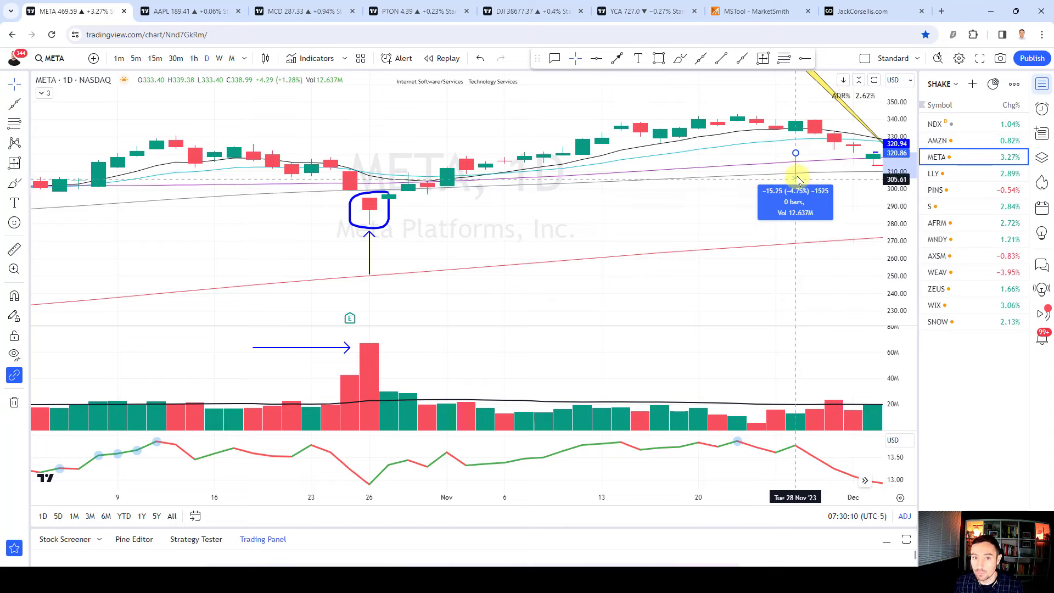
# - Trace META's rise from mid-December 2023 to the arrowed January 2024 candle with the Brush, clearing the stroke
pyautogui.moveTo(764, 229); pyautogui.dragTo(446, 285)
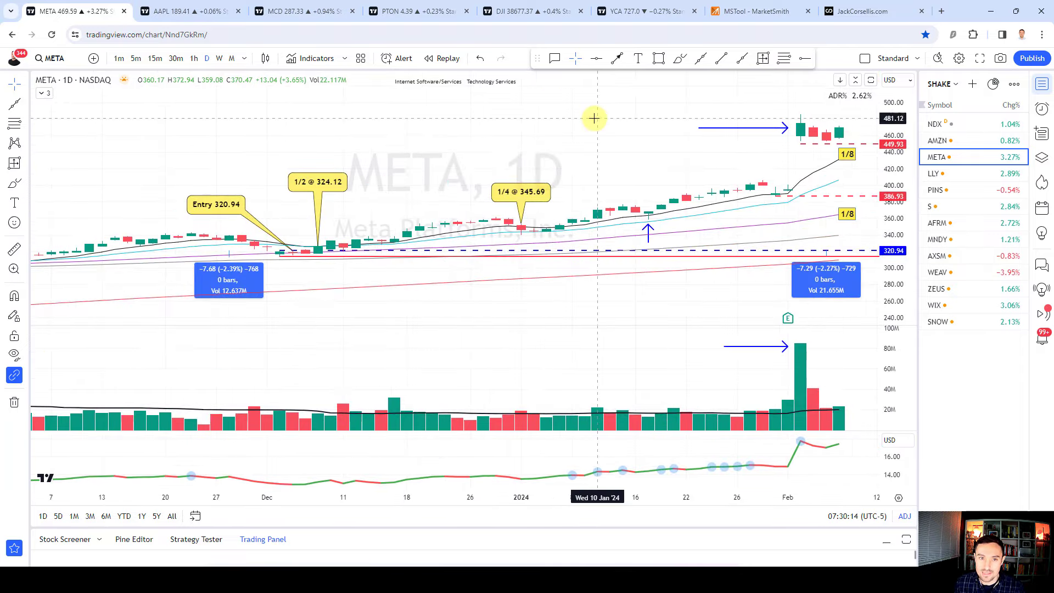
pyautogui.moveTo(614, 115); pyautogui.dragTo(598, 115)
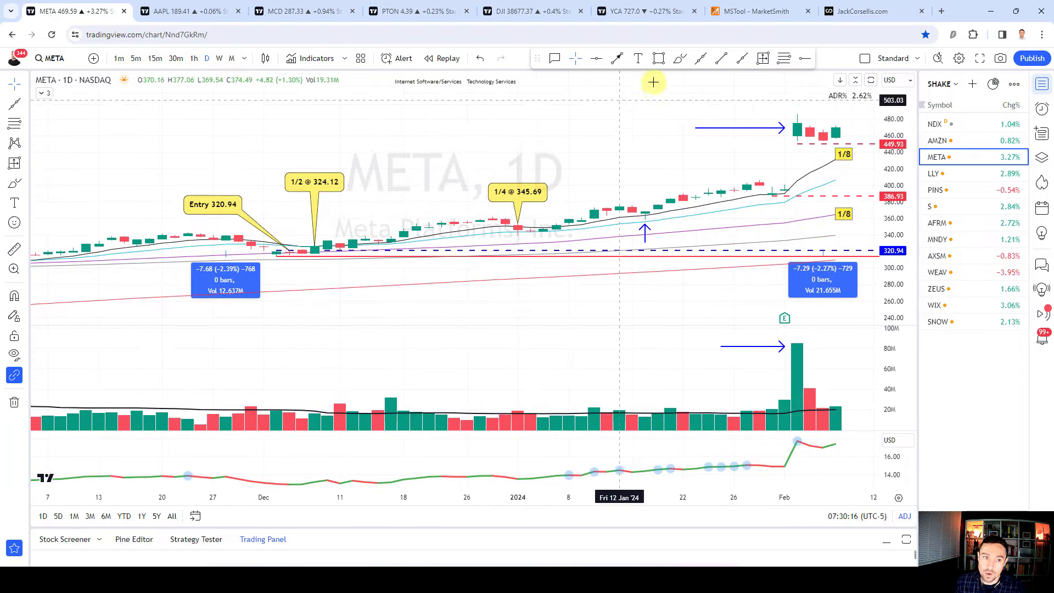
pyautogui.click(679, 59)
pyautogui.moveTo(340, 246); pyautogui.dragTo(650, 207)
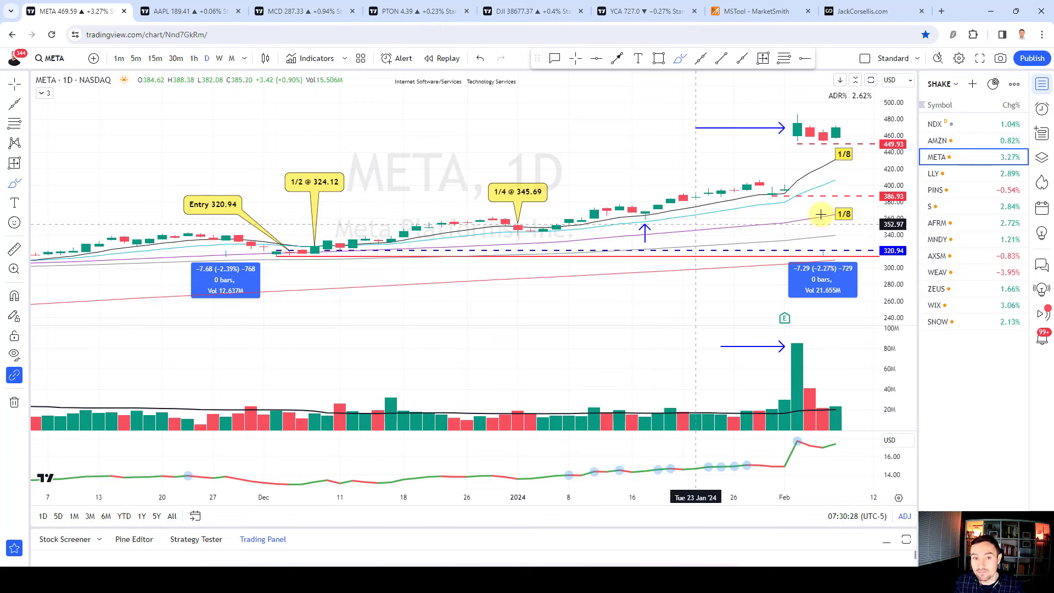
# - Open the LLY daily chart from the watchlist and bring the mid-August 2023 to February 2024 candles into view
pyautogui.scroll(-2, 636, 122)
pyautogui.click(941, 174)
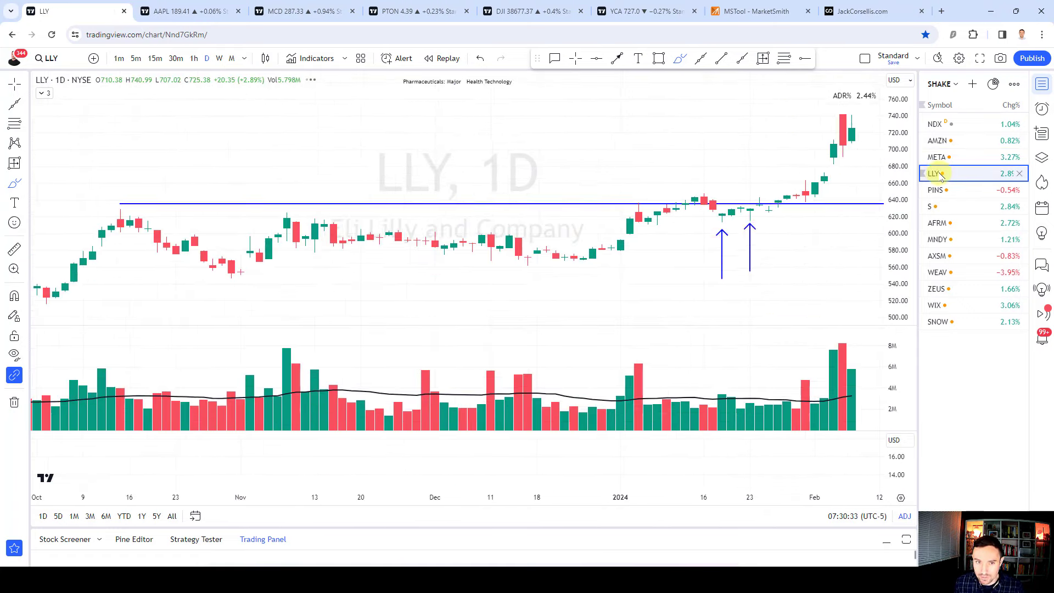
pyautogui.scroll(-2, 582, 148)
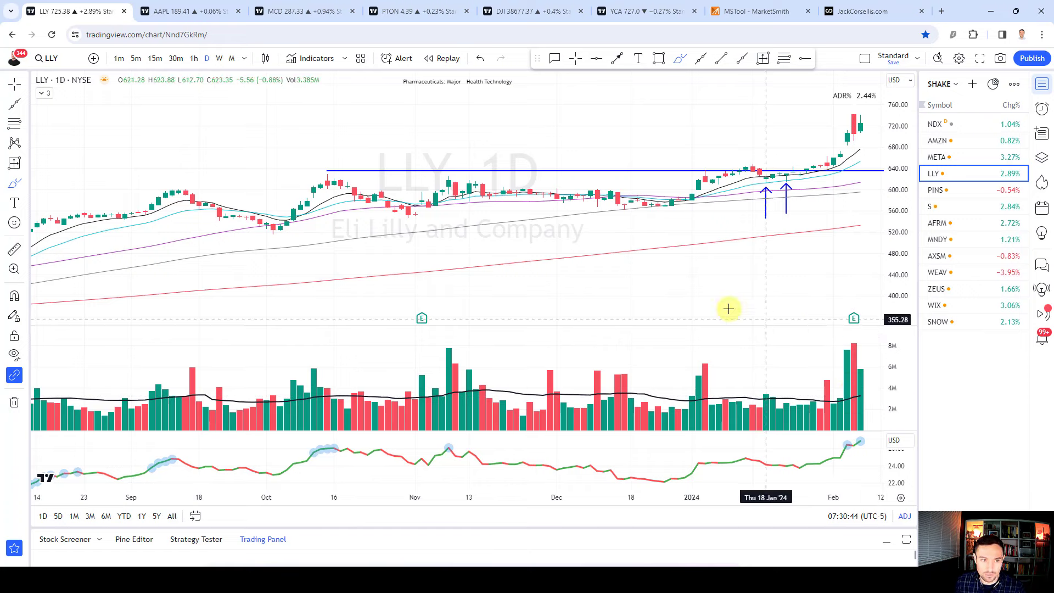
# - Trace LLY's December to January rise and the base beneath the horizontal line from October 2023 with the Brush, undoing each stroke
pyautogui.moveTo(553, 216)
pyautogui.mouseDown()
pyautogui.moveTo(686, 214)
pyautogui.moveTo(754, 183)
pyautogui.mouseUp()
pyautogui.hotkey('ctrl', 'z')
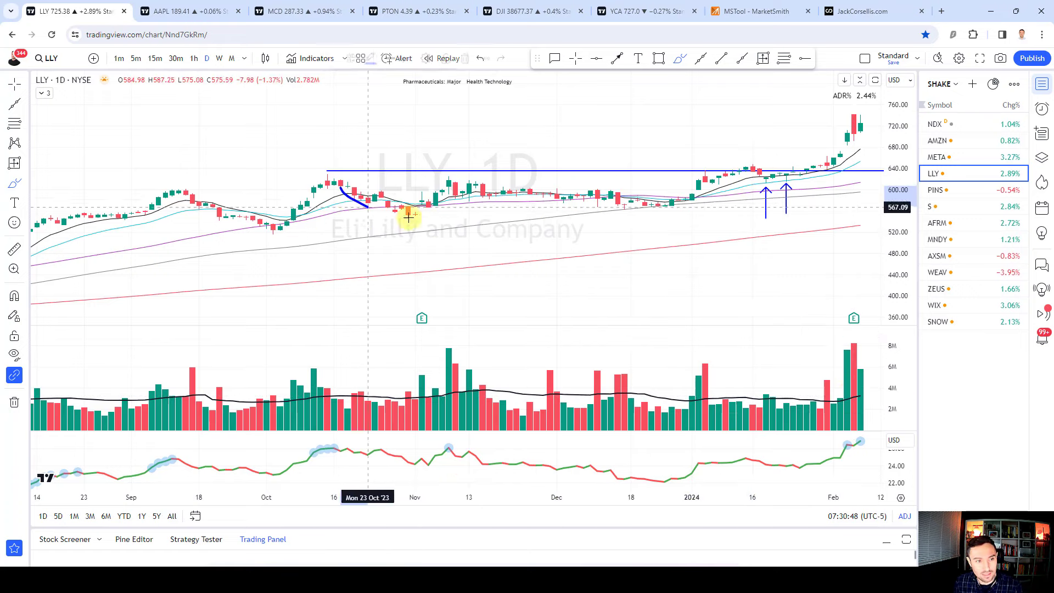
pyautogui.moveTo(408, 217); pyautogui.dragTo(617, 223)
pyautogui.hotkey('ctrl', 'z')
pyautogui.scroll(3, 696, 208)
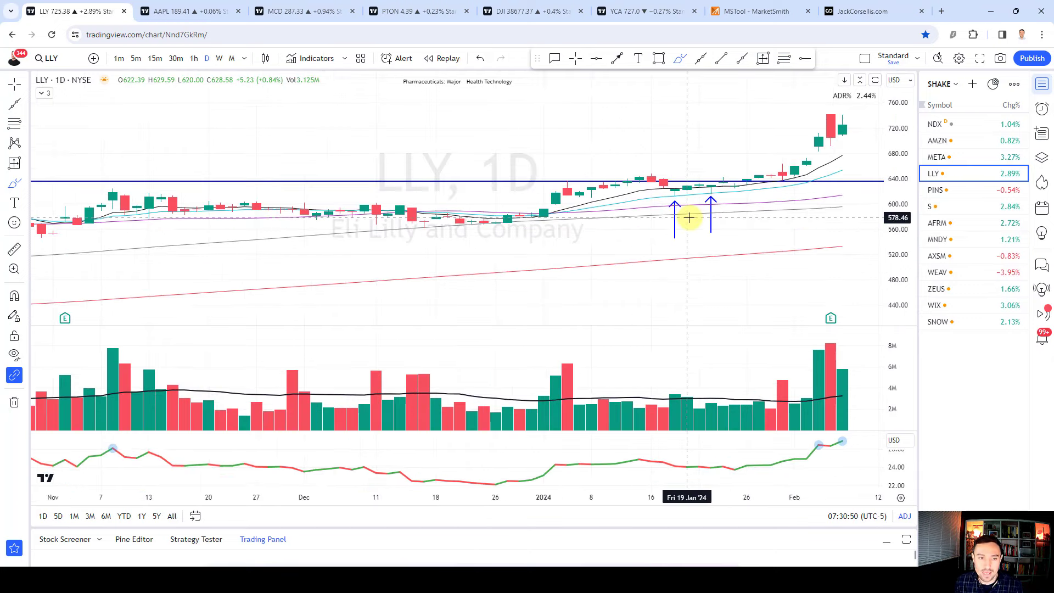
pyautogui.scroll(-3, 554, 209)
pyautogui.moveTo(339, 199)
pyautogui.mouseDown()
pyautogui.moveTo(463, 238)
pyautogui.moveTo(794, 186)
pyautogui.mouseUp()
pyautogui.hotkey('ctrl', 'z')
pyautogui.scroll(3, 761, 208)
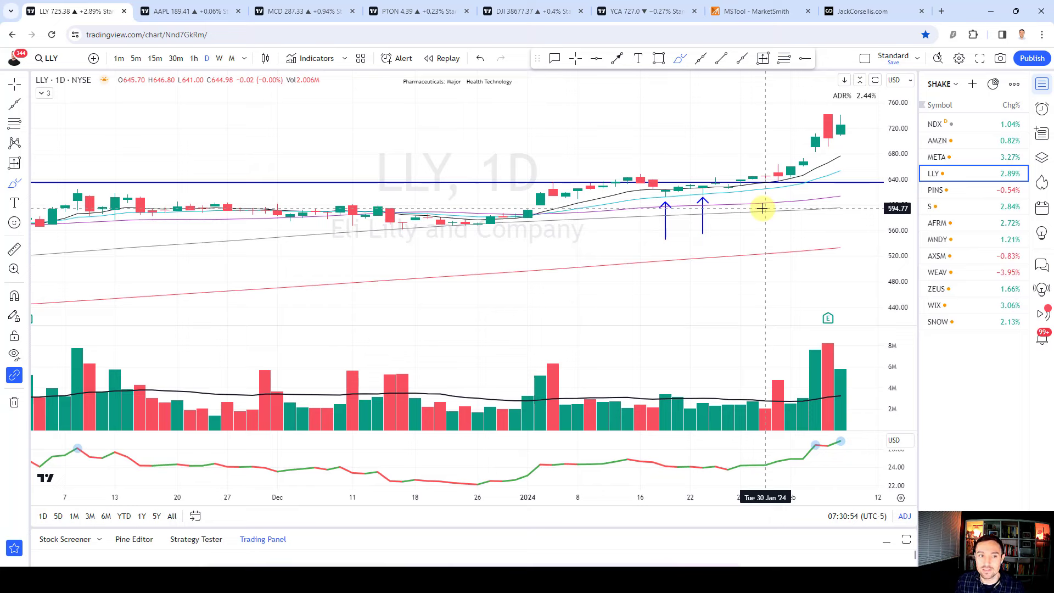
# - Mark LLY's second arrowed January 2024 candle with short vertical Brush strokes above it, deleting the strokes
pyautogui.scroll(2, 762, 209)
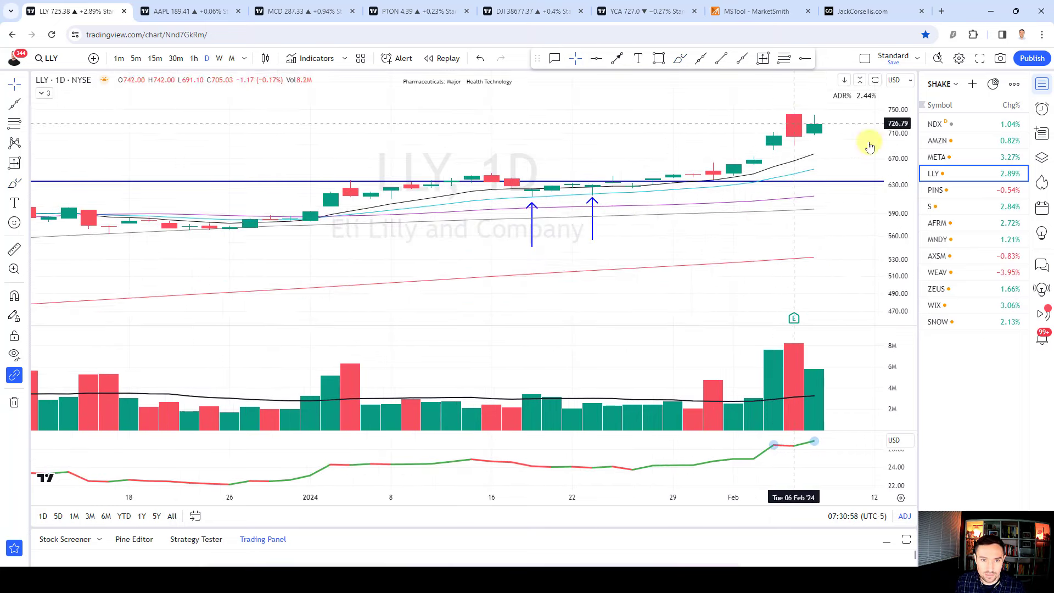
pyautogui.moveTo(898, 132); pyautogui.dragTo(629, 127)
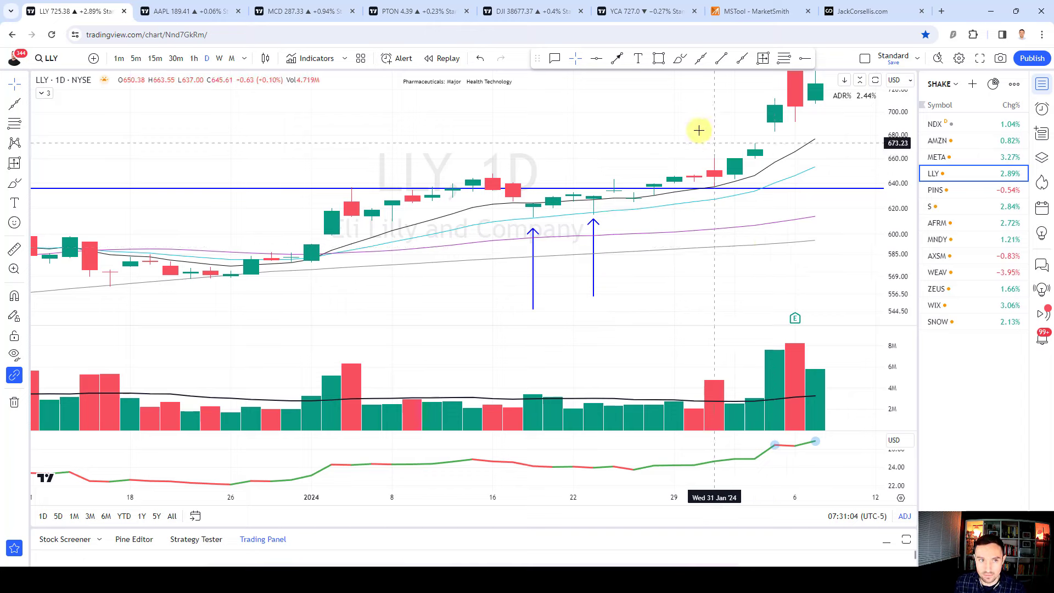
pyautogui.moveTo(594, 191); pyautogui.dragTo(593, 169)
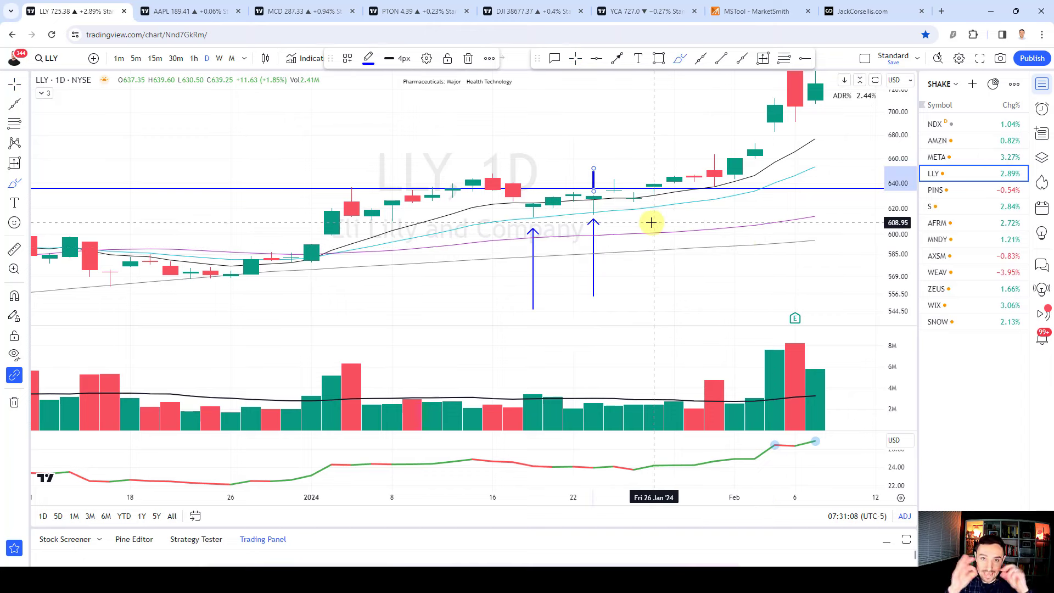
pyautogui.click(522, 158)
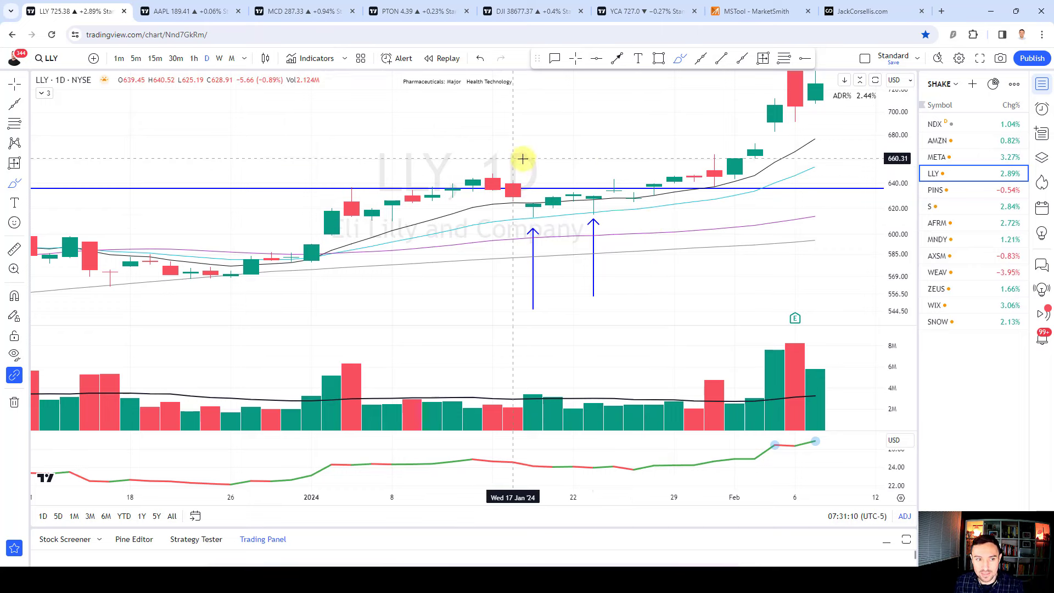
pyautogui.click(591, 188)
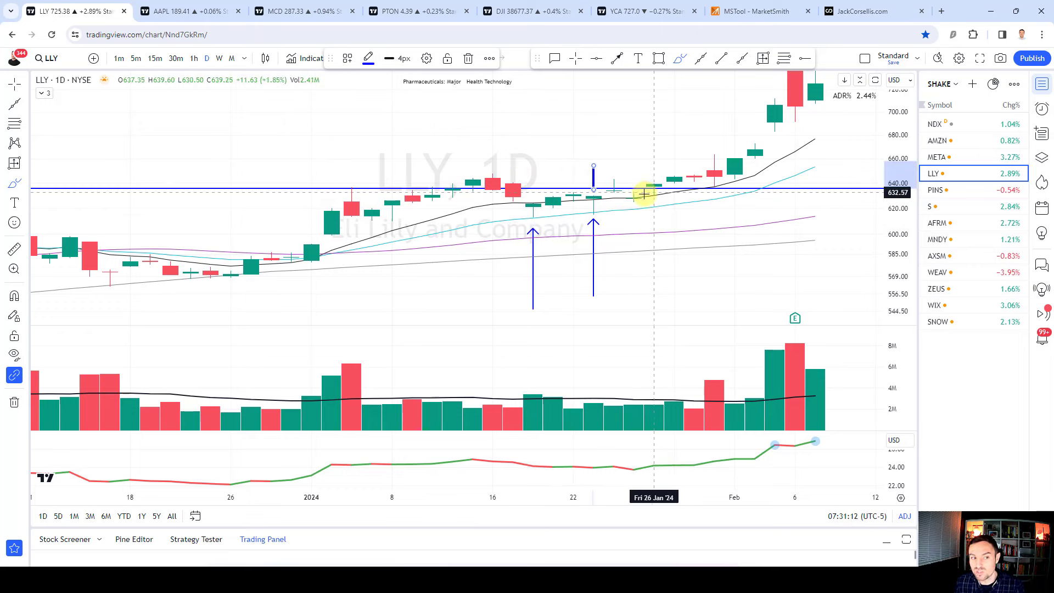
pyautogui.press('Delete')
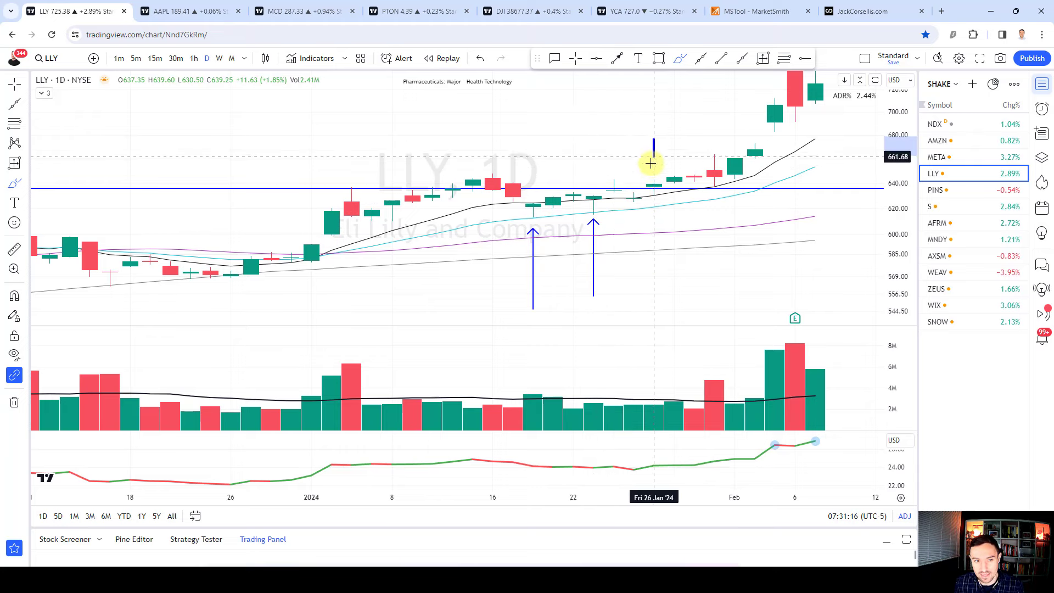
# - Mark LLY's 26 January 2024 candle with a short vertical Brush stroke beneath it
pyautogui.click(654, 199)
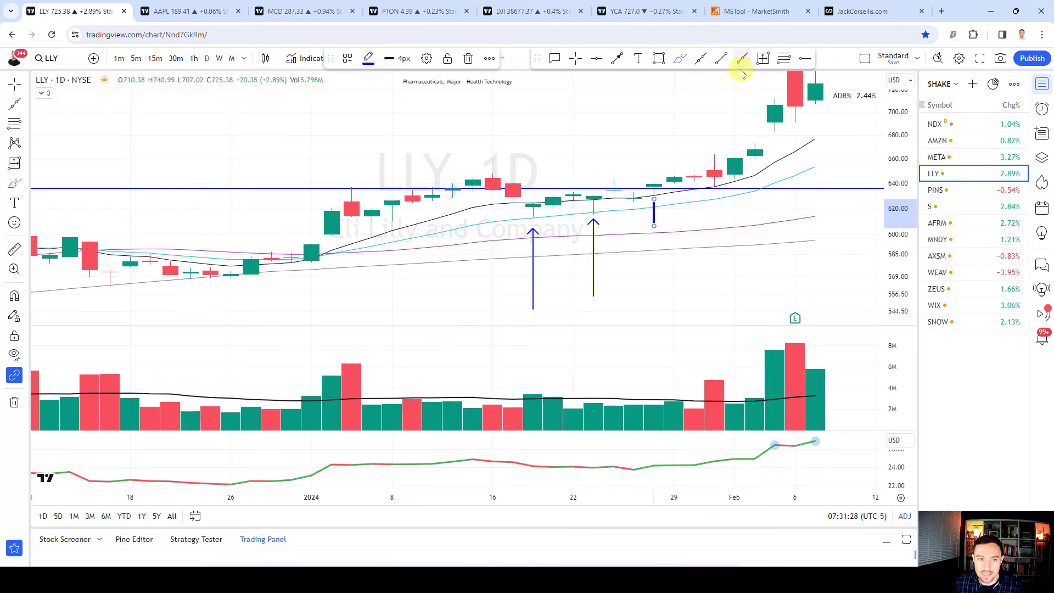
pyautogui.click(770, 59)
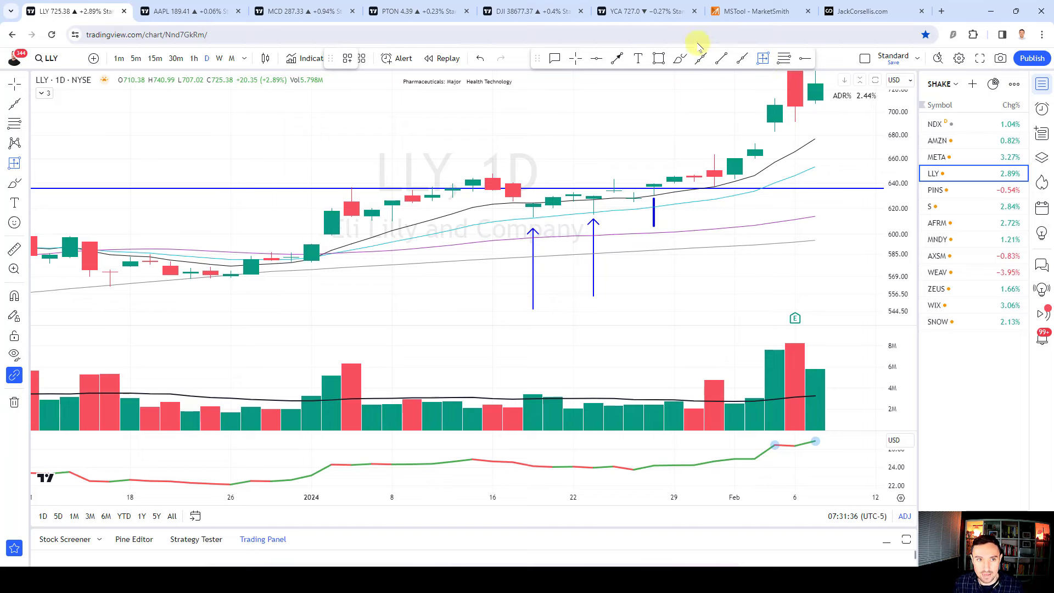
# - Trace LLY's relative strength line from October to November 2023 and the base up to the marked January candle with the Brush, undoing each stroke
pyautogui.scroll(-5, 648, 349)
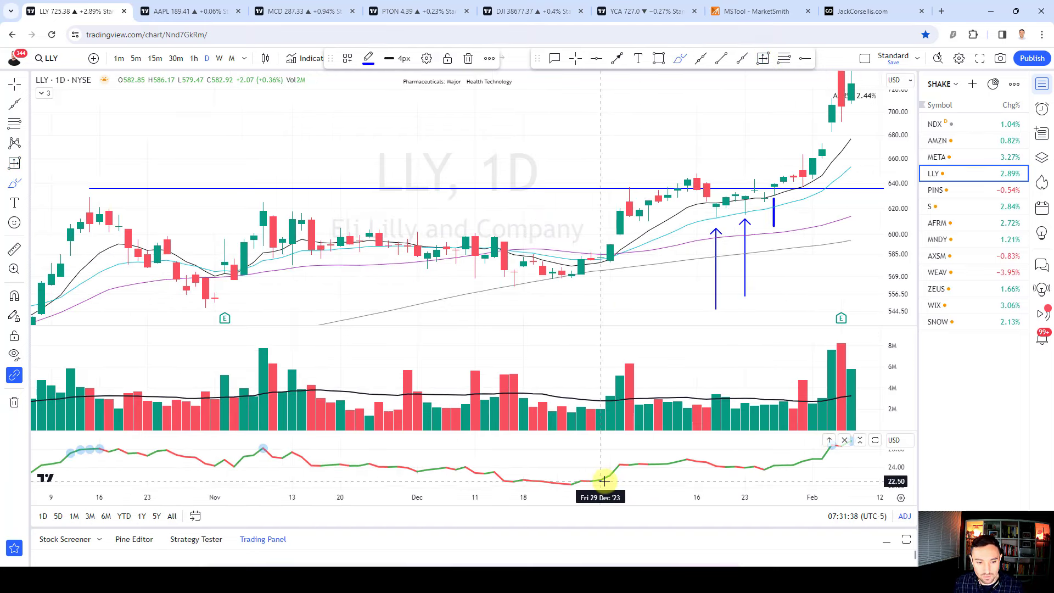
pyautogui.scroll(-2, 667, 423)
pyautogui.moveTo(392, 444); pyautogui.dragTo(263, 436)
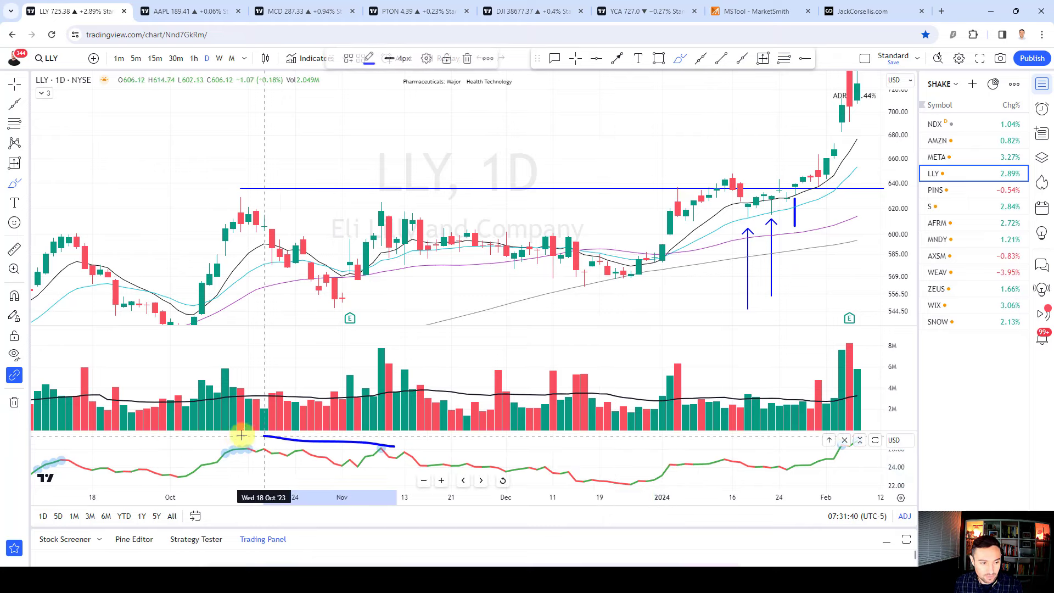
pyautogui.hotkey('ctrl', 'z')
pyautogui.moveTo(256, 237)
pyautogui.mouseDown()
pyautogui.moveTo(461, 301)
pyautogui.moveTo(647, 263)
pyautogui.moveTo(772, 209)
pyautogui.moveTo(795, 211)
pyautogui.mouseUp()
pyautogui.hotkey('ctrl', 'z')
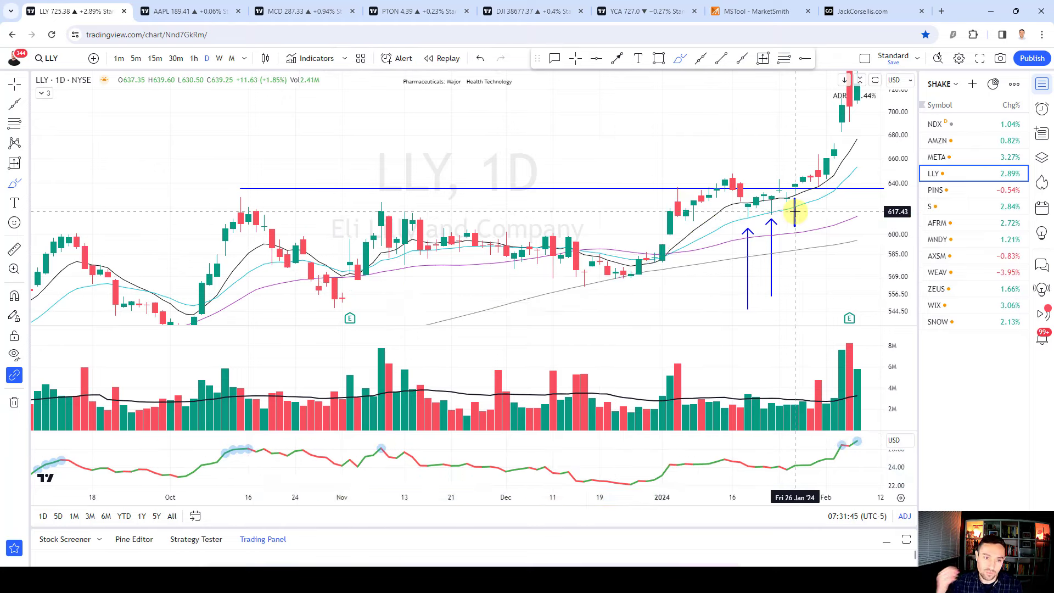
# - Trace LLY's advance from the first arrowed January 2024 candle to early February with the Brush, deleting the stroke
pyautogui.scroll(-1, 794, 212)
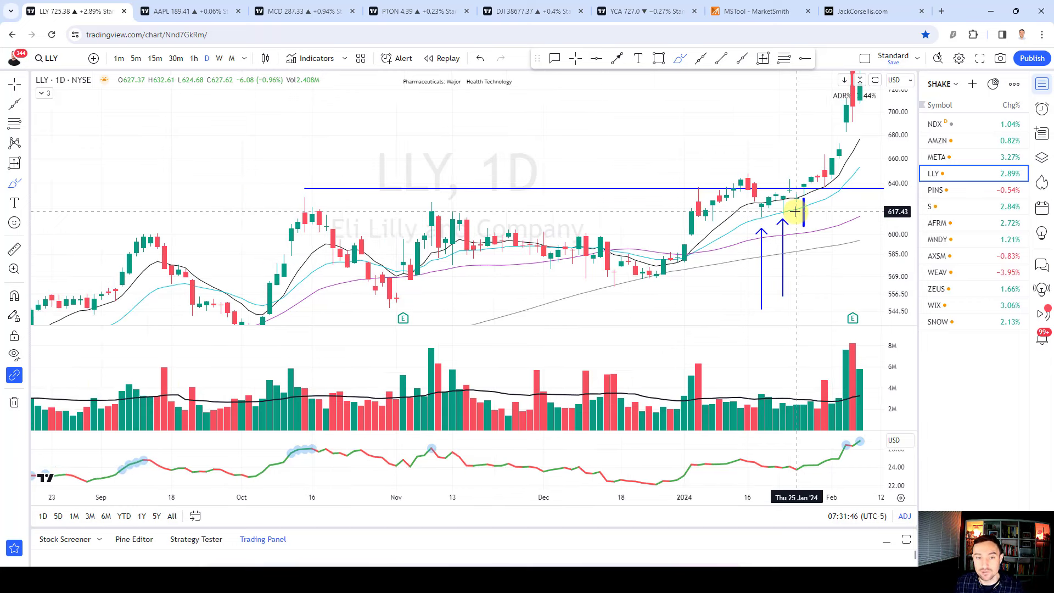
pyautogui.scroll(1, 794, 211)
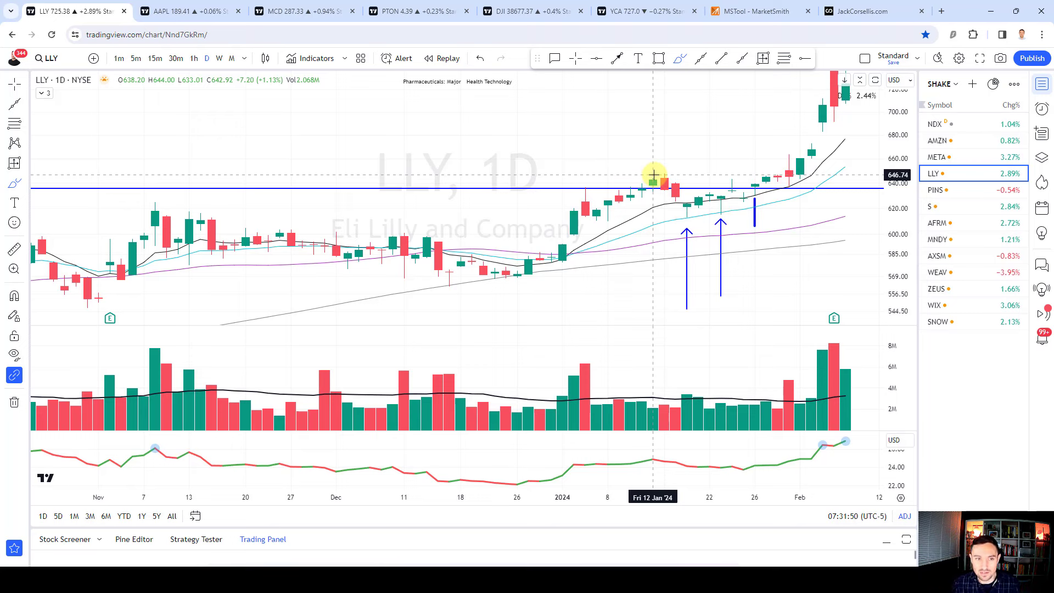
pyautogui.scroll(2, 710, 232)
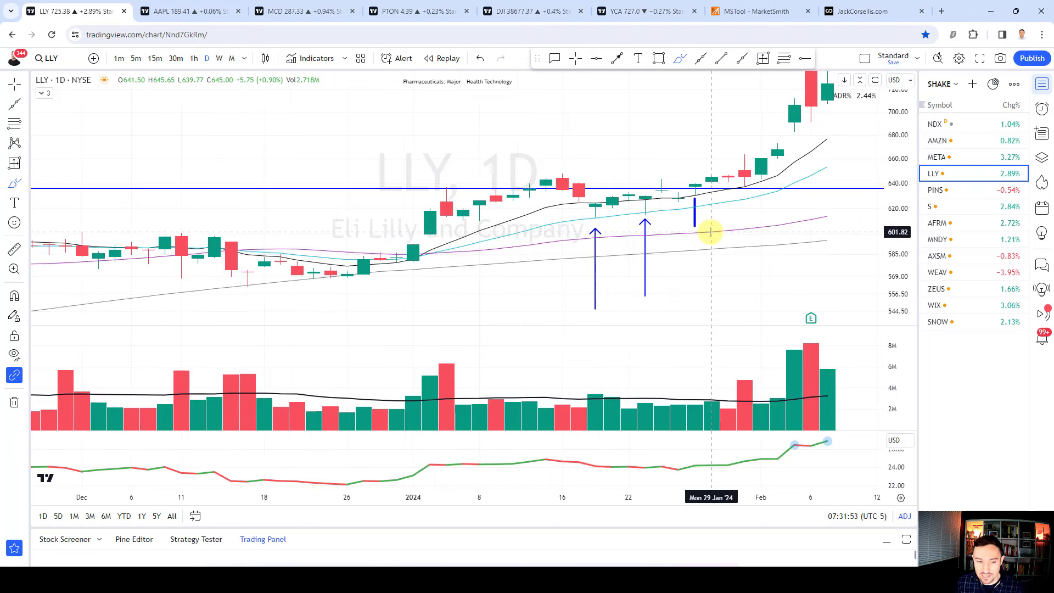
pyautogui.scroll(2, 710, 232)
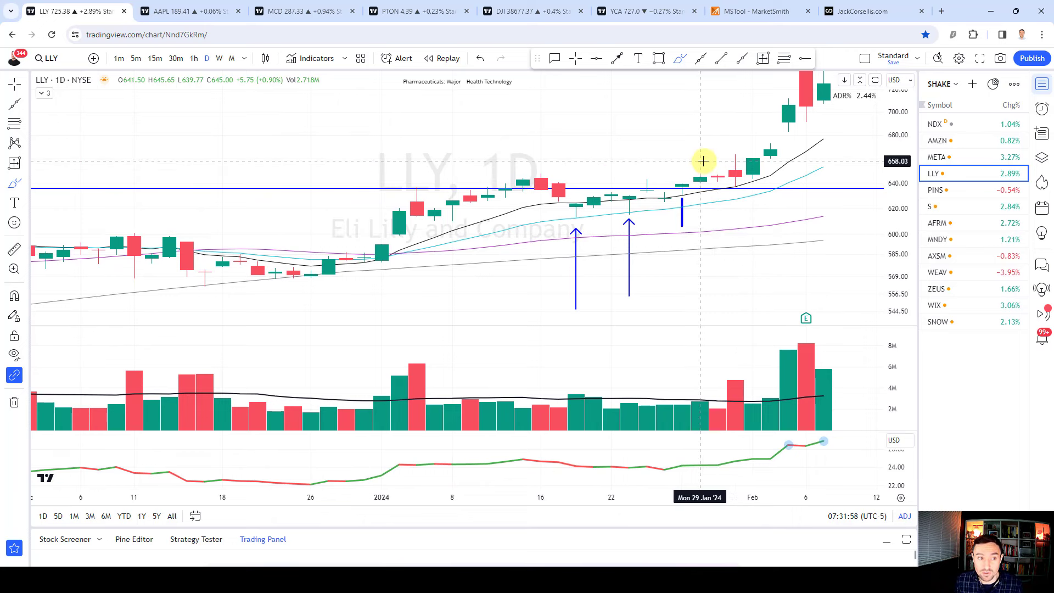
pyautogui.moveTo(578, 196)
pyautogui.mouseDown()
pyautogui.moveTo(559, 195)
pyautogui.moveTo(579, 219)
pyautogui.moveTo(577, 194)
pyautogui.moveTo(790, 110)
pyautogui.moveTo(788, 92)
pyautogui.mouseUp()
pyautogui.press('Delete')
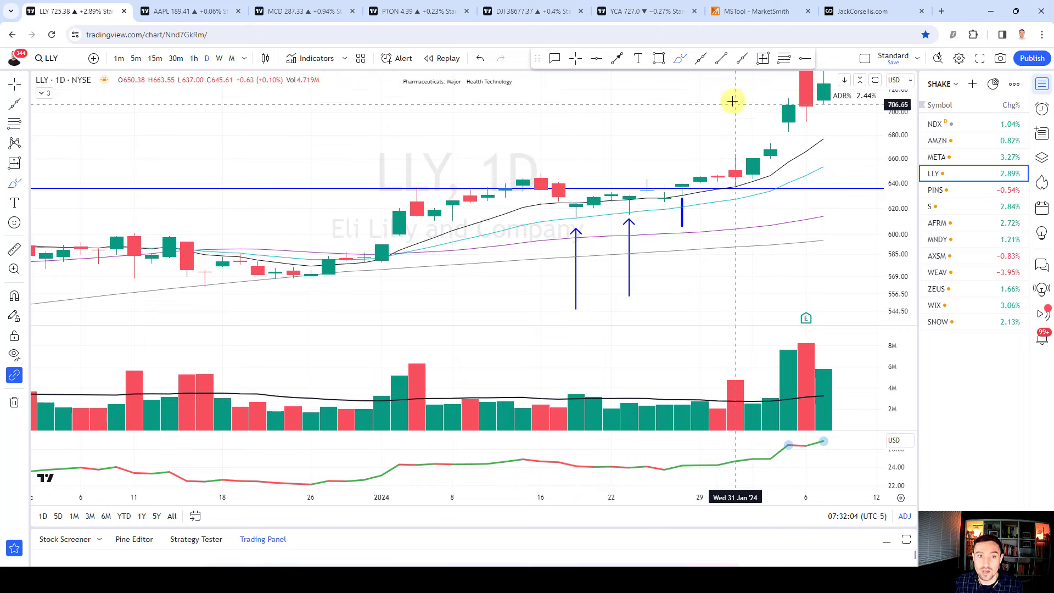
# - Plot horizontal risk levels from LLY's first arrowed January 2024 candle, including 612.70, 623.88 and 646.24
pyautogui.moveTo(576, 203)
pyautogui.mouseDown()
pyautogui.moveTo(576, 240)
pyautogui.moveTo(522, 240)
pyautogui.mouseUp()
pyautogui.click(763, 58)
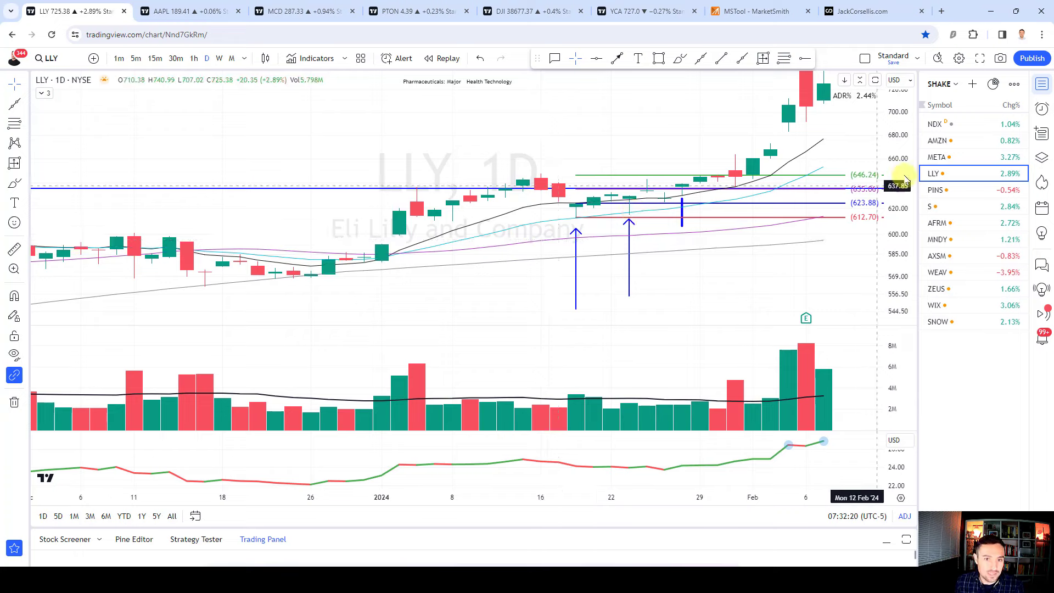
# - Open the PINS daily chart from the watchlist and bring the November 2023 to February 2024 candles into view
pyautogui.click(962, 192)
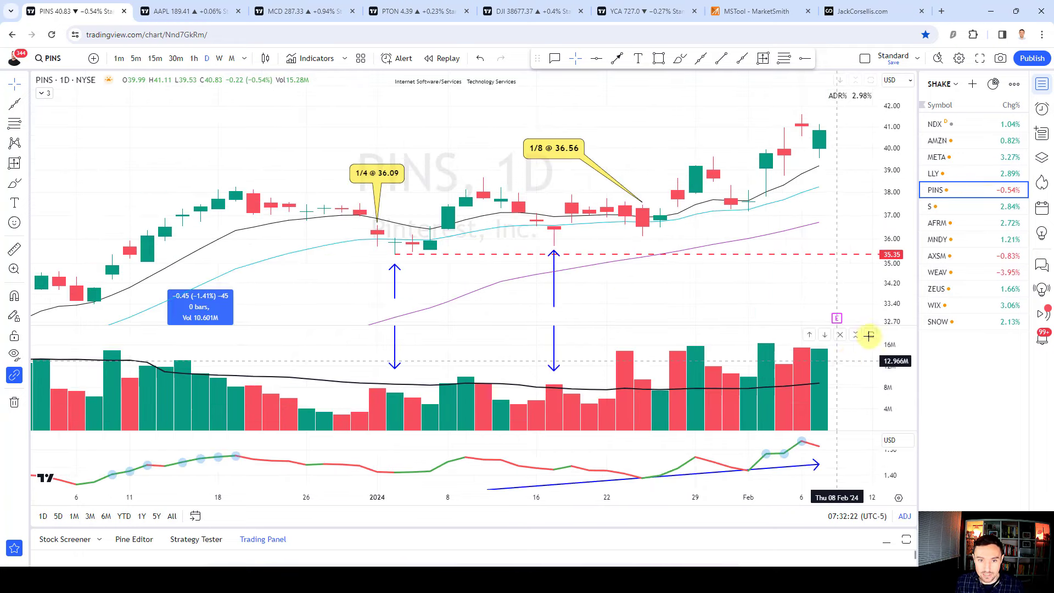
pyautogui.moveTo(888, 301); pyautogui.dragTo(884, 306)
pyautogui.scroll(-5, 804, 157)
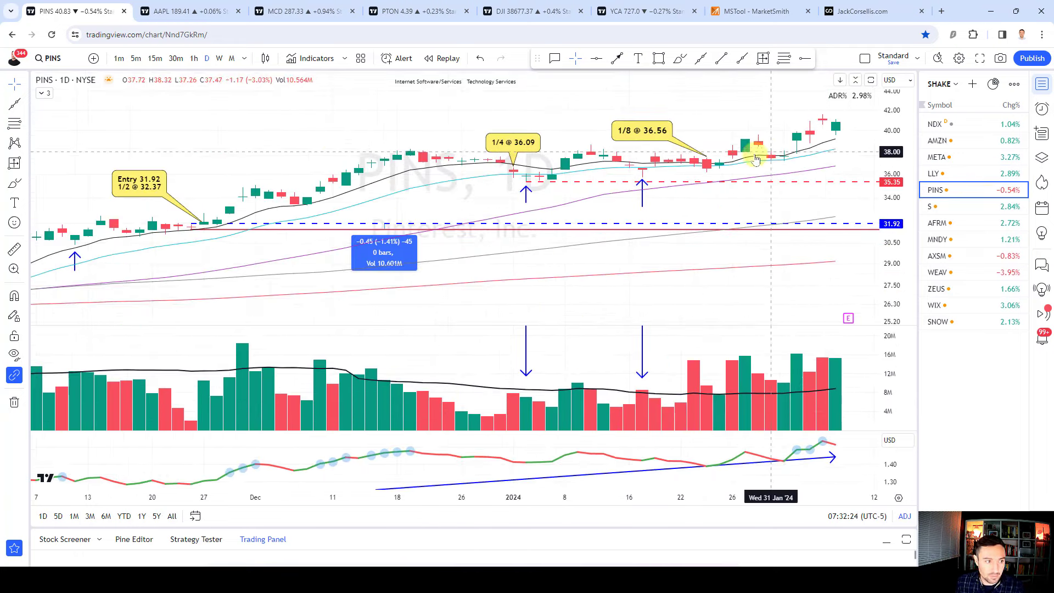
# - Trace PINS's decline into March 2022 and its long base through October 2023 with the Brush, clearing the strokes
pyautogui.click(680, 58)
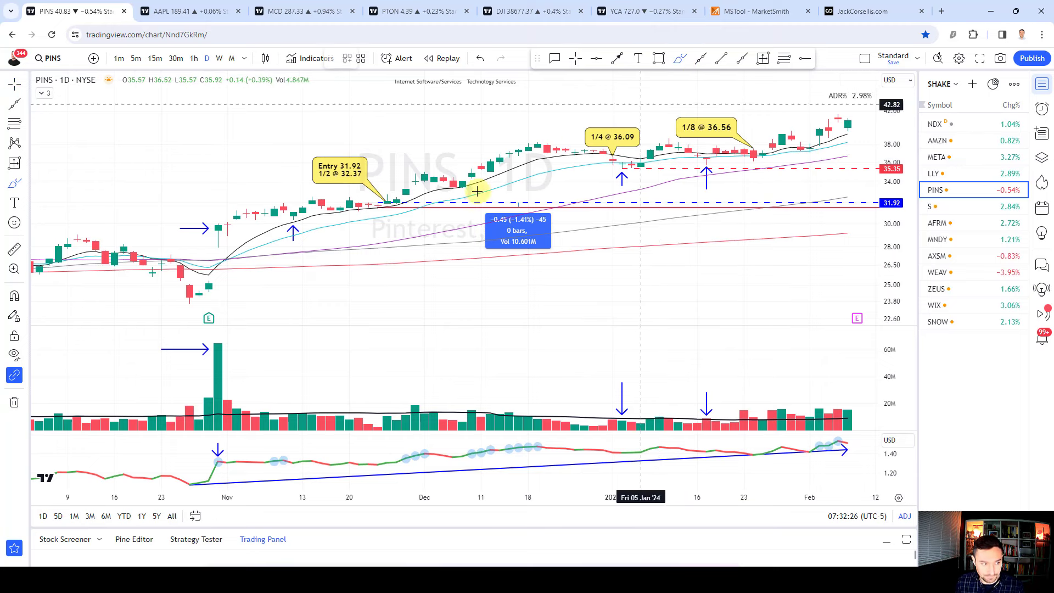
pyautogui.moveTo(227, 221)
pyautogui.mouseDown()
pyautogui.moveTo(207, 235)
pyautogui.moveTo(266, 214)
pyautogui.mouseUp()
pyautogui.scroll(-2, 225, 229)
pyautogui.scroll(-8, 225, 229)
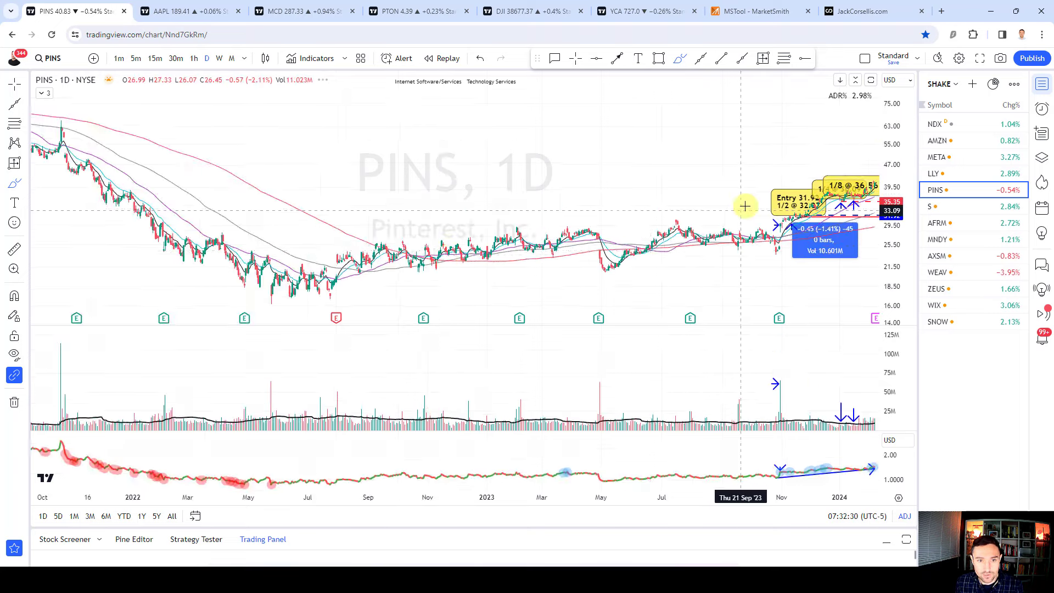
pyautogui.moveTo(123, 127)
pyautogui.mouseDown()
pyautogui.moveTo(188, 205)
pyautogui.moveTo(278, 259)
pyautogui.mouseUp()
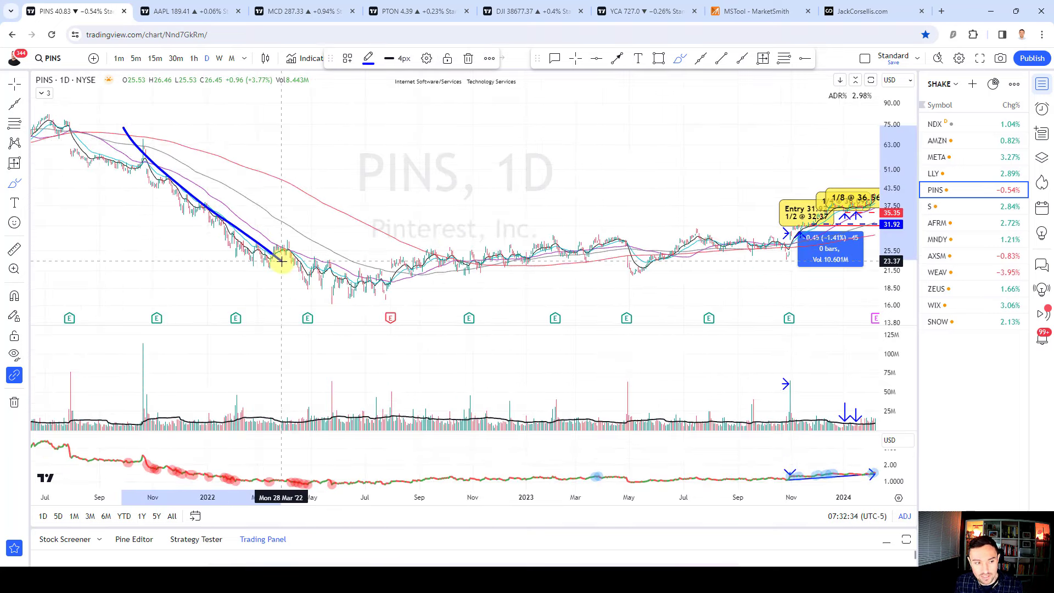
pyautogui.moveTo(287, 265)
pyautogui.mouseDown()
pyautogui.moveTo(395, 275)
pyautogui.moveTo(787, 251)
pyautogui.mouseUp()
# - Circle PINS's 31 October 2023 gap candle and its volume bar and mark the candle's lower side with the Brush, undoing each stroke
pyautogui.scroll(5, 788, 252)
pyautogui.moveTo(592, 351)
pyautogui.mouseDown()
pyautogui.moveTo(607, 348)
pyautogui.moveTo(589, 357)
pyautogui.mouseUp()
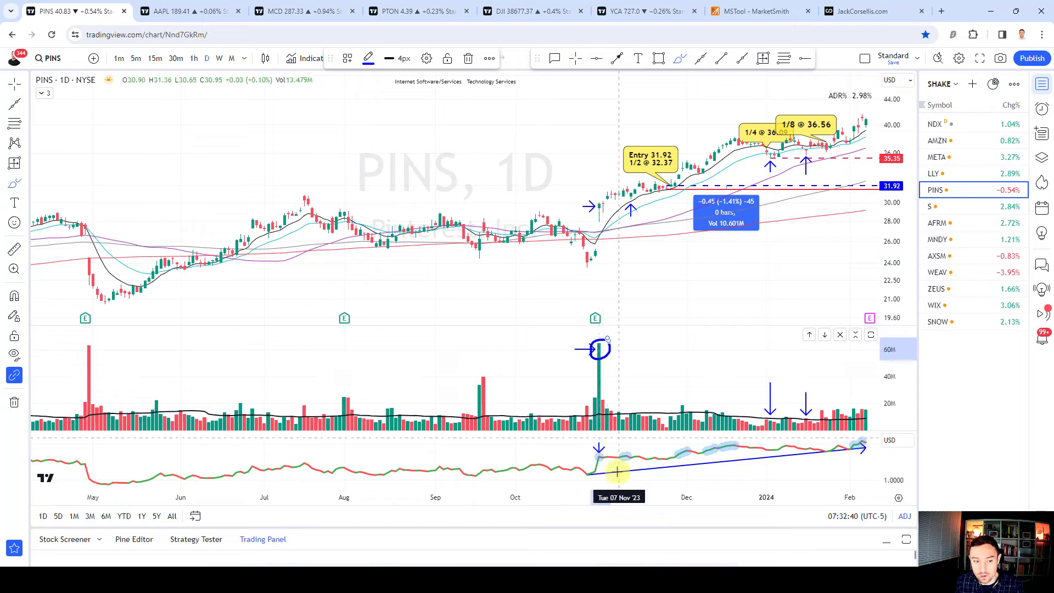
pyautogui.hotkey('ctrl', 'z')
pyautogui.scroll(3, 579, 235)
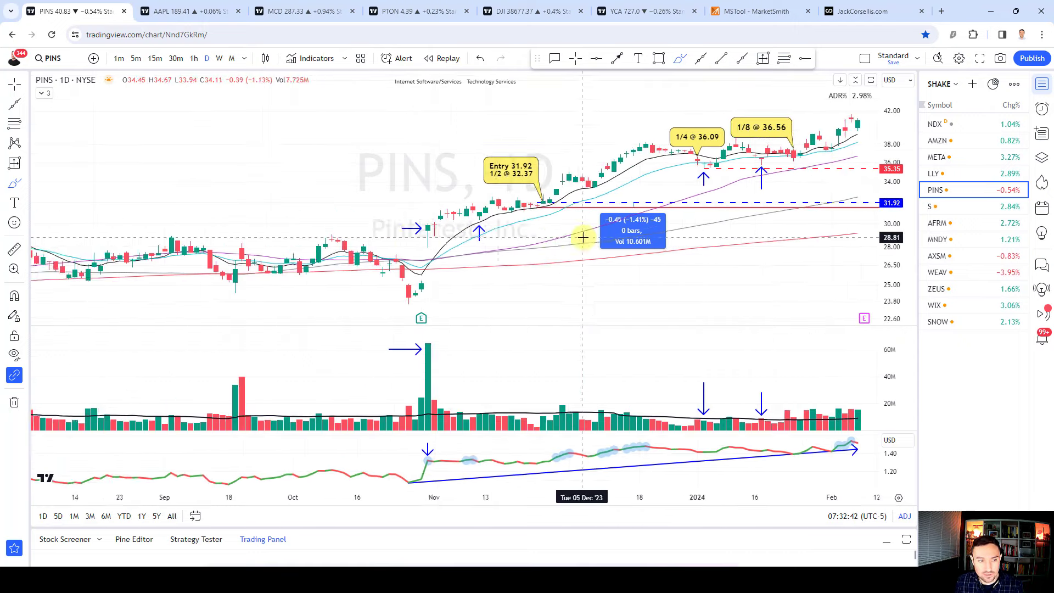
pyautogui.moveTo(333, 219); pyautogui.dragTo(349, 241)
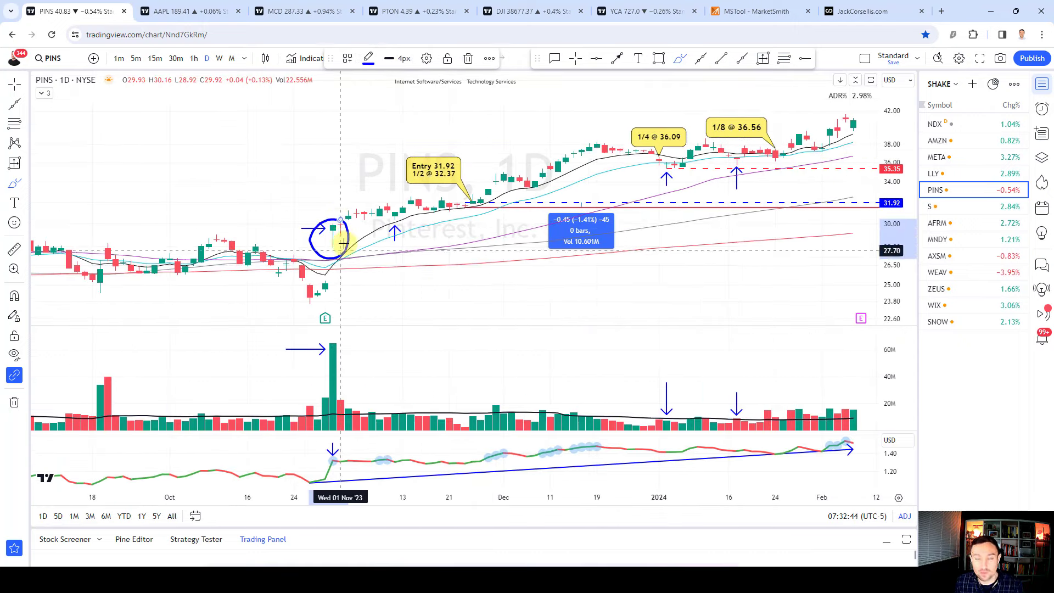
pyautogui.hotkey('ctrl', 'z')
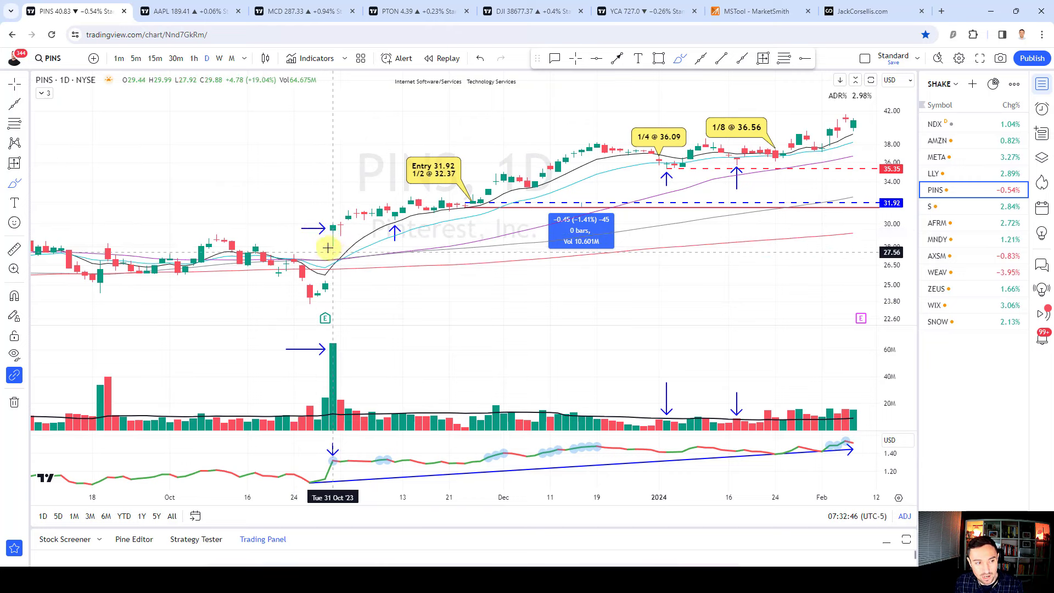
pyautogui.moveTo(332, 223); pyautogui.dragTo(332, 252)
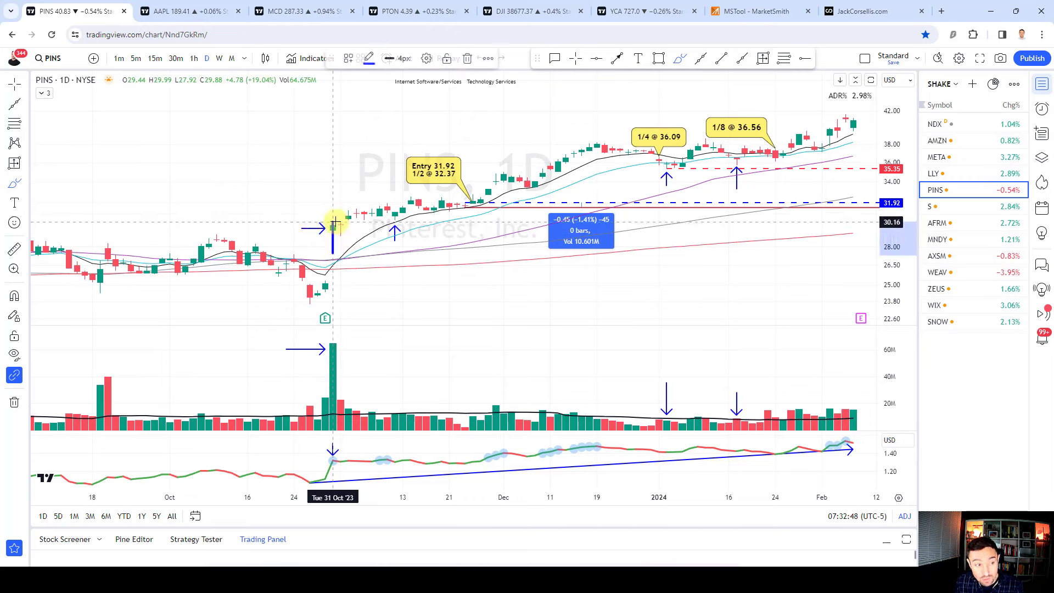
pyautogui.hotkey('ctrl', 'z')
pyautogui.moveTo(336, 337)
pyautogui.mouseDown()
pyautogui.moveTo(322, 364)
pyautogui.moveTo(338, 342)
pyautogui.mouseUp()
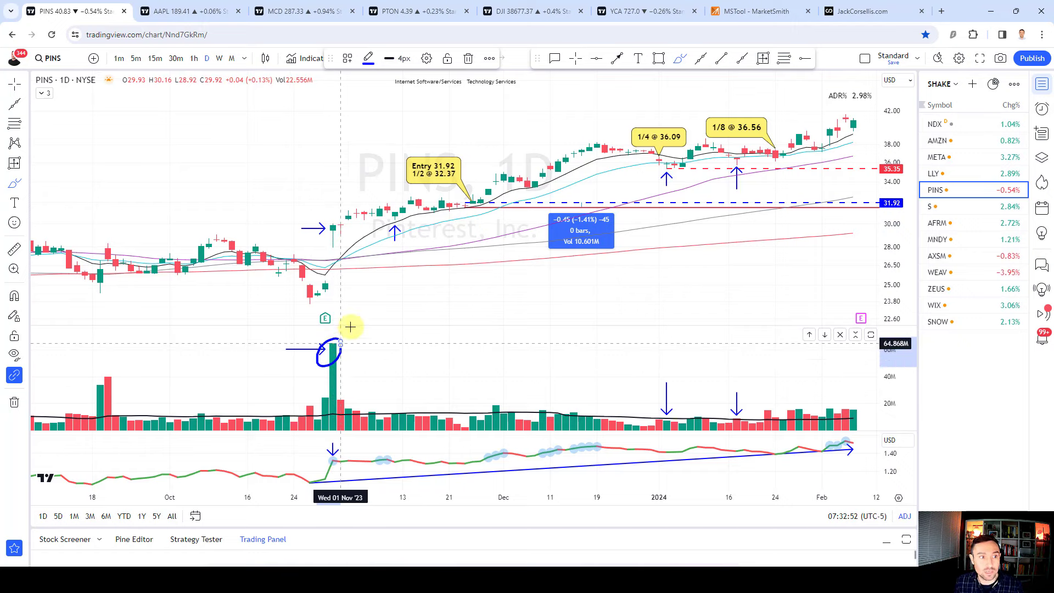
pyautogui.hotkey('ctrl', 'z')
# - Mark PINS's late November 2023 entry candles and the volume bars just before them with the Brush, undoing each stroke
pyautogui.scroll(3, 401, 247)
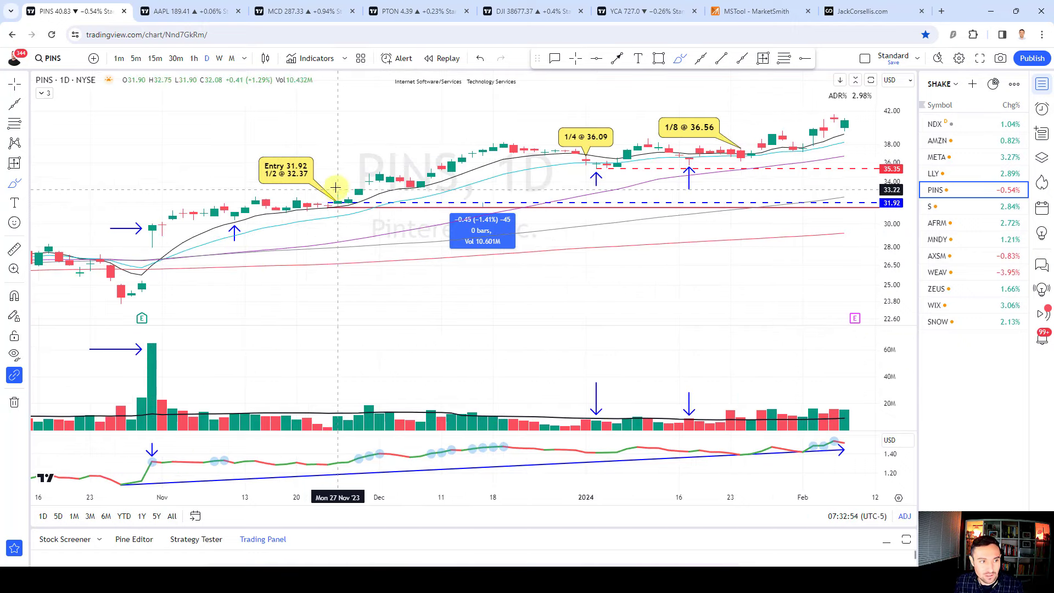
pyautogui.moveTo(329, 178); pyautogui.dragTo(330, 196)
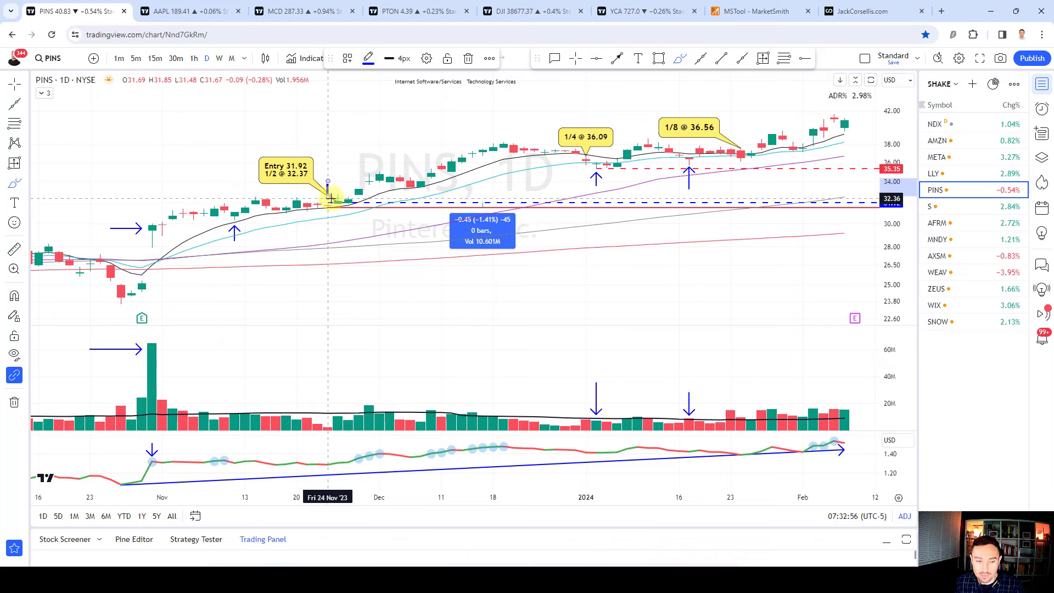
pyautogui.hotkey('ctrl', 'z')
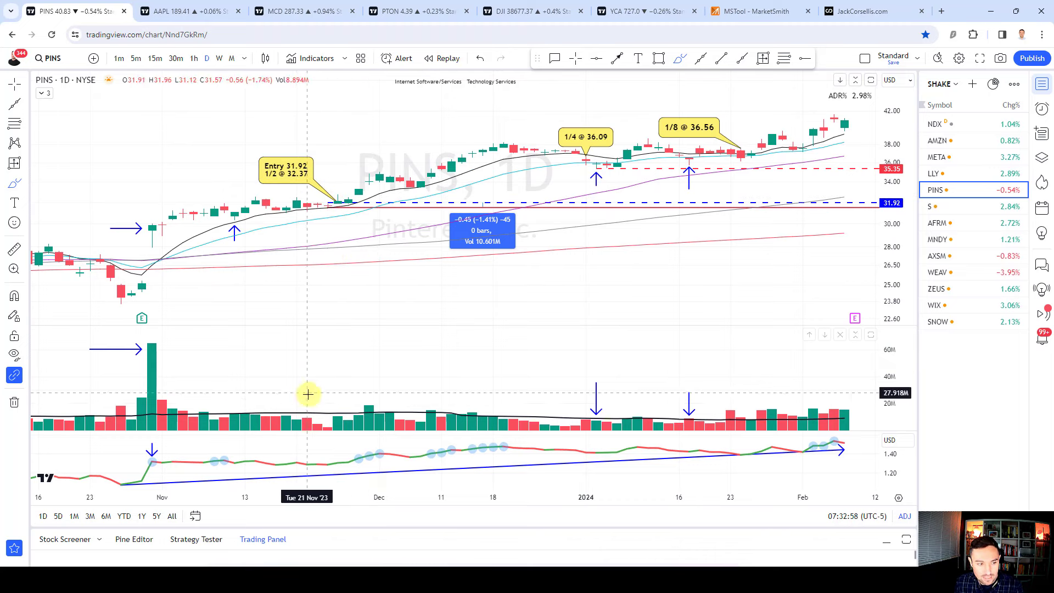
pyautogui.moveTo(298, 405); pyautogui.dragTo(311, 410)
pyautogui.hotkey('ctrl', 'z')
pyautogui.moveTo(338, 199); pyautogui.dragTo(325, 219)
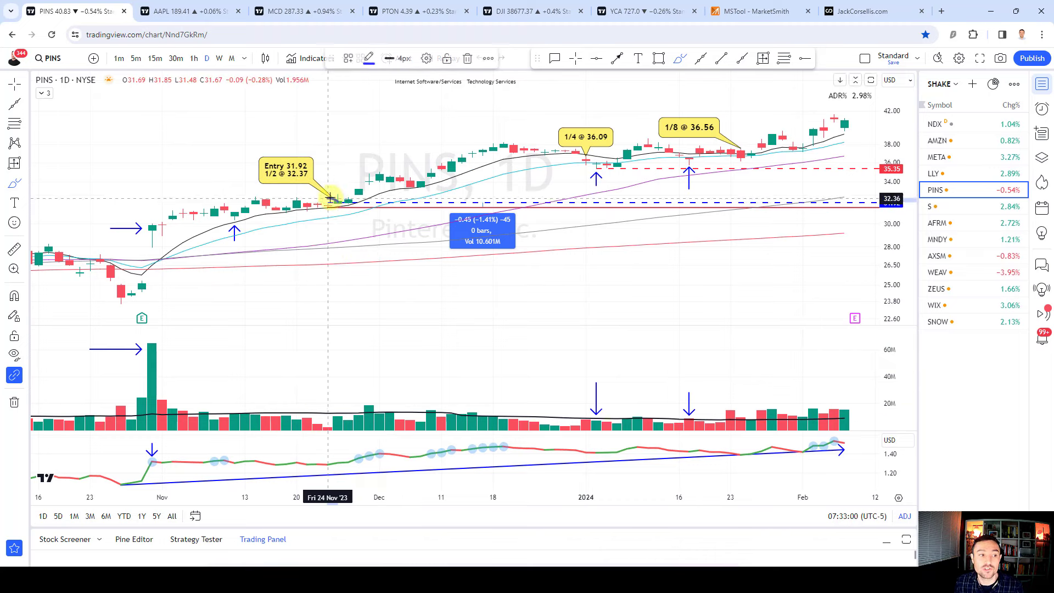
pyautogui.hotkey('ctrl', 'z')
# - Mark PINS's arrowed 10 November 2023 candle and trace from the gap candle up to it with the Brush, undoing each stroke
pyautogui.moveTo(234, 214); pyautogui.dragTo(235, 192)
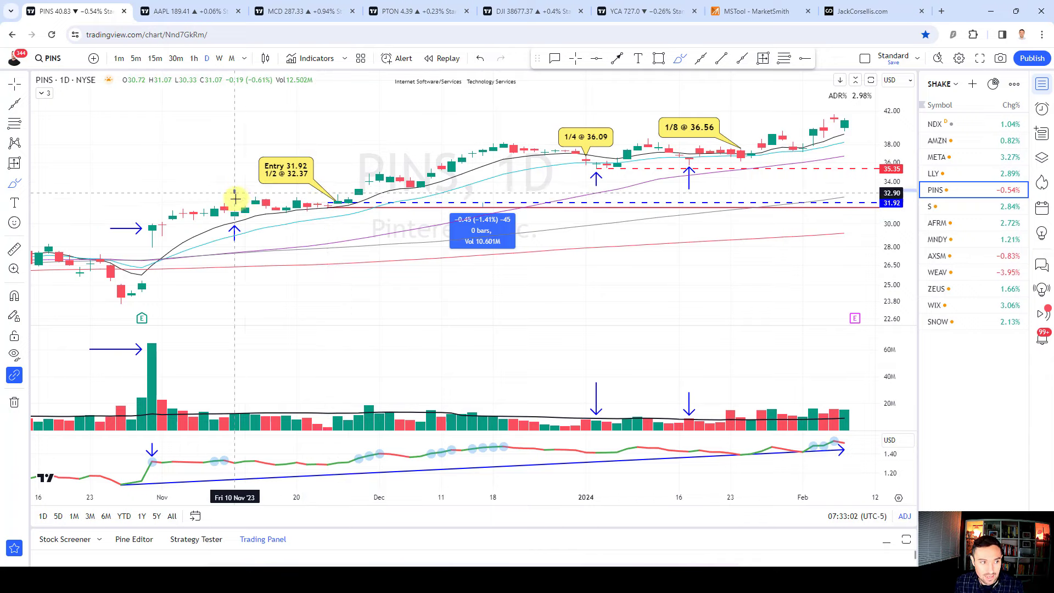
pyautogui.hotkey('ctrl', 'z')
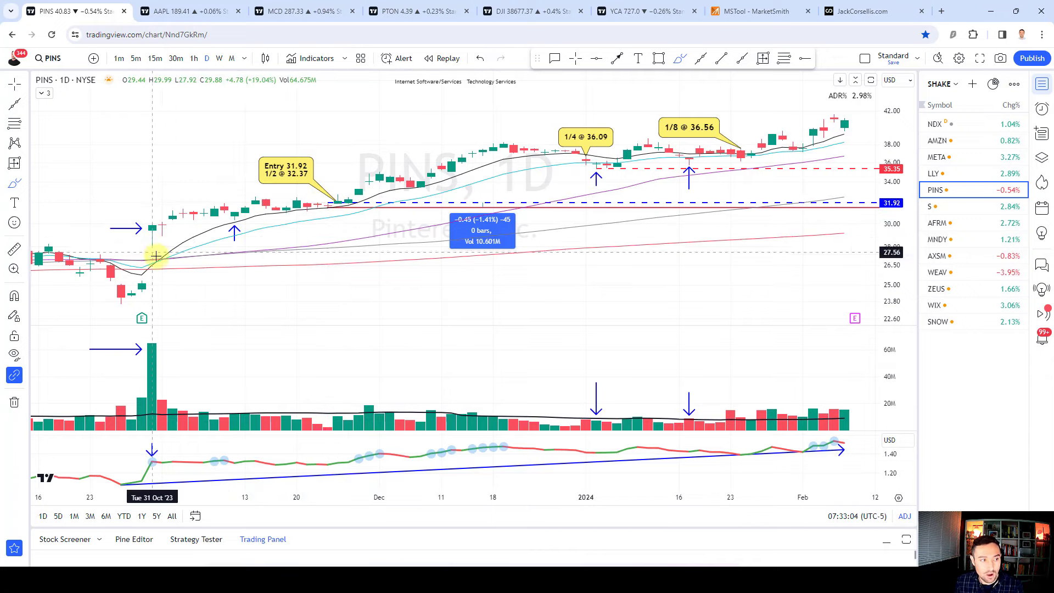
pyautogui.moveTo(156, 252); pyautogui.dragTo(233, 223)
pyautogui.hotkey('ctrl', 'z')
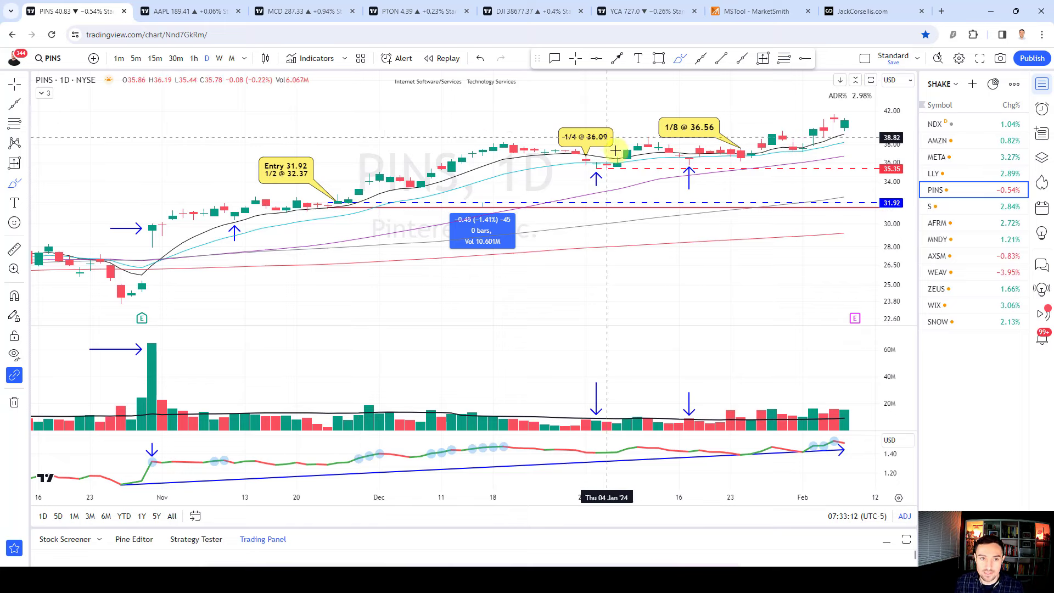
# - Circle PINS's early January 2024 candles and the second arrowed January candle with the Brush, clearing the strokes
pyautogui.scroll(3, 647, 252)
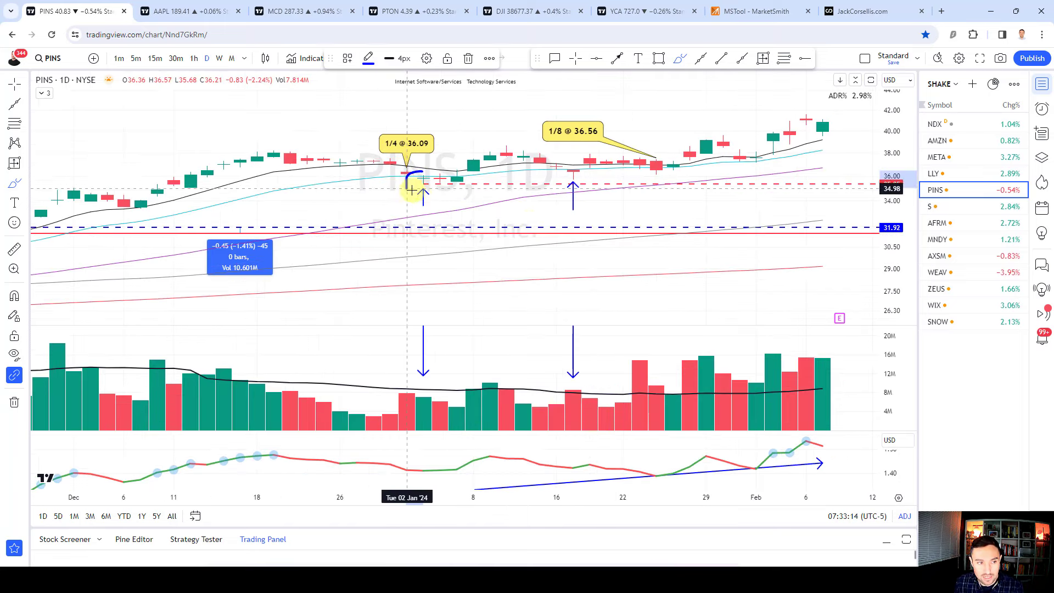
pyautogui.moveTo(588, 169); pyautogui.dragTo(571, 167)
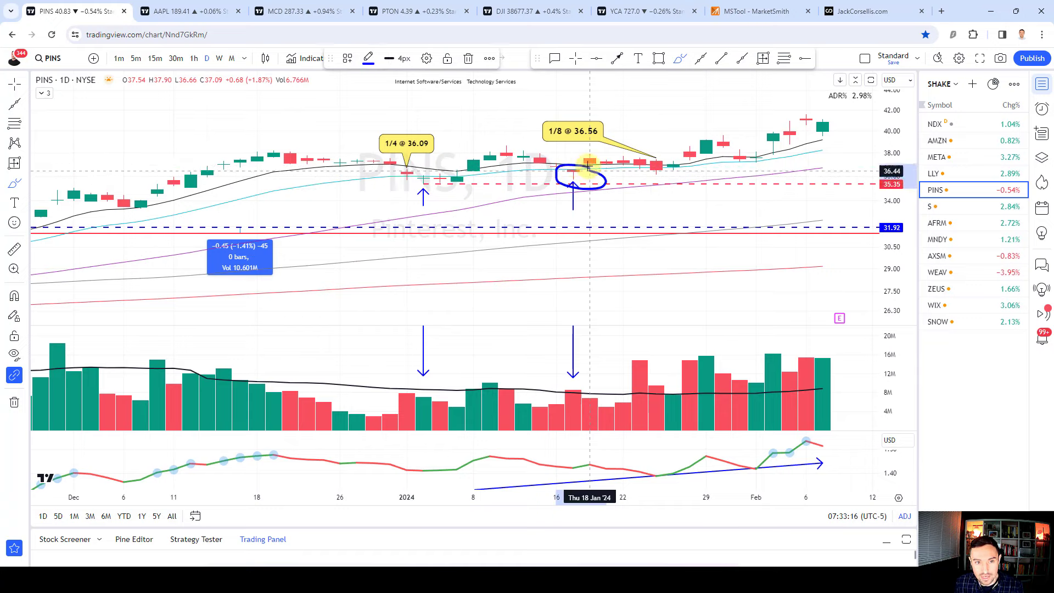
pyautogui.scroll(-3, 771, 185)
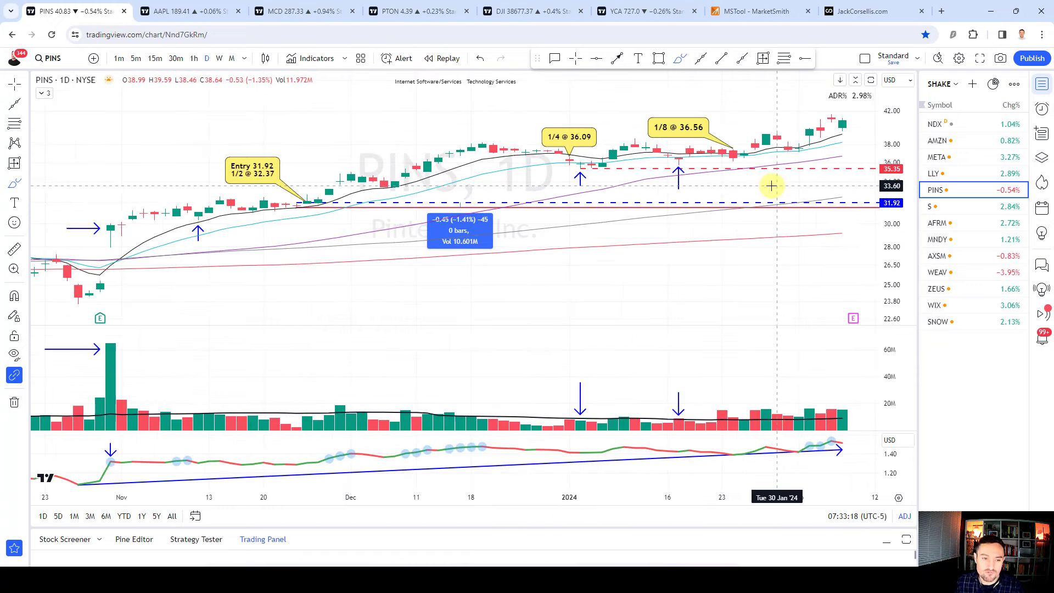
# - Open the S daily chart from the watchlist and bring the July 2022 to February 2024 candles into view
pyautogui.press('Down')
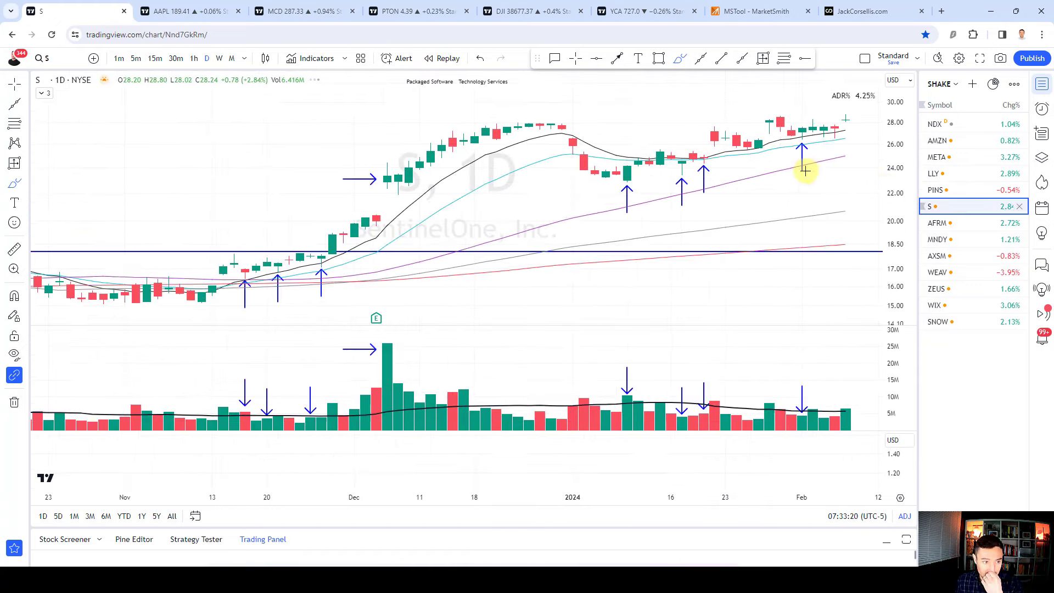
pyautogui.scroll(-1, 737, 193)
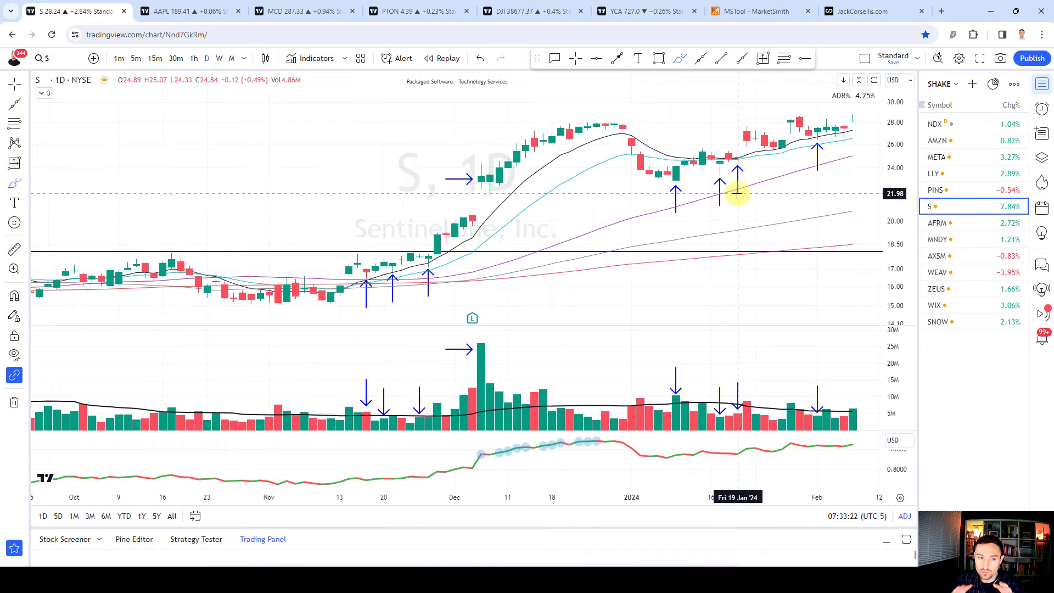
pyautogui.scroll(-5, 737, 193)
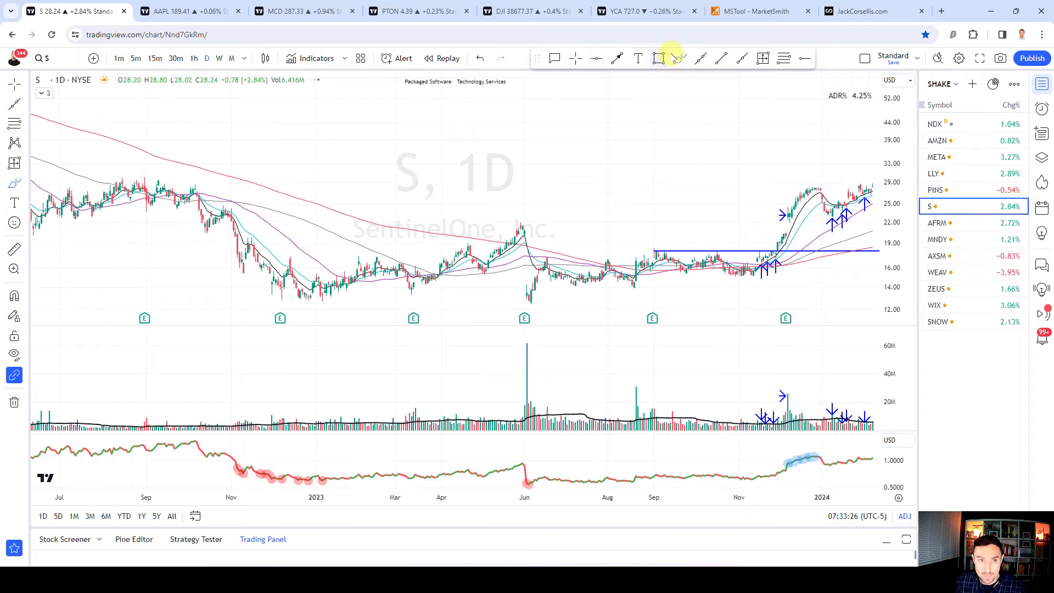
# - Trace S's long decline and base, and its late November to mid-December 2023 advance, with the Brush, undoing each stroke
pyautogui.scroll(-4, 547, 205)
pyautogui.moveTo(218, 170)
pyautogui.mouseDown()
pyautogui.moveTo(428, 265)
pyautogui.moveTo(806, 275)
pyautogui.mouseUp()
pyautogui.scroll(4, 776, 282)
pyautogui.scroll(2, 777, 282)
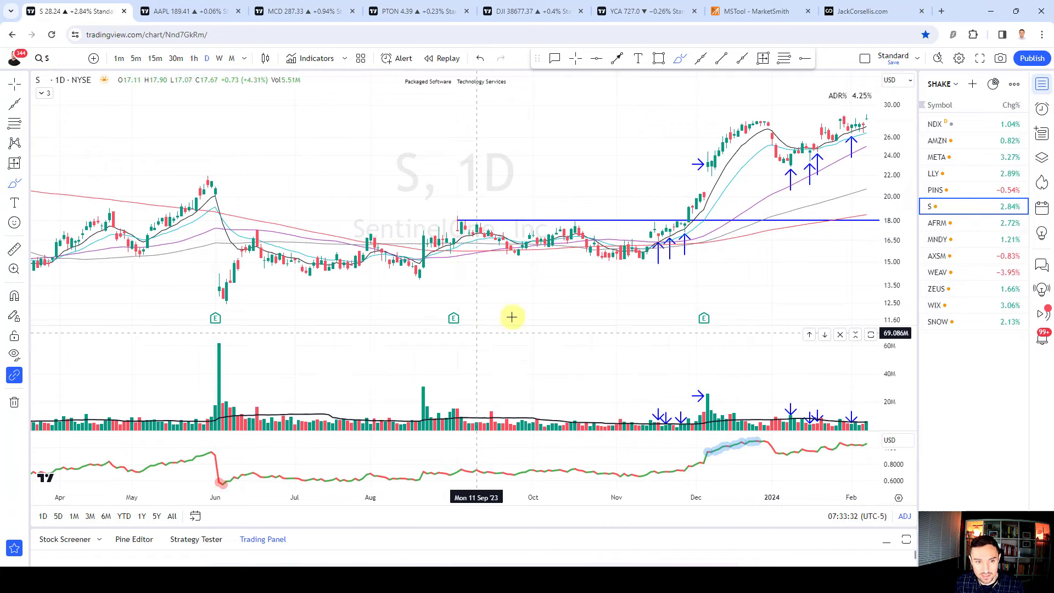
pyautogui.scroll(3, 565, 278)
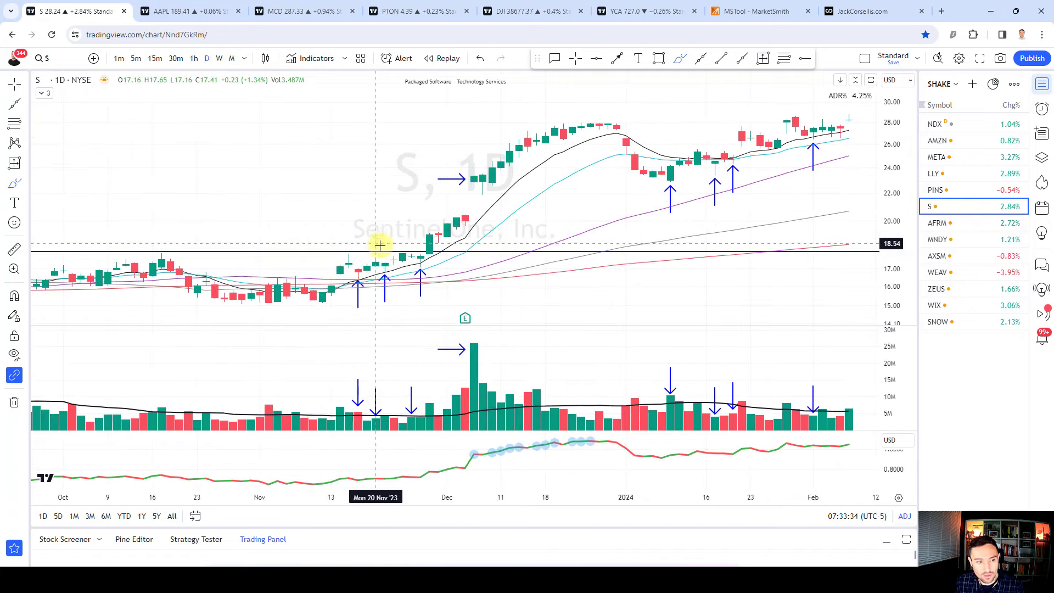
pyautogui.click(439, 247)
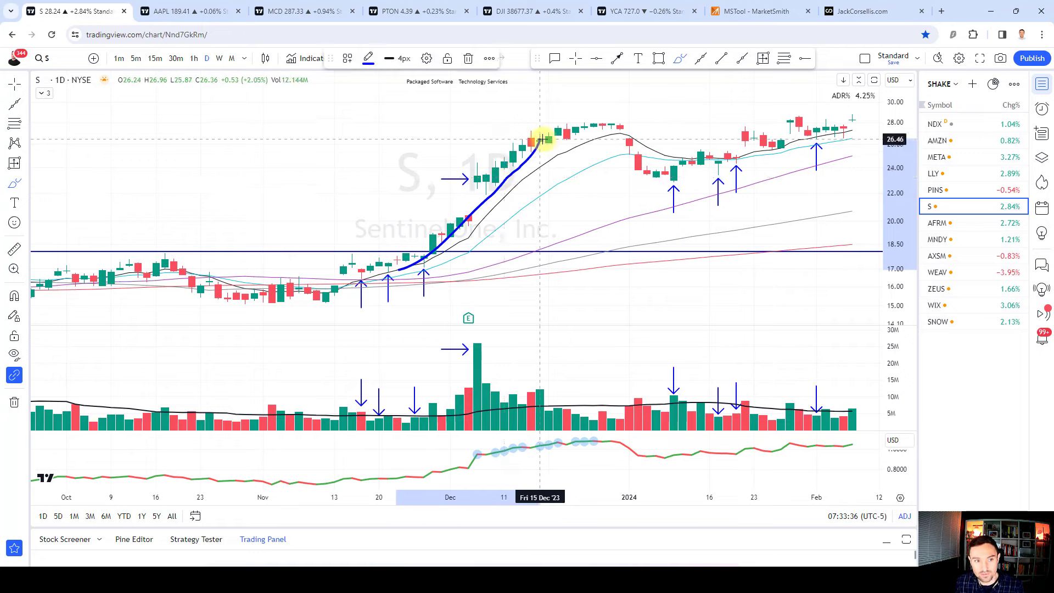
pyautogui.scroll(3, 706, 216)
# - Trace S's December 2023 to February 2024 price path and mark the arrowed January and February candles with the Brush, undoing each stroke
pyautogui.moveTo(332, 157)
pyautogui.mouseDown()
pyautogui.moveTo(604, 211)
pyautogui.moveTo(735, 146)
pyautogui.moveTo(846, 137)
pyautogui.mouseUp()
pyautogui.moveTo(476, 182); pyautogui.dragTo(443, 182)
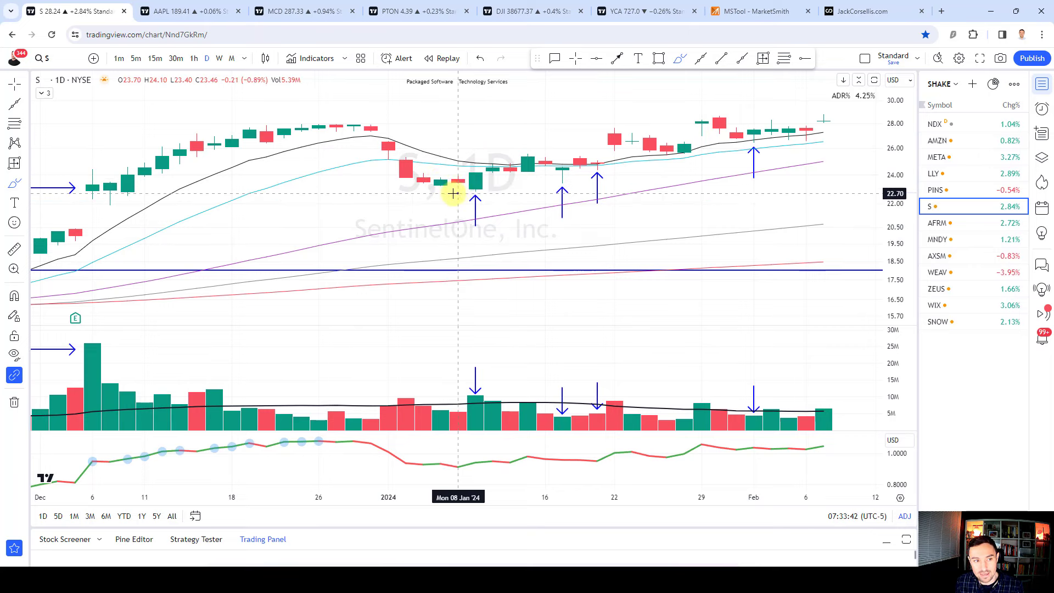
pyautogui.moveTo(572, 168)
pyautogui.mouseDown()
pyautogui.moveTo(571, 176)
pyautogui.moveTo(612, 153)
pyautogui.mouseUp()
pyautogui.moveTo(737, 128)
pyautogui.mouseDown()
pyautogui.moveTo(731, 136)
pyautogui.moveTo(712, 123)
pyautogui.mouseUp()
pyautogui.scroll(-3, 787, 158)
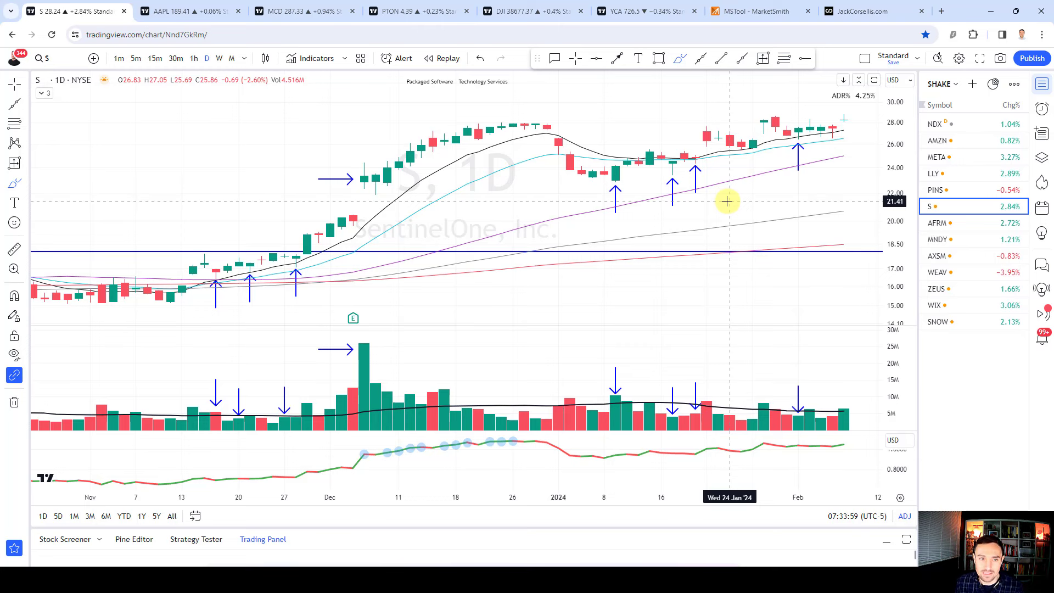
pyautogui.scroll(-1, 726, 201)
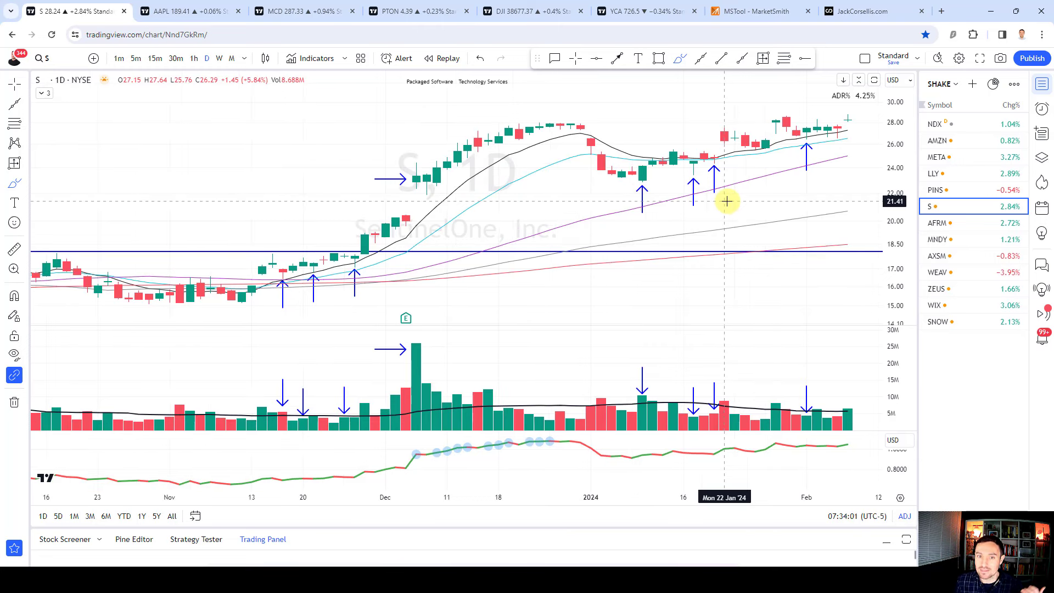
# - Open the AFRM daily chart from the watchlist and bring its arrowed 21 November 2023 candle into close view
pyautogui.press('Down')
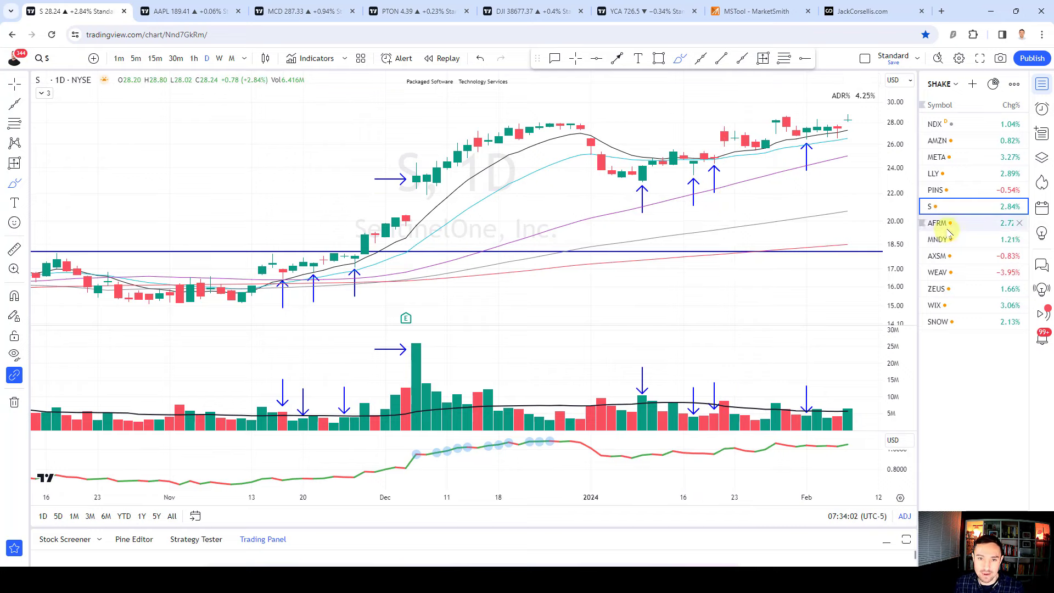
pyautogui.scroll(-3, 501, 134)
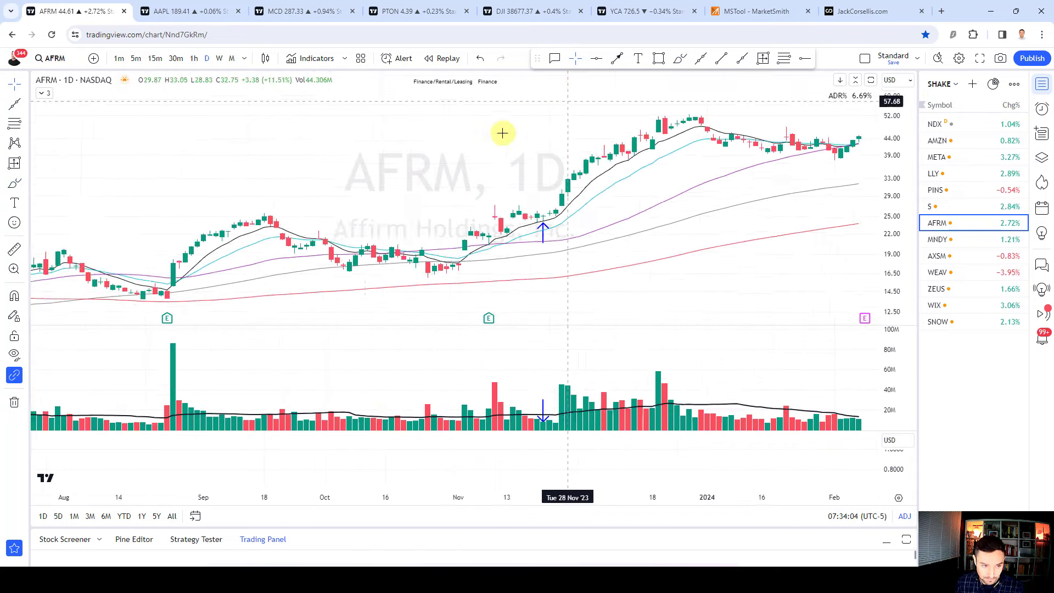
pyautogui.moveTo(501, 134); pyautogui.dragTo(697, 94)
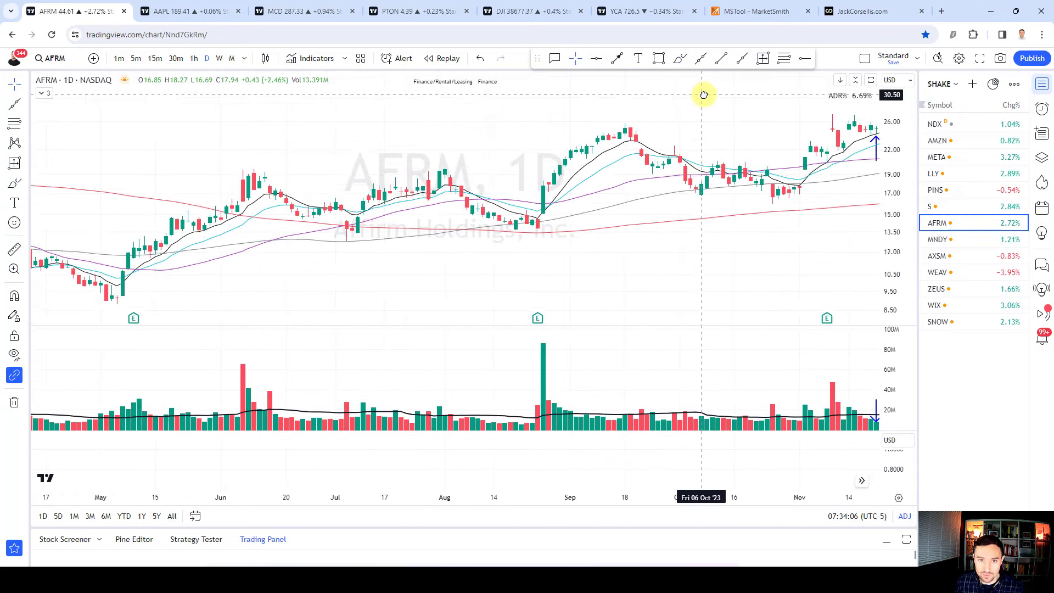
pyautogui.scroll(10, 707, 107)
pyautogui.hscroll(1, 784, 126)
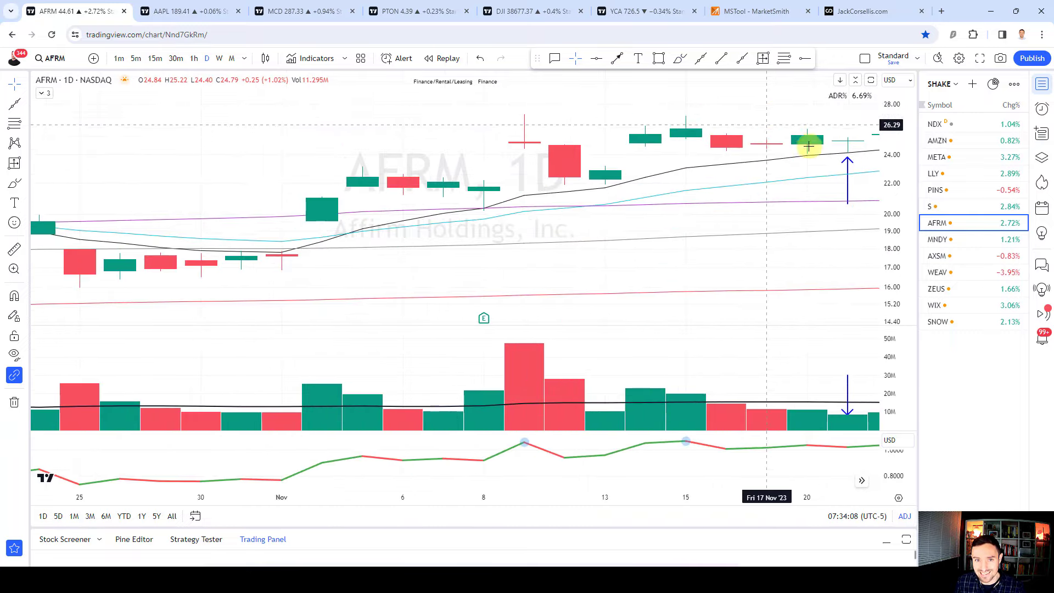
pyautogui.hscroll(2, 828, 123)
pyautogui.scroll(-5, 828, 137)
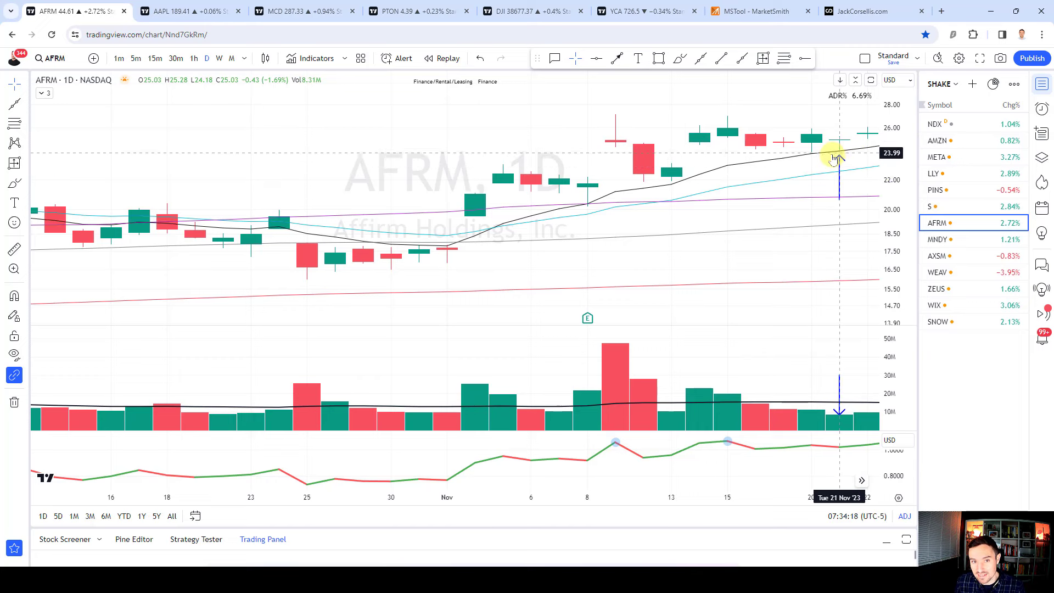
# - Shorten the volume arrow over AFRM's 21 November 2023 bar slightly and start Bar Replay from that day
pyautogui.click(840, 414)
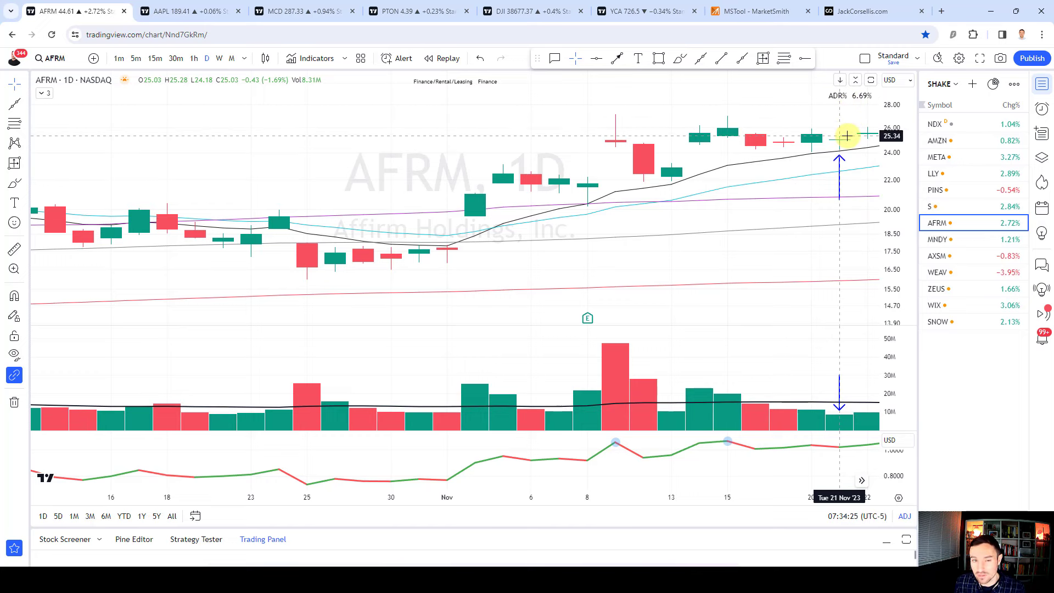
pyautogui.click(443, 58)
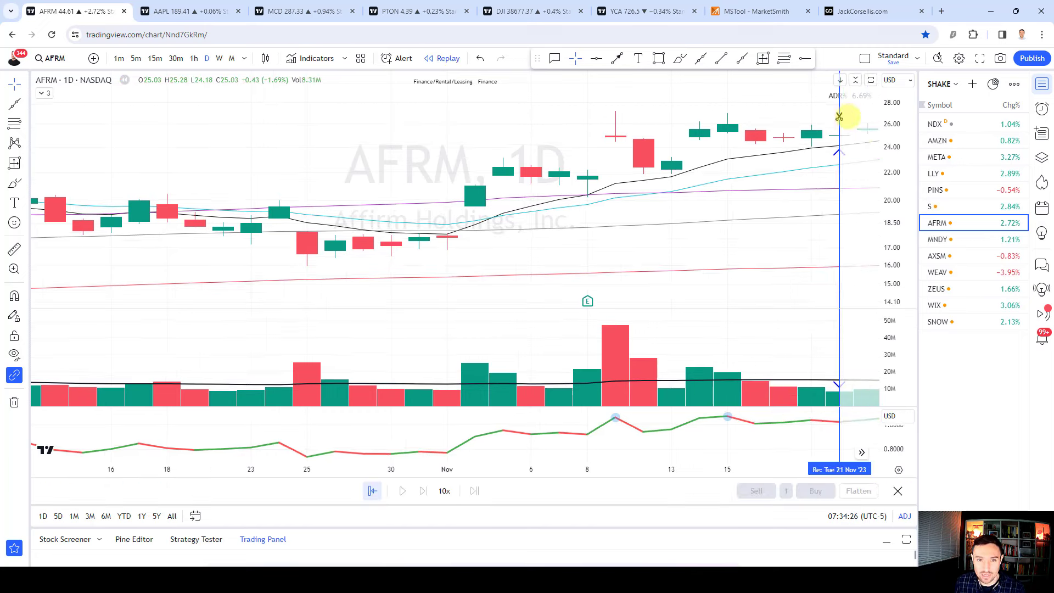
pyautogui.click(576, 59)
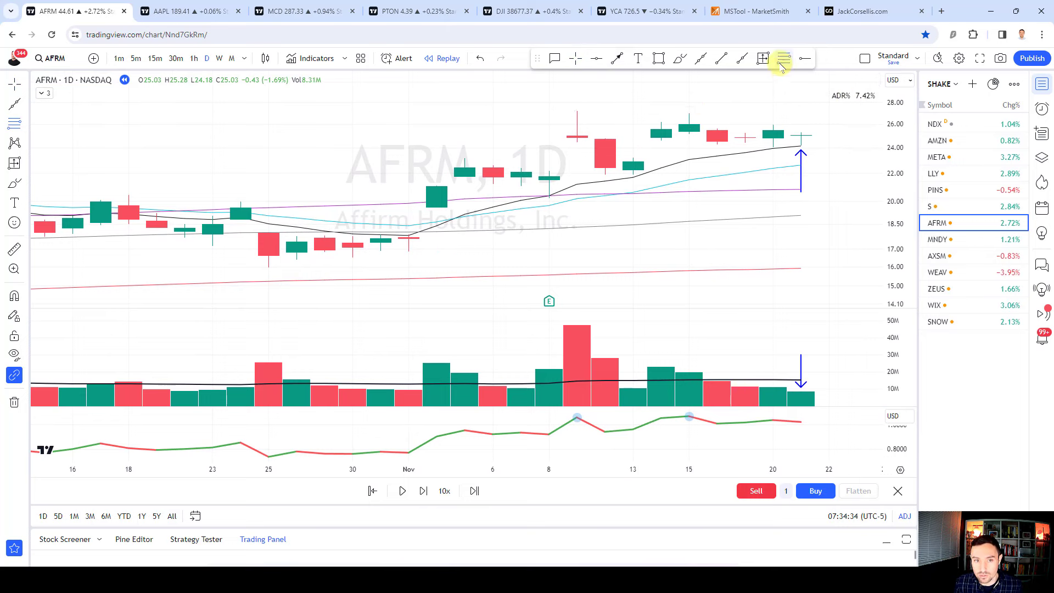
# - Draw Fib retracement levels between AFRM's 21 November high of 25.28 and low of 24.18, and measure that price range beside the candle
pyautogui.click(800, 159)
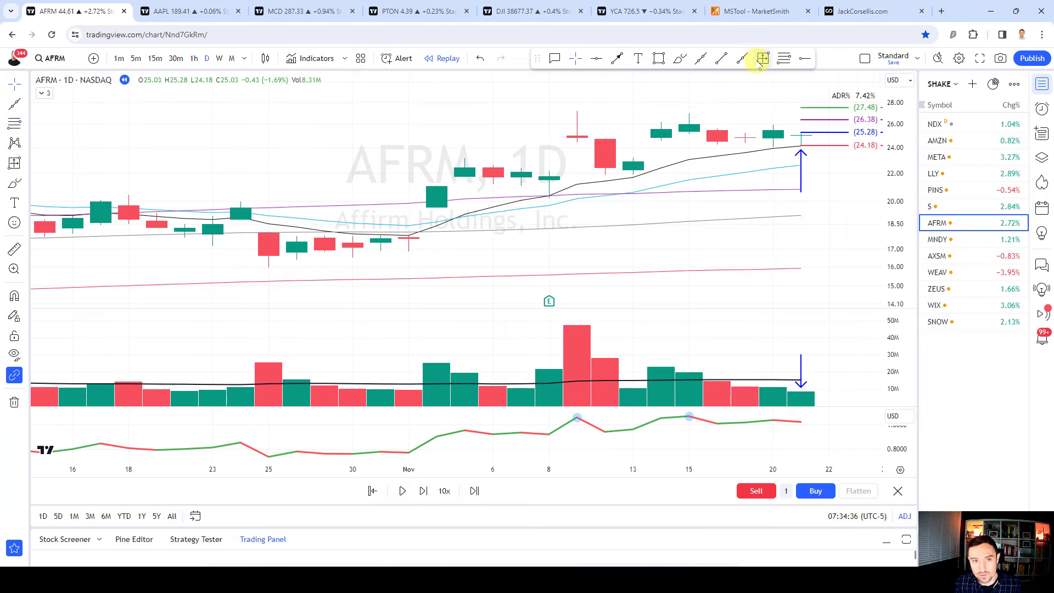
pyautogui.keyDown('shift'); pyautogui.click(794, 128); pyautogui.keyUp('shift')
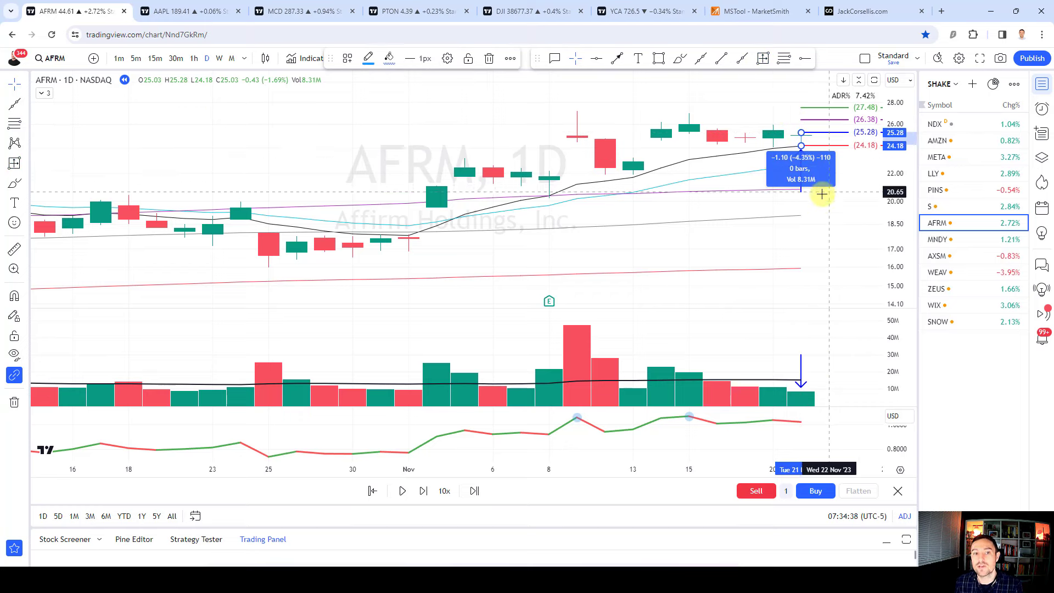
pyautogui.moveTo(818, 200); pyautogui.dragTo(729, 196)
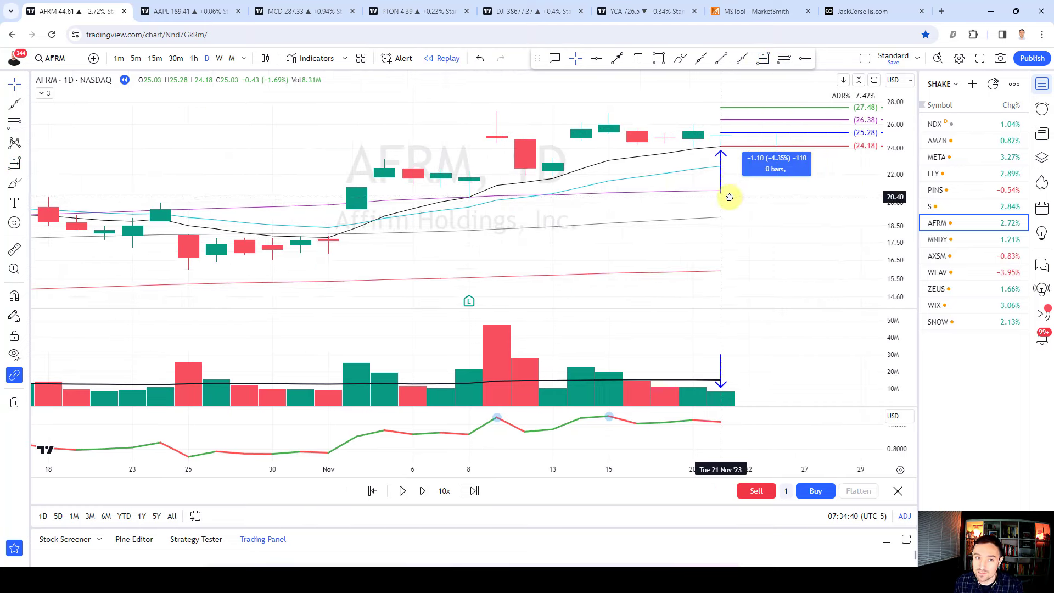
# - Trace AFRM's path from its late-2021 high down through the 2022–2023 base with the Brush, undoing the stroke
pyautogui.scroll(-10, 776, 156)
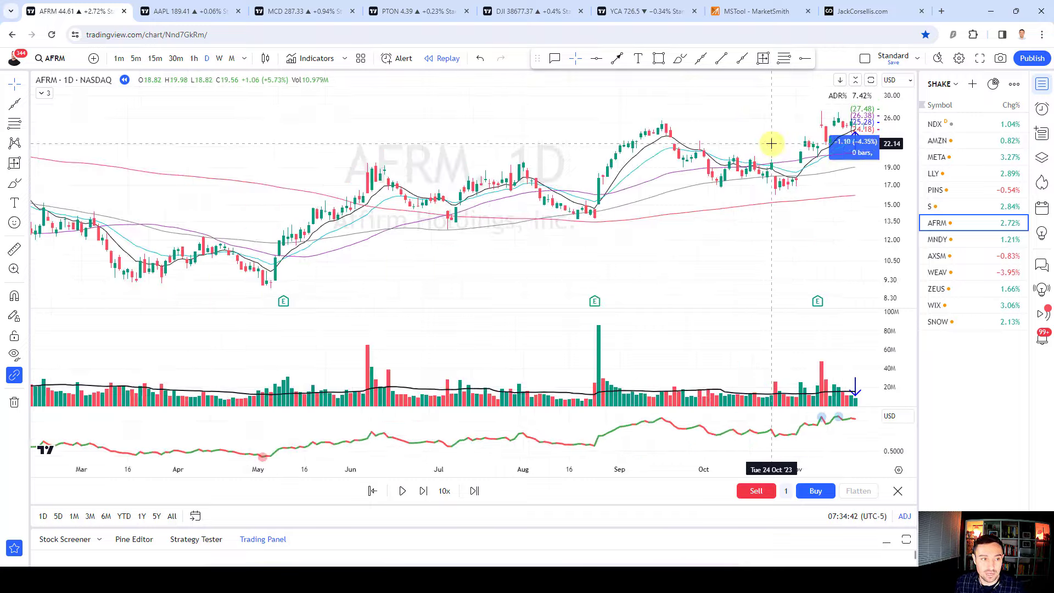
pyautogui.scroll(-3, 770, 143)
pyautogui.scroll(1, 298, 219)
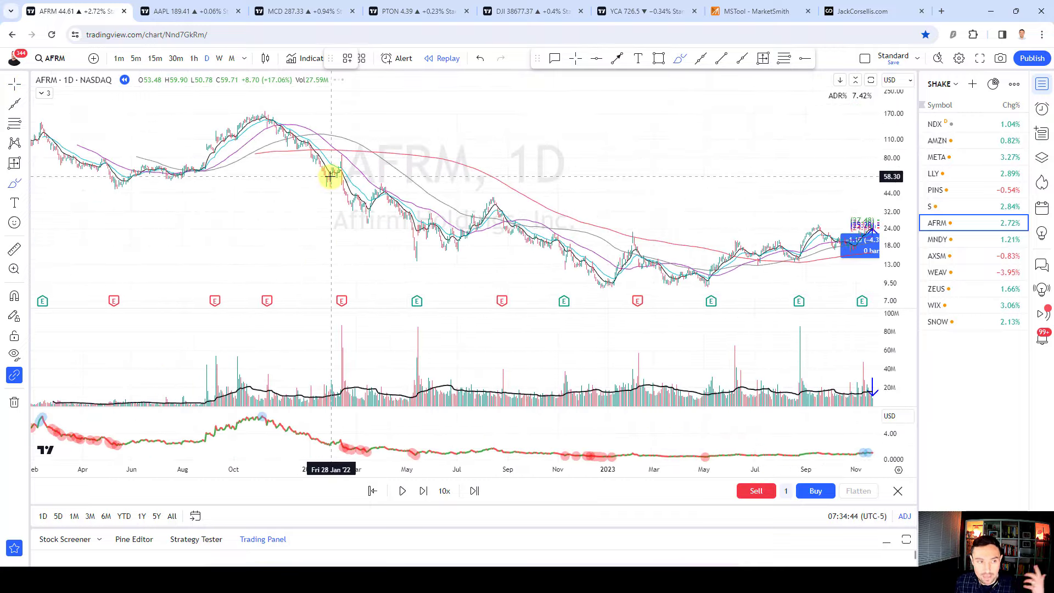
pyautogui.moveTo(268, 116)
pyautogui.mouseDown()
pyautogui.moveTo(456, 264)
pyautogui.moveTo(832, 255)
pyautogui.mouseUp()
# - Mark AFRM's late August 2023 volume spike and trace the base from June to November 2023 with the Brush, undoing each stroke
pyautogui.scroll(5, 804, 183)
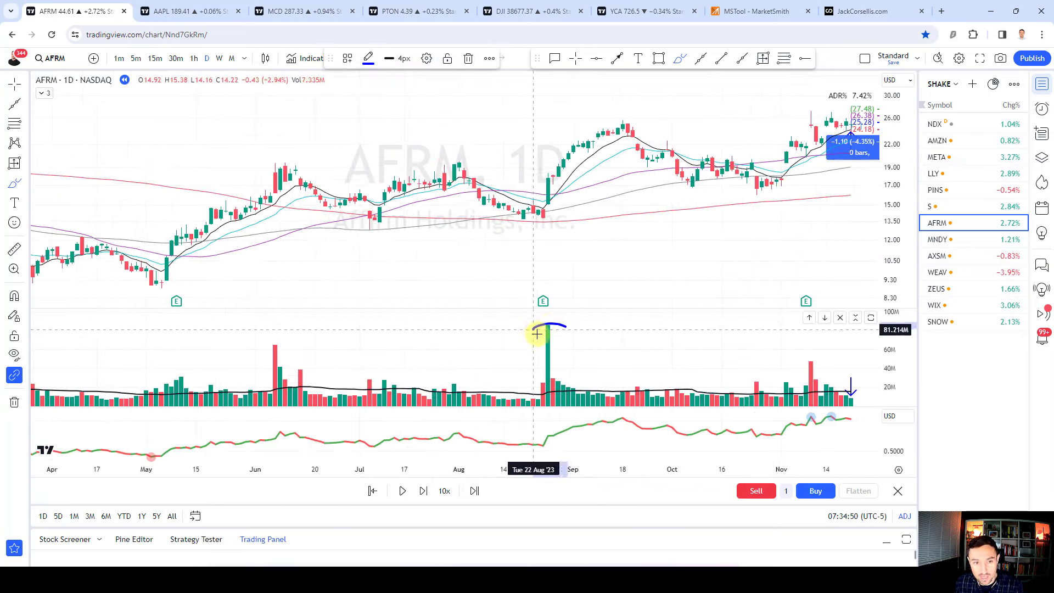
pyautogui.scroll(3, 611, 247)
pyautogui.scroll(1, 613, 246)
pyautogui.moveTo(273, 174)
pyautogui.mouseDown()
pyautogui.moveTo(336, 217)
pyautogui.moveTo(497, 259)
pyautogui.moveTo(621, 238)
pyautogui.moveTo(736, 148)
pyautogui.moveTo(810, 143)
pyautogui.mouseUp()
# - Mark AFRM's November 2023 highs on the lower indicator line and the November volume bars with the Brush, undoing each stroke
pyautogui.moveTo(778, 437); pyautogui.dragTo(682, 419)
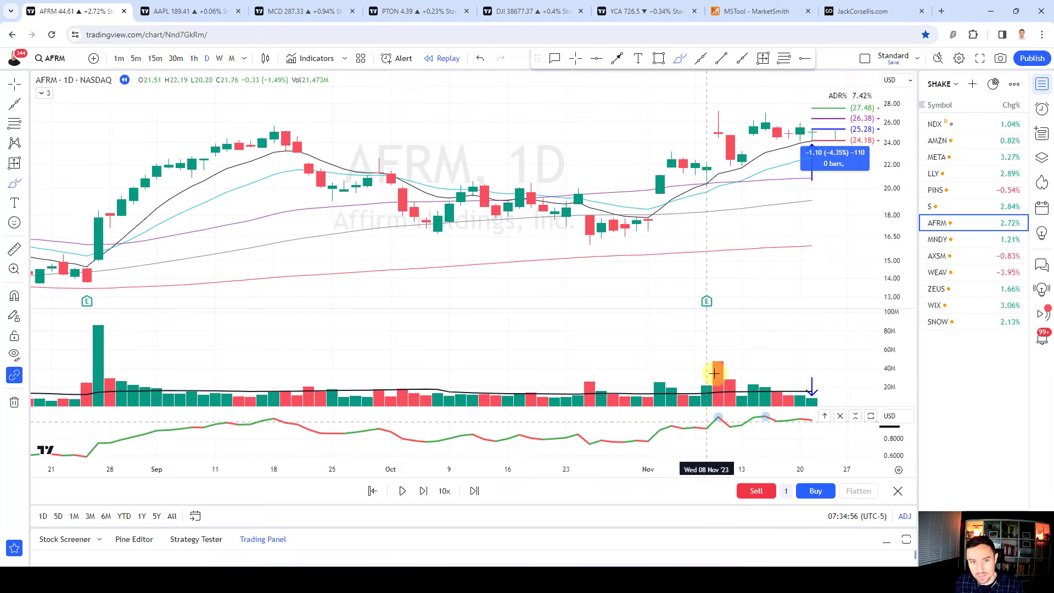
pyautogui.scroll(3, 682, 301)
pyautogui.moveTo(615, 349); pyautogui.dragTo(759, 378)
pyautogui.scroll(3, 689, 372)
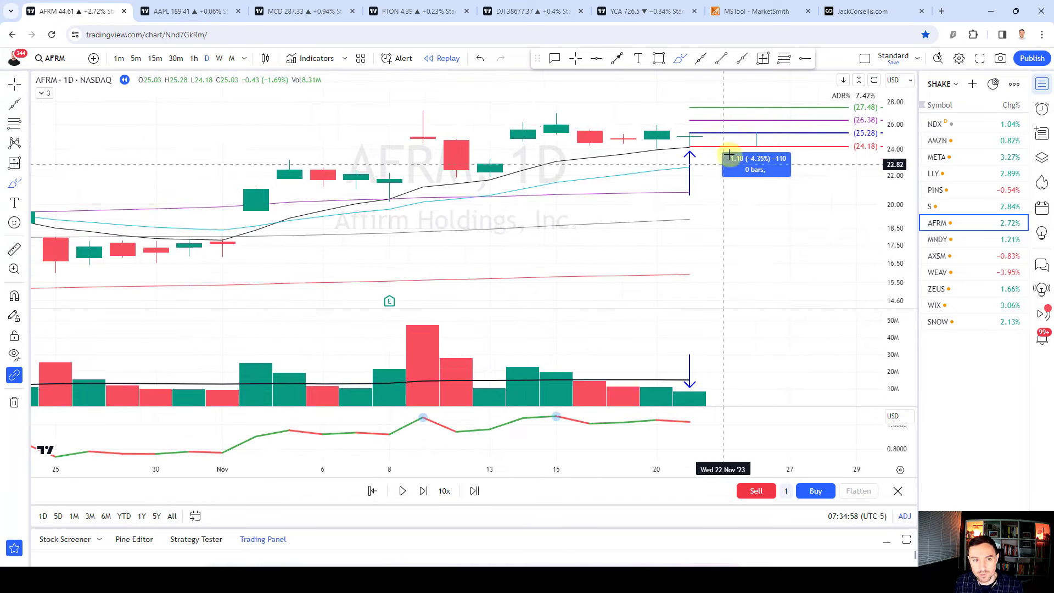
# - Mark AFRM's 21 November candle and its volume bar, and trace the volume decline from 15 November with the Brush, undoing each stroke
pyautogui.moveTo(689, 120); pyautogui.dragTo(689, 95)
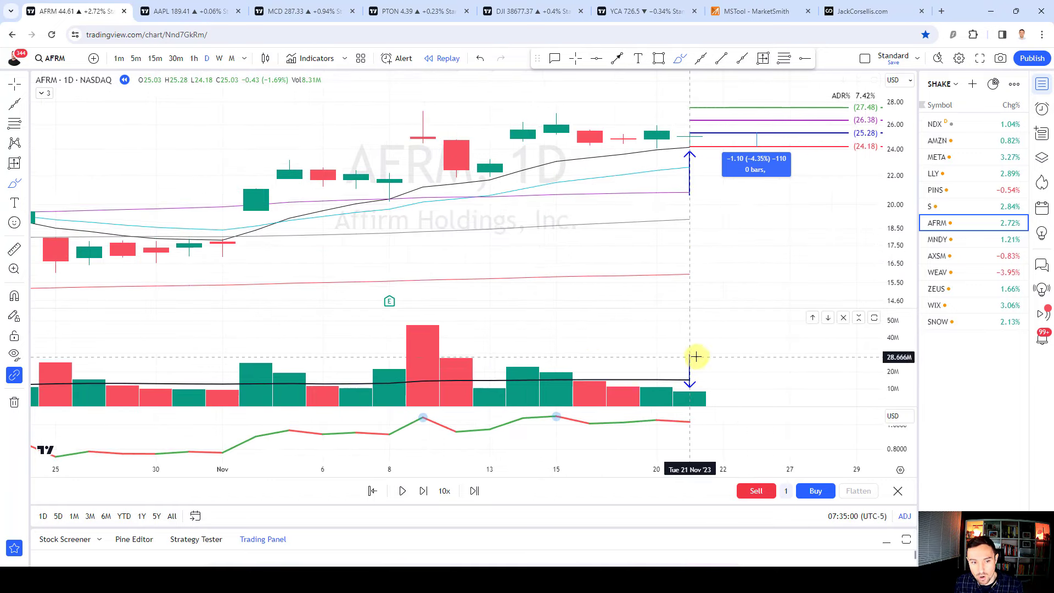
pyautogui.moveTo(693, 345); pyautogui.dragTo(693, 388)
pyautogui.moveTo(523, 366); pyautogui.dragTo(693, 388)
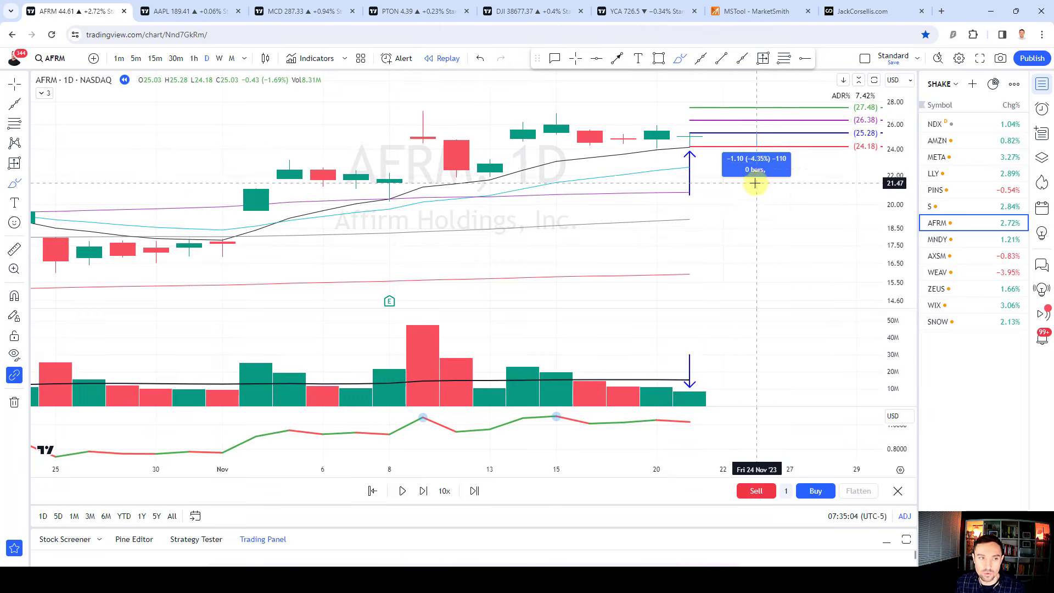
# - Exit Bar Replay and bring AFRM's advance from November 2023 to February 2024 into view
pyautogui.scroll(-3, 753, 182)
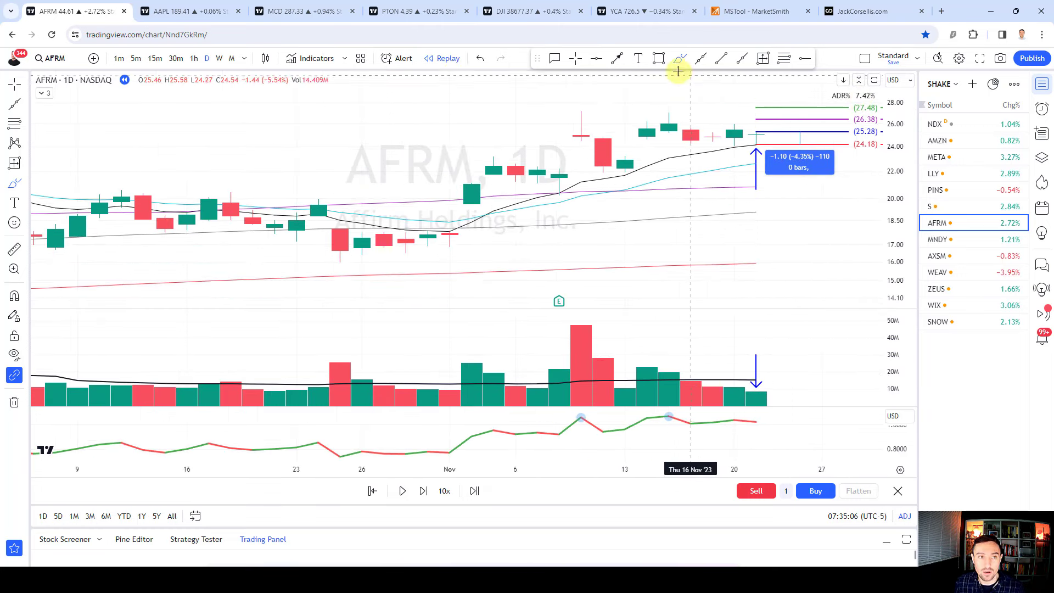
pyautogui.click(898, 491)
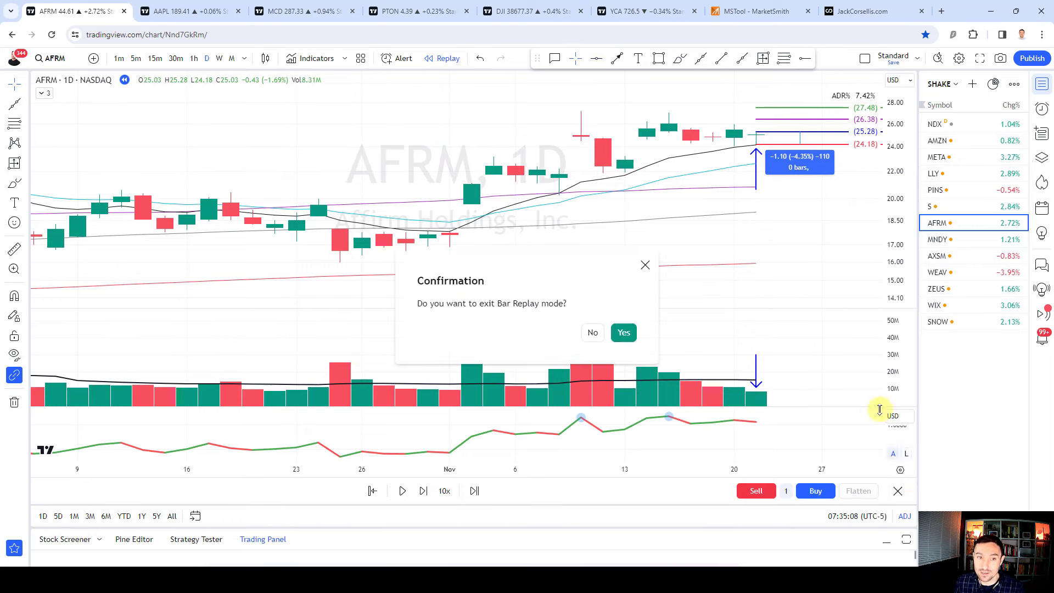
pyautogui.click(622, 333)
pyautogui.scroll(-5, 691, 126)
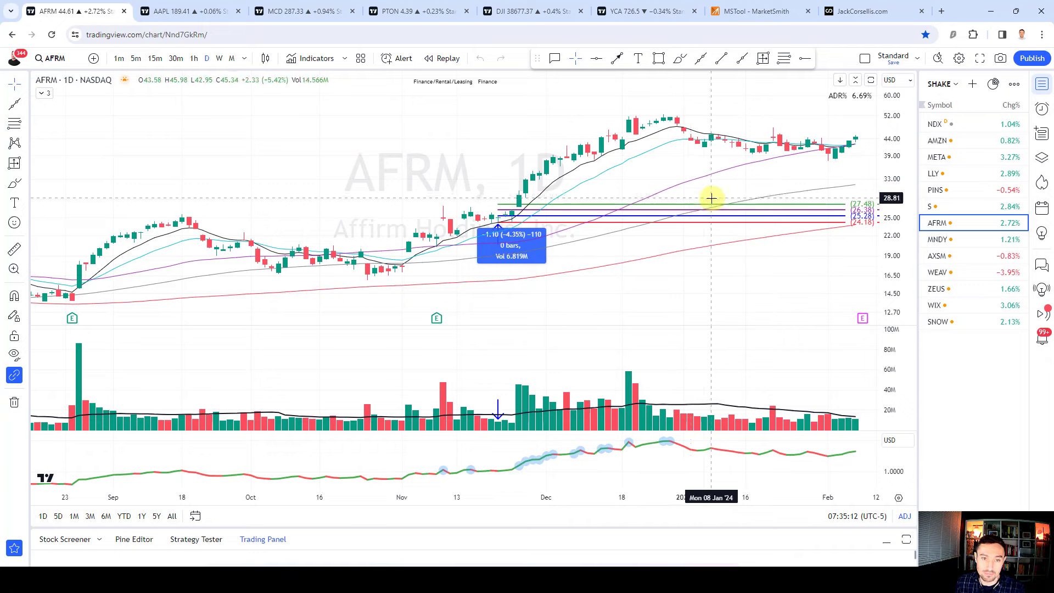
pyautogui.scroll(3, 708, 197)
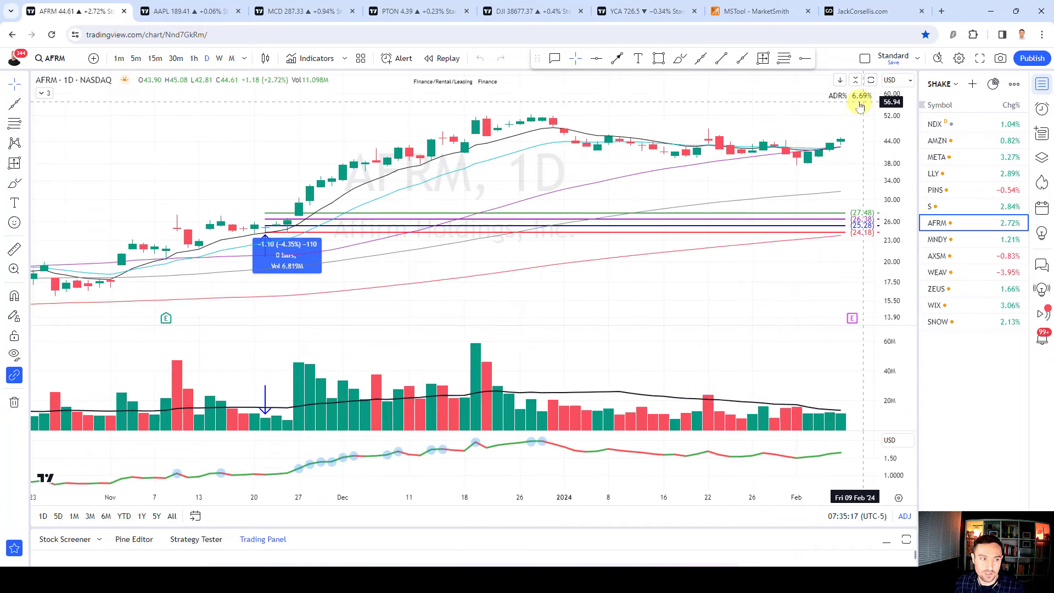
# - Open the MNDY daily chart from the watchlist and trace its multi-year decline and base with the Brush, undoing the stroke
pyautogui.click(971, 240)
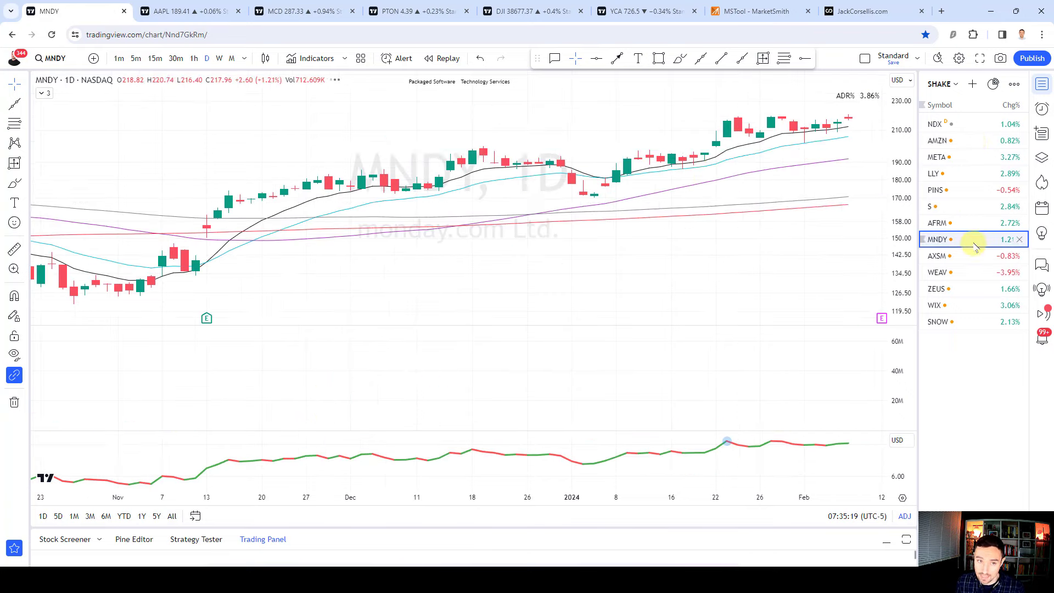
pyautogui.scroll(-6, 740, 202)
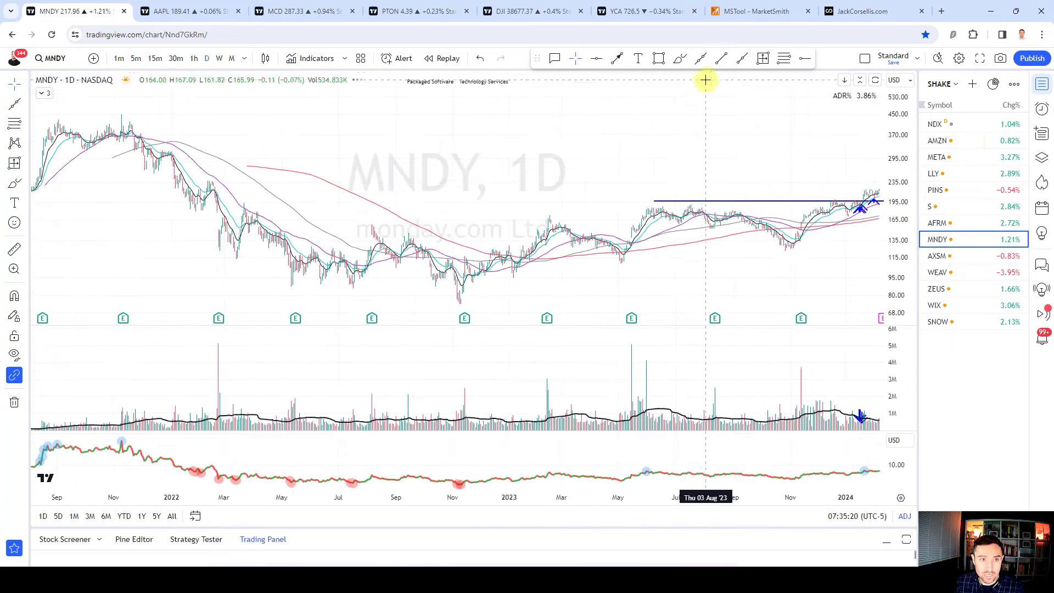
pyautogui.scroll(-2, 674, 99)
pyautogui.moveTo(347, 132)
pyautogui.mouseDown()
pyautogui.moveTo(435, 238)
pyautogui.moveTo(820, 239)
pyautogui.mouseUp()
# - Trace MNDY's cup from August 2023 to January 2024 and mark the horizontal line near 19 January with the Brush, undoing each stroke
pyautogui.scroll(6, 815, 244)
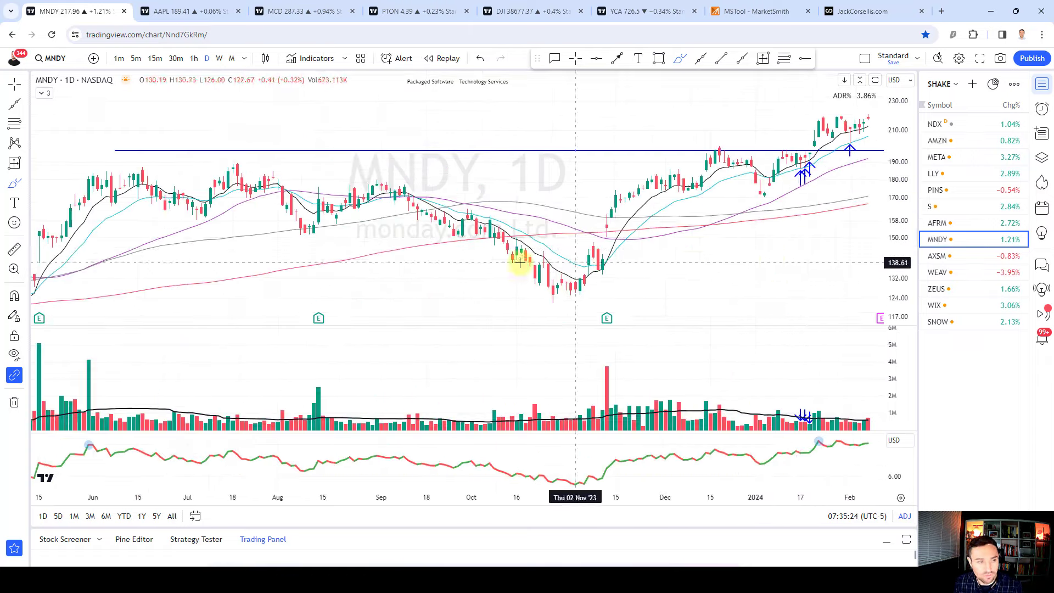
pyautogui.moveTo(273, 195)
pyautogui.mouseDown()
pyautogui.moveTo(482, 291)
pyautogui.moveTo(682, 207)
pyautogui.moveTo(823, 179)
pyautogui.mouseUp()
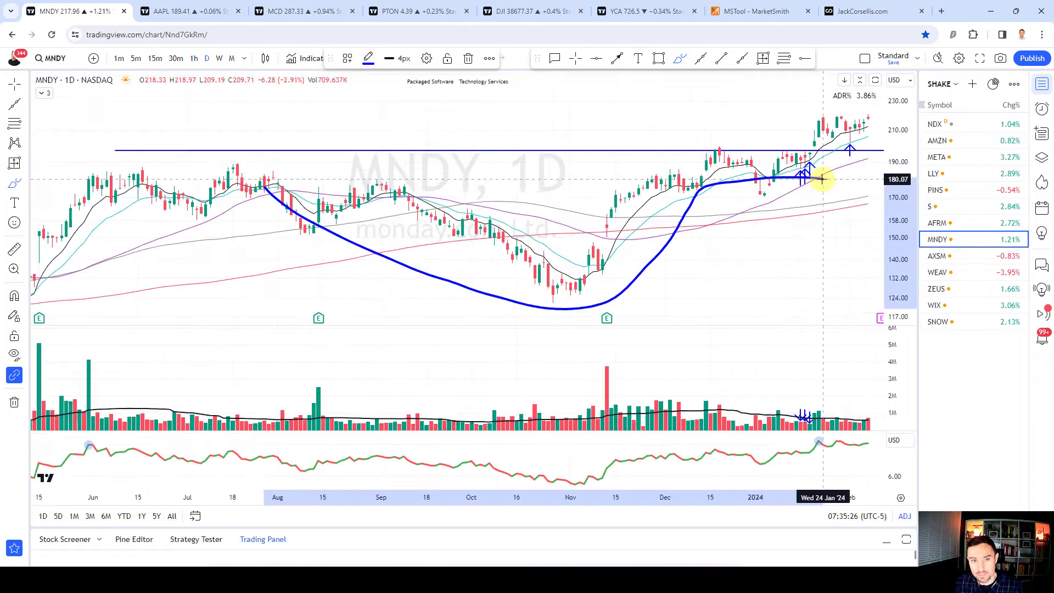
pyautogui.scroll(3, 753, 239)
pyautogui.scroll(3, 753, 239)
pyautogui.moveTo(661, 155)
pyautogui.mouseDown()
pyautogui.moveTo(611, 176)
pyautogui.moveTo(665, 165)
pyautogui.mouseUp()
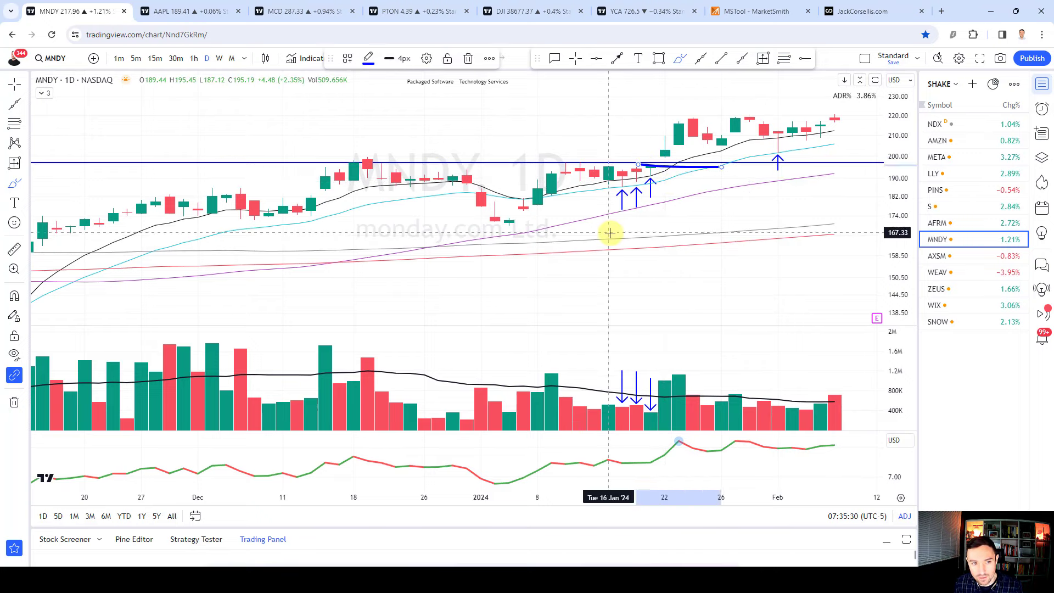
# - Mark MNDY's arrowed 19 January 2024 candle with the Brush, undo that stroke, and circle the same day's volume bar
pyautogui.scroll(3, 607, 233)
pyautogui.moveTo(473, 136); pyautogui.dragTo(473, 180)
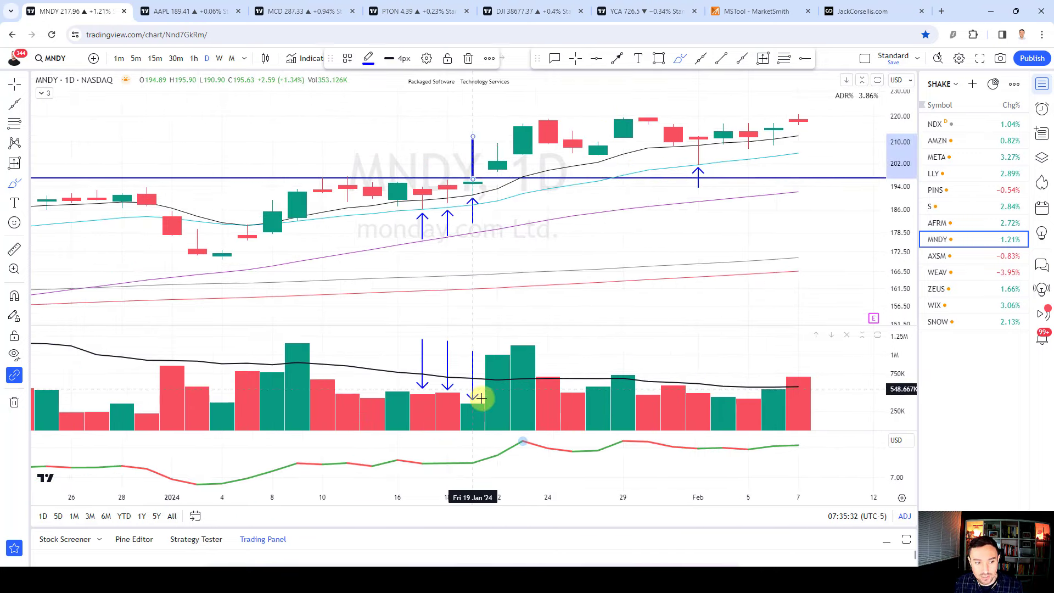
pyautogui.moveTo(494, 400)
pyautogui.mouseDown()
pyautogui.moveTo(446, 395)
pyautogui.moveTo(488, 381)
pyautogui.mouseUp()
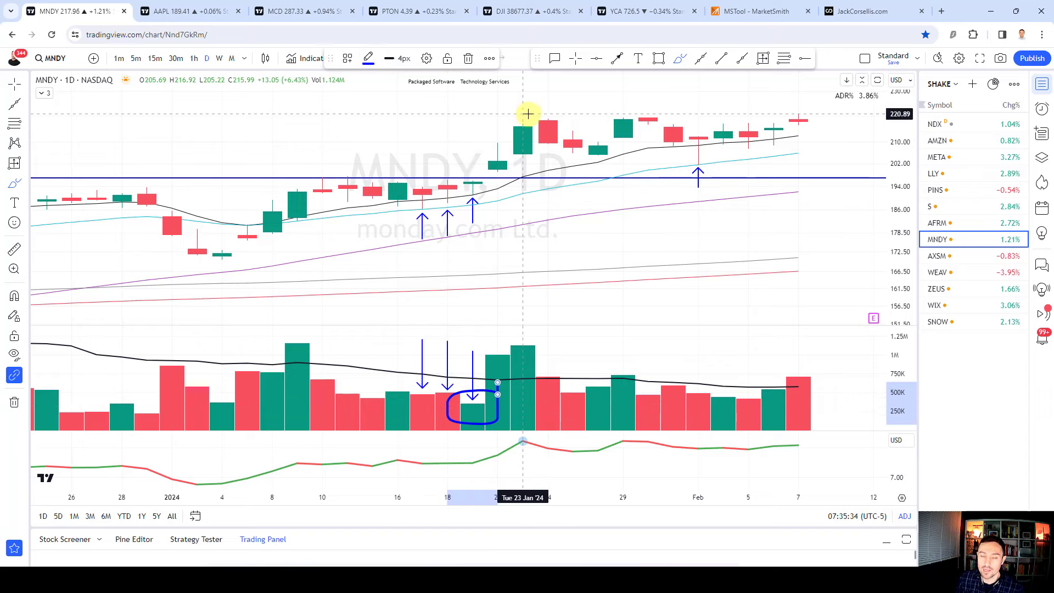
# - Mark MNDY's 19 January 2024 candle and the horizontal line beside it with the Brush, deleting each stroke
pyautogui.moveTo(472, 147); pyautogui.dragTo(472, 180)
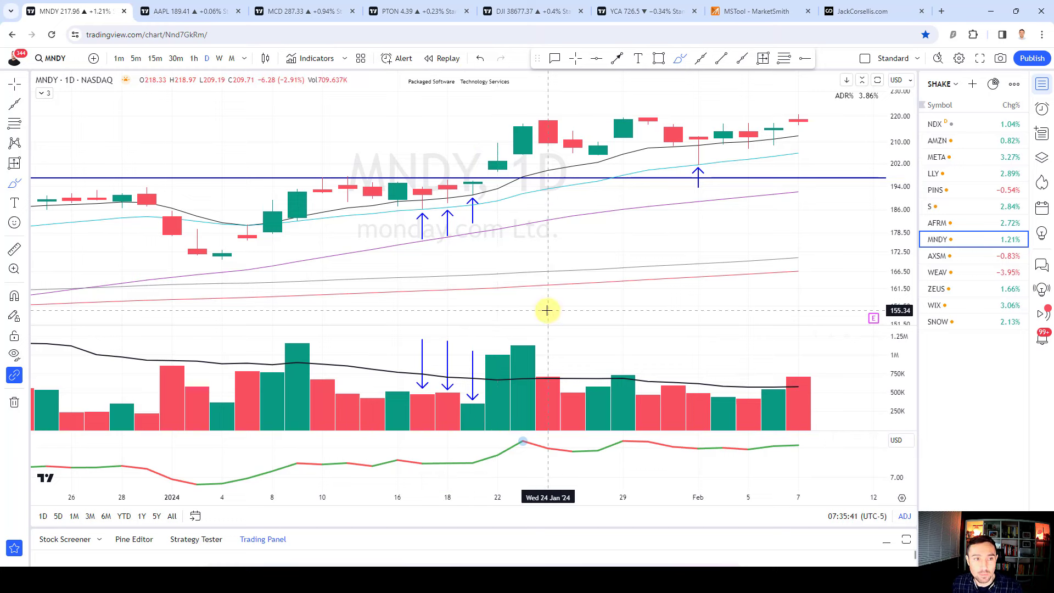
pyautogui.moveTo(456, 179); pyautogui.dragTo(523, 179)
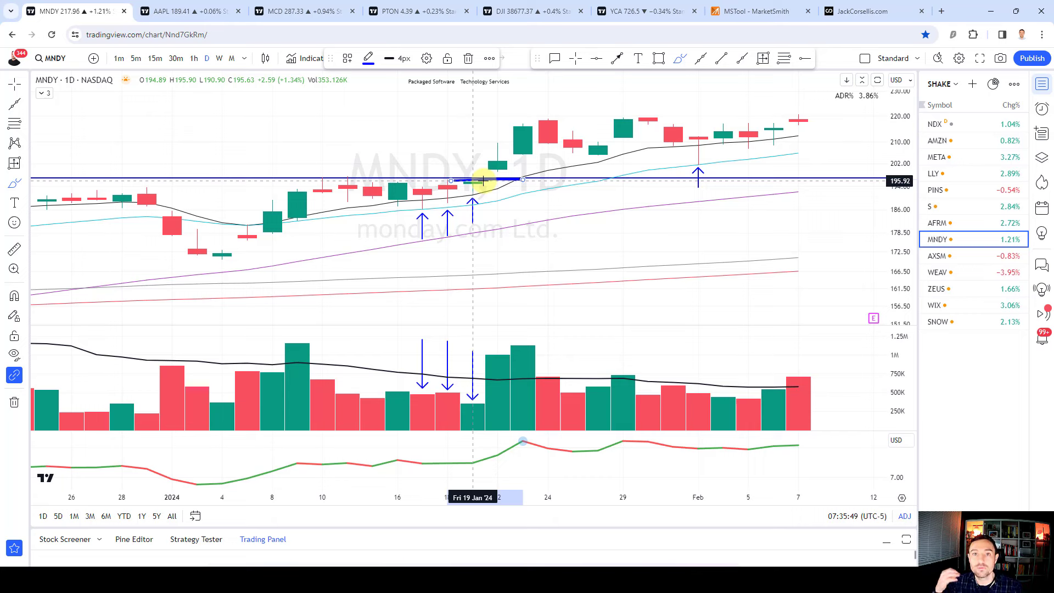
pyautogui.press('Delete')
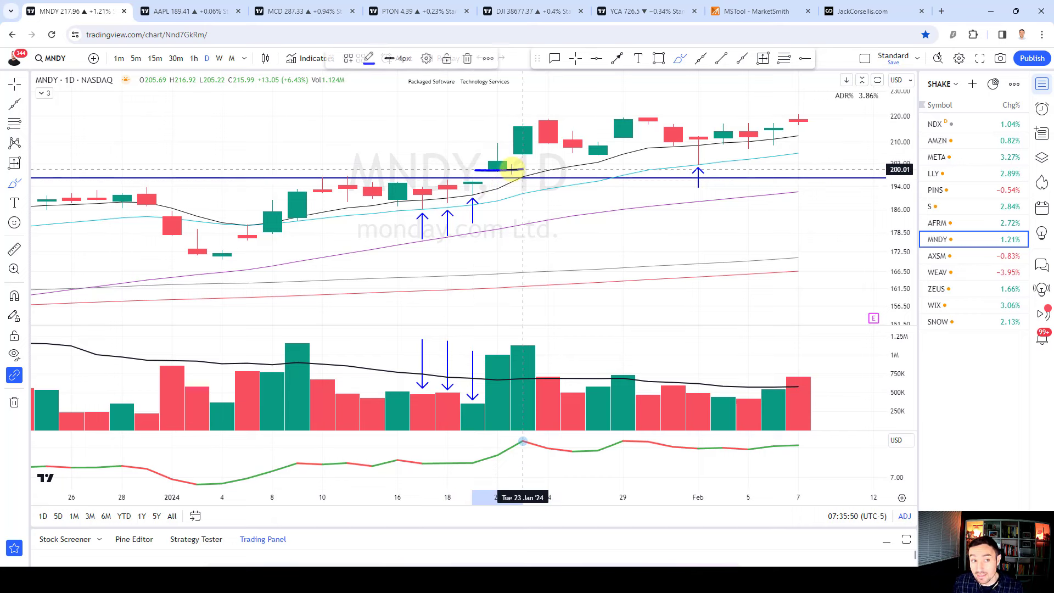
pyautogui.moveTo(470, 172); pyautogui.dragTo(510, 176)
pyautogui.press('Delete')
# - Place price levels from 190.90 to 205.89 at MNDY's 19 January candle, measure the range from 195.90 to 190.90, and move the measurement to 24 January
pyautogui.click(472, 187)
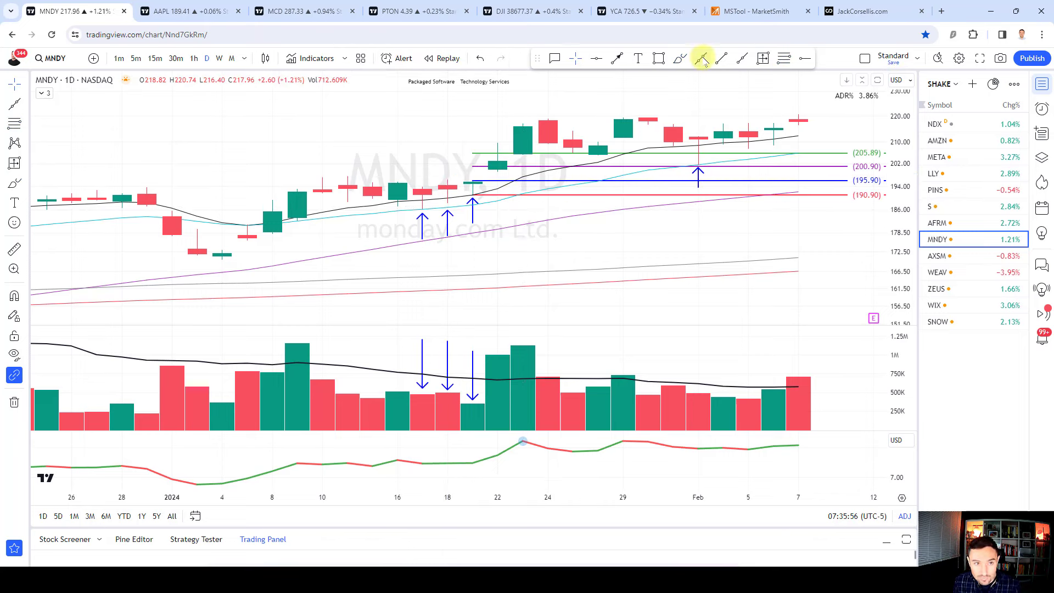
pyautogui.click(763, 58)
pyautogui.click(475, 174)
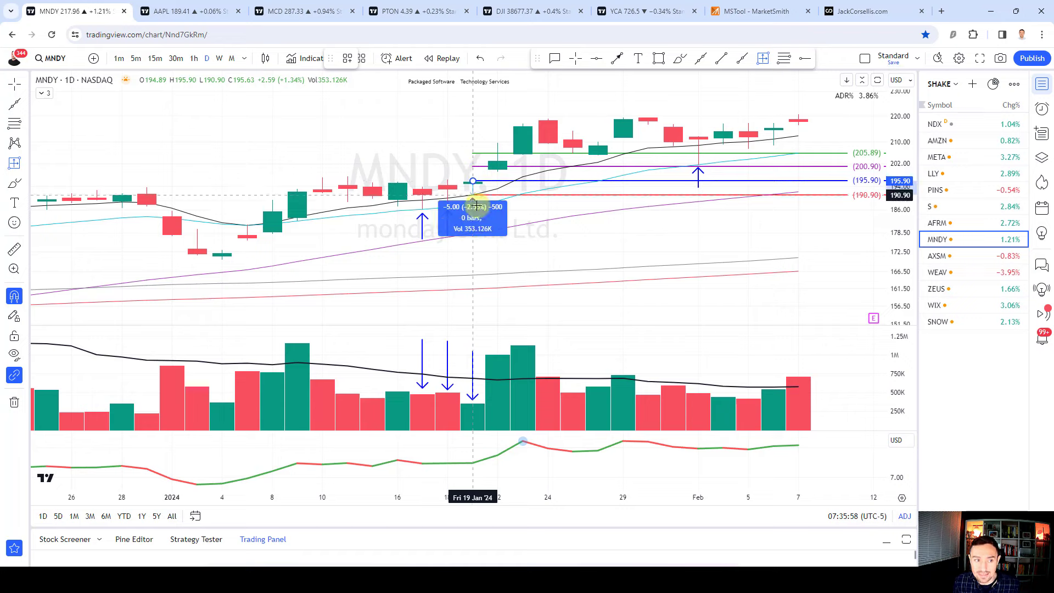
pyautogui.click(491, 227)
pyautogui.moveTo(492, 230); pyautogui.dragTo(564, 247)
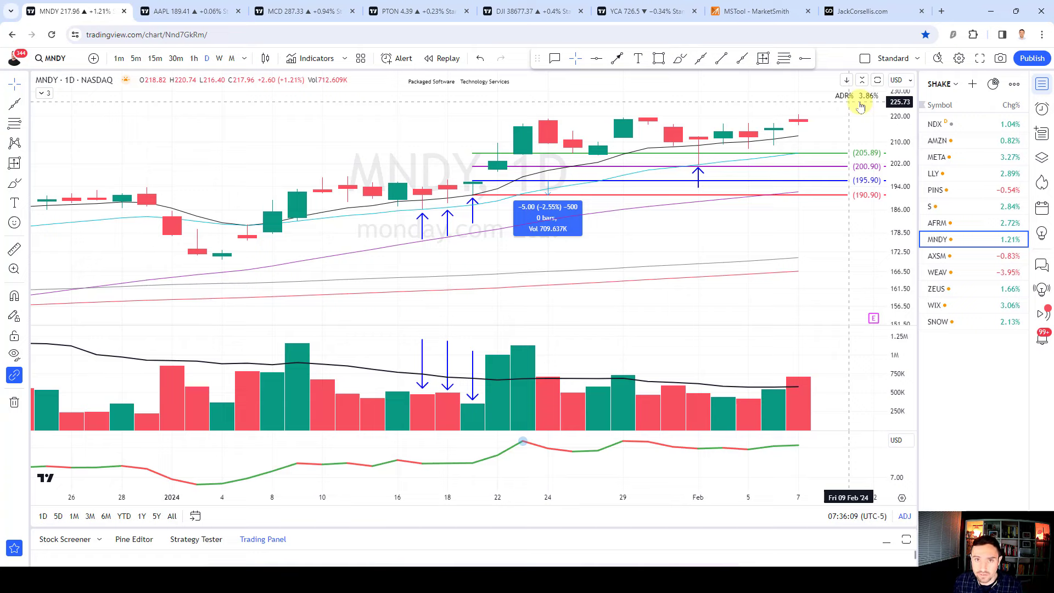
# - Trace MNDY's steep advance from August to September 2021 with the Brush
pyautogui.scroll(-3, 793, 171)
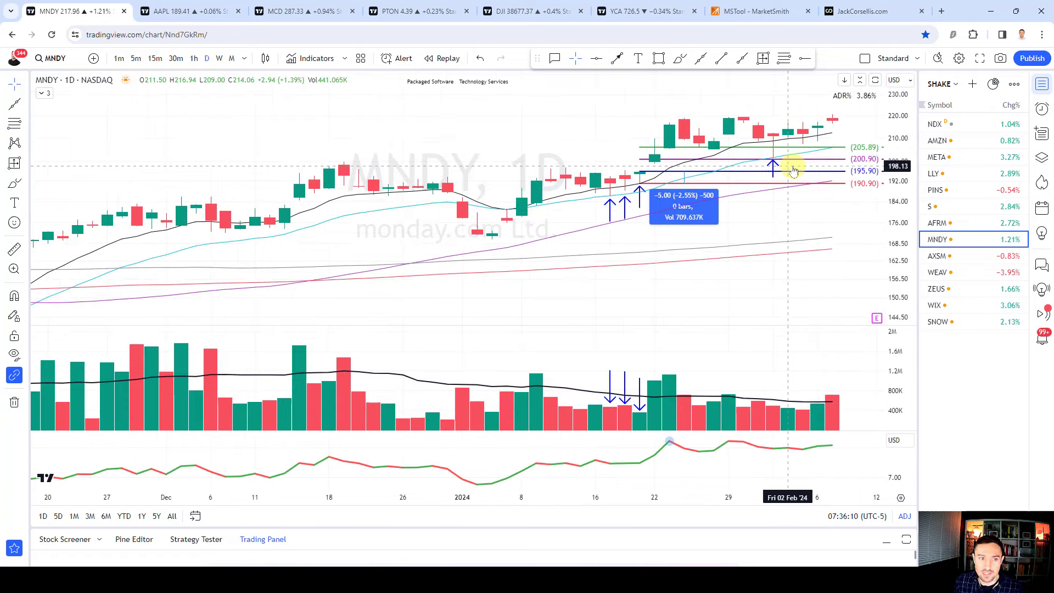
pyautogui.scroll(-10, 794, 170)
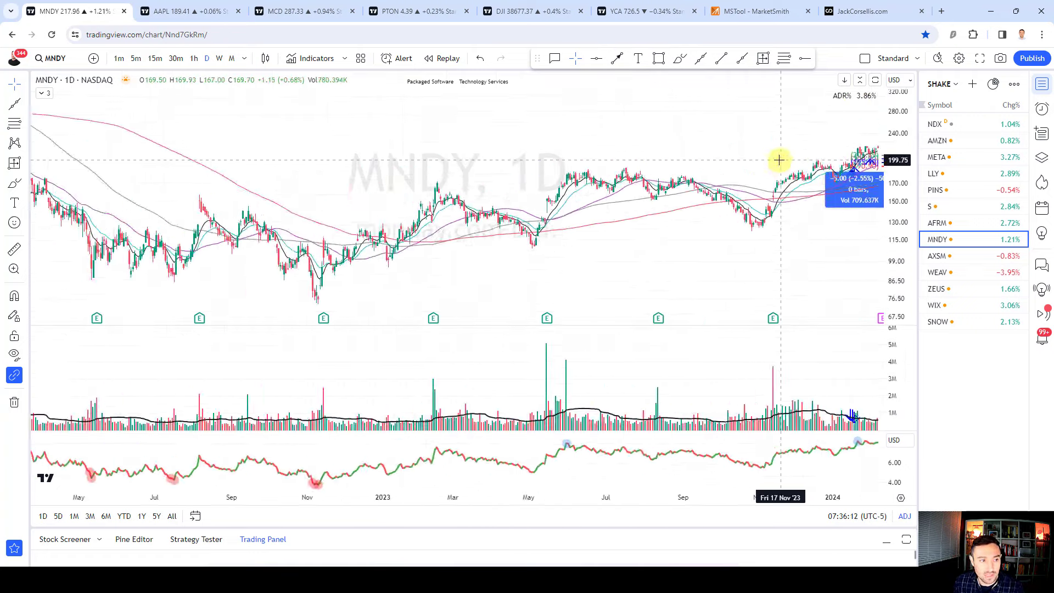
pyautogui.click(678, 59)
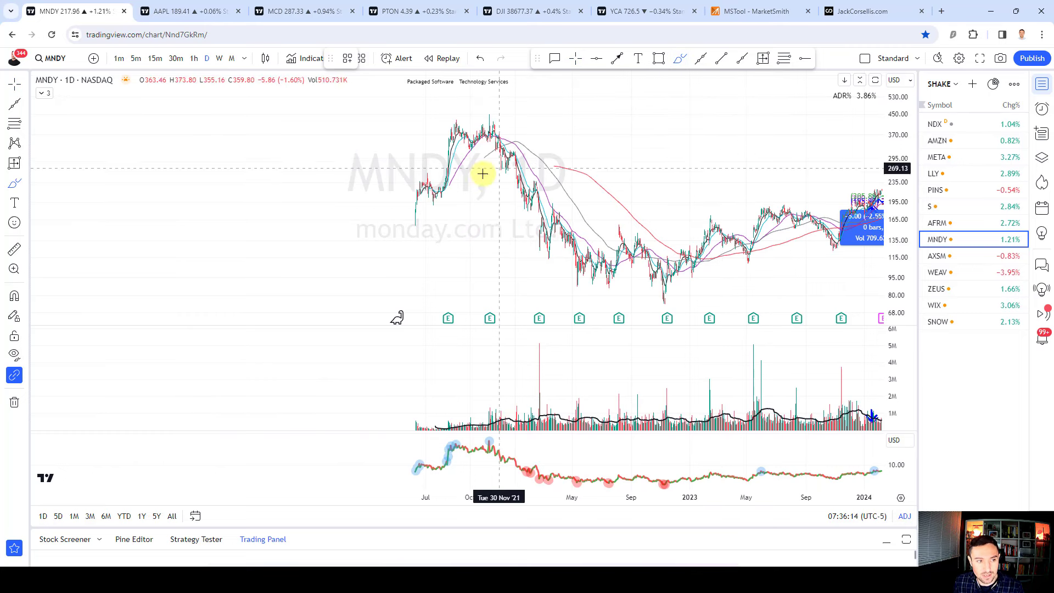
pyautogui.moveTo(441, 190); pyautogui.dragTo(456, 142)
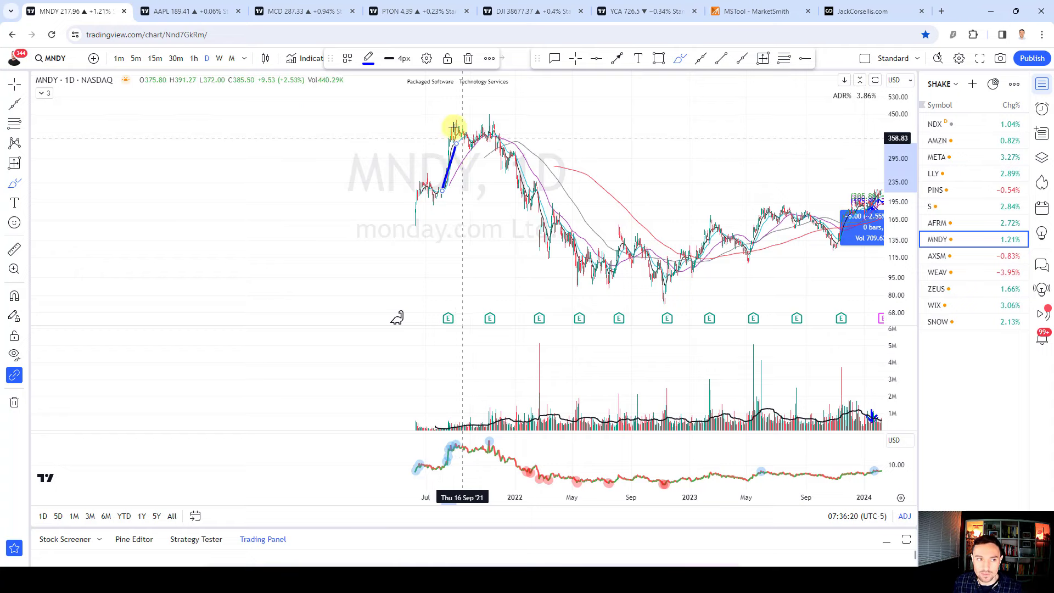
# - Circle MNDY's ADR% reading with the Brush, undo the circle, and mark the percentage in the 24 January range measurement
pyautogui.scroll(5, 764, 184)
pyautogui.scroll(6, 763, 186)
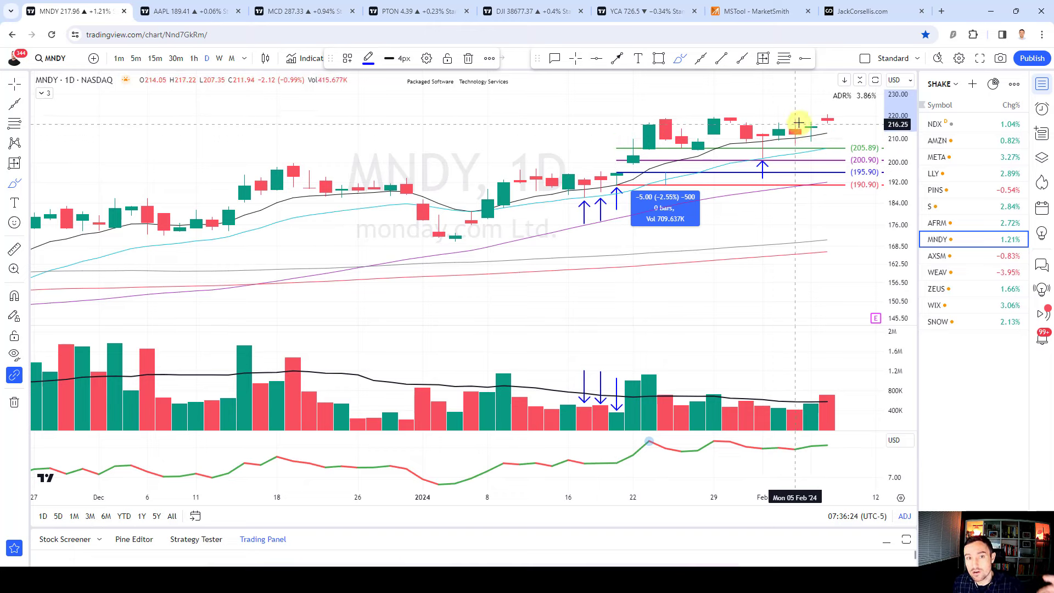
pyautogui.moveTo(840, 103); pyautogui.dragTo(884, 98)
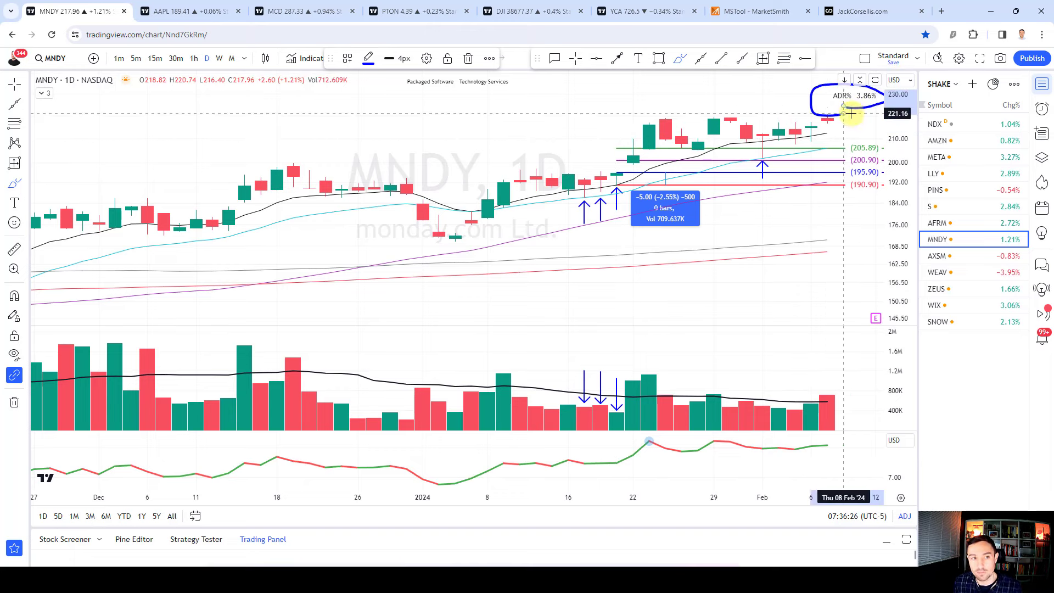
pyautogui.hotkey('ctrl', 'z')
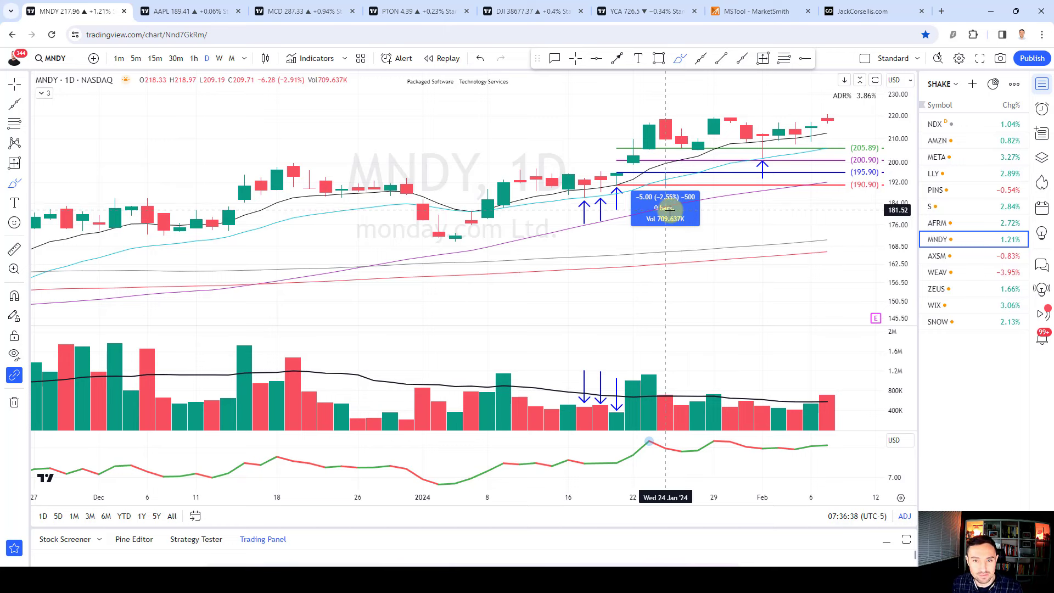
pyautogui.scroll(4, 697, 228)
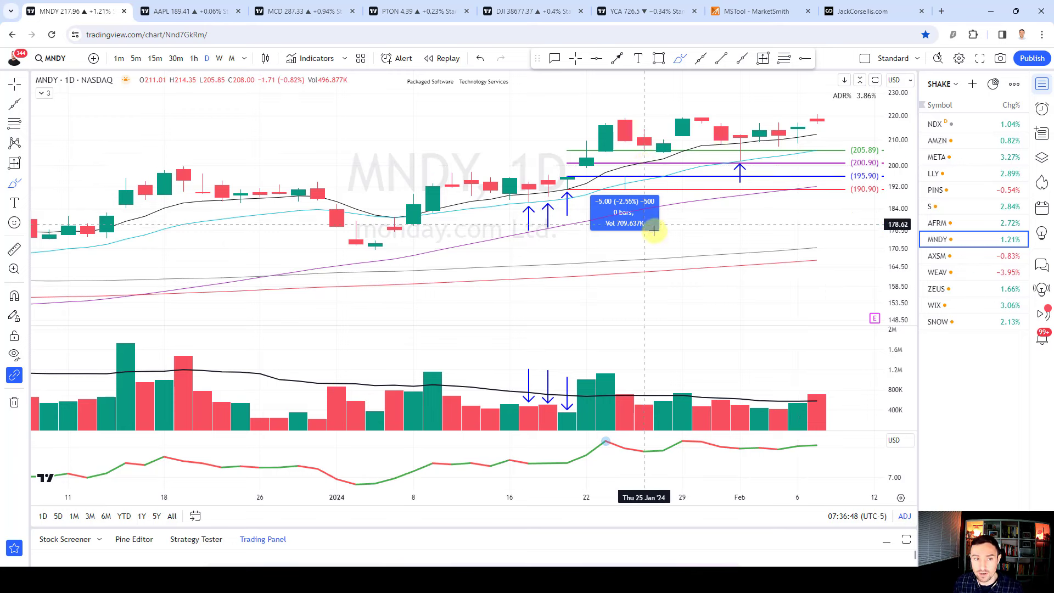
pyautogui.moveTo(651, 202)
pyautogui.mouseDown()
pyautogui.moveTo(603, 220)
pyautogui.moveTo(644, 203)
pyautogui.mouseUp()
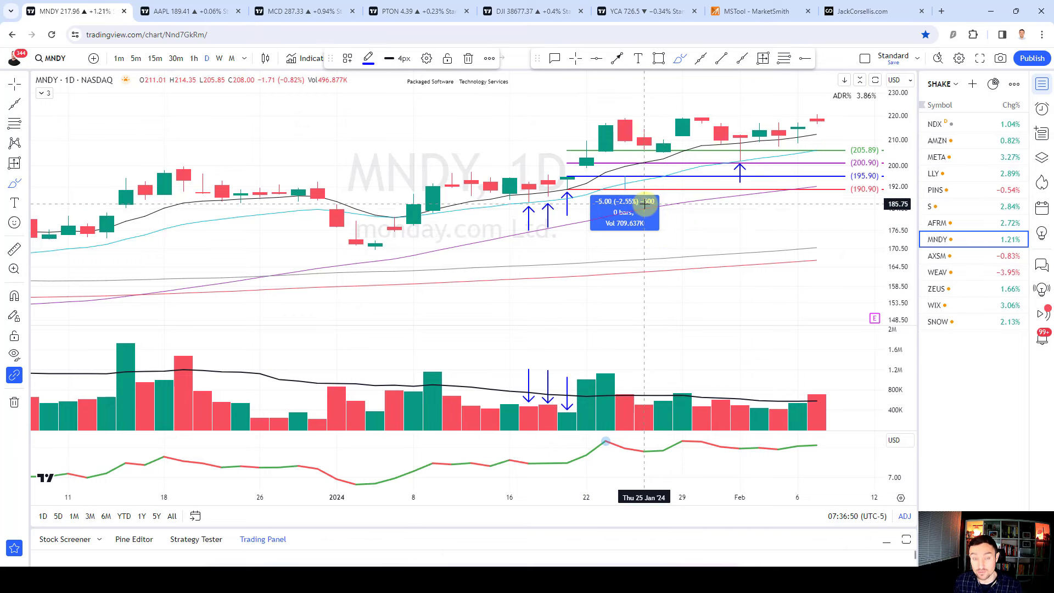
# - Open the AXSM daily chart from the watchlist, circle its arrowed 19 January 2024 candle with the Brush, and undo the circle
pyautogui.click(978, 258)
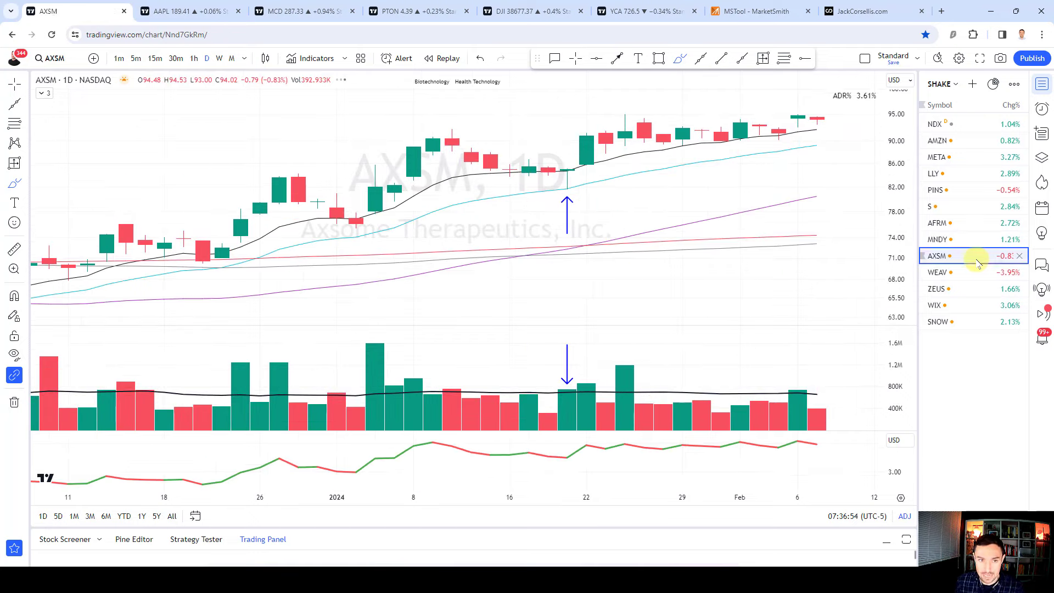
pyautogui.scroll(-2, 642, 203)
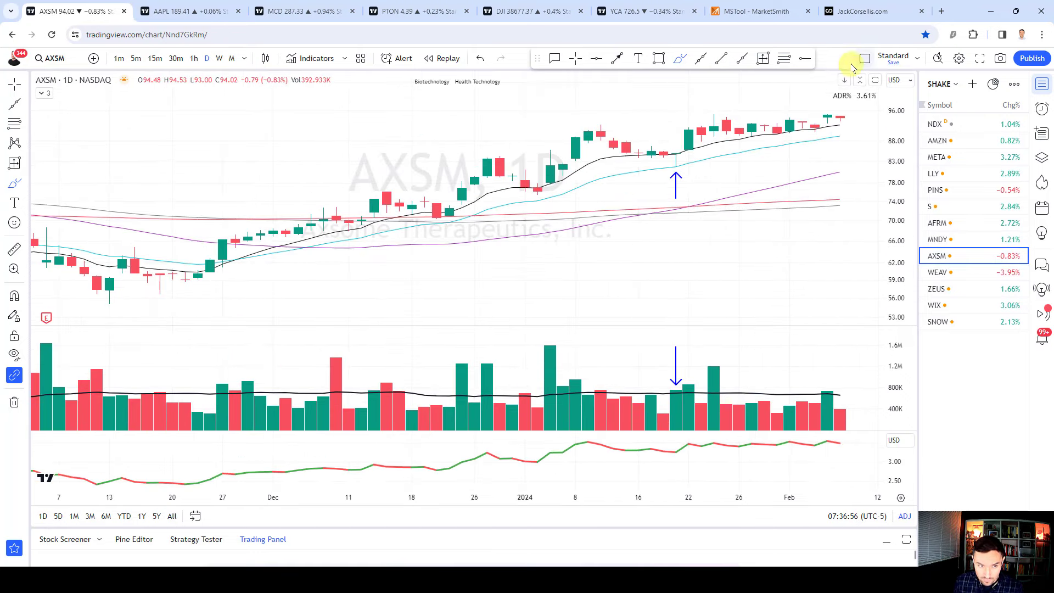
pyautogui.click(679, 57)
pyautogui.moveTo(686, 148)
pyautogui.mouseDown()
pyautogui.moveTo(664, 164)
pyautogui.moveTo(689, 148)
pyautogui.mouseUp()
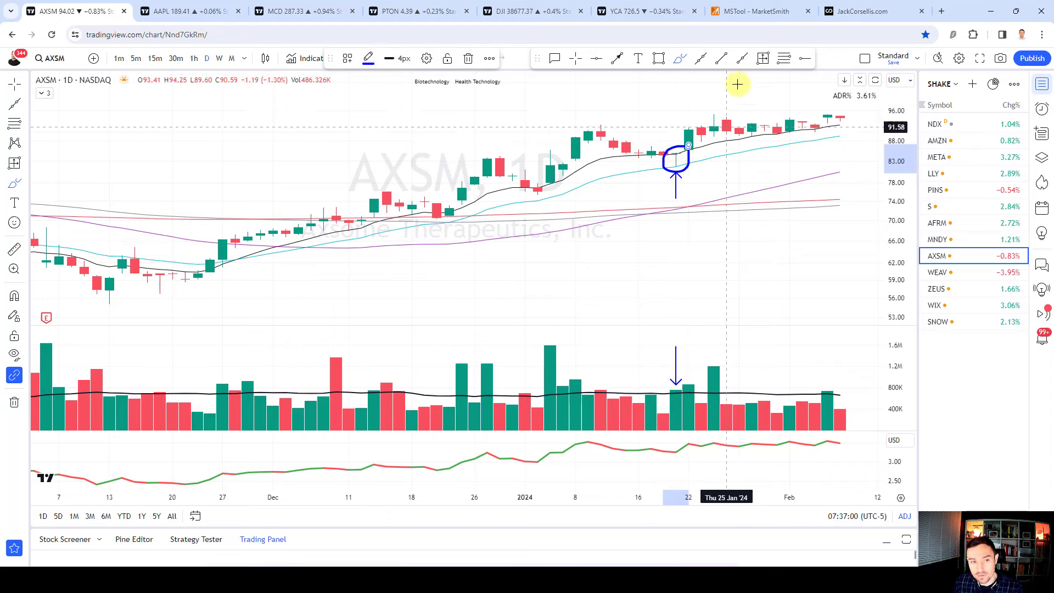
pyautogui.hotkey('ctrl', 'z')
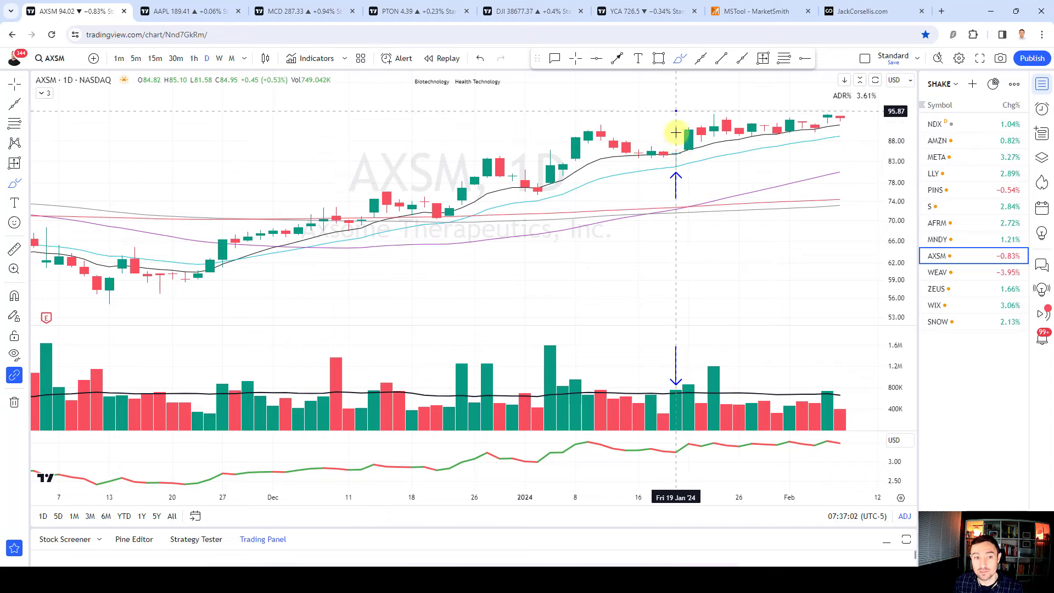
# - Trace AXSM's moving averages around January 2024 with the Brush, deleting each stroke, and add a short mark above the 19 January candle
pyautogui.moveTo(679, 141)
pyautogui.mouseDown()
pyautogui.moveTo(694, 158)
pyautogui.moveTo(672, 173)
pyautogui.moveTo(682, 155)
pyautogui.moveTo(706, 156)
pyautogui.mouseUp()
pyautogui.press('Delete')
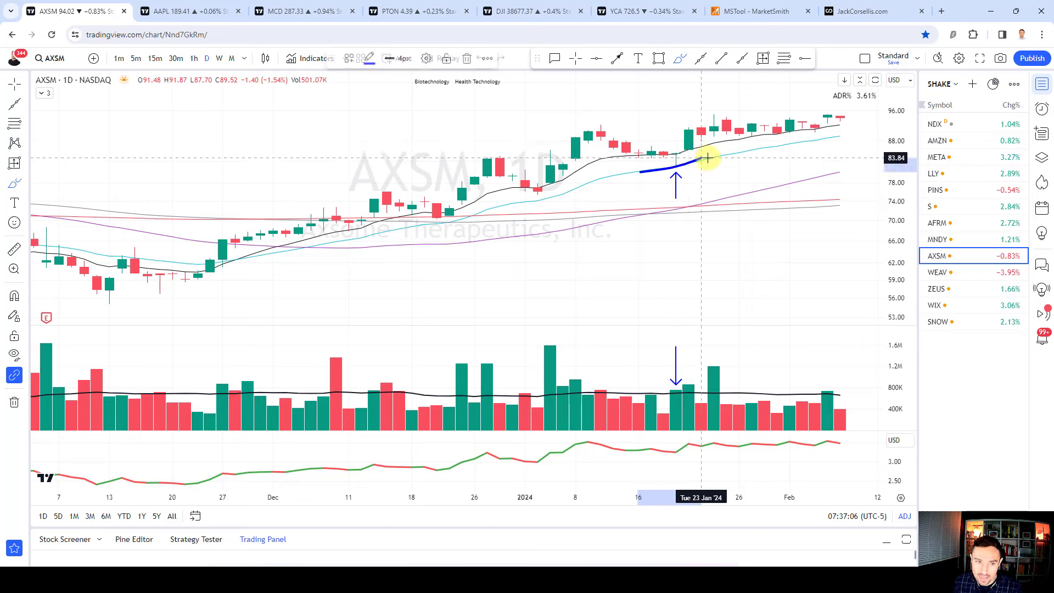
pyautogui.press('Delete')
pyautogui.moveTo(626, 224); pyautogui.dragTo(802, 180)
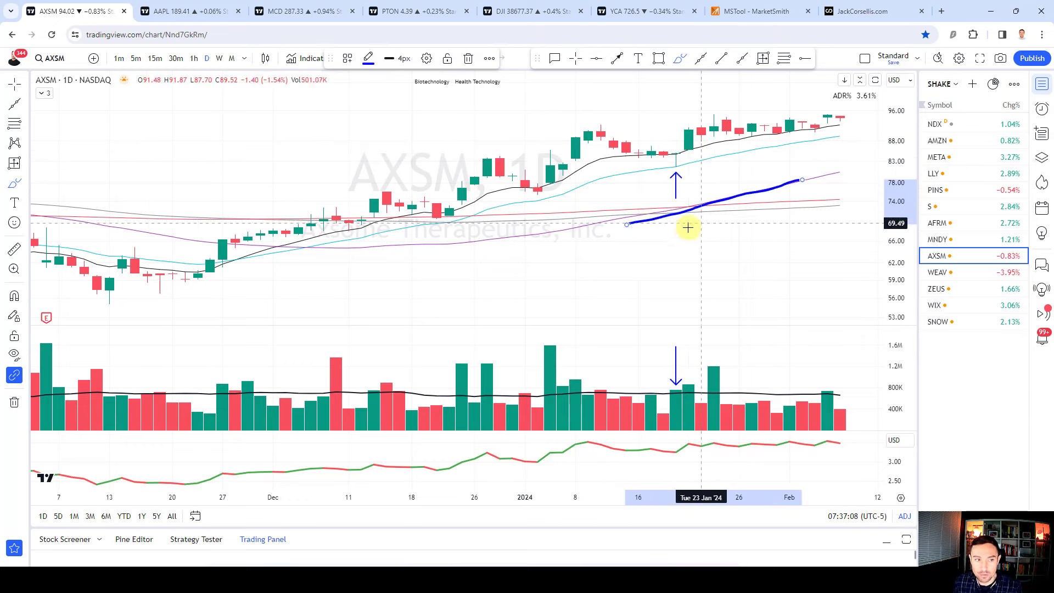
pyautogui.press('Delete')
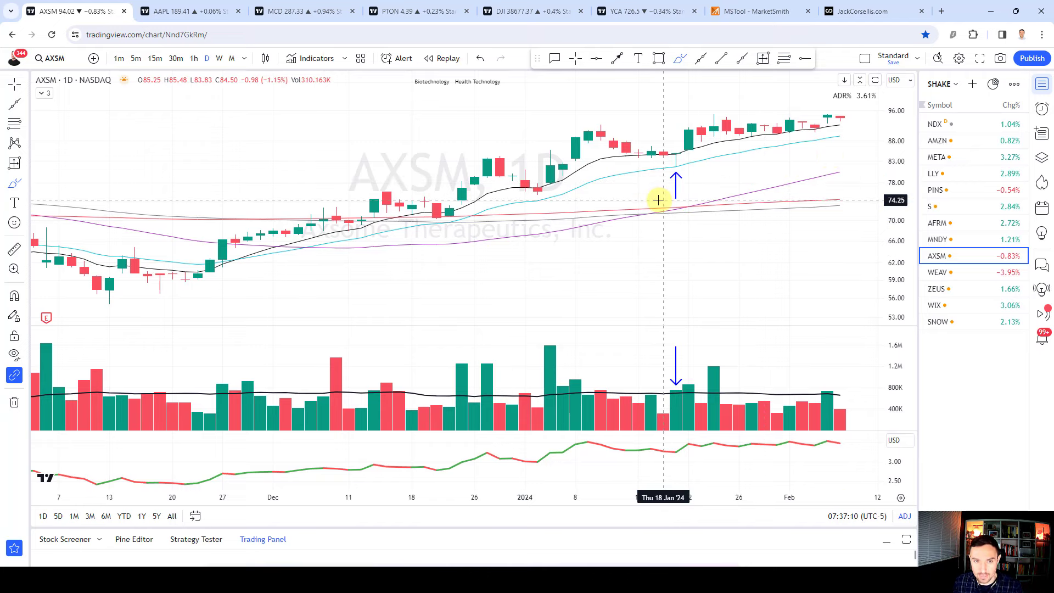
pyautogui.scroll(3, 657, 200)
pyautogui.moveTo(580, 142); pyautogui.dragTo(580, 152)
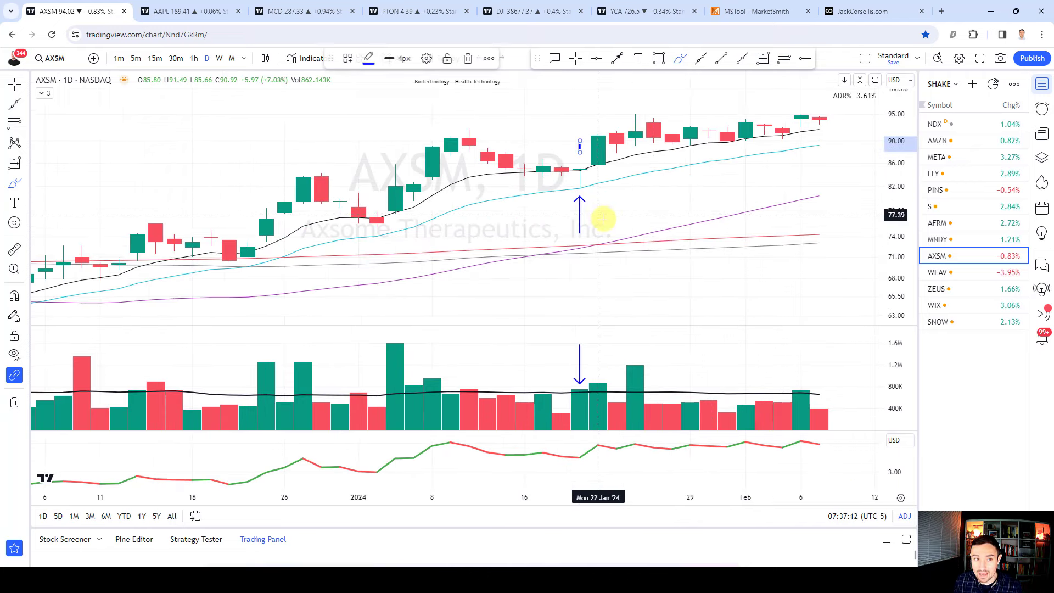
# - Open the WEAV daily chart and circle the arrowed candles of 17 to 19 January 2024 and their volume bars with the Brush
pyautogui.click(957, 273)
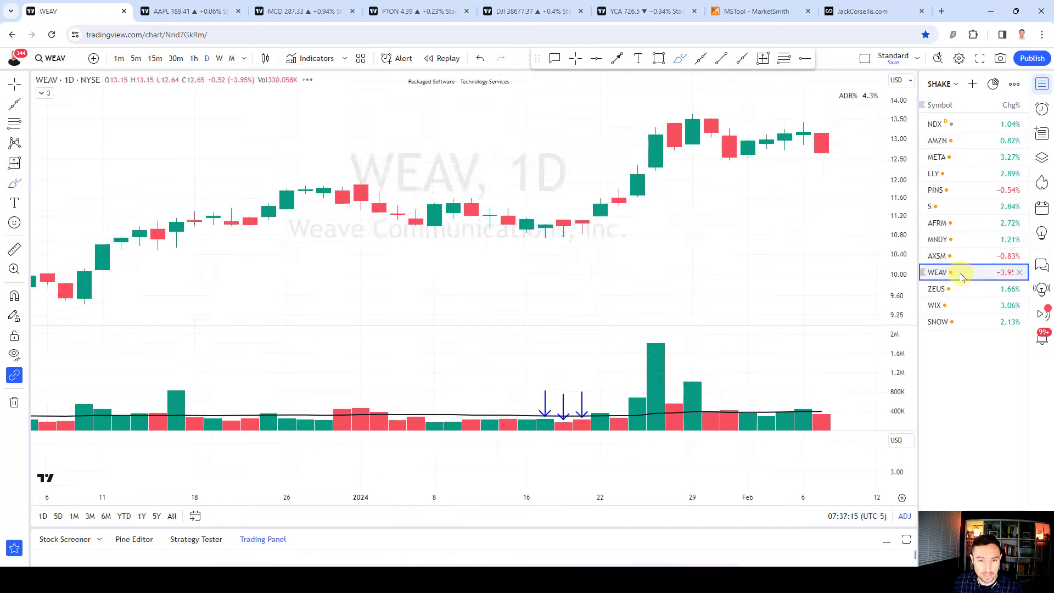
pyautogui.moveTo(599, 185)
pyautogui.mouseDown()
pyautogui.moveTo(545, 174)
pyautogui.moveTo(565, 204)
pyautogui.moveTo(609, 198)
pyautogui.moveTo(600, 180)
pyautogui.mouseUp()
pyautogui.moveTo(605, 413)
pyautogui.mouseDown()
pyautogui.moveTo(541, 417)
pyautogui.moveTo(607, 418)
pyautogui.moveTo(583, 412)
pyautogui.mouseUp()
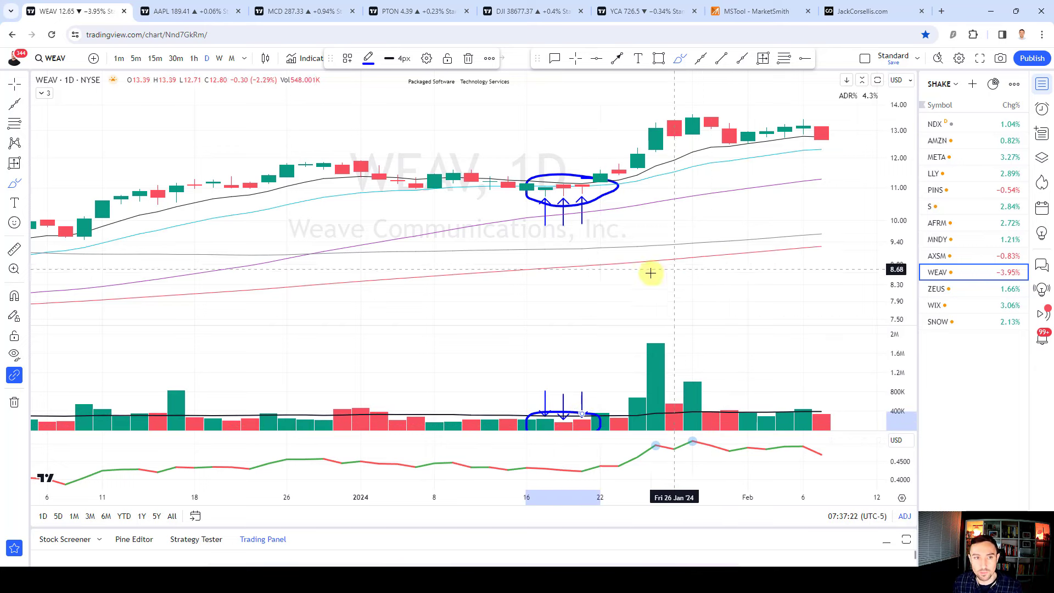
pyautogui.moveTo(545, 207); pyautogui.dragTo(545, 216)
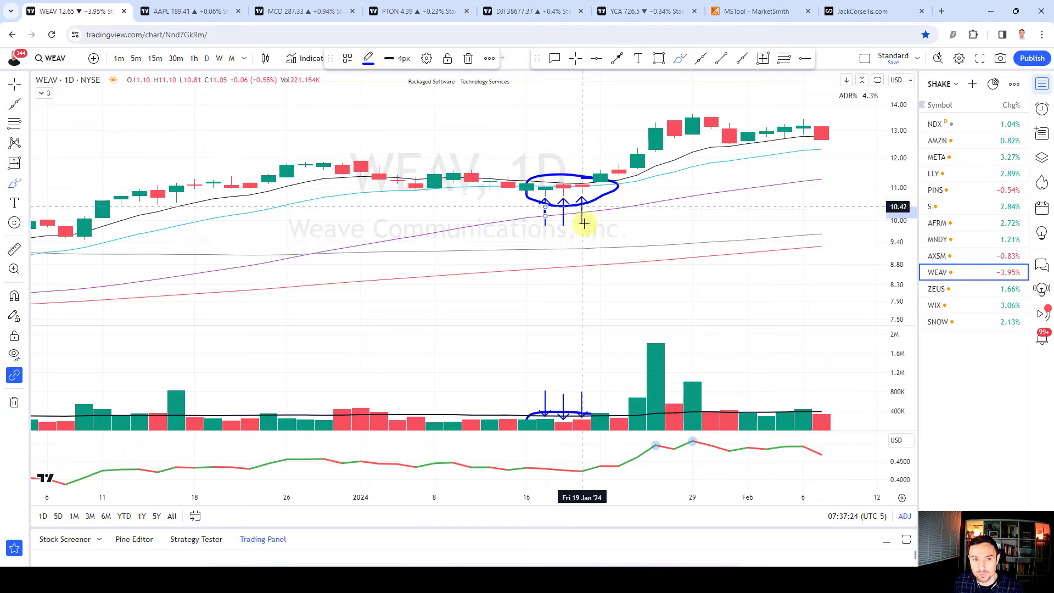
pyautogui.scroll(-2, 685, 248)
# - Open the ZEUS daily chart, trace its December 2023 advance above the horizontal line with the Brush, and undo the stroke
pyautogui.click(960, 289)
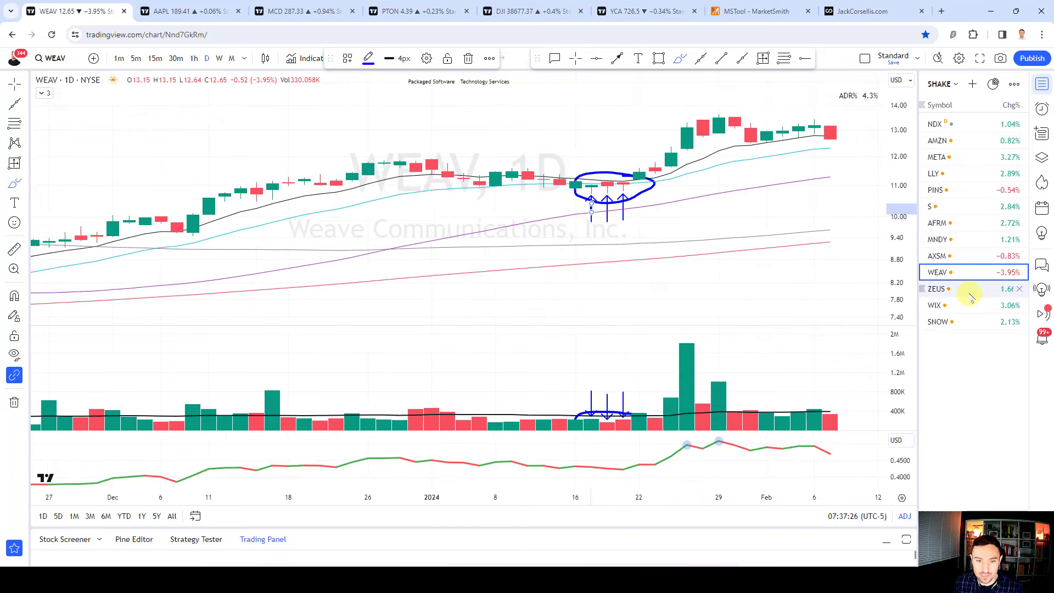
pyautogui.scroll(-6, 746, 185)
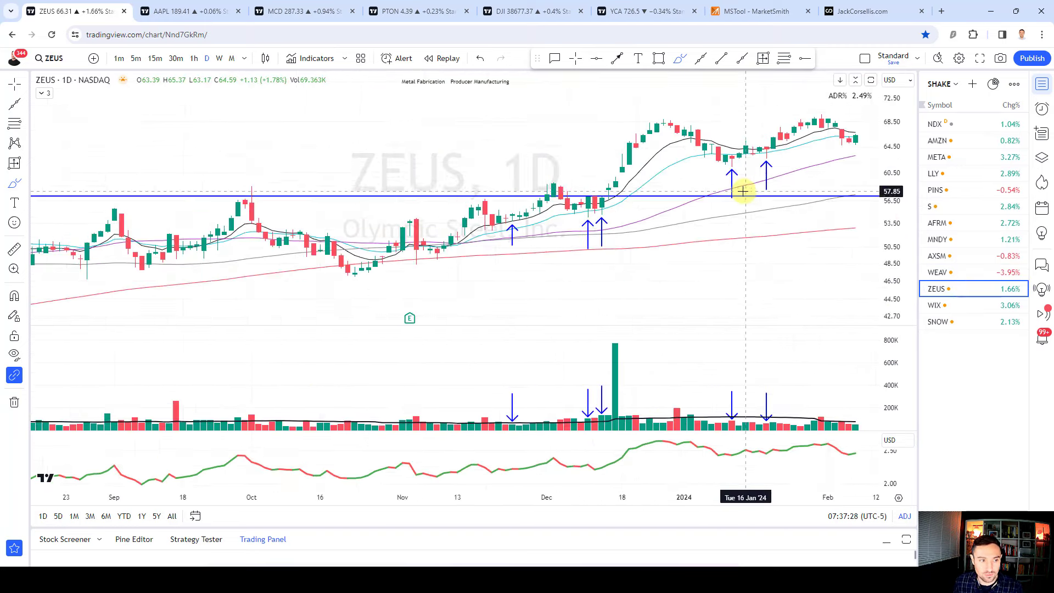
pyautogui.moveTo(723, 162)
pyautogui.mouseDown()
pyautogui.moveTo(437, 154)
pyautogui.moveTo(369, 207)
pyautogui.moveTo(710, 212)
pyautogui.moveTo(701, 141)
pyautogui.moveTo(685, 146)
pyautogui.moveTo(769, 115)
pyautogui.mouseUp()
pyautogui.hotkey('ctrl', 'z')
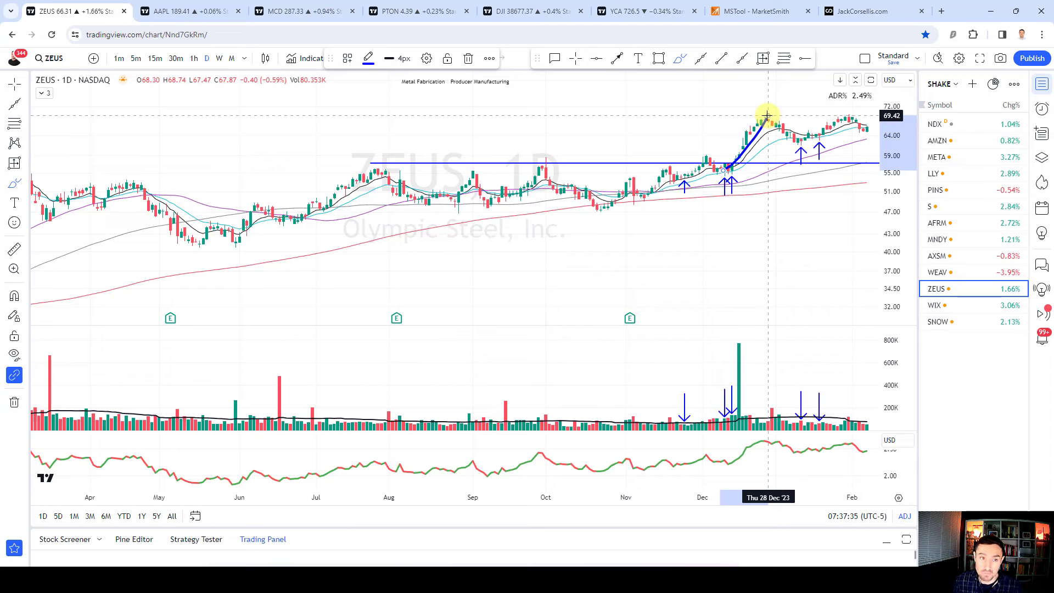
pyautogui.scroll(4, 712, 228)
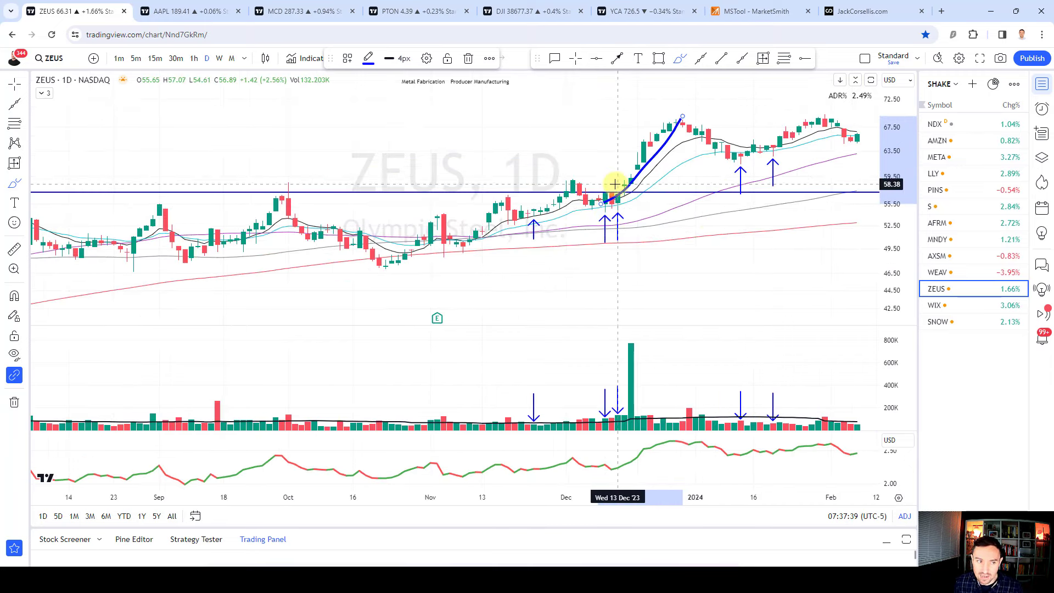
pyautogui.hotkey('ctrl', 'z')
# - Mark ZEUS's arrowed 24 November 2023 candle and its mid-January 2024 volume bars with the Brush, and circle the 19 January candle
pyautogui.scroll(3, 453, 210)
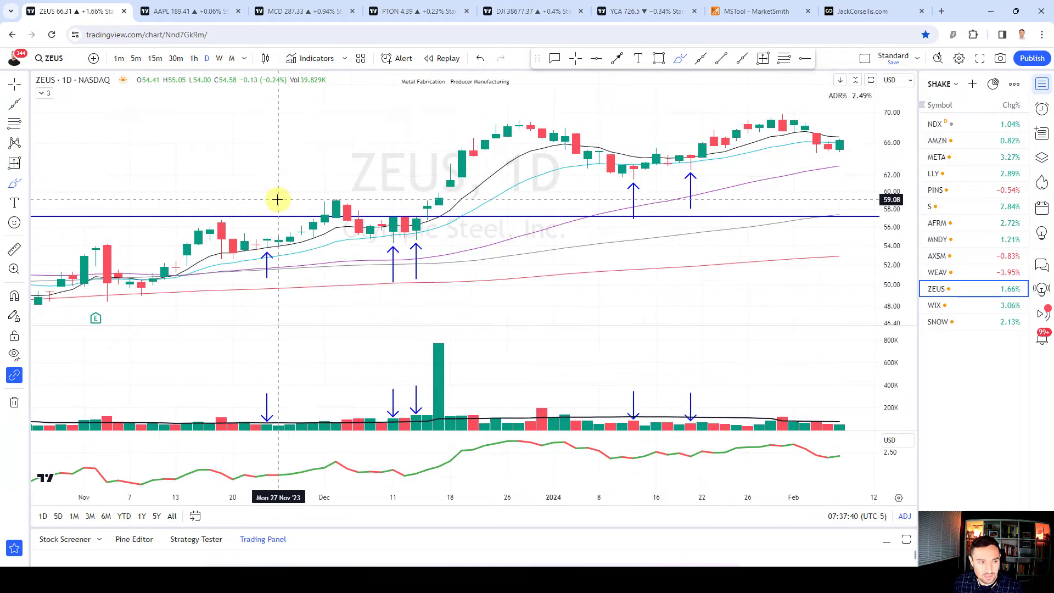
pyautogui.moveTo(271, 201)
pyautogui.mouseDown()
pyautogui.moveTo(275, 228)
pyautogui.moveTo(271, 200)
pyautogui.moveTo(275, 228)
pyautogui.moveTo(281, 210)
pyautogui.mouseUp()
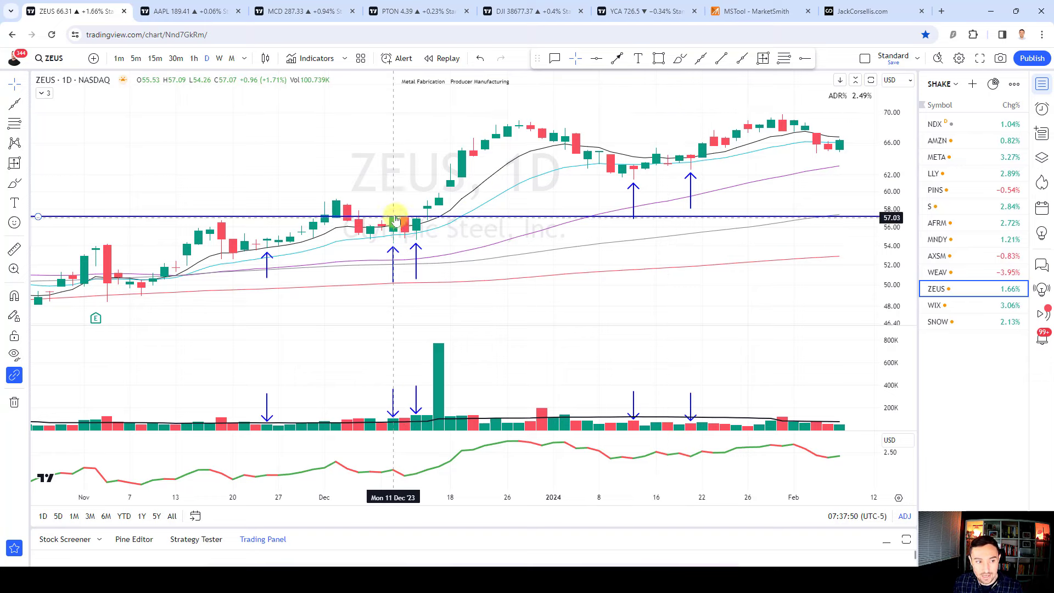
pyautogui.scroll(3, 604, 182)
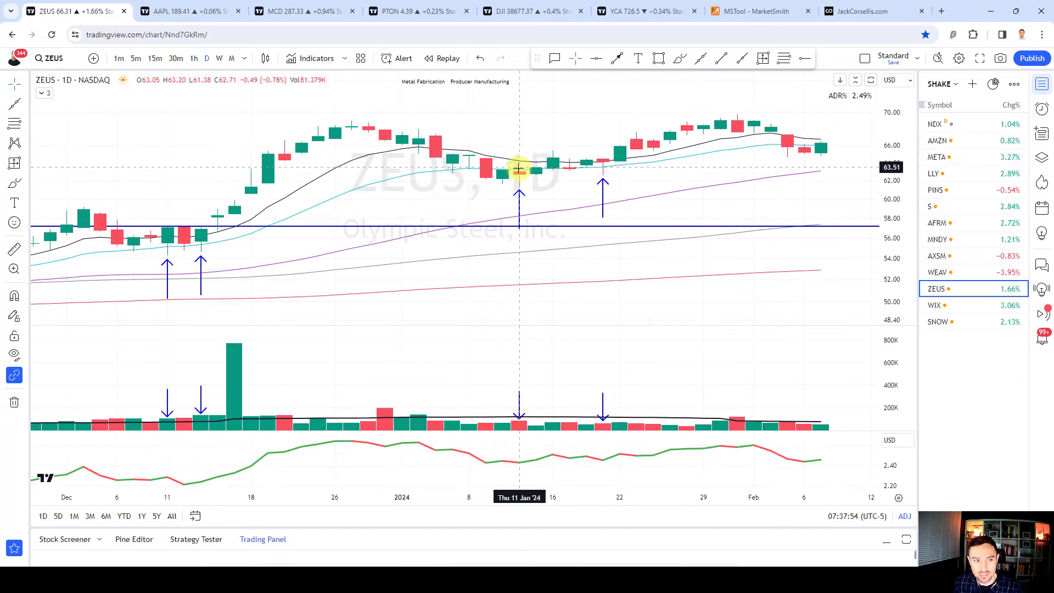
pyautogui.click(679, 58)
pyautogui.moveTo(631, 425)
pyautogui.mouseDown()
pyautogui.moveTo(544, 410)
pyautogui.moveTo(520, 428)
pyautogui.mouseUp()
pyautogui.moveTo(584, 170); pyautogui.dragTo(616, 169)
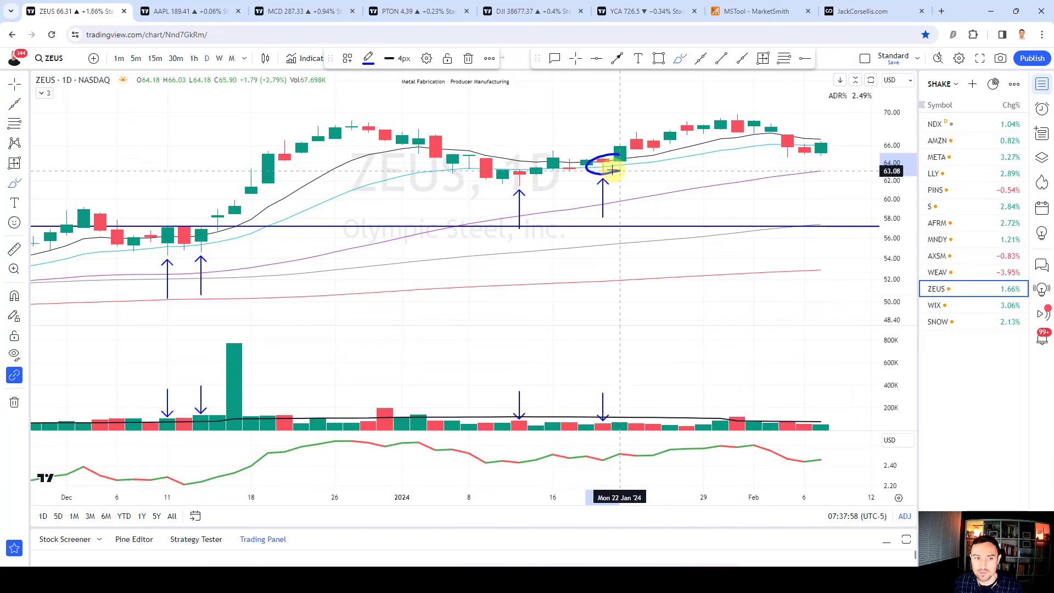
# - Move SNOW above WIX in the watchlist and open the SNOW daily chart
pyautogui.moveTo(961, 322); pyautogui.dragTo(958, 305)
pyautogui.click(958, 305)
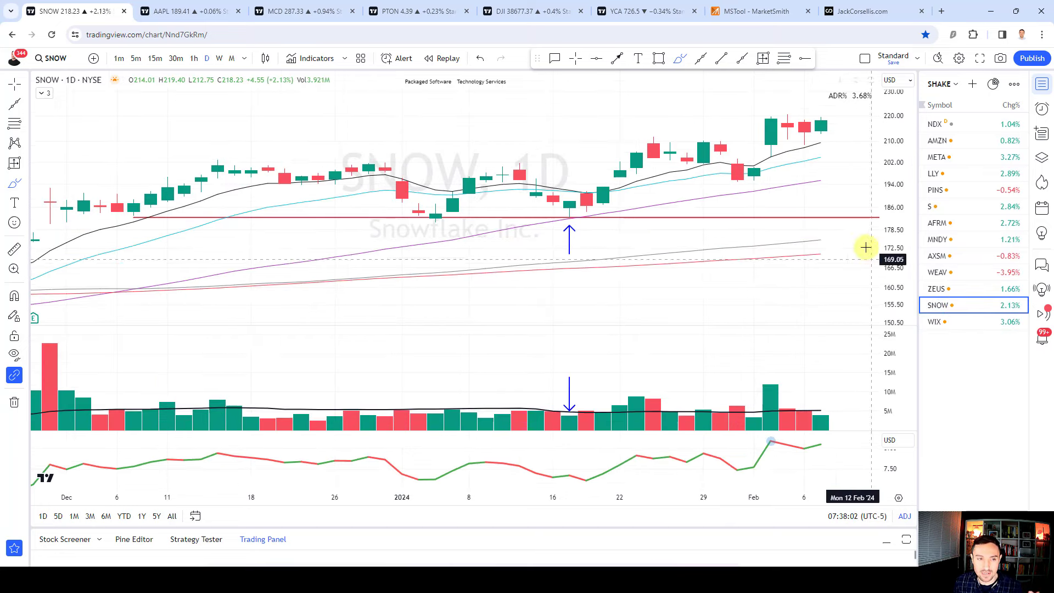
# - Draw a rectangle over SNOW's consolidation from late November 2023 to 18 January 2024, enclosing the highs and lows
pyautogui.scroll(-2, 739, 243)
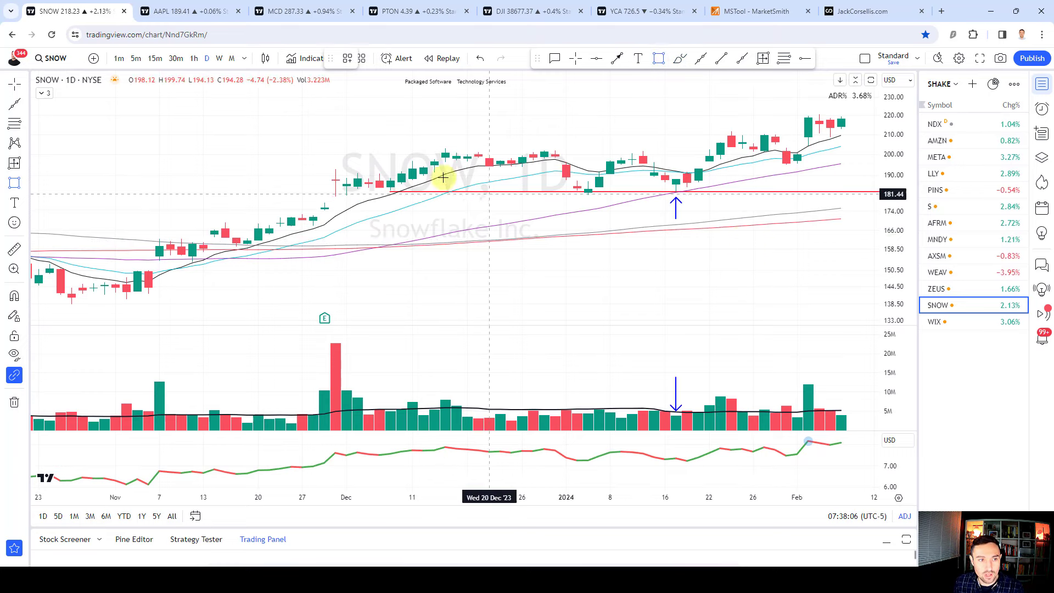
pyautogui.moveTo(685, 149); pyautogui.dragTo(338, 189)
pyautogui.moveTo(228, 153); pyautogui.dragTo(428, 124)
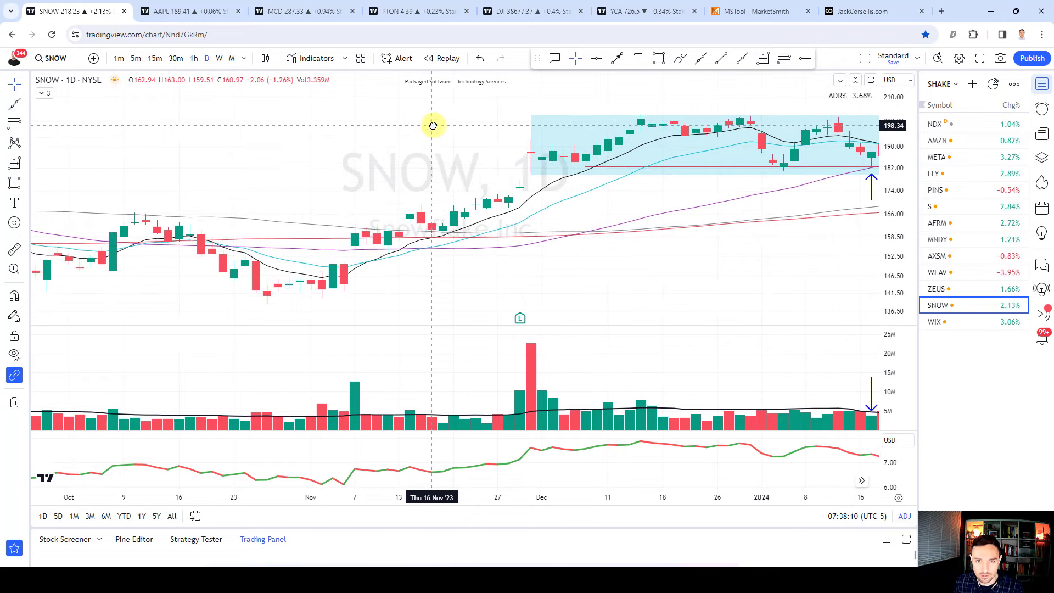
pyautogui.scroll(3, 549, 115)
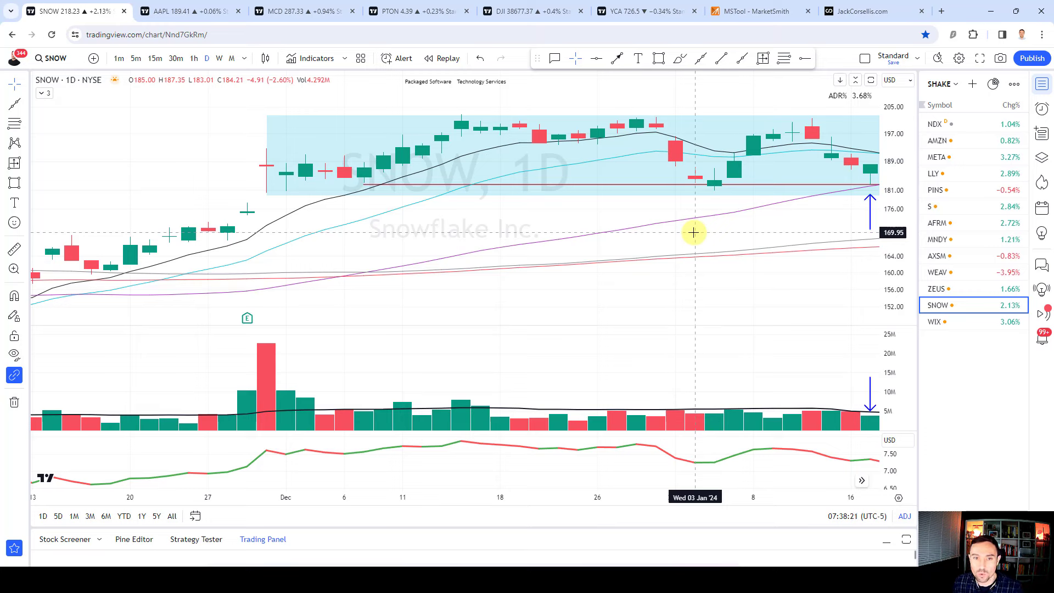
# - Mark SNOW's arrowed 17 January 2024 candle and its volume bar with the Brush, deleting the strokes
pyautogui.click(680, 59)
pyautogui.moveTo(870, 134); pyautogui.dragTo(870, 157)
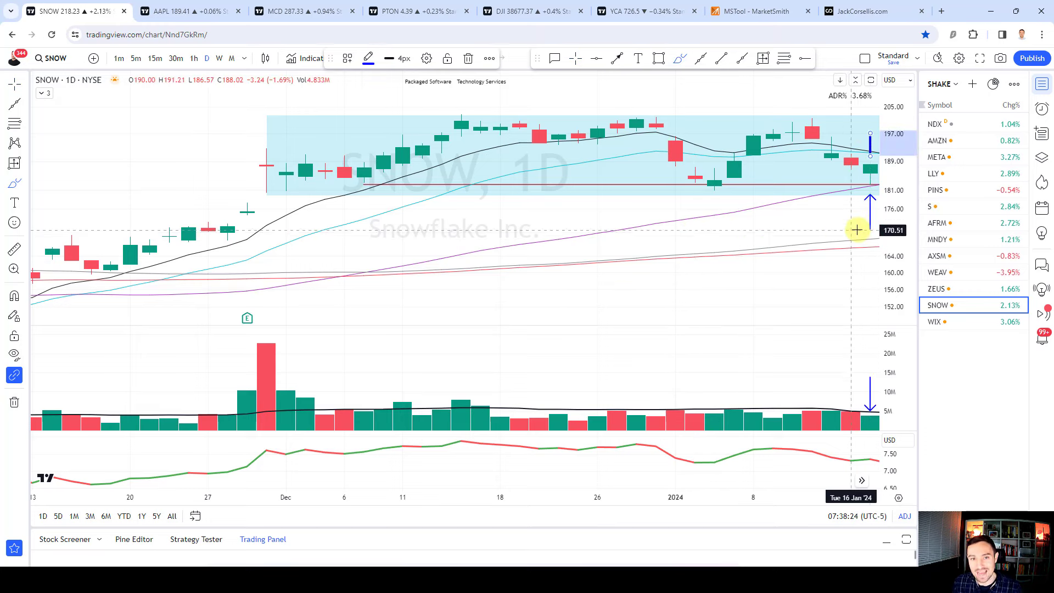
pyautogui.press('Delete')
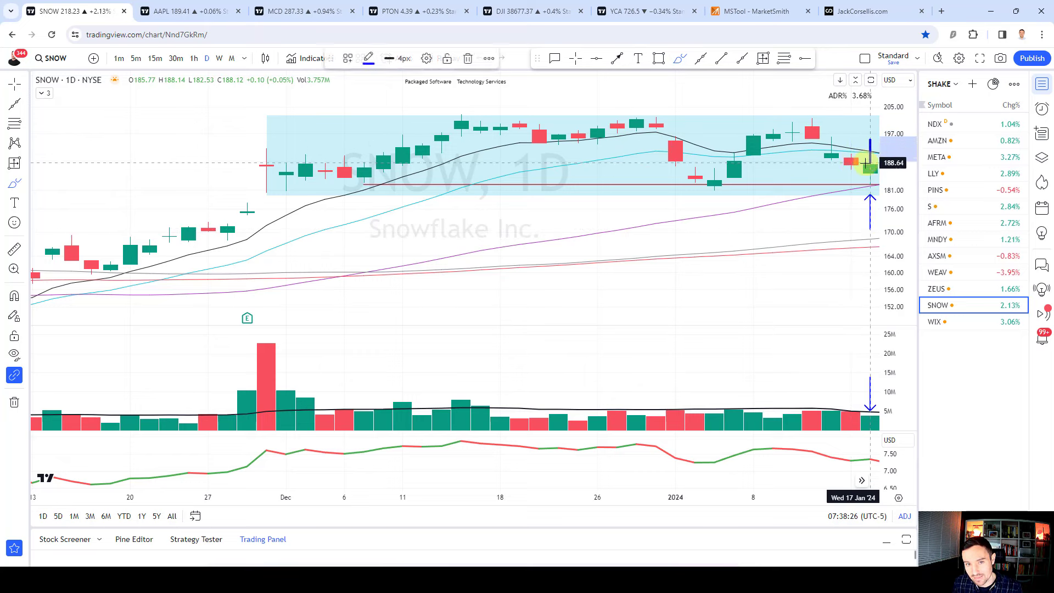
pyautogui.moveTo(851, 163); pyautogui.dragTo(872, 166)
pyautogui.press('Delete')
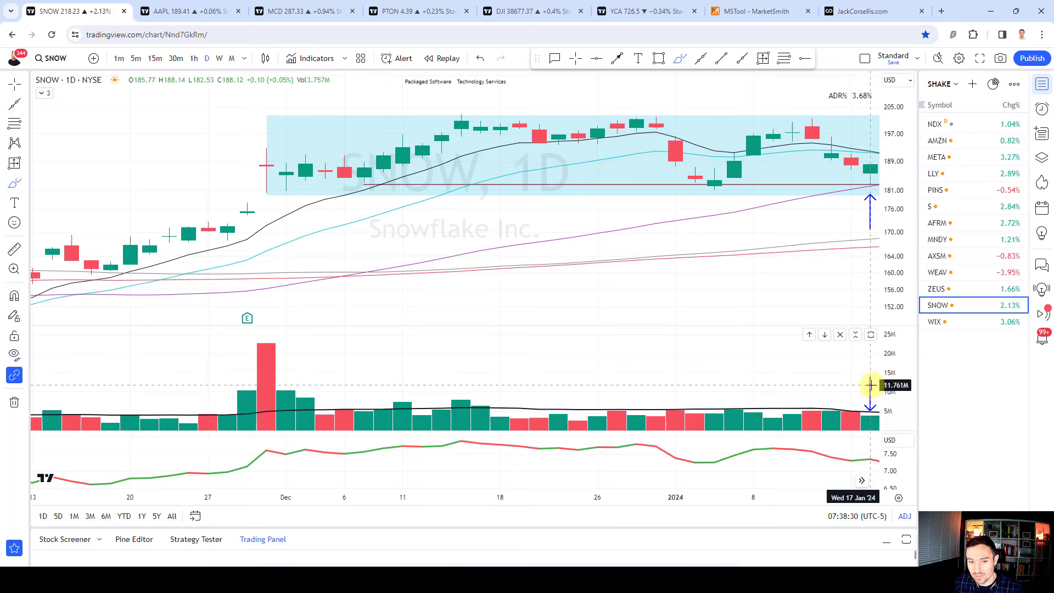
pyautogui.moveTo(870, 384); pyautogui.dragTo(869, 376)
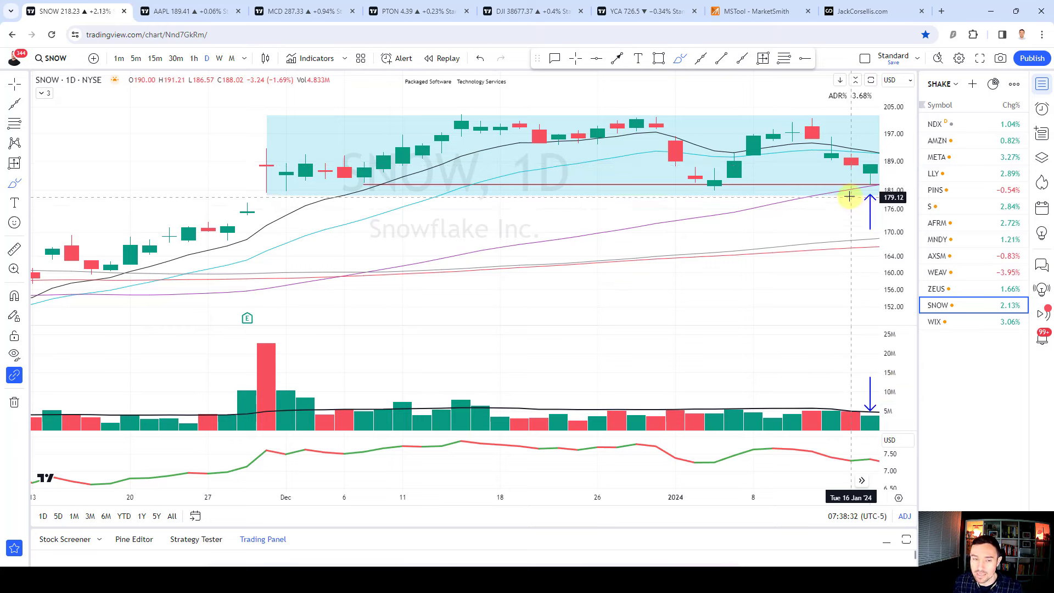
# - Trace SNOW's support level back to late November 2023 and circle the 17 January low with the Brush, deleting each stroke
pyautogui.moveTo(876, 155)
pyautogui.mouseDown()
pyautogui.moveTo(851, 165)
pyautogui.moveTo(878, 188)
pyautogui.moveTo(247, 188)
pyautogui.mouseUp()
pyautogui.press('Delete')
pyautogui.press('Delete')
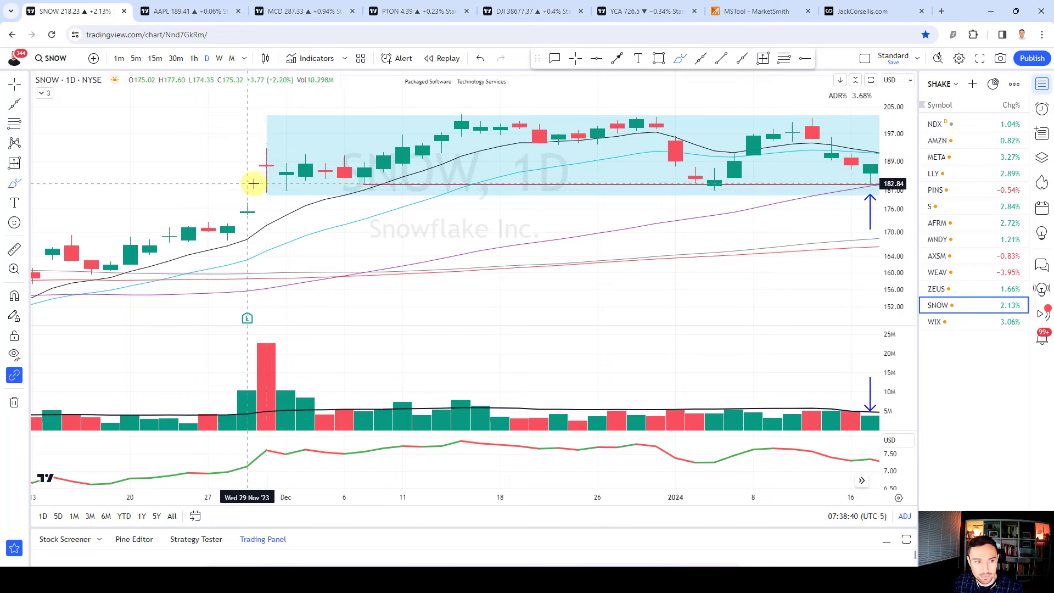
pyautogui.moveTo(867, 174); pyautogui.dragTo(869, 195)
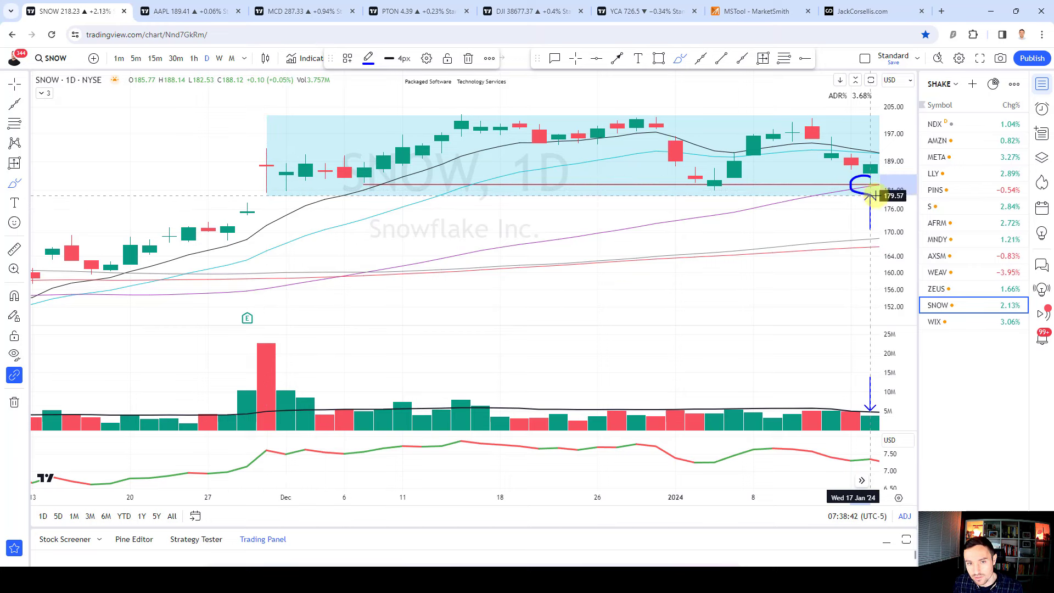
pyautogui.press('Delete')
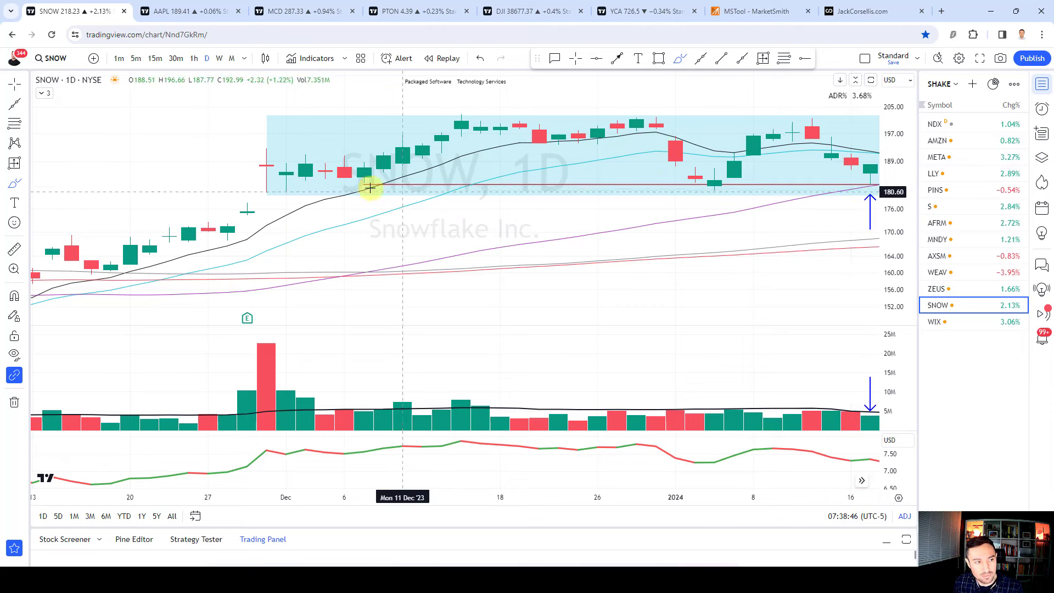
pyautogui.moveTo(247, 188); pyautogui.dragTo(381, 189)
pyautogui.press('Delete')
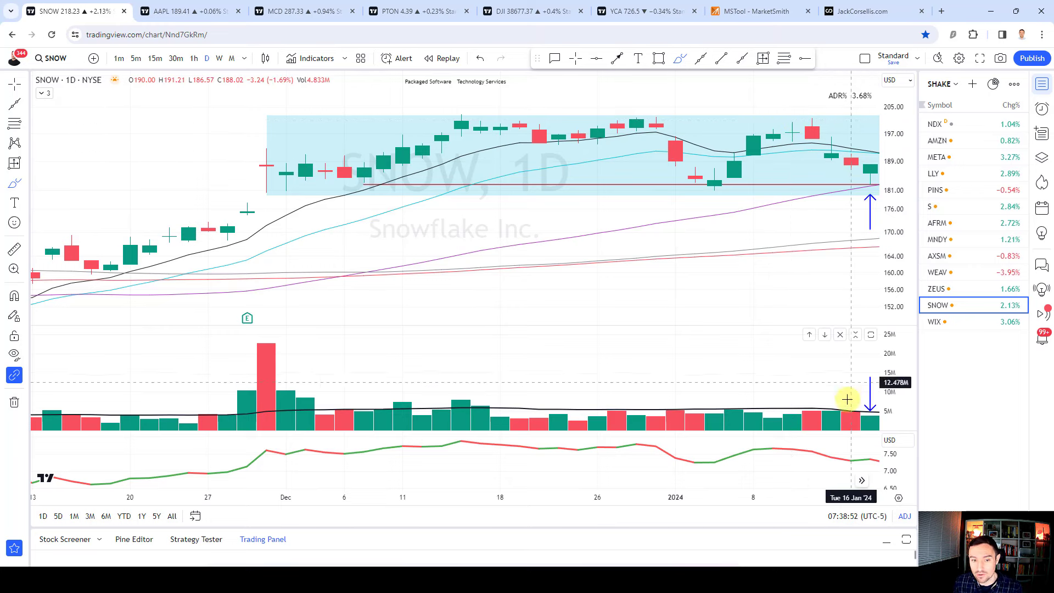
pyautogui.click(870, 409)
pyautogui.click(875, 354)
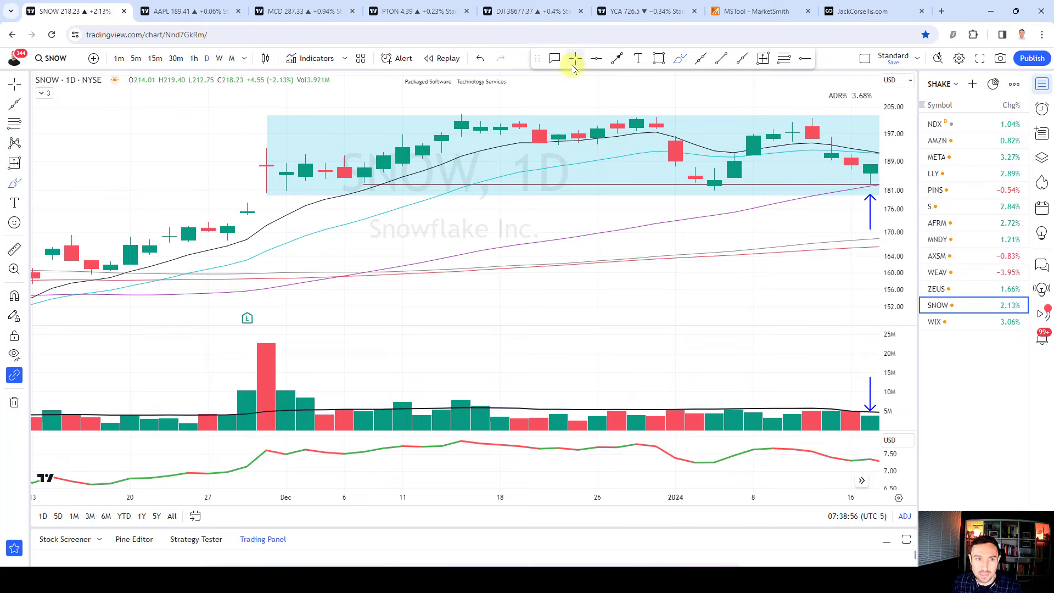
# - Review SNOW's price action after the 17 January candle and open the WIX daily chart
pyautogui.moveTo(680, 88); pyautogui.dragTo(494, 99)
pyautogui.moveTo(681, 129); pyautogui.dragTo(385, 134)
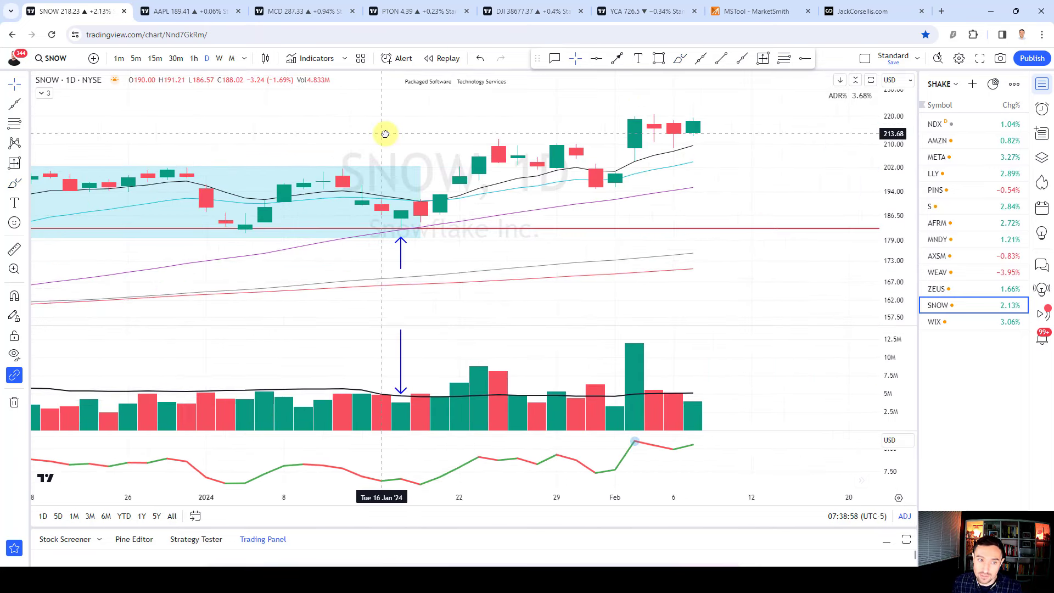
pyautogui.scroll(-3, 581, 165)
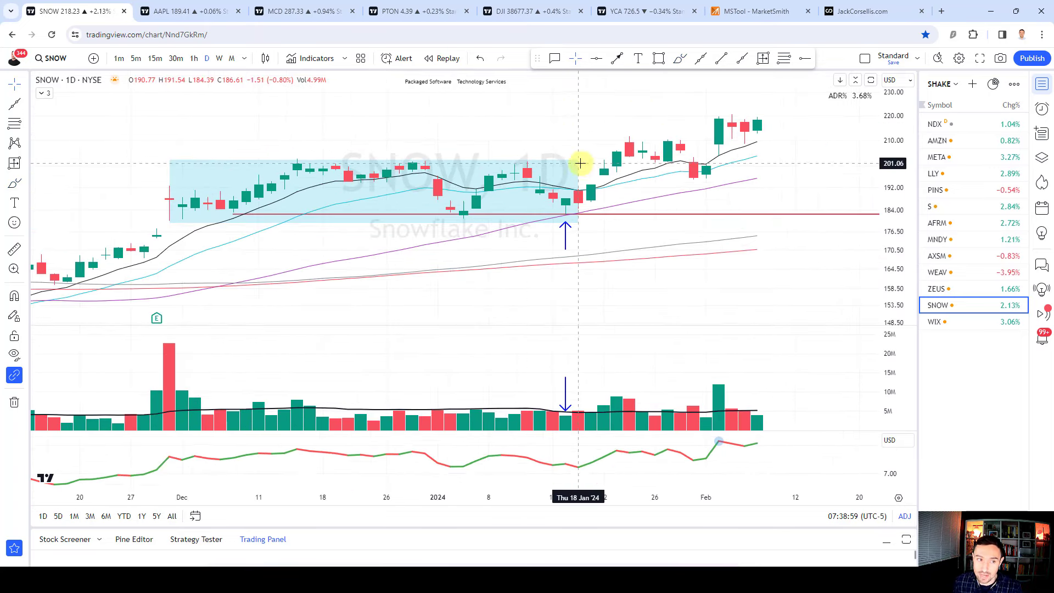
pyautogui.click(941, 323)
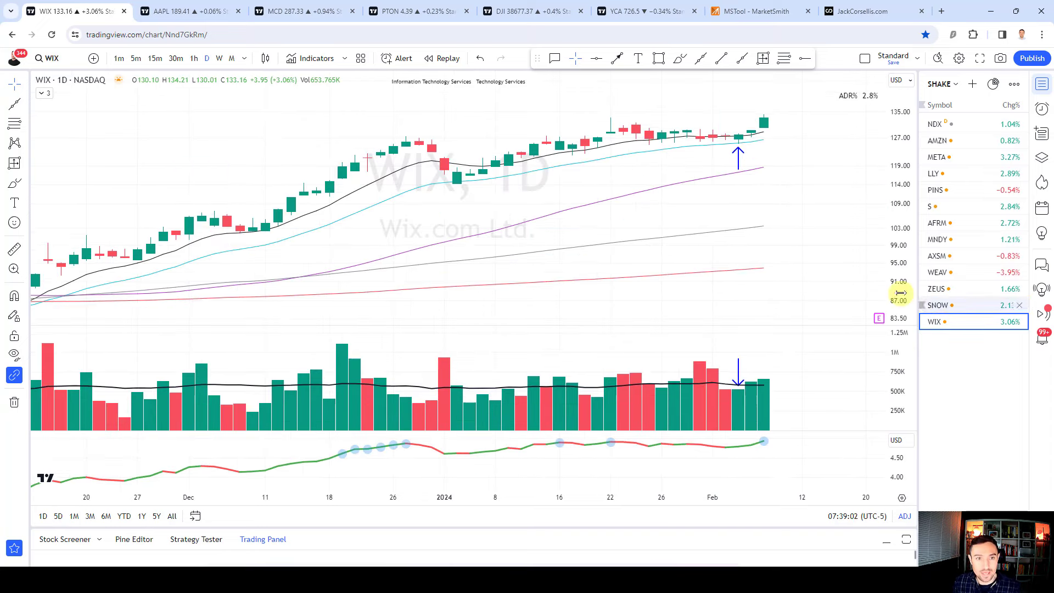
# - Mark WIX's 3 January 2024 candle with the Brush and circle the relative strength line's dotted highs of late December 2023
pyautogui.moveTo(779, 191); pyautogui.dragTo(811, 216)
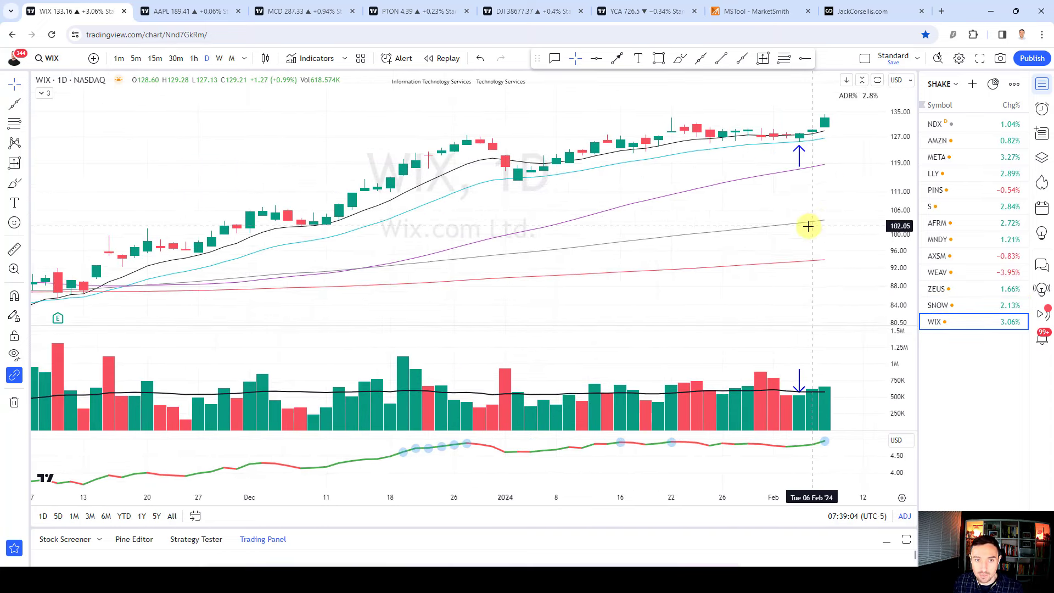
pyautogui.scroll(3, 785, 196)
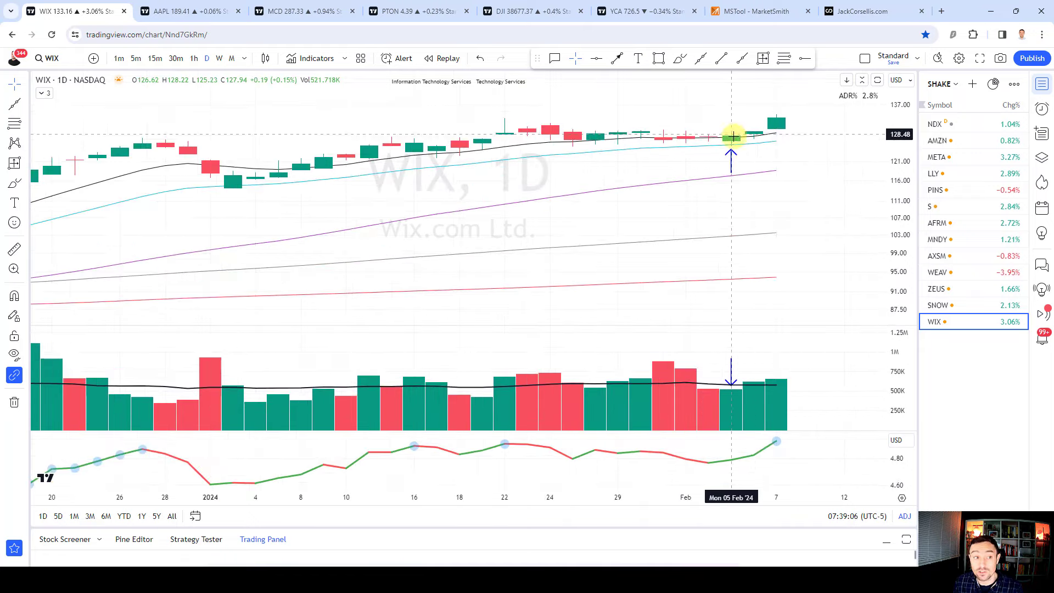
pyautogui.scroll(-2, 734, 136)
pyautogui.click(679, 58)
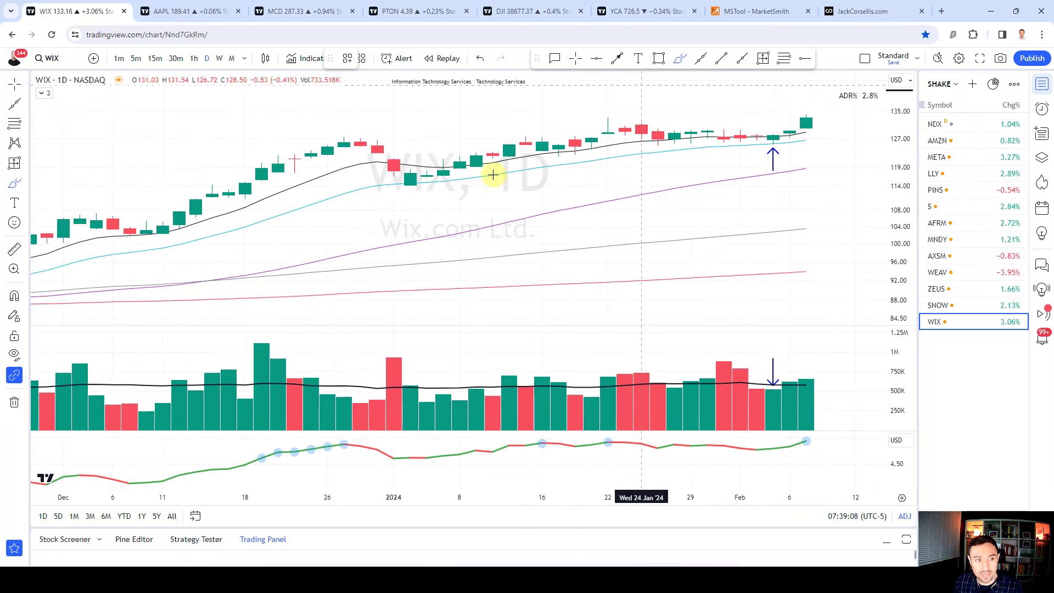
pyautogui.moveTo(410, 220)
pyautogui.mouseDown()
pyautogui.moveTo(410, 189)
pyautogui.moveTo(380, 169)
pyautogui.moveTo(410, 166)
pyautogui.moveTo(428, 188)
pyautogui.moveTo(426, 175)
pyautogui.moveTo(414, 177)
pyautogui.mouseUp()
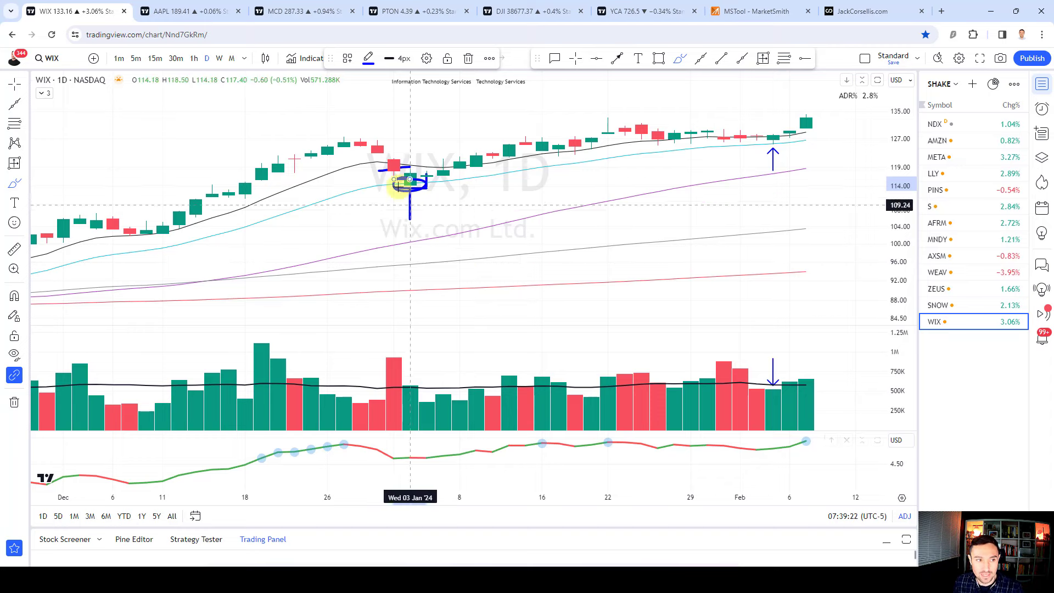
pyautogui.moveTo(334, 454)
pyautogui.mouseDown()
pyautogui.moveTo(242, 452)
pyautogui.moveTo(348, 449)
pyautogui.mouseUp()
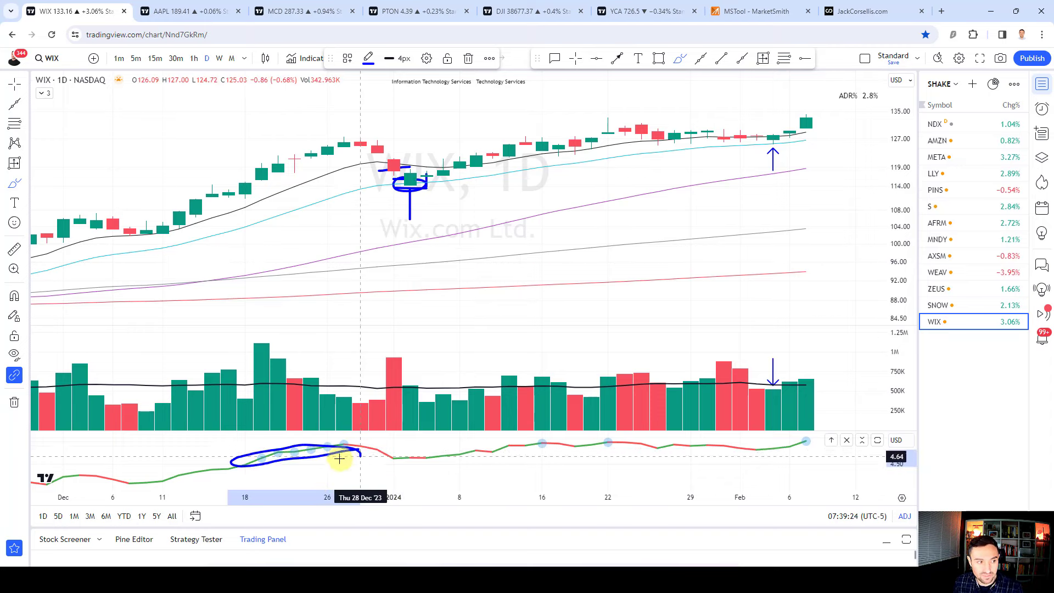
# - Trace WIX's November to December 2023 advance with the Brush and draw a short vertical stroke above the 5 February 2024 candle
pyautogui.scroll(-4, 318, 242)
pyautogui.moveTo(310, 284); pyautogui.dragTo(537, 188)
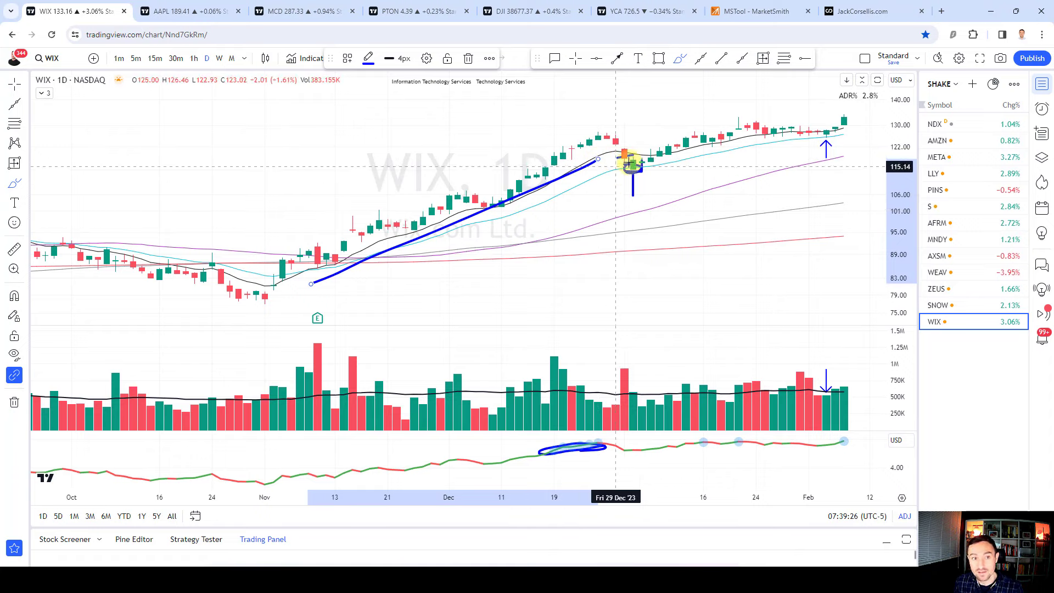
pyautogui.scroll(3, 640, 227)
pyautogui.moveTo(390, 156)
pyautogui.mouseDown()
pyautogui.moveTo(545, 177)
pyautogui.moveTo(671, 136)
pyautogui.moveTo(807, 134)
pyautogui.moveTo(666, 118)
pyautogui.moveTo(761, 146)
pyautogui.moveTo(772, 113)
pyautogui.mouseUp()
pyautogui.press('Escape')
pyautogui.scroll(2, 734, 204)
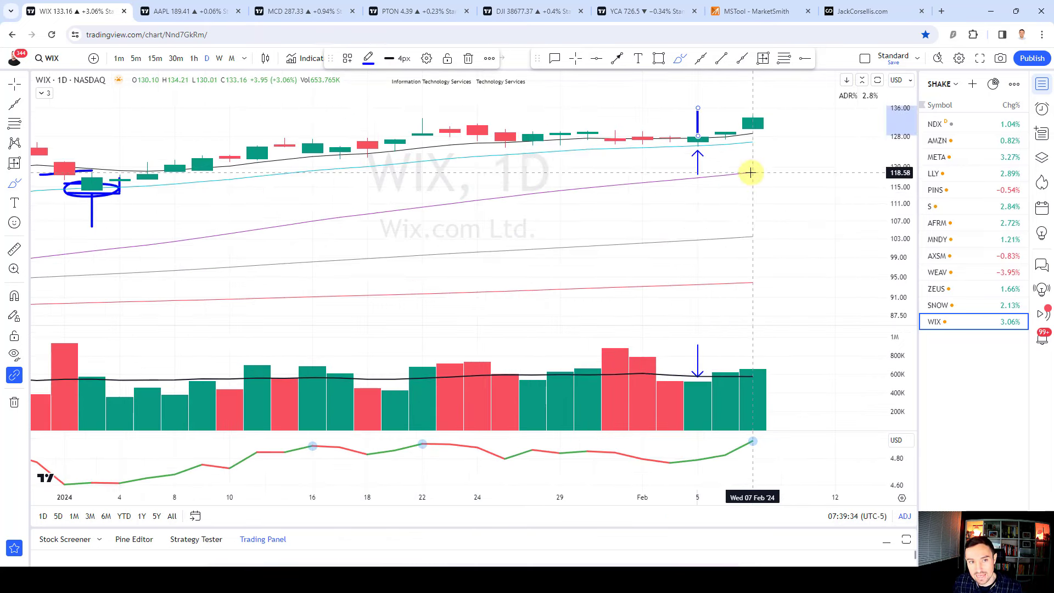
# - Draw a horizontal ray at 125.23 from the low of WIX's 5 February candle and move its start back to 23 January
pyautogui.click(804, 58)
pyautogui.click(699, 146)
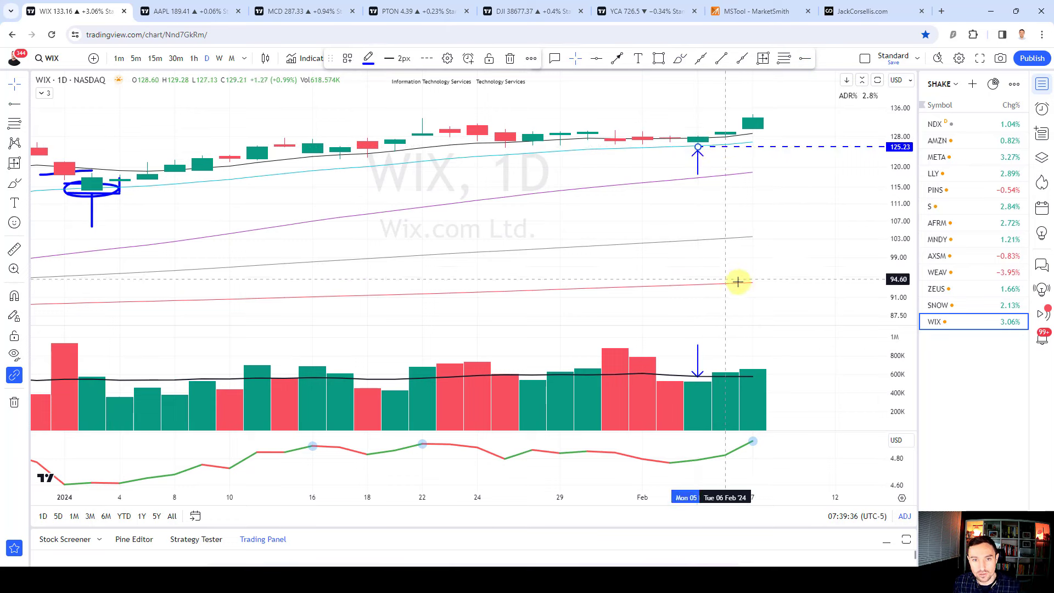
pyautogui.click(699, 147)
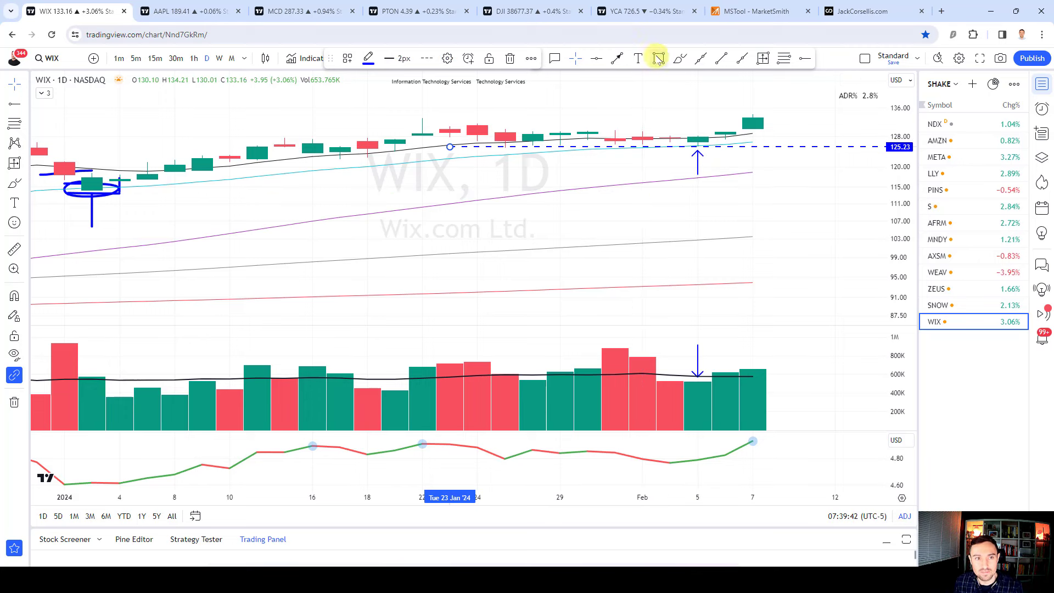
# - Trace WIX's sideways candles from late January to 1 February with the Brush and delete the stroke
pyautogui.click(679, 58)
pyautogui.moveTo(506, 134); pyautogui.dragTo(633, 135)
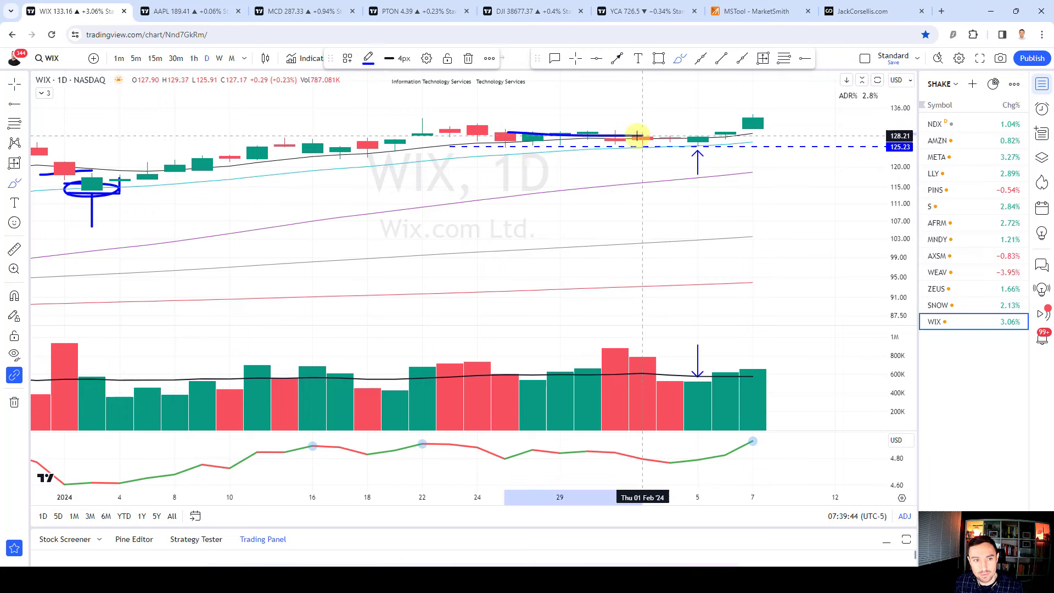
pyautogui.press('Delete')
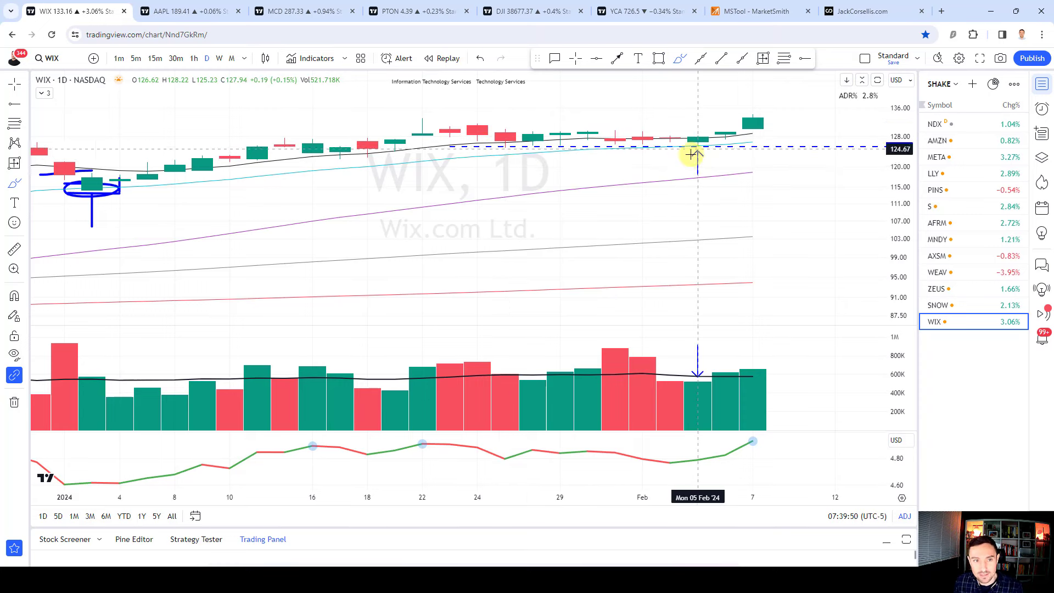
# - Shift the start of the 125.23 horizontal ray forward to the arrowed 5 February candle
pyautogui.click(669, 151)
pyautogui.press('Right')
pyautogui.press('Right')
pyautogui.press('Right')
pyautogui.press('Right')
pyautogui.press('Right')
pyautogui.press('Right')
pyautogui.press('Right')
pyautogui.press('Right')
pyautogui.press('Right')
pyautogui.press('Right')
pyautogui.press('Right')
pyautogui.press('Right')
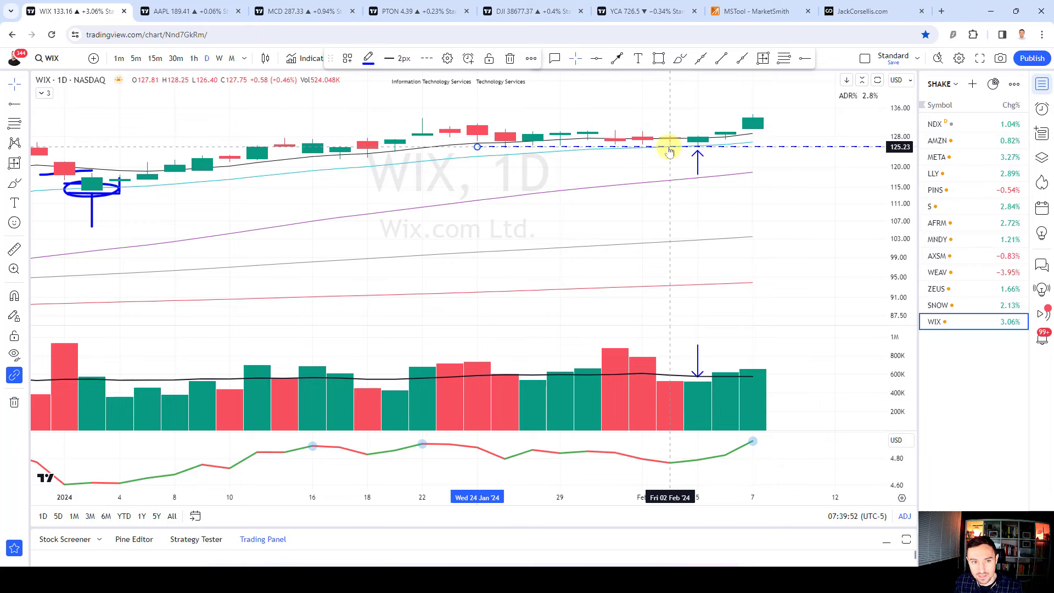
pyautogui.click(665, 205)
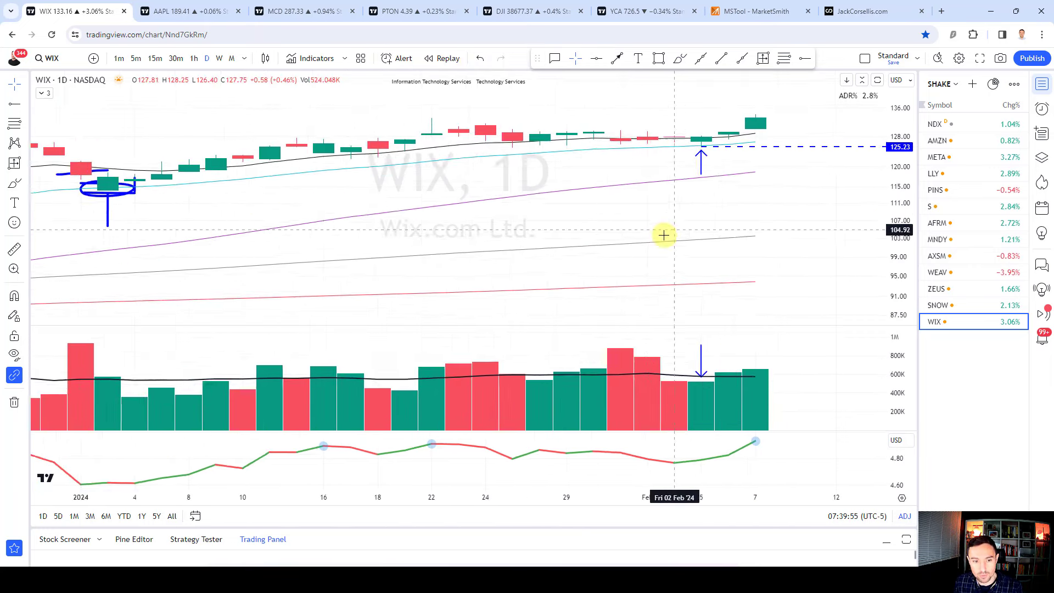
# - Switch WIX to the hourly timeframe and examine the 5 February 10:30 candle and the price action through 7 February
pyautogui.scroll(1, 664, 235)
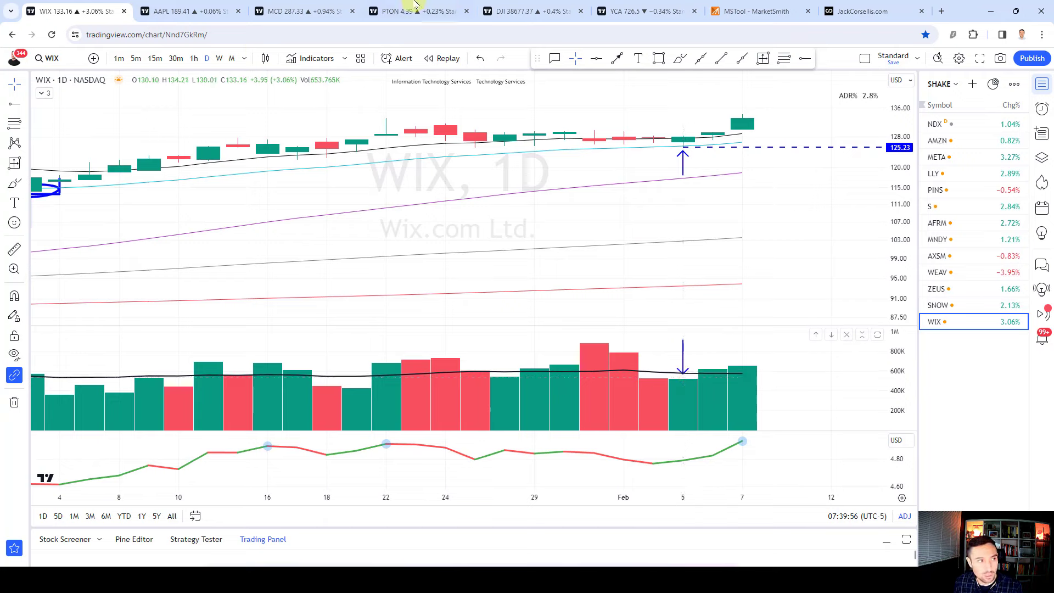
pyautogui.click(194, 58)
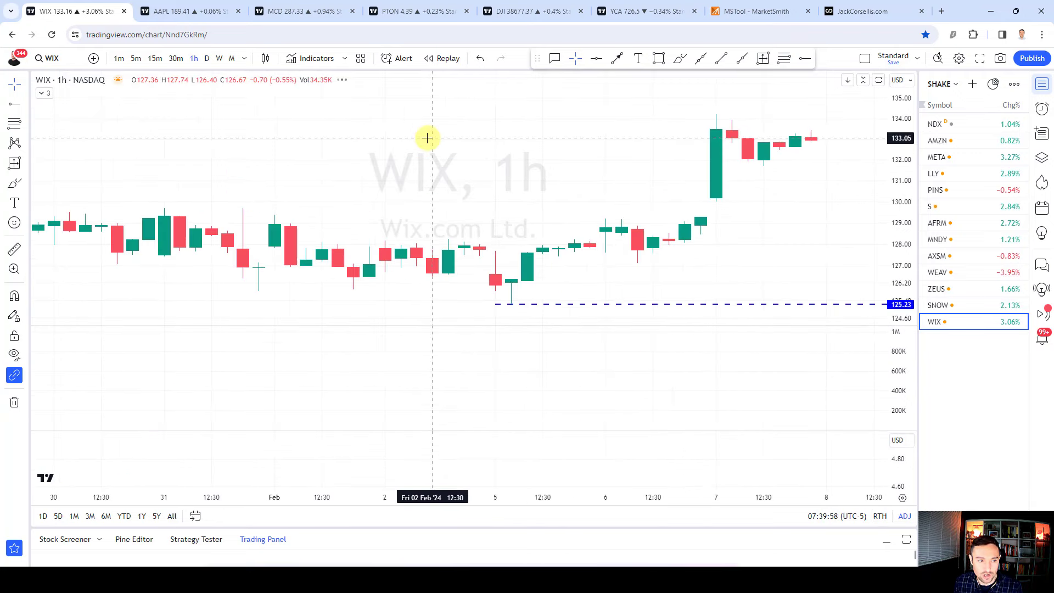
pyautogui.moveTo(258, 118); pyautogui.dragTo(630, 116)
pyautogui.scroll(5, 635, 164)
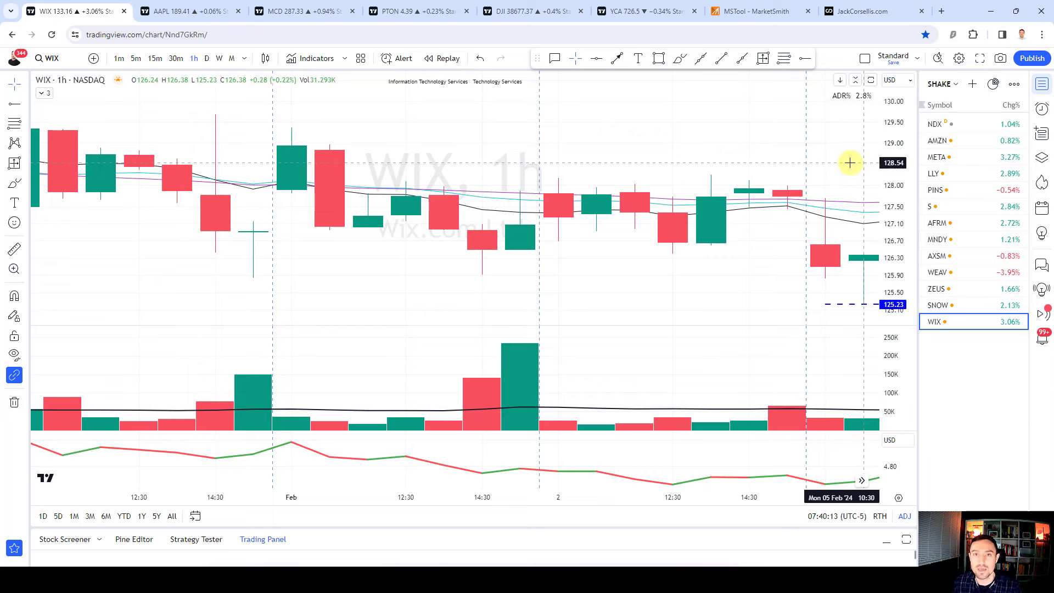
pyautogui.hscroll(10, 850, 163)
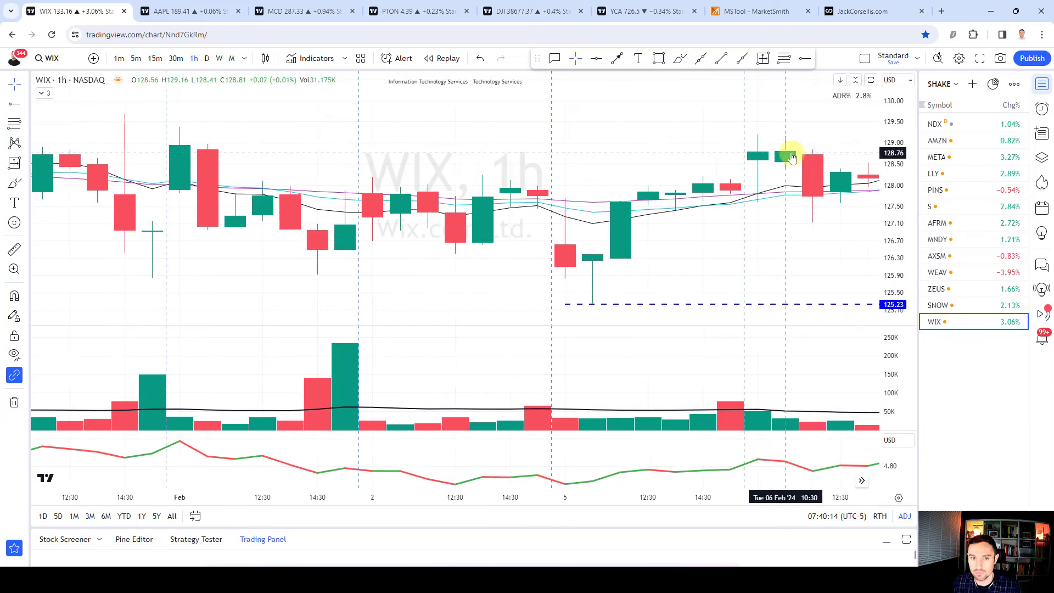
pyautogui.scroll(-8, 787, 153)
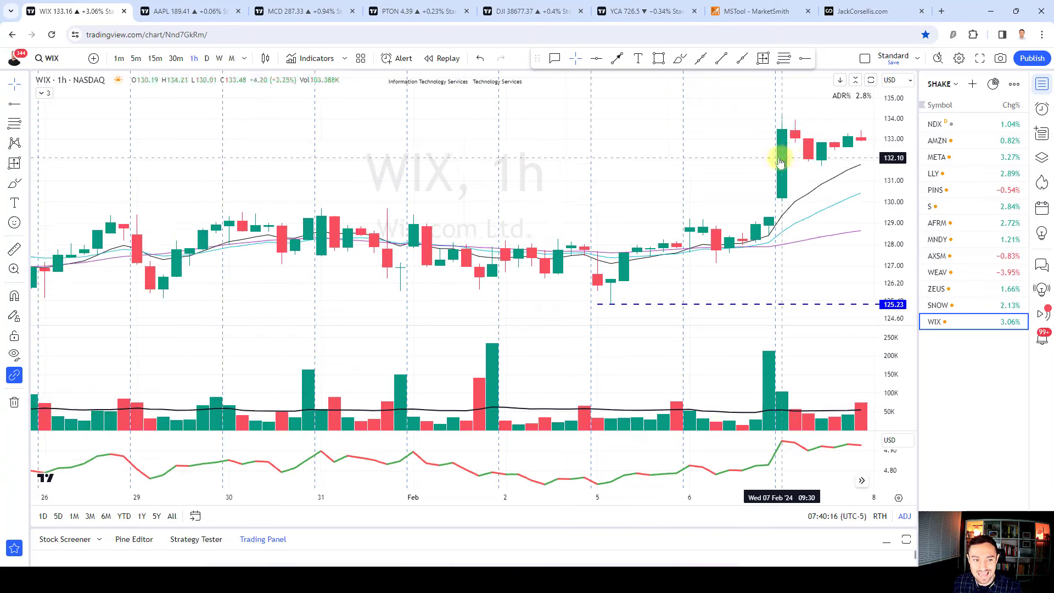
# - Return WIX to the daily timeframe and switch to the MarketSmith browser page
pyautogui.click(207, 58)
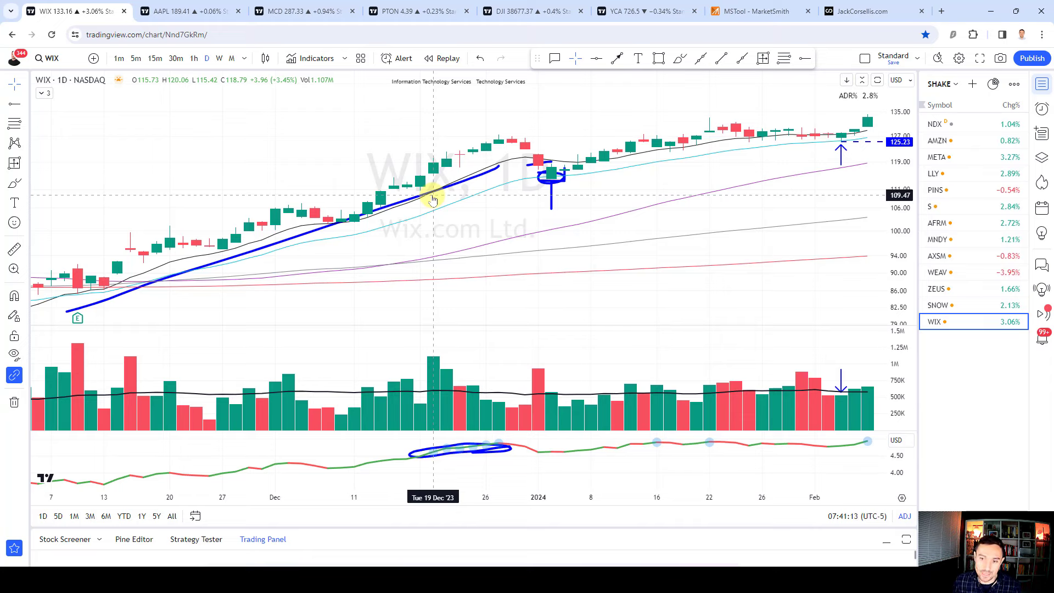
pyautogui.hotkey('ctrl', 'Tab')
pyautogui.hotkey('ctrl', 'Tab')
pyautogui.hotkey('ctrl', 'Tab')
pyautogui.hotkey('ctrl', 'Tab')
pyautogui.hotkey('ctrl', 'Tab')
pyautogui.hotkey('ctrl', 'Tab')
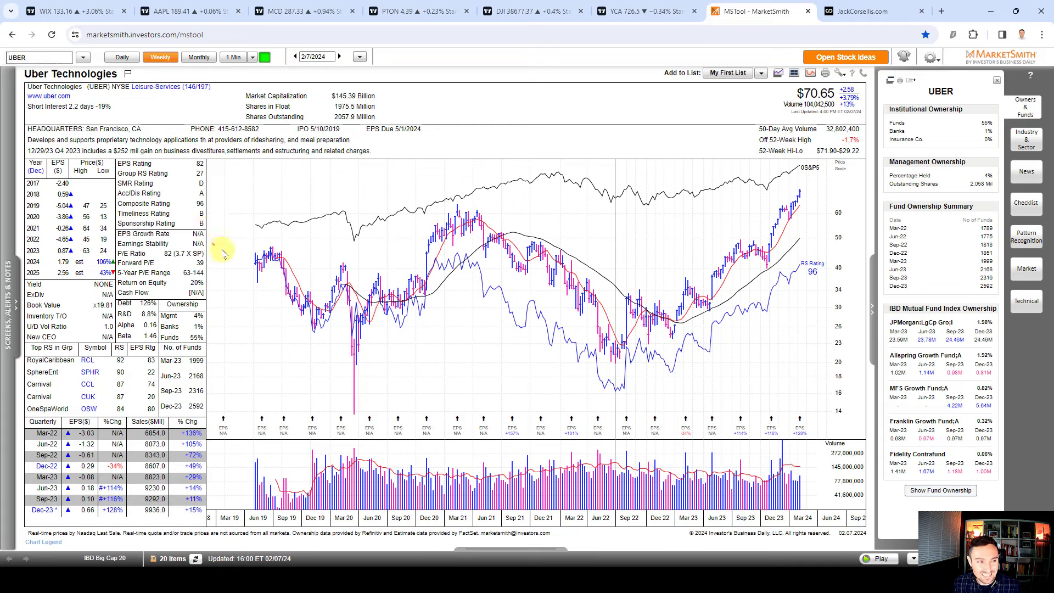
# - Mark the start of Uber's price history, its latest weekly bar and its rising RS line with red strokes
pyautogui.moveTo(214, 244); pyautogui.dragTo(244, 267)
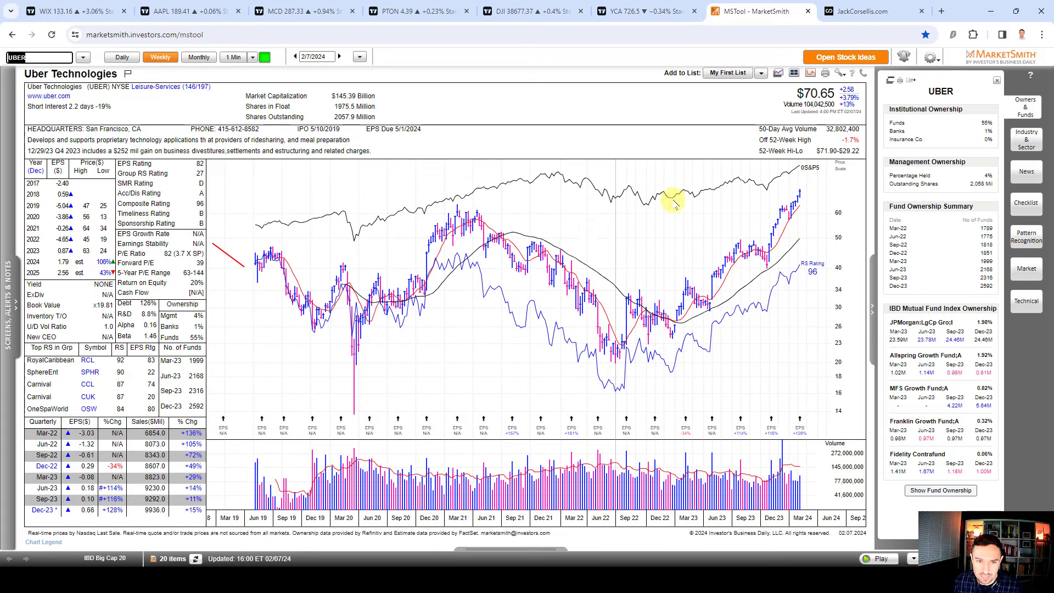
pyautogui.moveTo(756, 162); pyautogui.dragTo(794, 188)
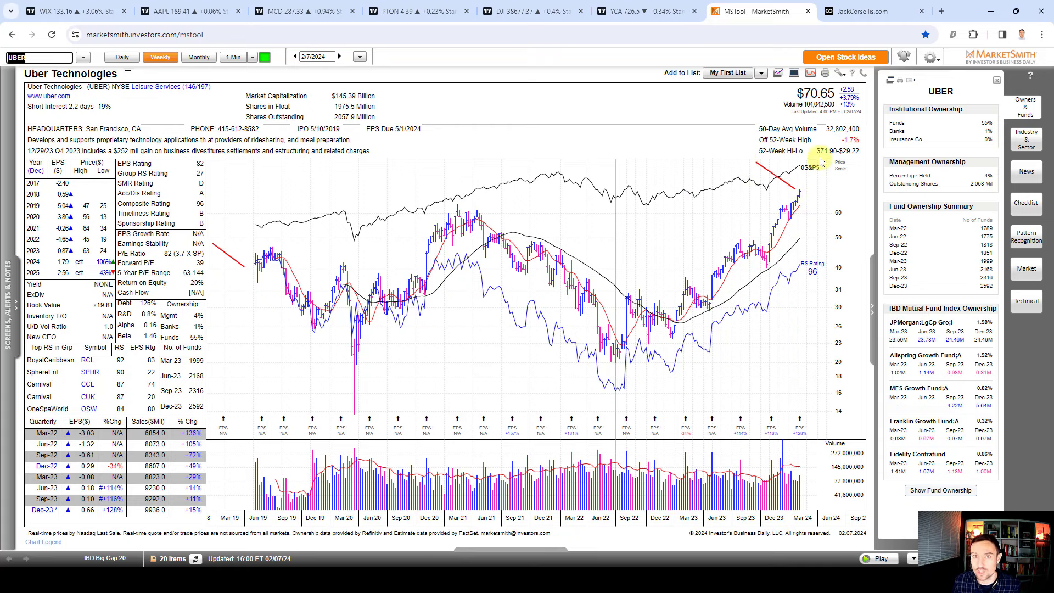
pyautogui.moveTo(630, 396); pyautogui.dragTo(798, 267)
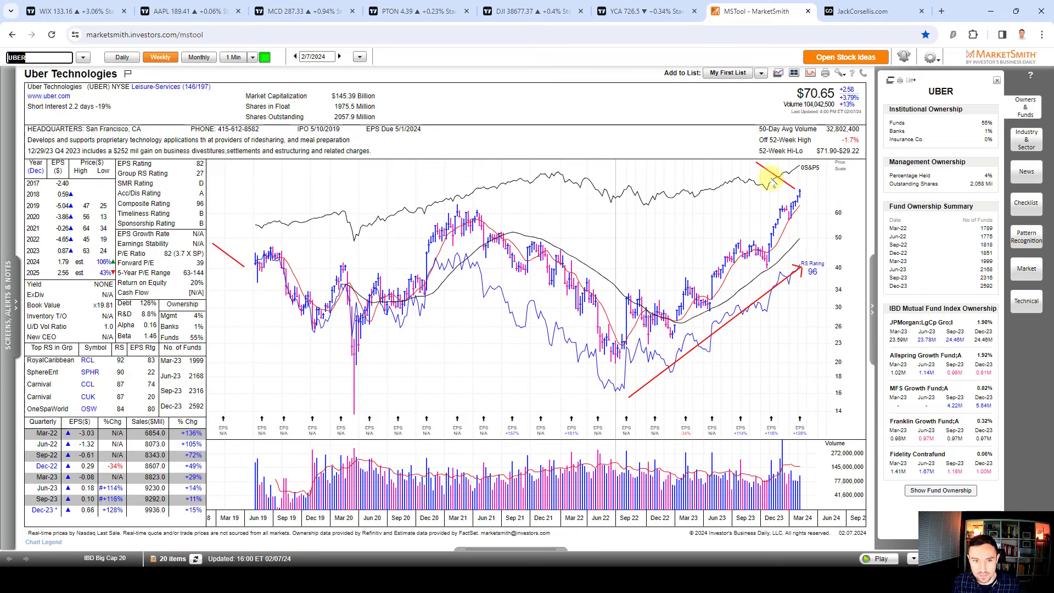
pyautogui.moveTo(822, 169); pyautogui.dragTo(807, 188)
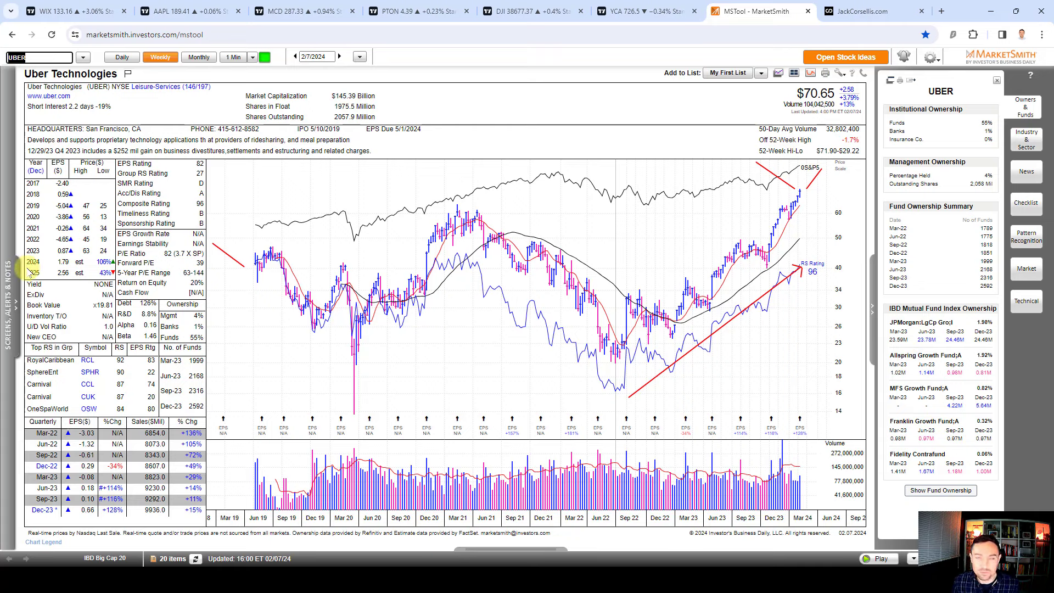
# - Underline Uber's Dec-23 quarterly row, Mar-22 sales and 2024 EPS estimate, and add another stroke beside the latest weekly bar
pyautogui.moveTo(37, 521); pyautogui.dragTo(200, 521)
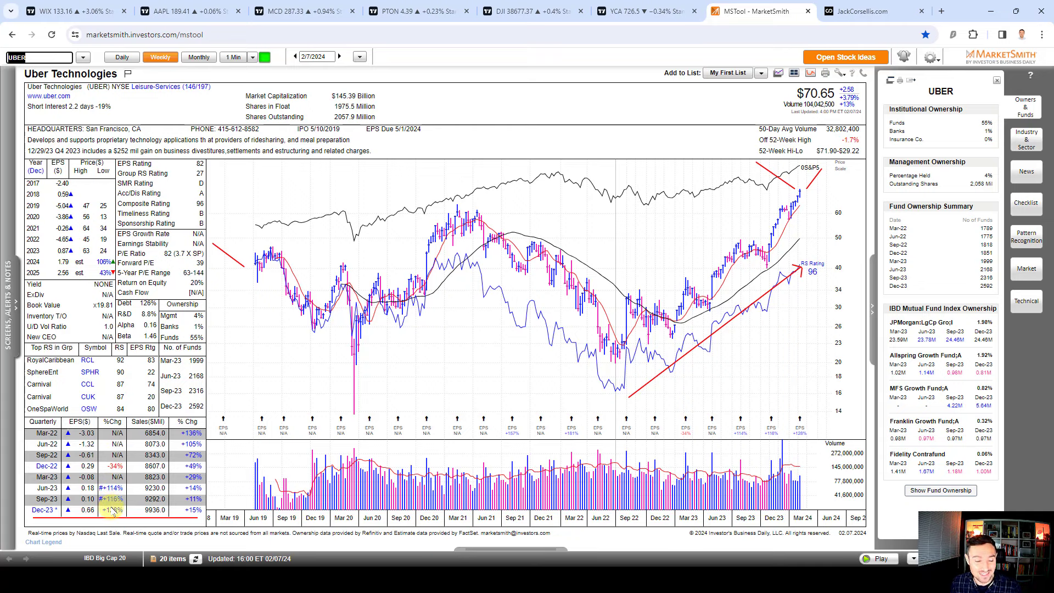
pyautogui.moveTo(795, 433)
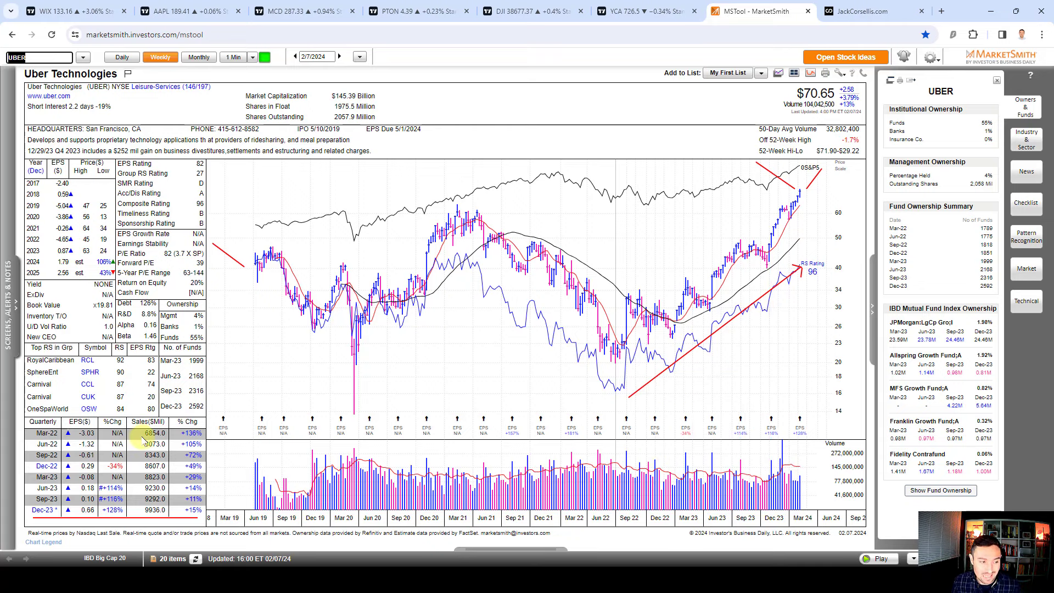
pyautogui.moveTo(145, 439); pyautogui.dragTo(165, 439)
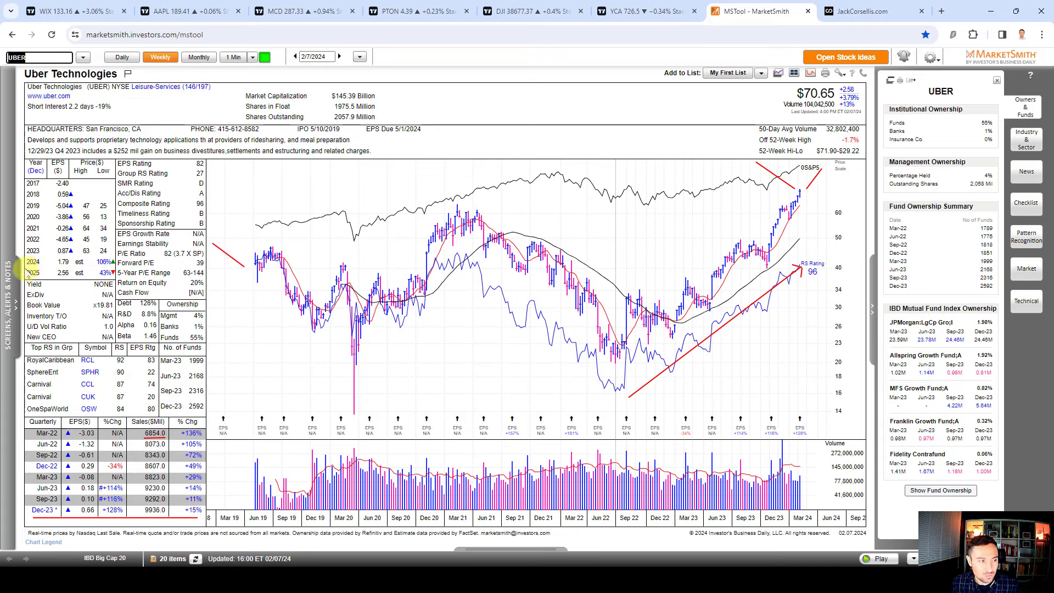
pyautogui.moveTo(26, 270); pyautogui.dragTo(114, 266)
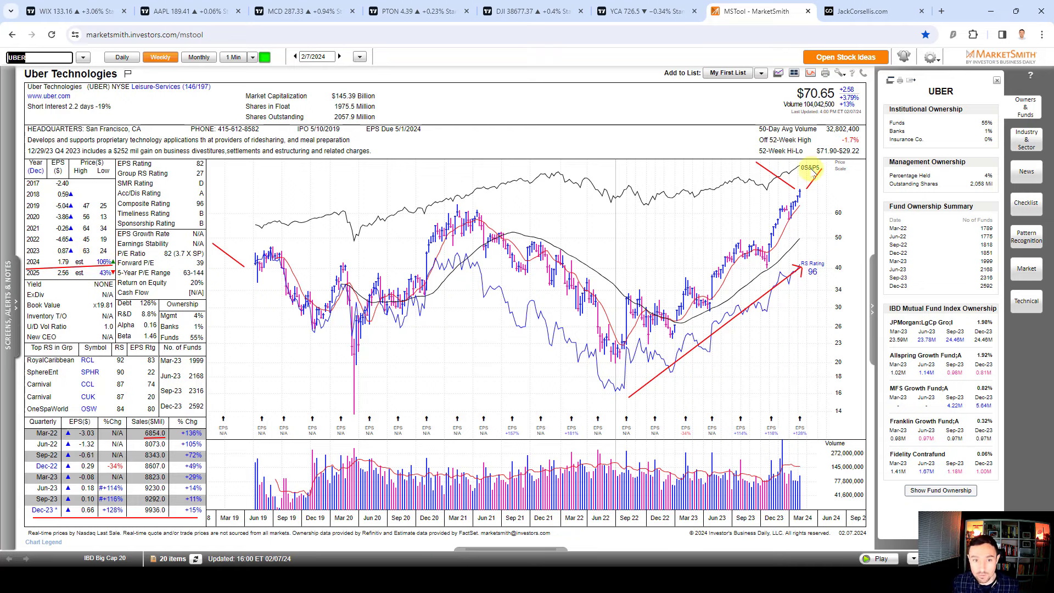
pyautogui.moveTo(827, 166); pyautogui.dragTo(810, 192)
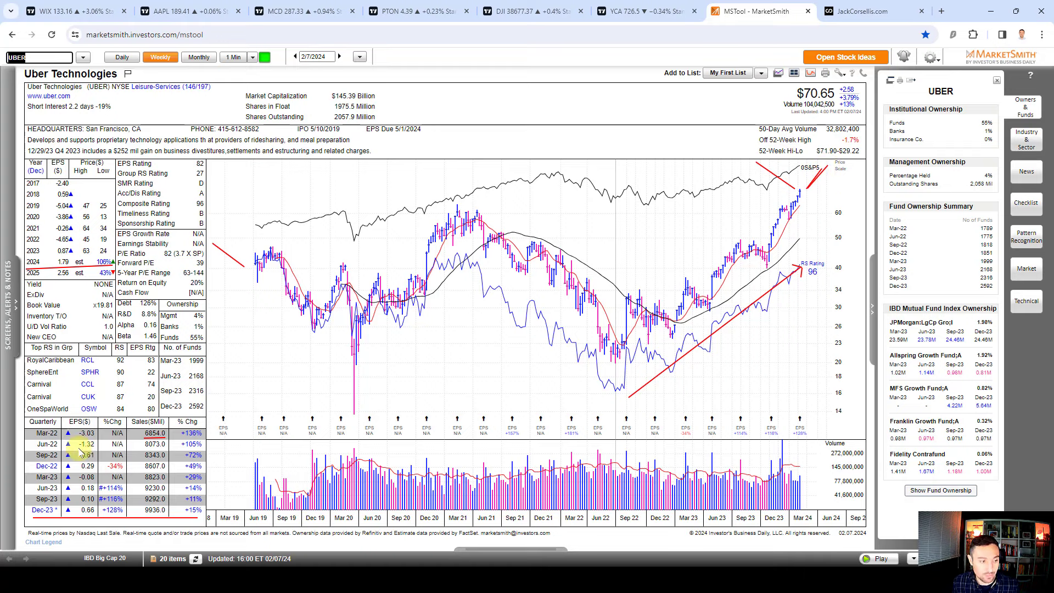
pyautogui.moveTo(108, 267); pyautogui.dragTo(25, 269)
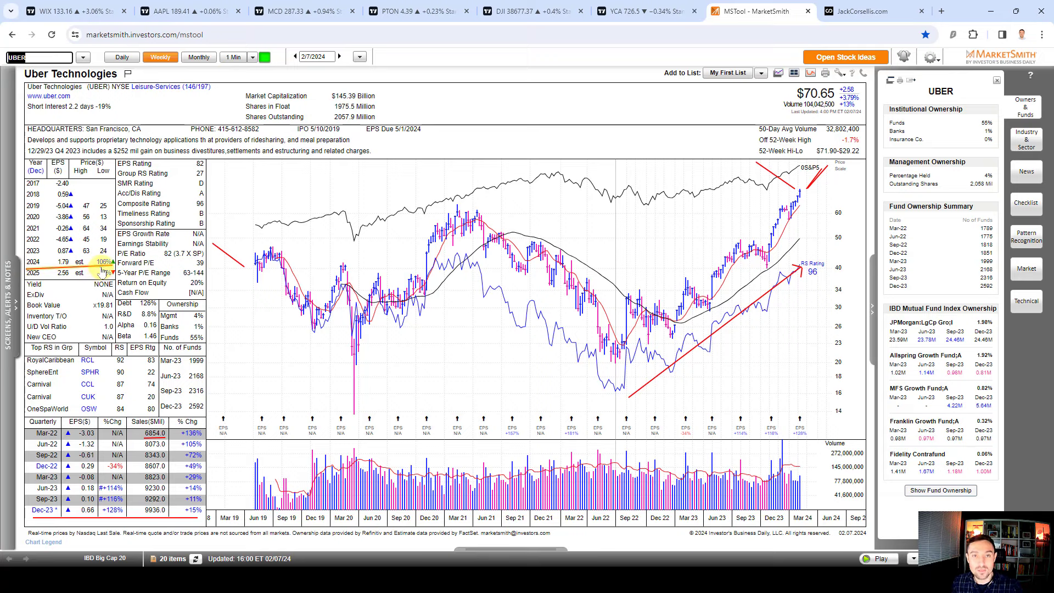
# - Load the NVDA weekly chart and mark its rising RS line, breakout level and latest weekly bars with red strokes
pyautogui.write('NVDA')
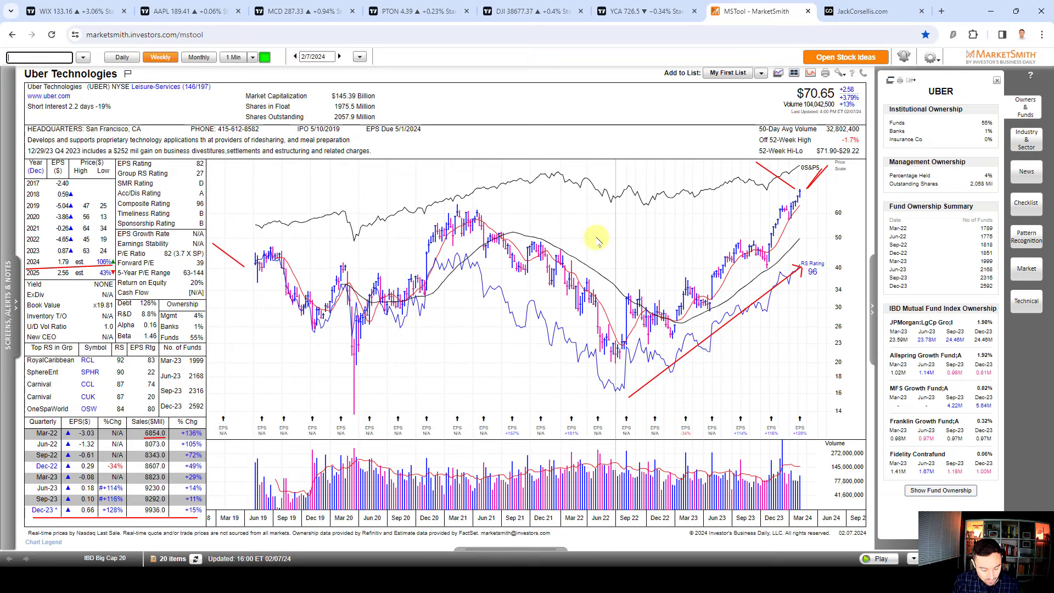
pyautogui.press('Return')
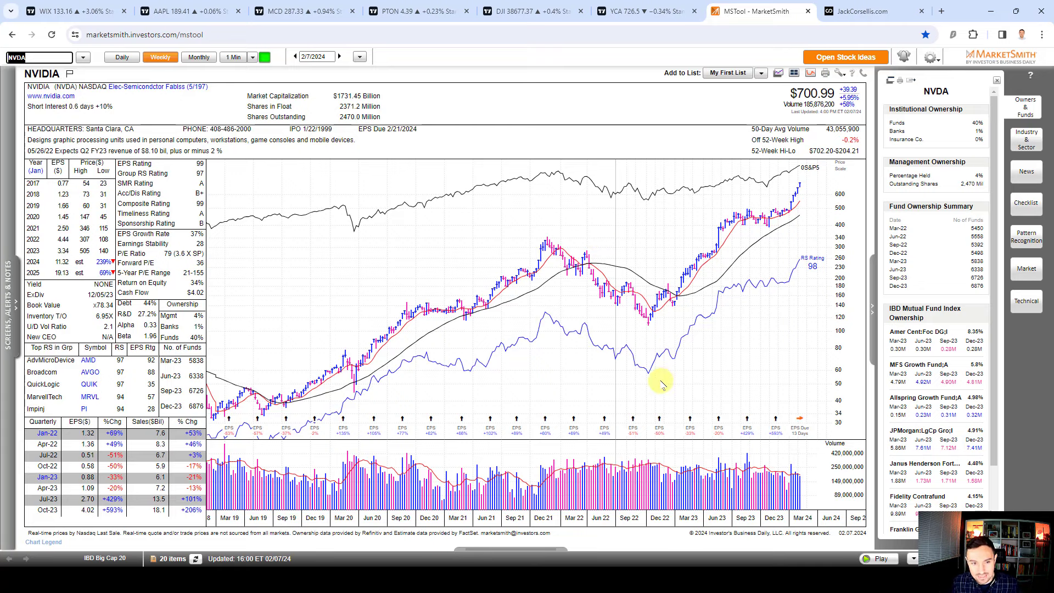
pyautogui.moveTo(661, 380); pyautogui.dragTo(800, 262)
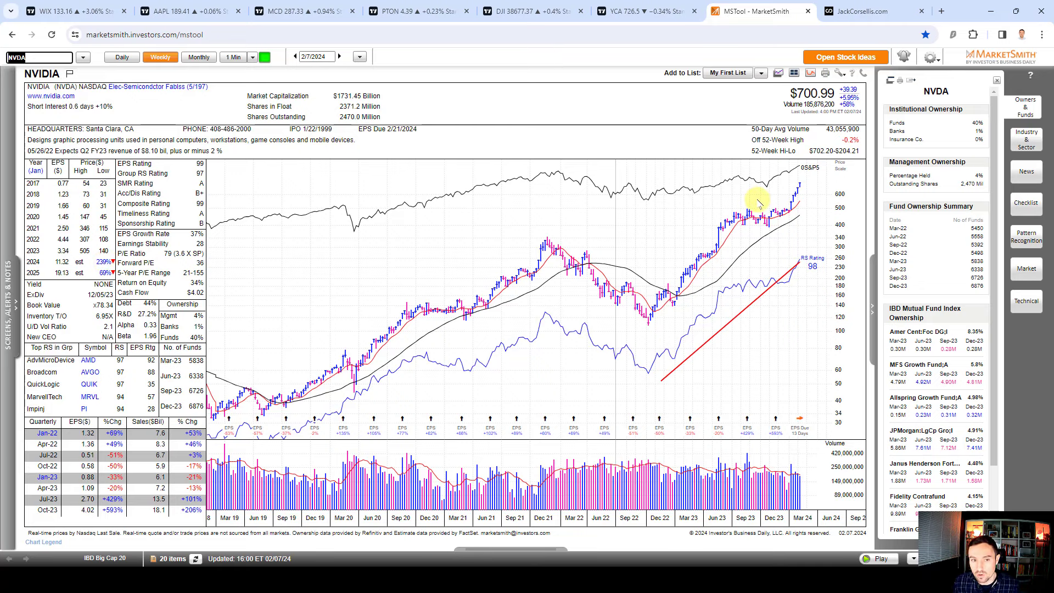
pyautogui.moveTo(745, 210)
pyautogui.mouseDown()
pyautogui.moveTo(791, 209)
pyautogui.moveTo(800, 236)
pyautogui.mouseUp()
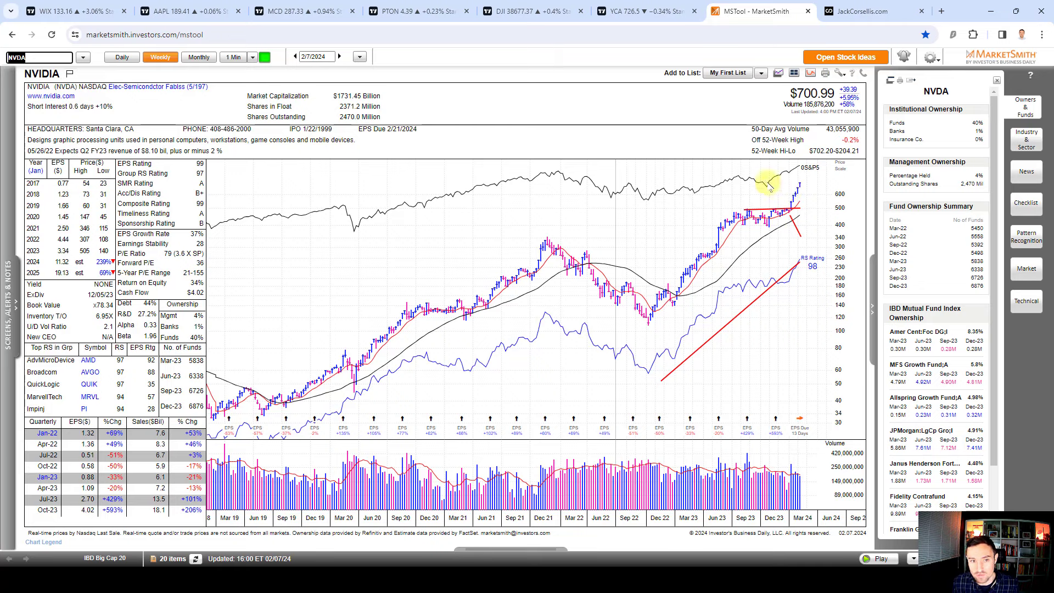
pyautogui.moveTo(768, 183); pyautogui.dragTo(793, 197)
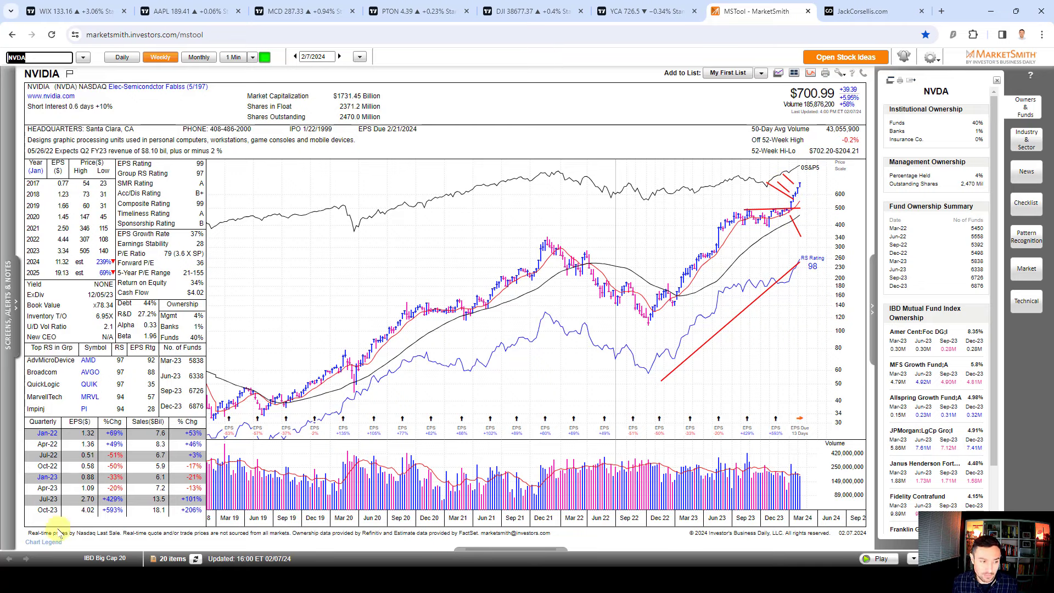
# - Underline NVDA's Oct-23 quarterly row and trace the 2020, 2021 and 2023 price advances with diagonal red lines
pyautogui.moveTo(35, 516); pyautogui.dragTo(203, 517)
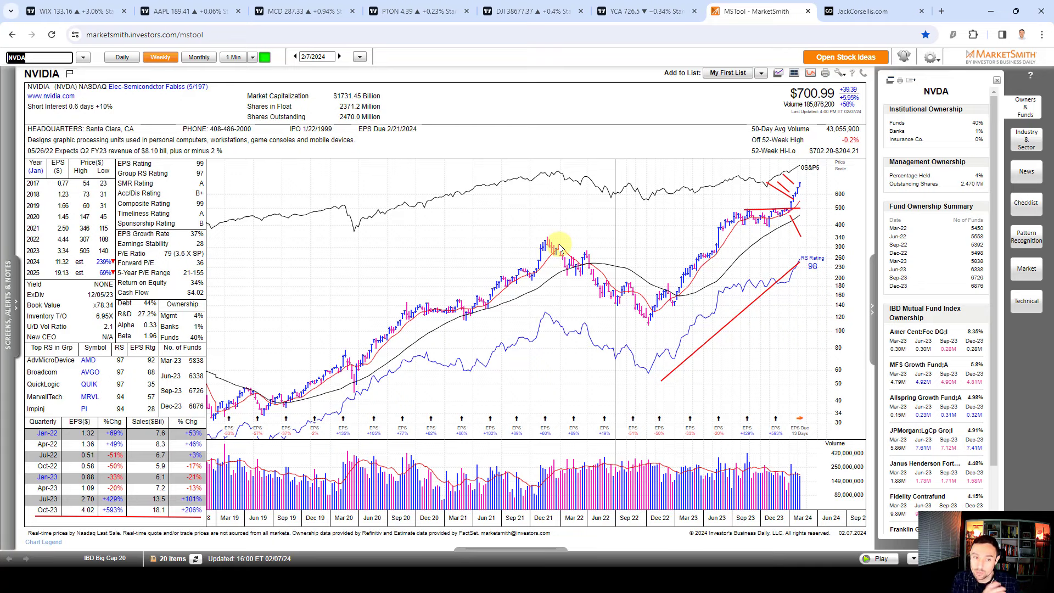
pyautogui.moveTo(667, 279); pyautogui.dragTo(716, 228)
pyautogui.moveTo(482, 290); pyautogui.dragTo(506, 273)
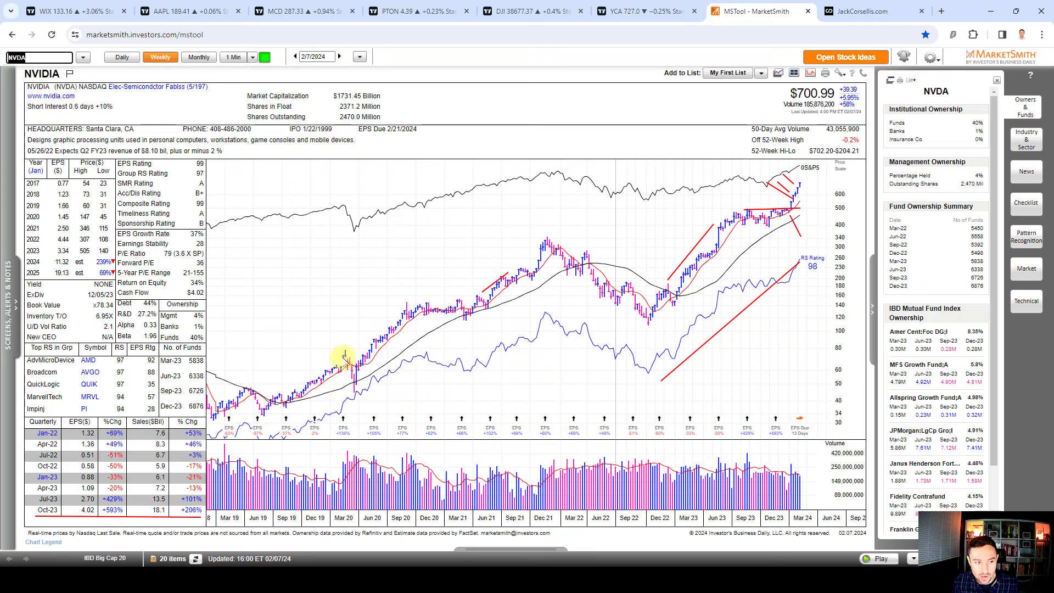
pyautogui.moveTo(355, 355); pyautogui.dragTo(406, 302)
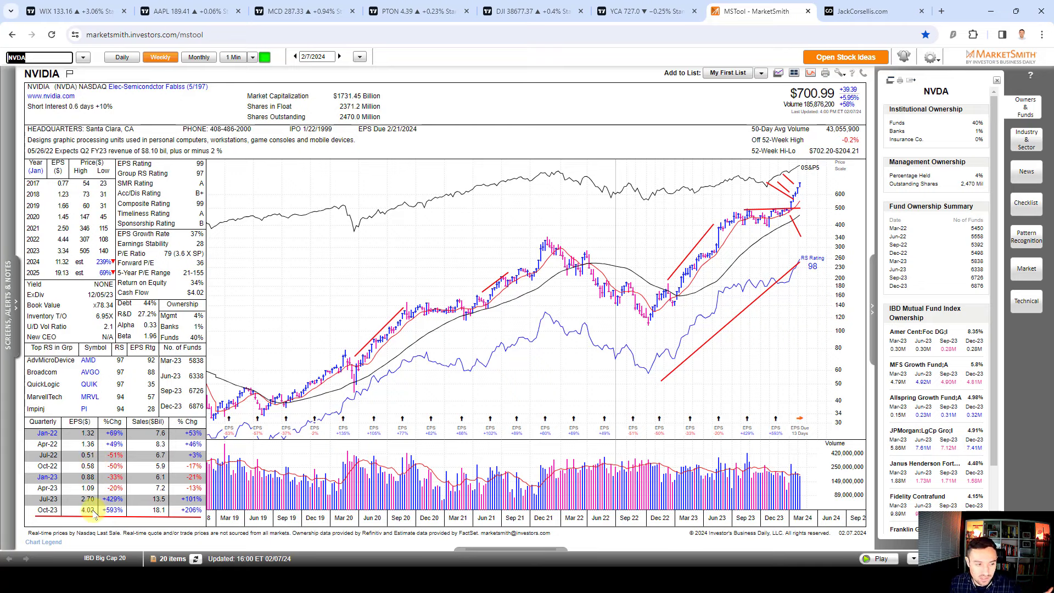
# - Underline NVDA's Jan-22 and Oct-23 sales, 2024 EPS estimate and industry group, checking the fund ownership list
pyautogui.click(158, 443)
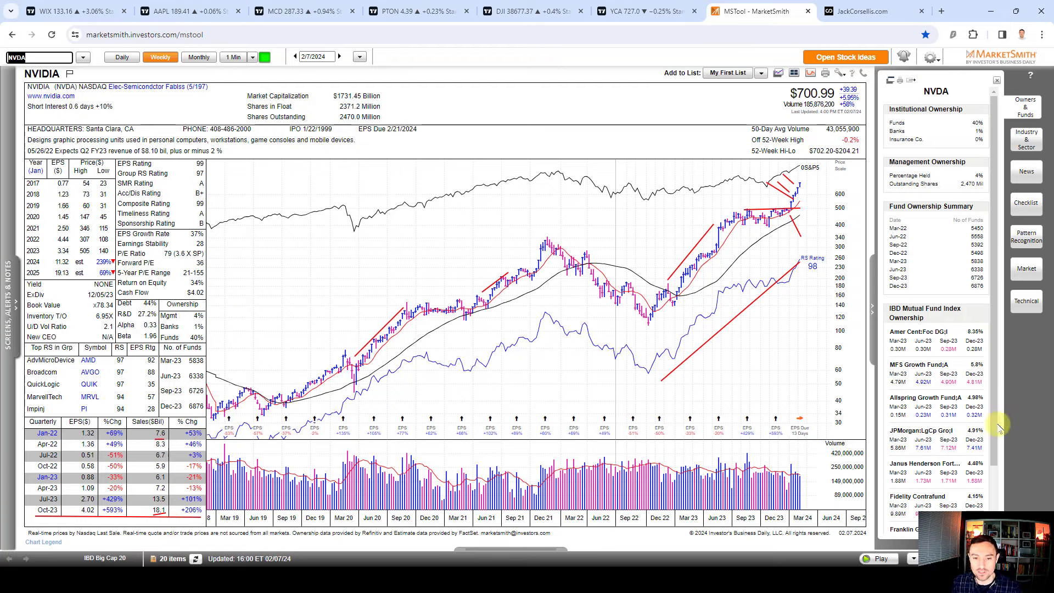
pyautogui.scroll(-2, 966, 439)
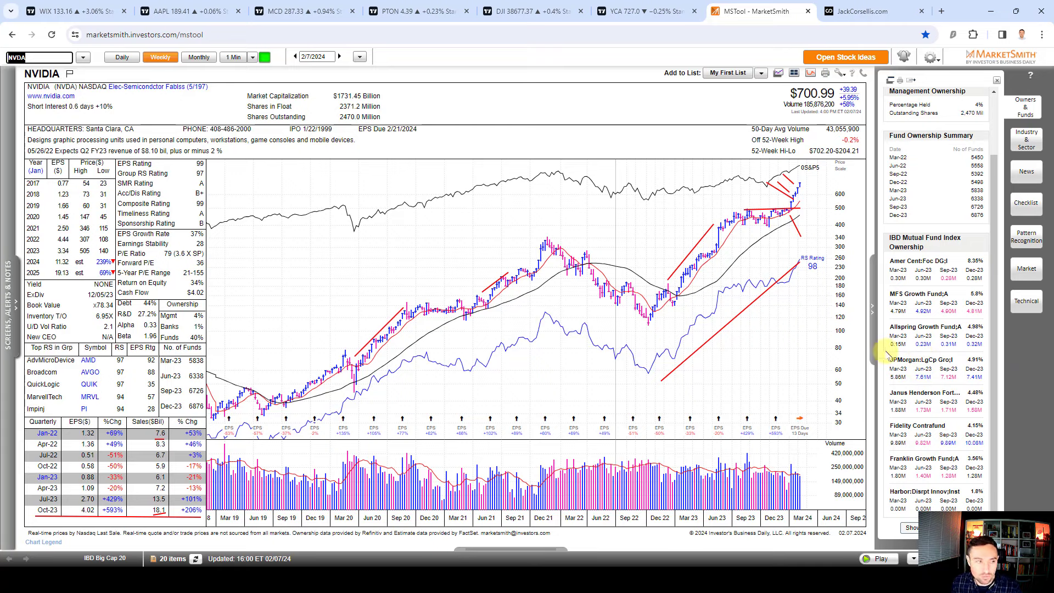
pyautogui.moveTo(25, 267); pyautogui.dragTo(116, 268)
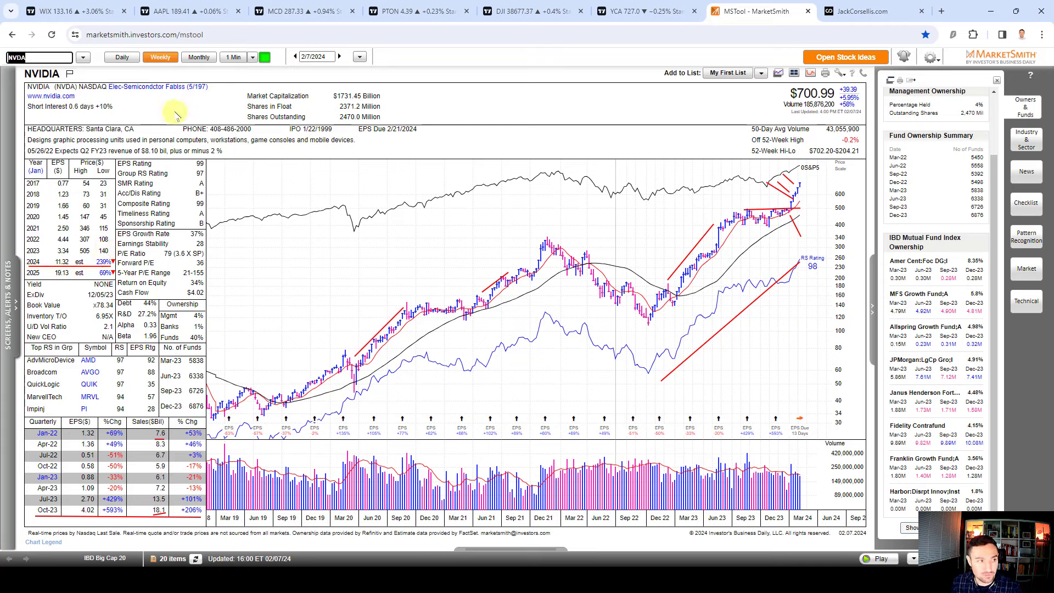
pyautogui.click(117, 96)
pyautogui.moveTo(108, 93); pyautogui.dragTo(198, 93)
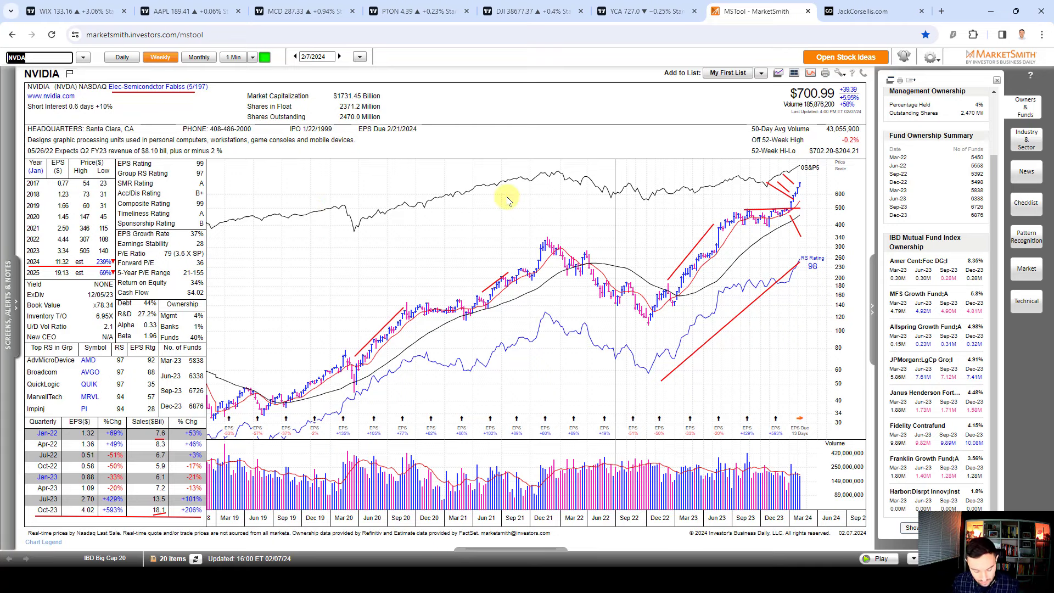
# - Load the GTLB weekly chart and underline its market capitalization
pyautogui.write('GTLB')
pyautogui.press('Return')
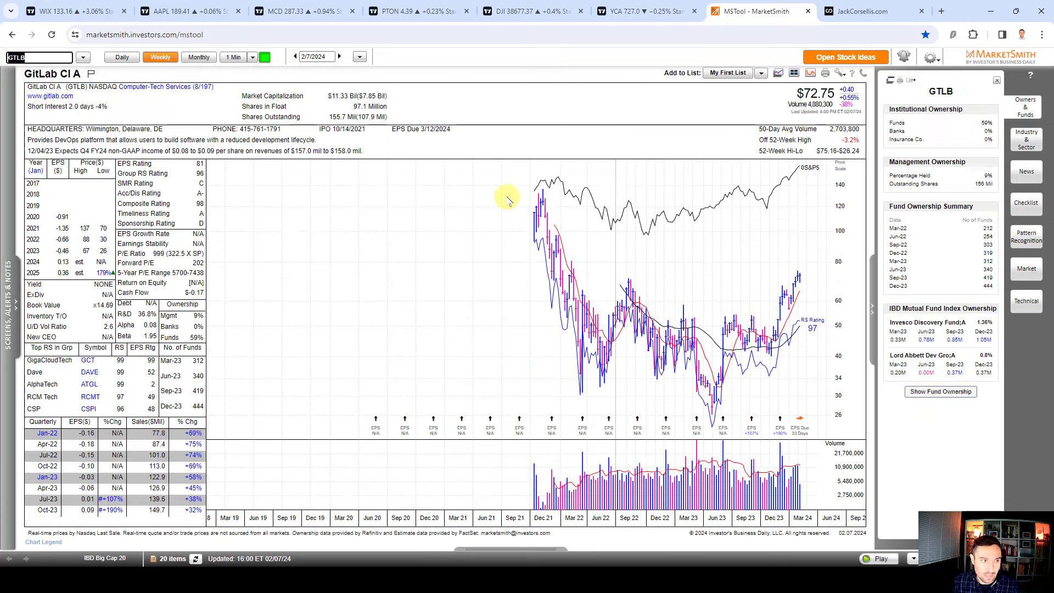
pyautogui.click(337, 104)
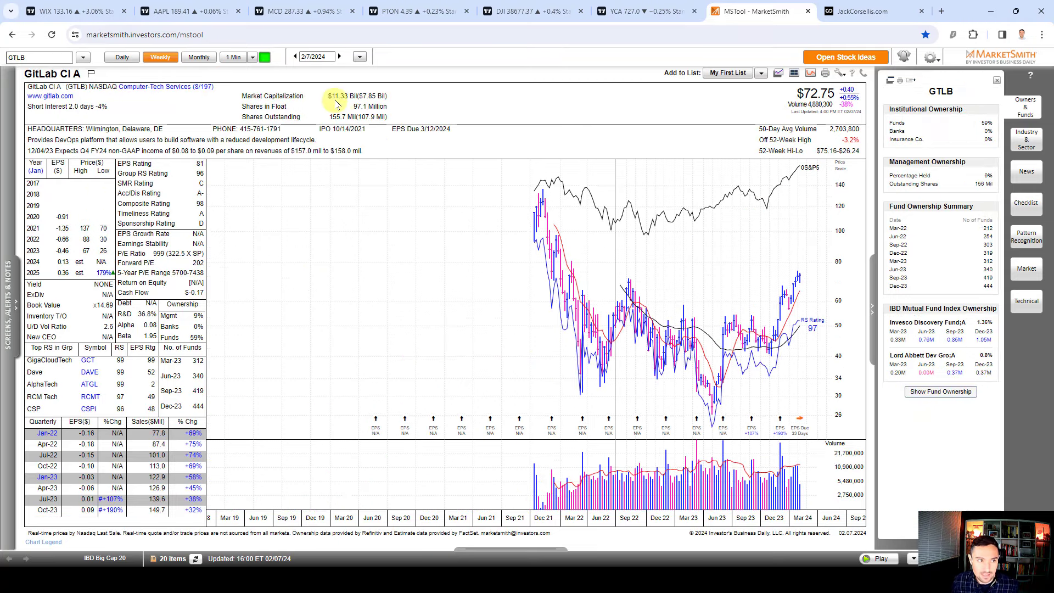
pyautogui.moveTo(328, 100); pyautogui.dragTo(351, 100)
# - Underline GTLB's Oct-23 quarterly row, its Jan-22 and Oct-23 sales, and the 2025 EPS estimate
pyautogui.moveTo(39, 518); pyautogui.dragTo(197, 517)
pyautogui.moveTo(152, 439); pyautogui.dragTo(164, 437)
pyautogui.moveTo(148, 516); pyautogui.dragTo(157, 518)
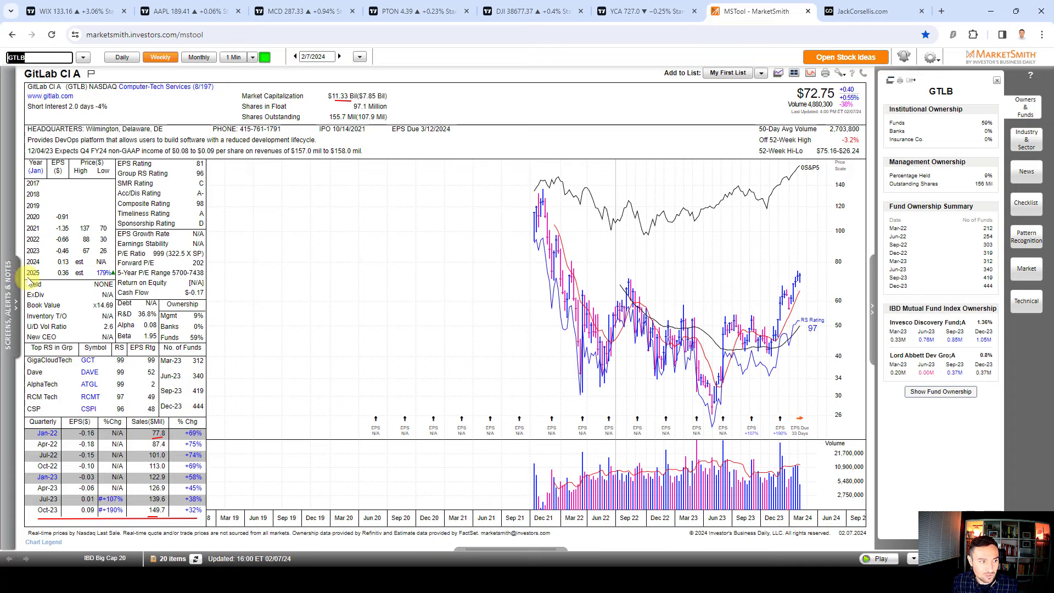
pyautogui.moveTo(28, 278); pyautogui.dragTo(110, 278)
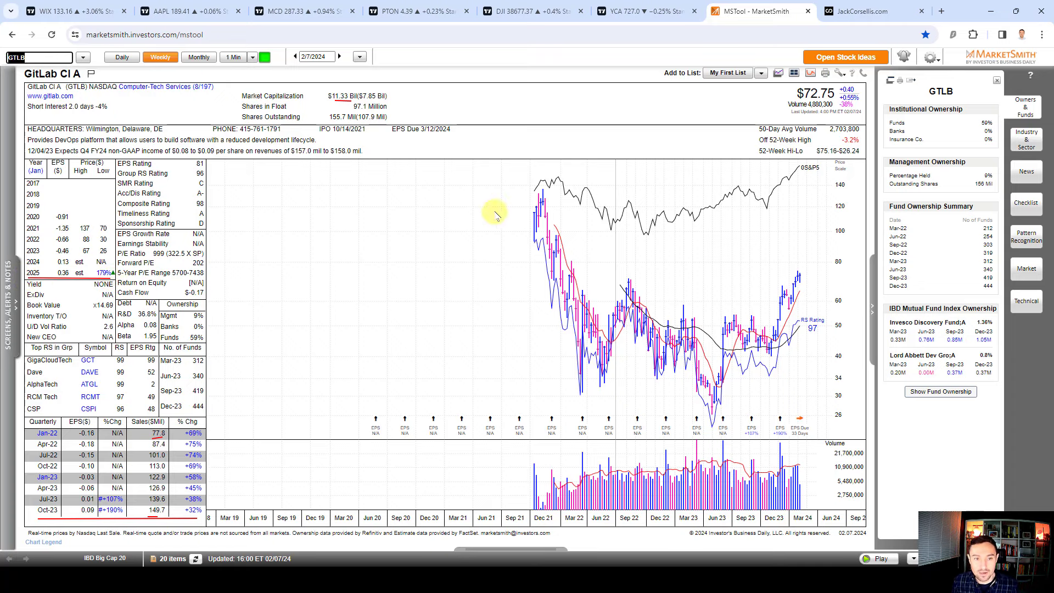
# - Mark GTLB's first bars, its 2022 and 2023 lows, the late-2023 base with its breakout level, and the latest price in red
pyautogui.moveTo(460, 201); pyautogui.dragTo(521, 225)
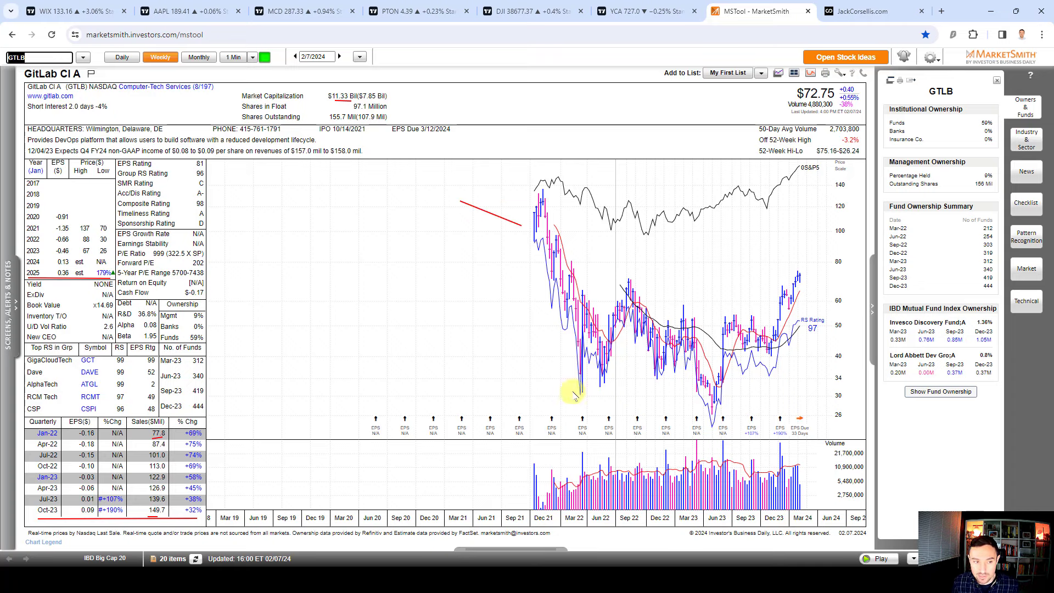
pyautogui.moveTo(560, 385); pyautogui.dragTo(612, 376)
pyautogui.moveTo(678, 394); pyautogui.dragTo(735, 396)
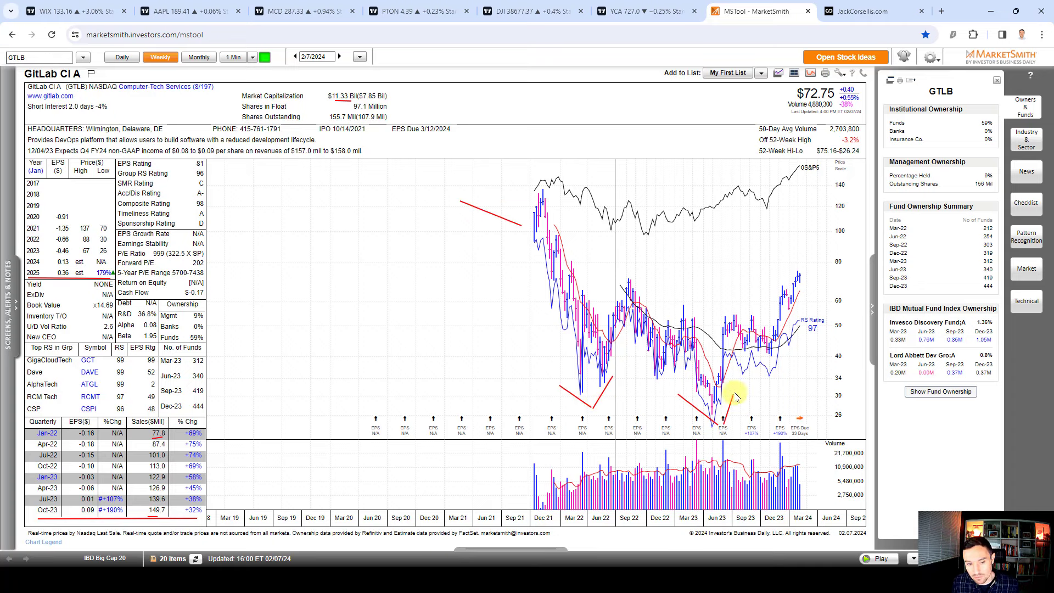
pyautogui.moveTo(745, 349)
pyautogui.mouseDown()
pyautogui.moveTo(772, 353)
pyautogui.moveTo(797, 313)
pyautogui.mouseUp()
pyautogui.moveTo(755, 390)
pyautogui.mouseDown()
pyautogui.moveTo(774, 417)
pyautogui.moveTo(765, 437)
pyautogui.mouseUp()
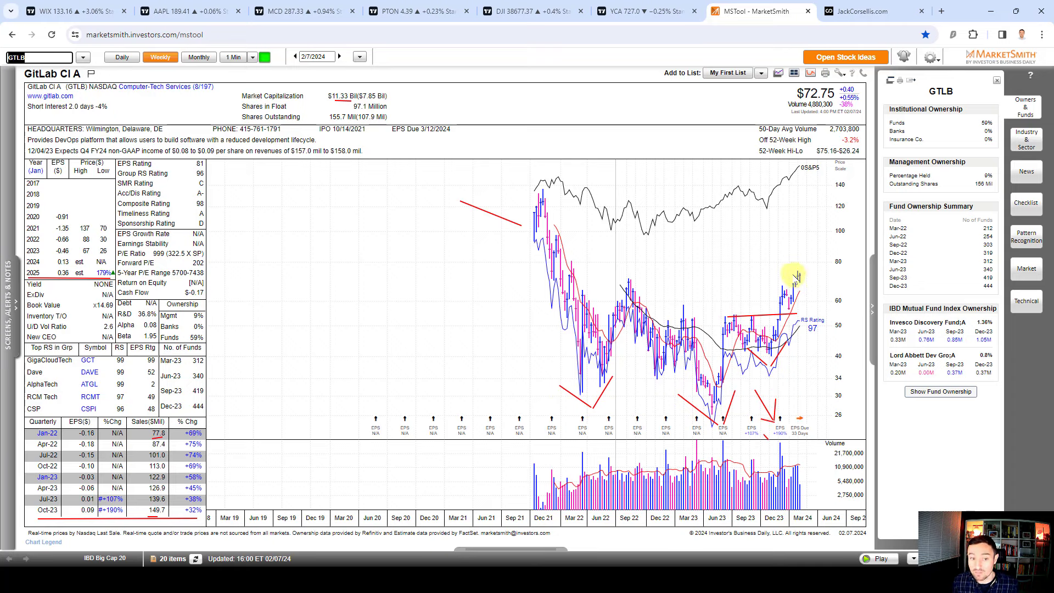
pyautogui.moveTo(796, 275); pyautogui.dragTo(828, 281)
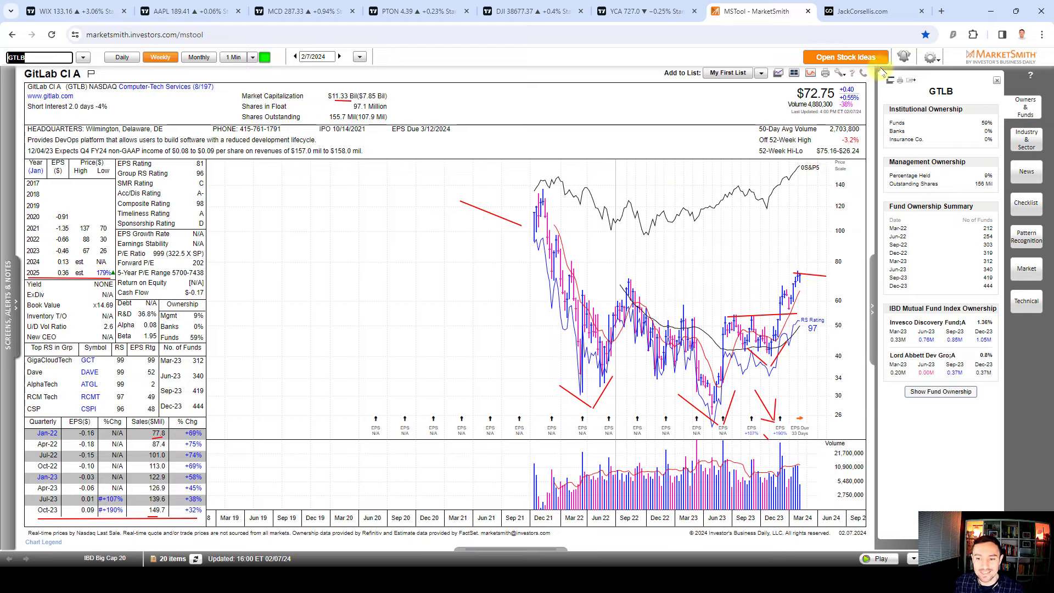
# - Switch to the StockScreenHero page and examine the available preset screens, including US - Powerful Uptrend with High Dollar Volume + ADR%
pyautogui.click(889, 13)
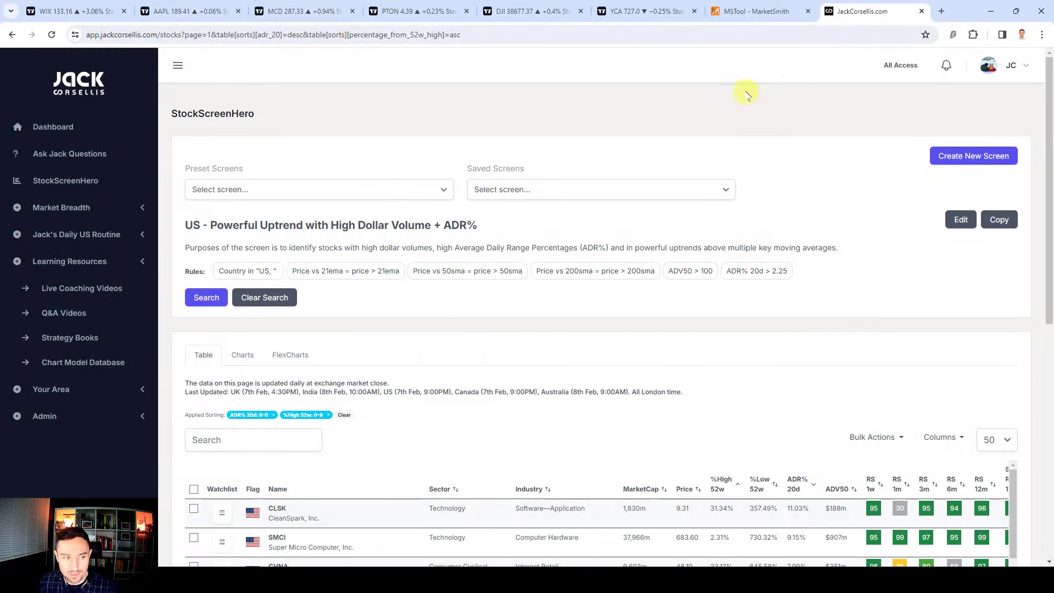
pyautogui.click(270, 191)
pyautogui.scroll(-2, 266, 282)
pyautogui.scroll(2, 265, 282)
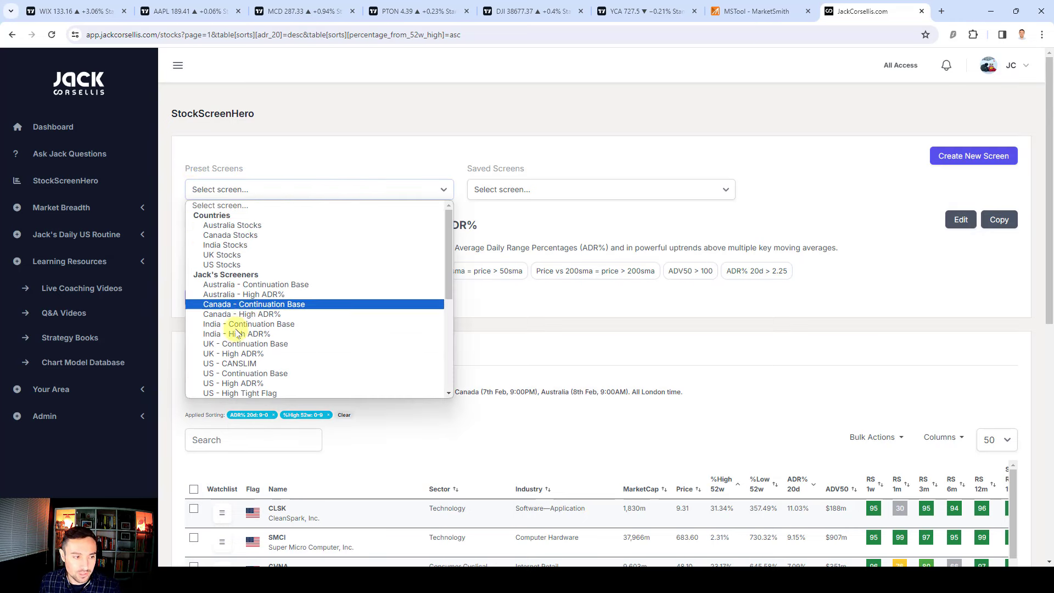
pyautogui.scroll(-2, 242, 296)
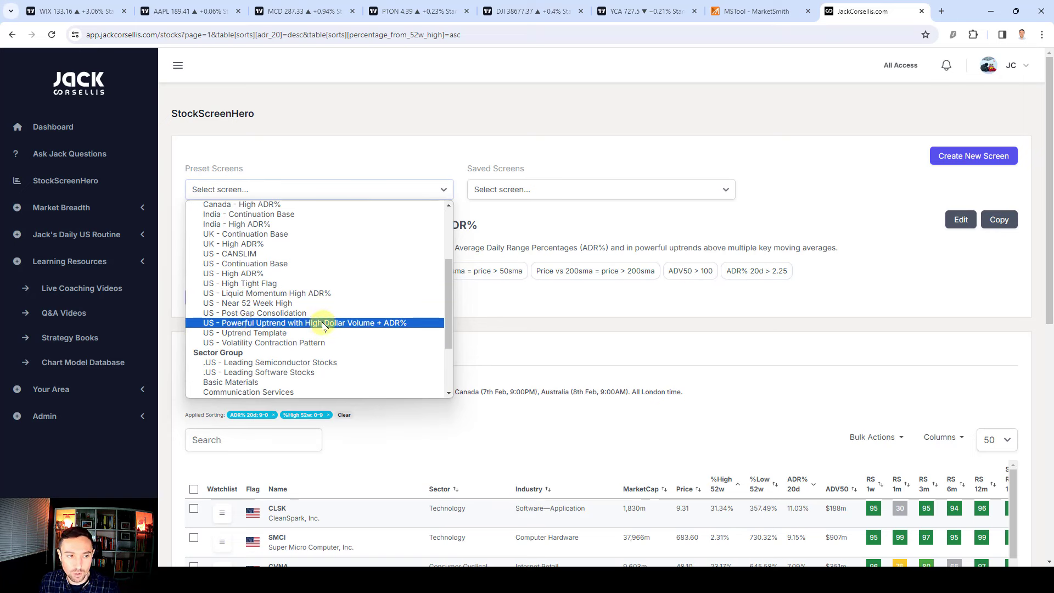
pyautogui.click(785, 189)
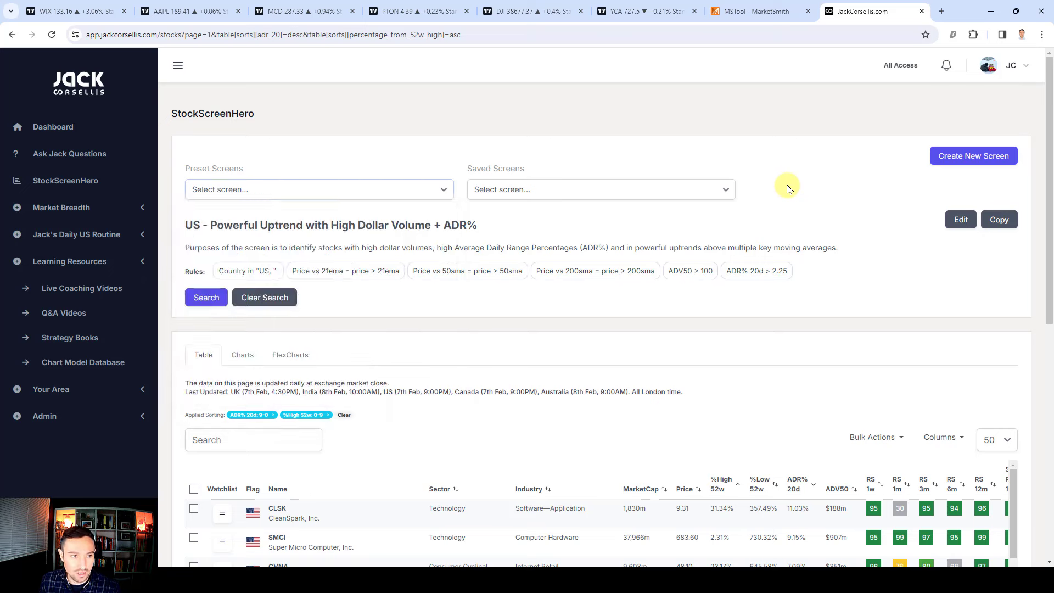
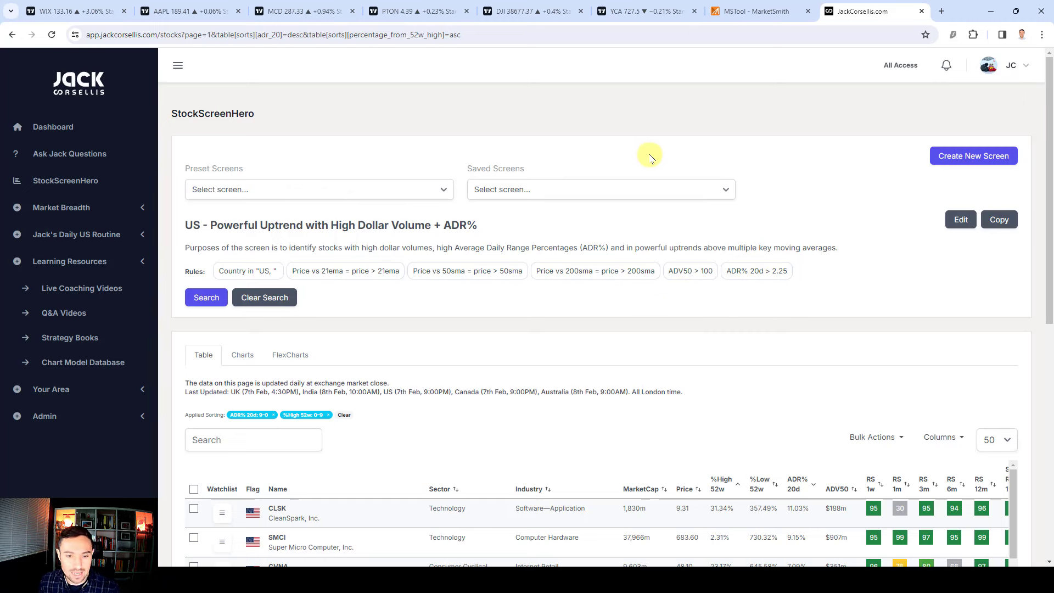
# - Review the screen results and sort them by 20-day ADR% descending and 52-week %High ascending
pyautogui.scroll(-8, 649, 157)
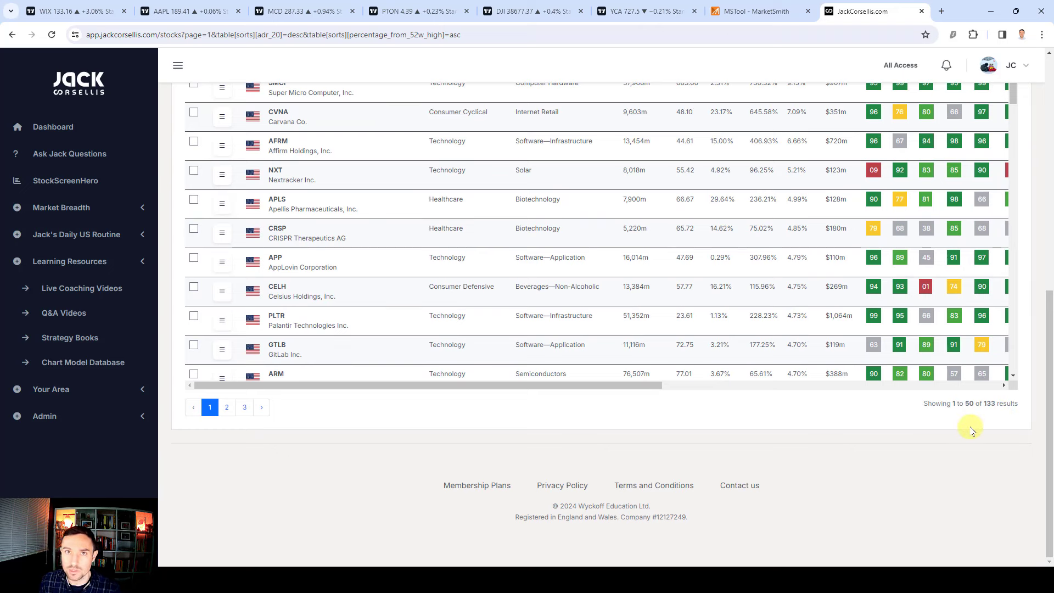
pyautogui.scroll(10, 623, 483)
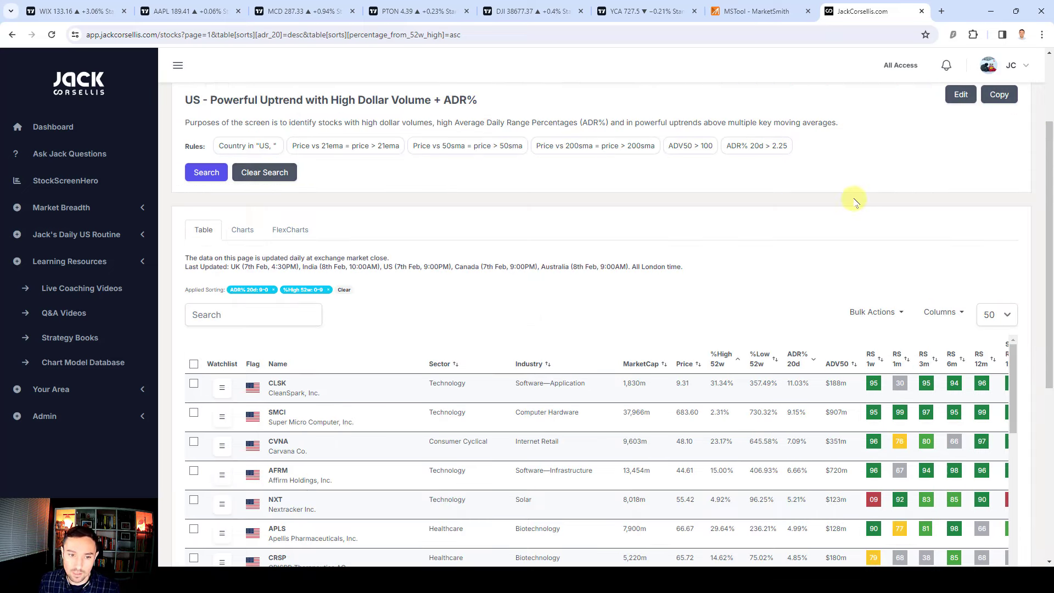
pyautogui.scroll(-1, 813, 299)
pyautogui.click(812, 299)
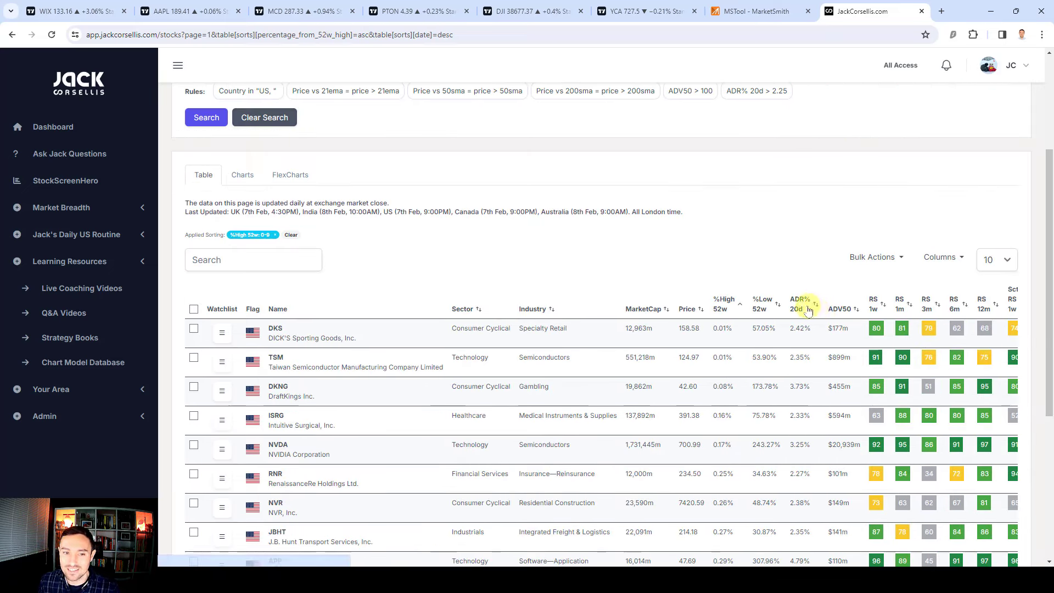
pyautogui.click(754, 303)
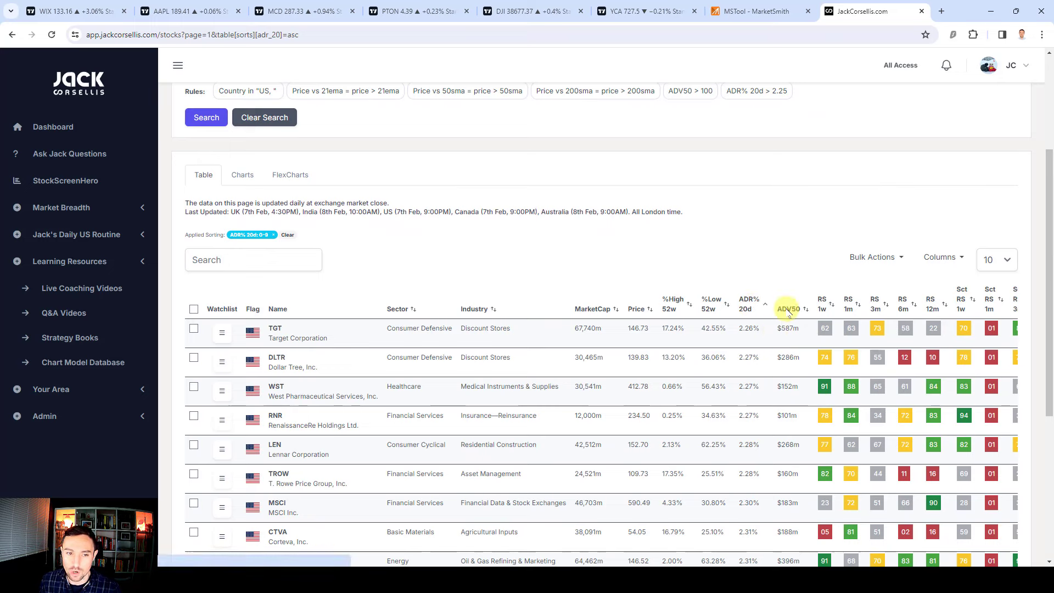
pyautogui.scroll(-1, 744, 233)
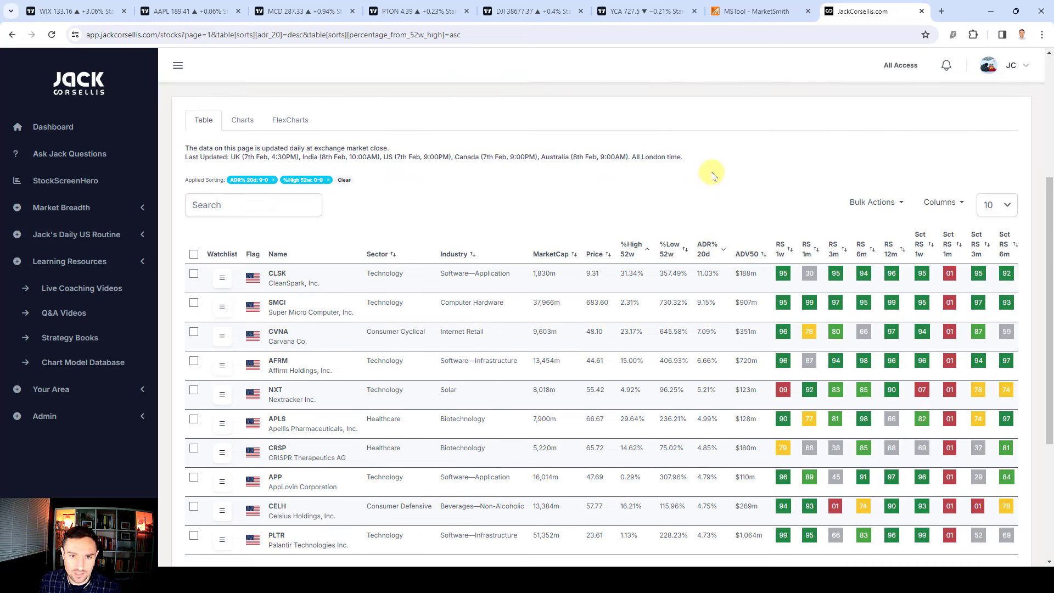
# - Show 40 results per page and display the screened stocks as charts
pyautogui.click(996, 205)
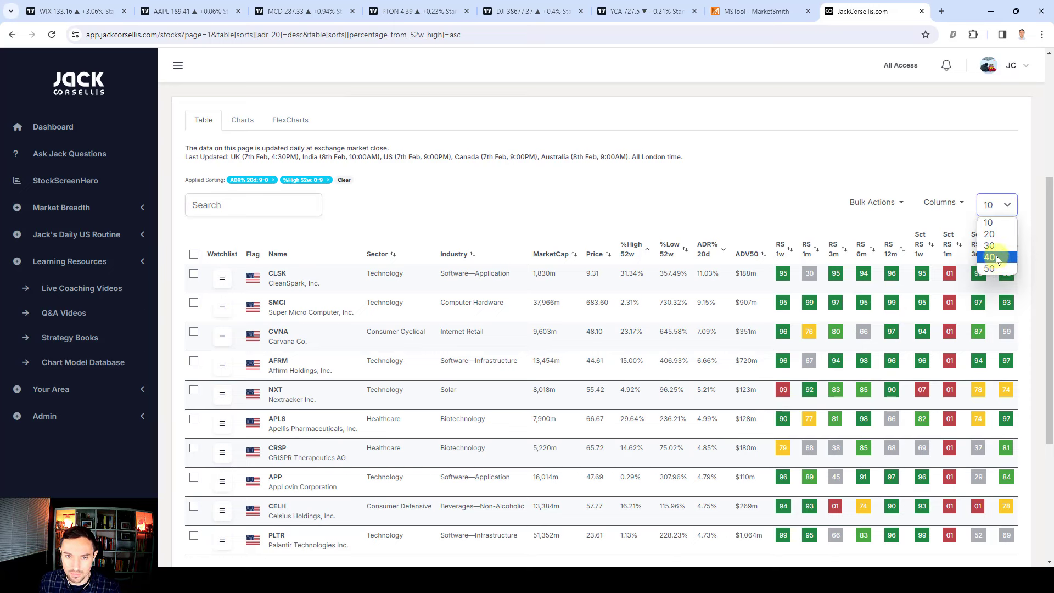
pyautogui.click(996, 257)
pyautogui.click(996, 205)
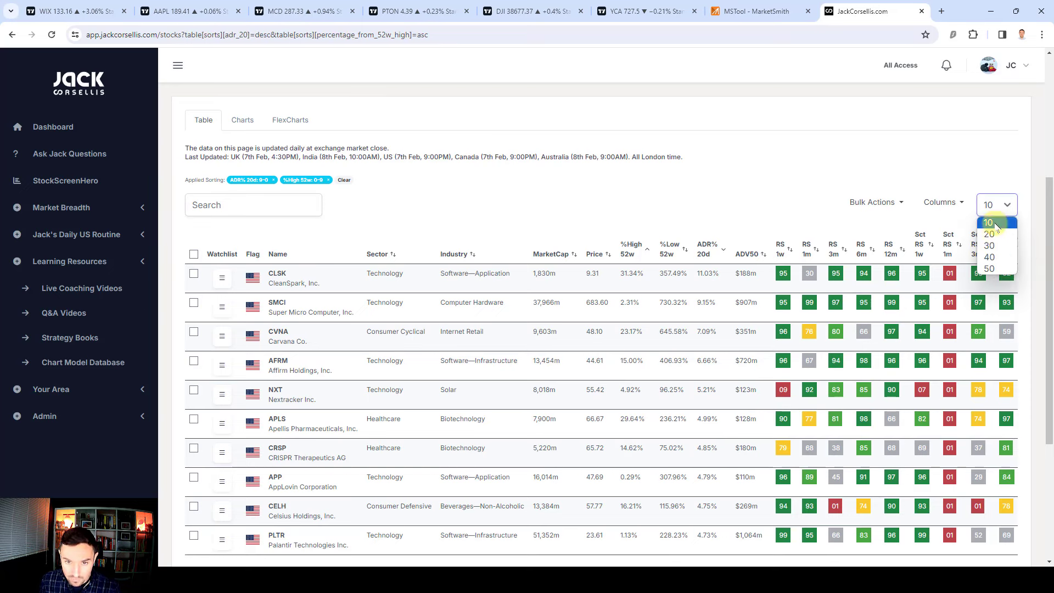
pyautogui.click(994, 257)
pyautogui.click(244, 119)
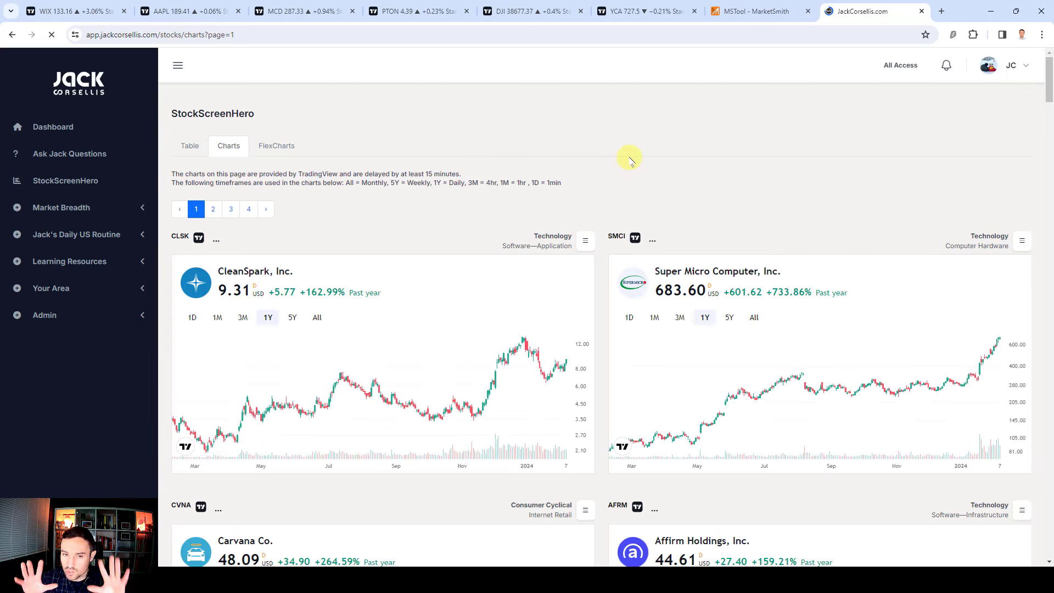
# - Check the Your Area options, then compare Carvana's five-year chart with its one-year chart
pyautogui.click(115, 288)
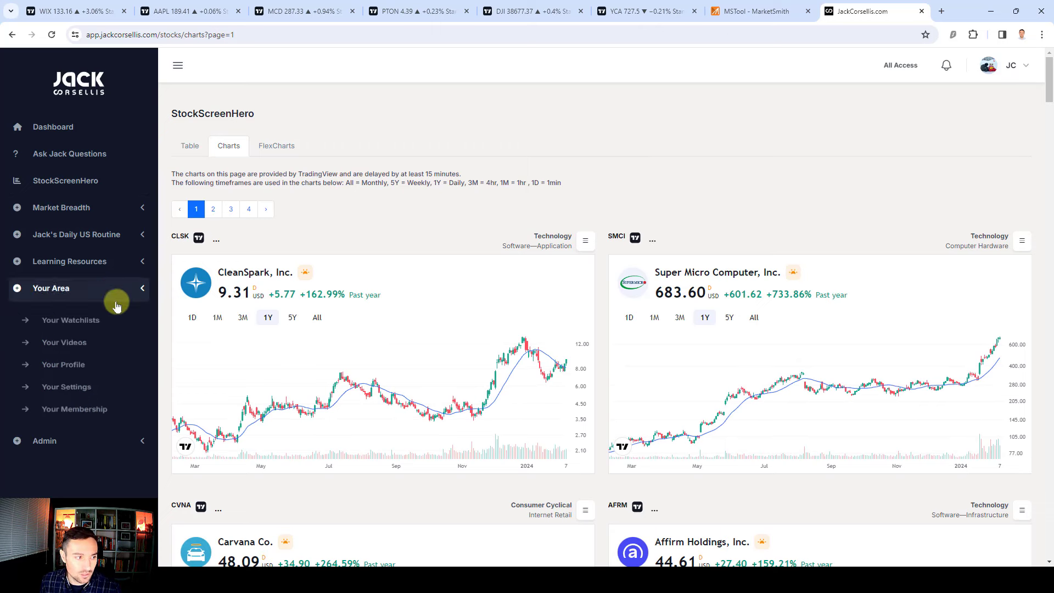
pyautogui.click(85, 286)
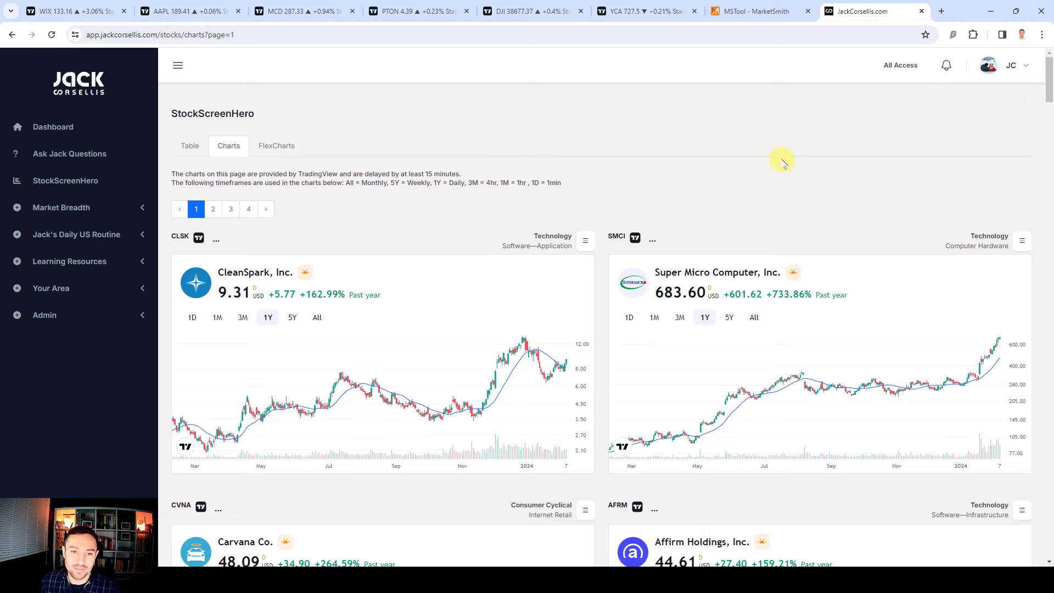
pyautogui.scroll(-4, 779, 159)
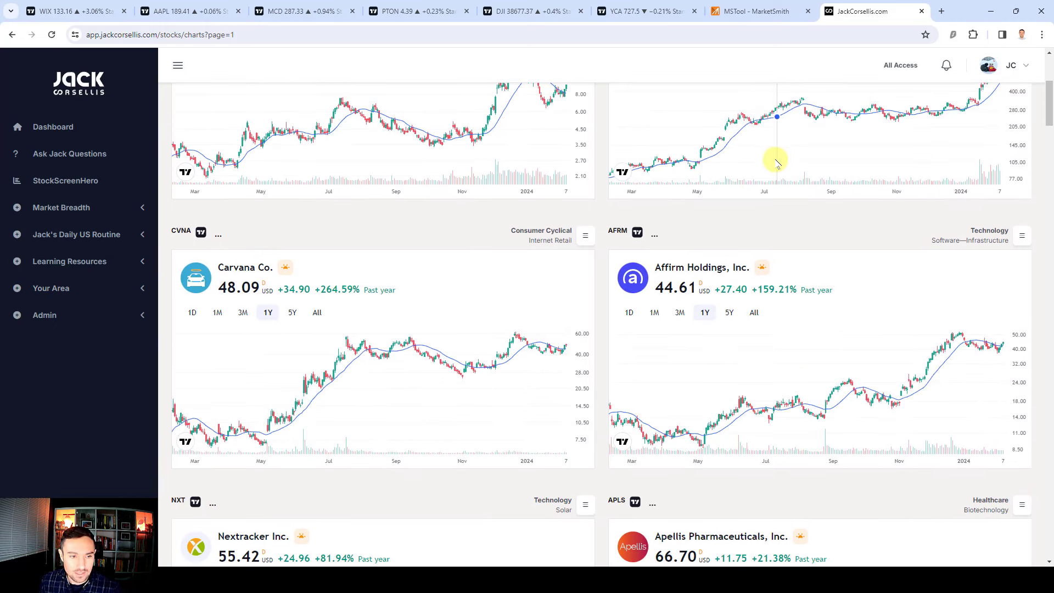
pyautogui.scroll(-2, 719, 156)
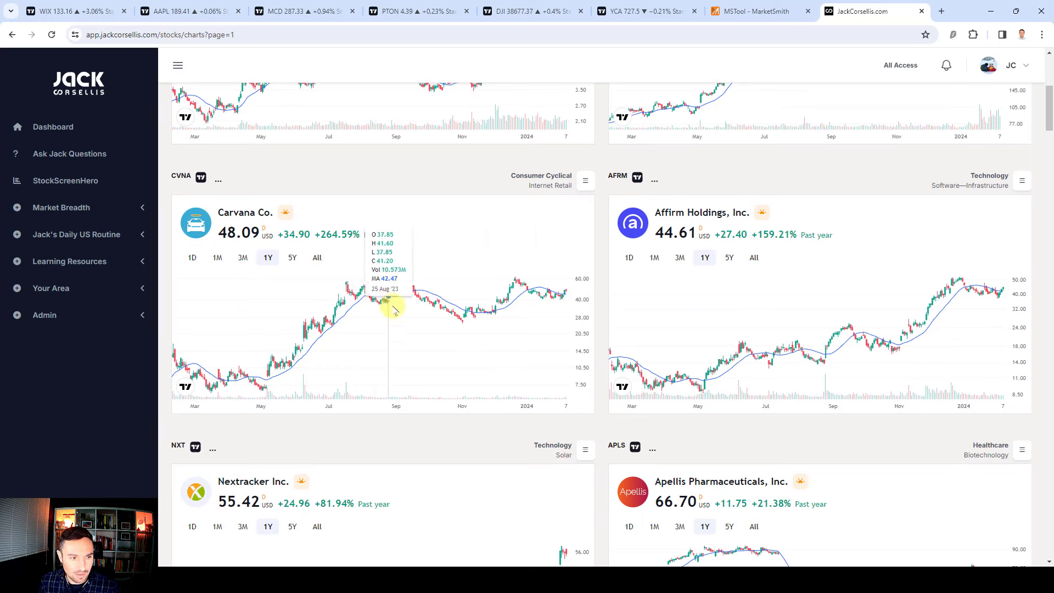
pyautogui.click(292, 257)
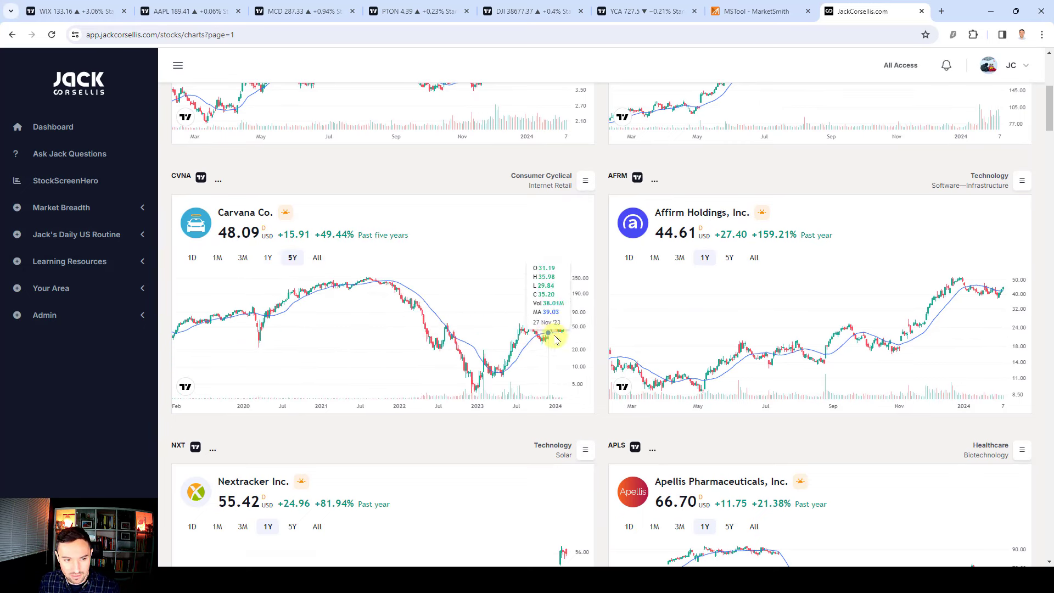
pyautogui.click(268, 257)
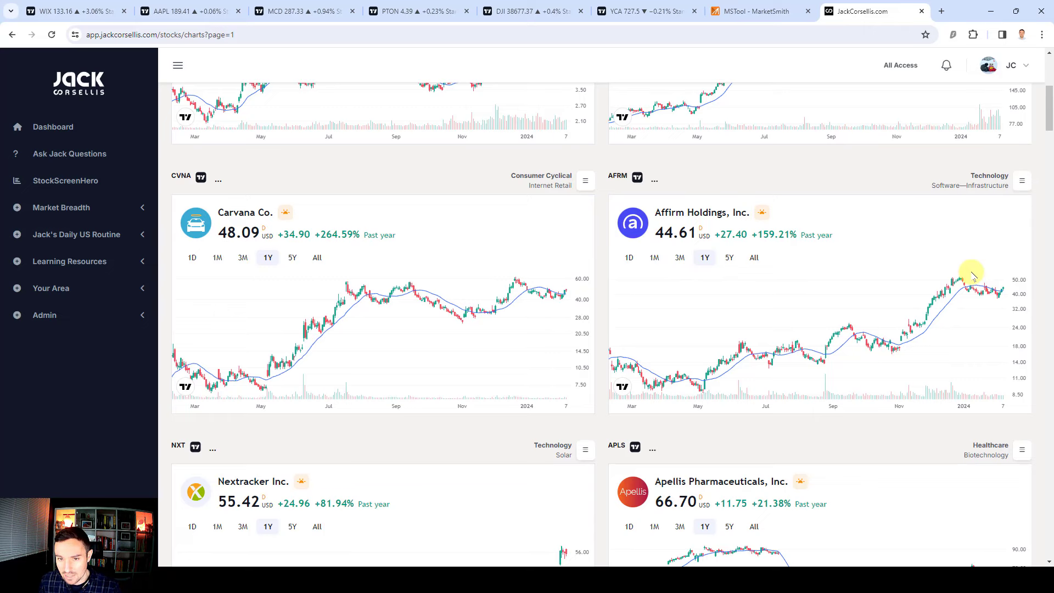
# - Find the GitLab chart, add the stock to the W/C 5 Feb 2024 watchlist, and expand Your Area
pyautogui.scroll(-5, 828, 207)
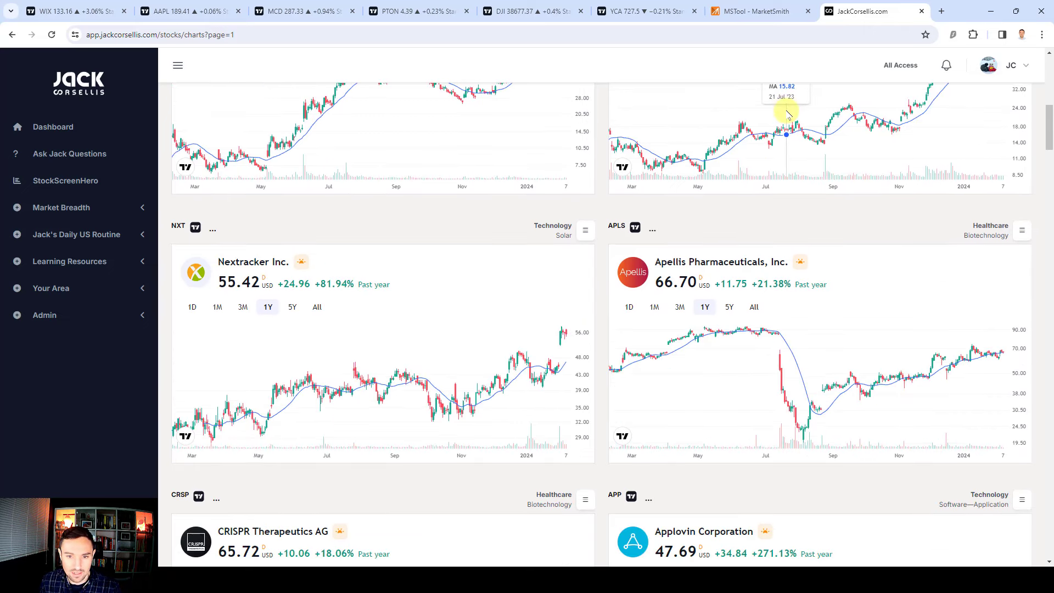
pyautogui.scroll(-3, 786, 132)
pyautogui.scroll(-8, 711, 155)
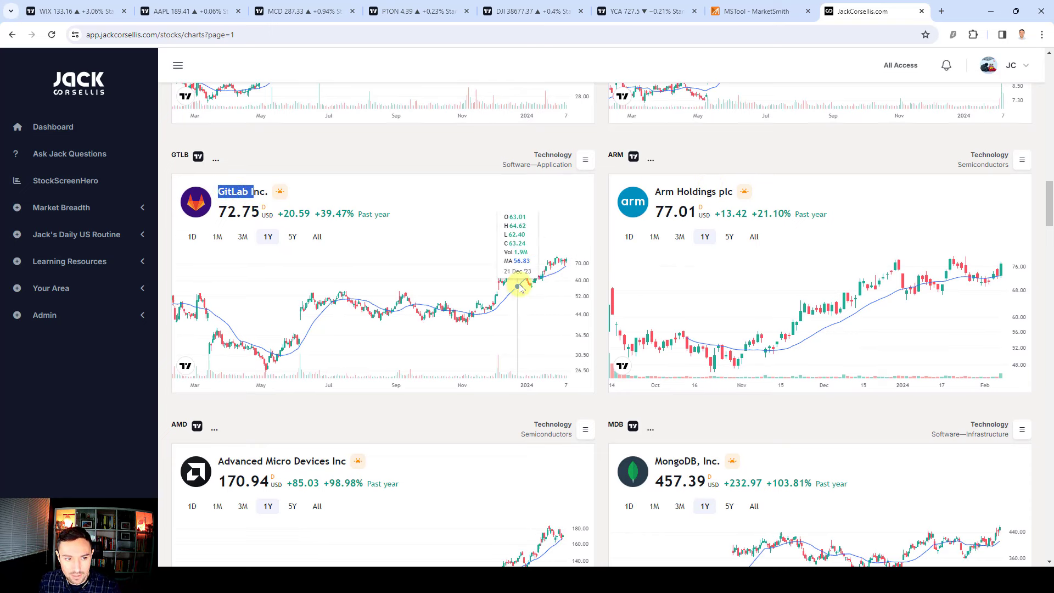
pyautogui.click(557, 277)
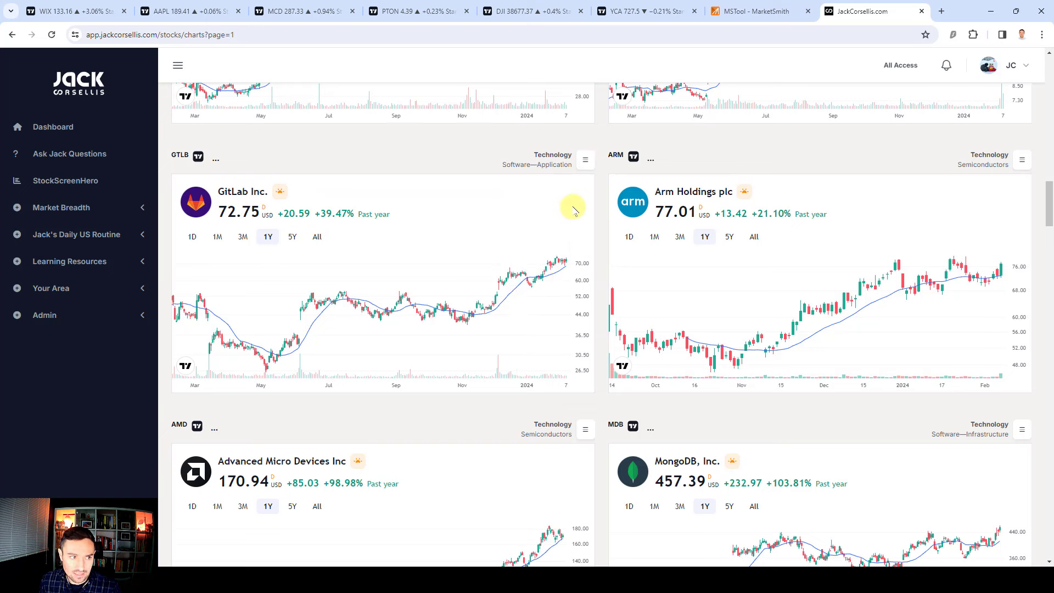
pyautogui.click(585, 160)
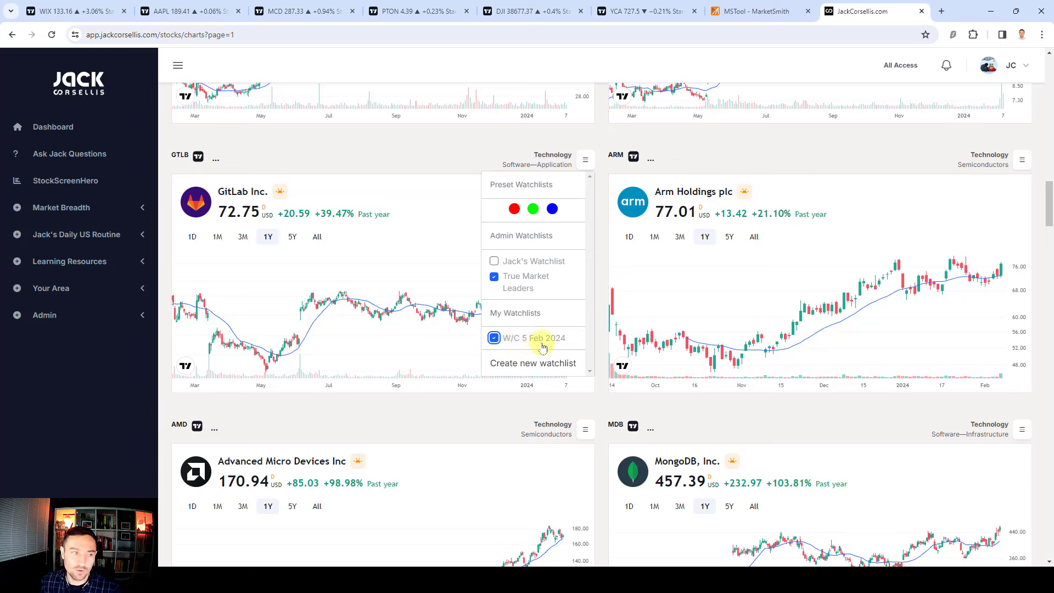
pyautogui.click(138, 289)
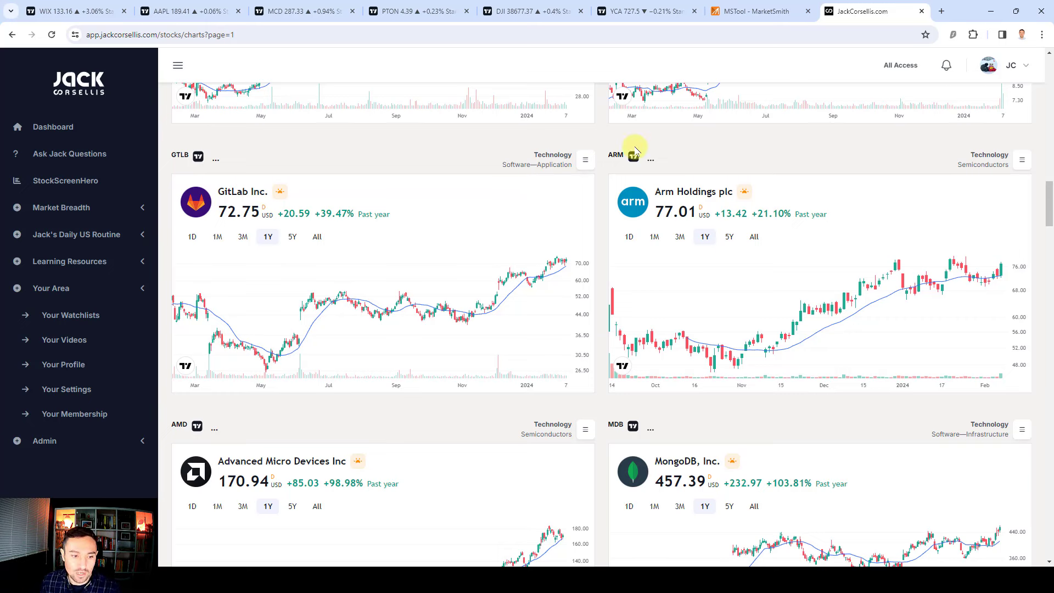
# - Compare MongoDB's five-year and one-year charts and examine the AMD, EDU, ELF, SAIA and ROKU charts
pyautogui.scroll(-3, 635, 151)
pyautogui.scroll(-1, 631, 147)
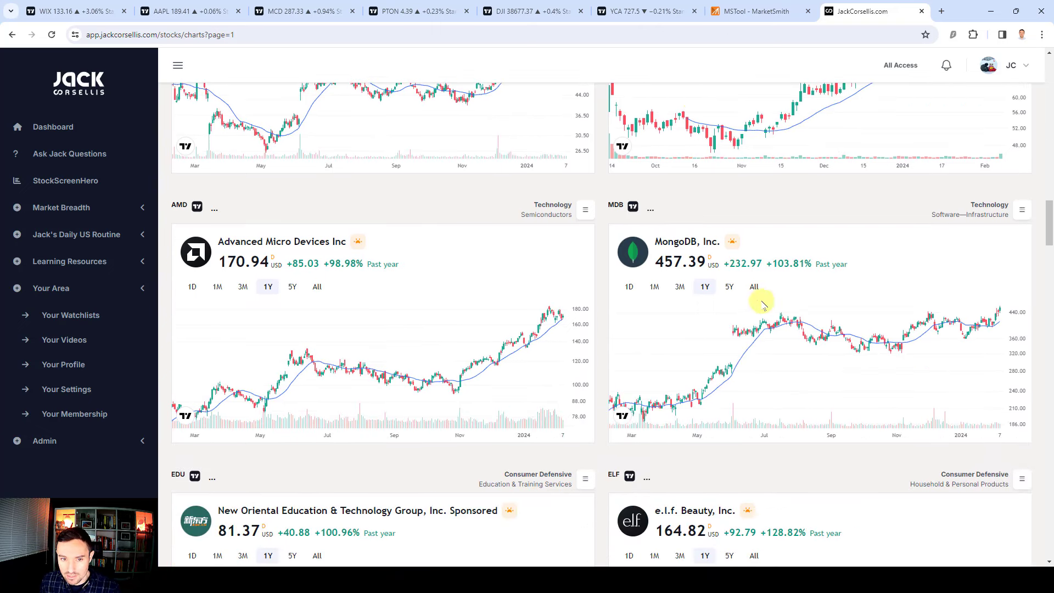
pyautogui.click(729, 287)
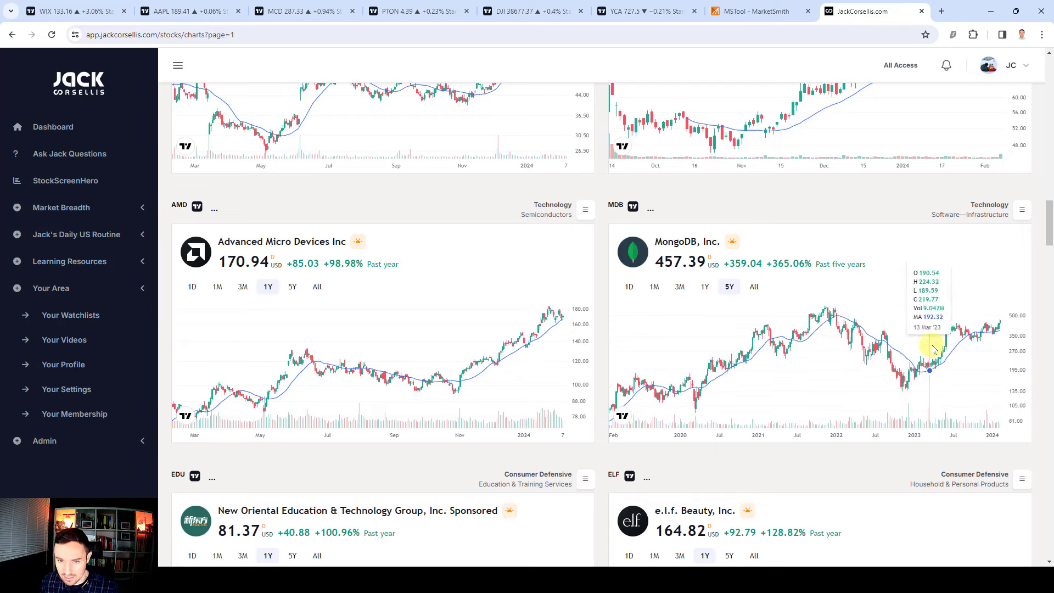
pyautogui.click(705, 287)
pyautogui.scroll(-5, 710, 169)
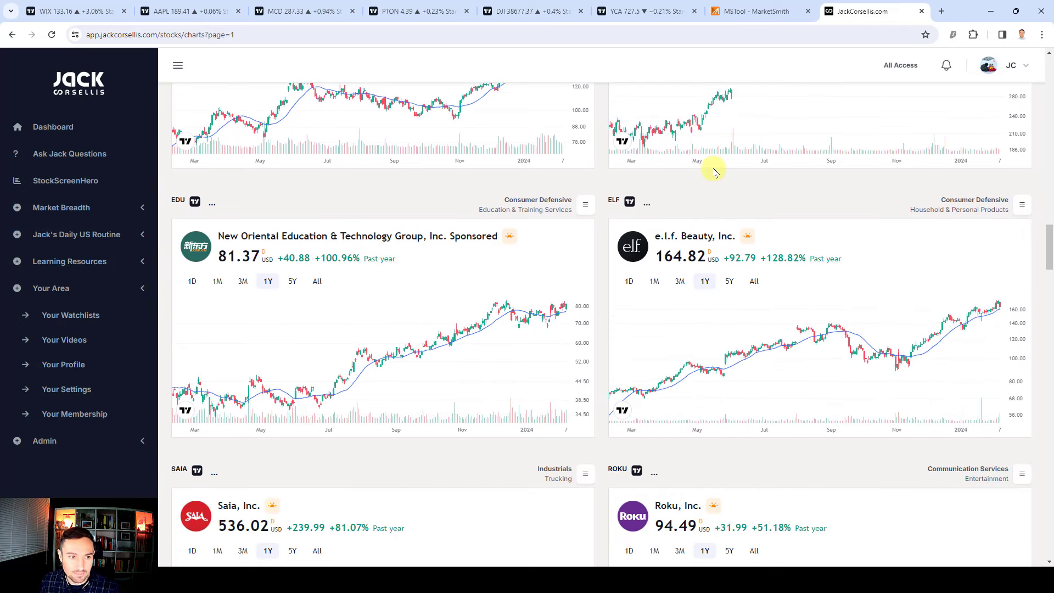
pyautogui.scroll(3, 708, 181)
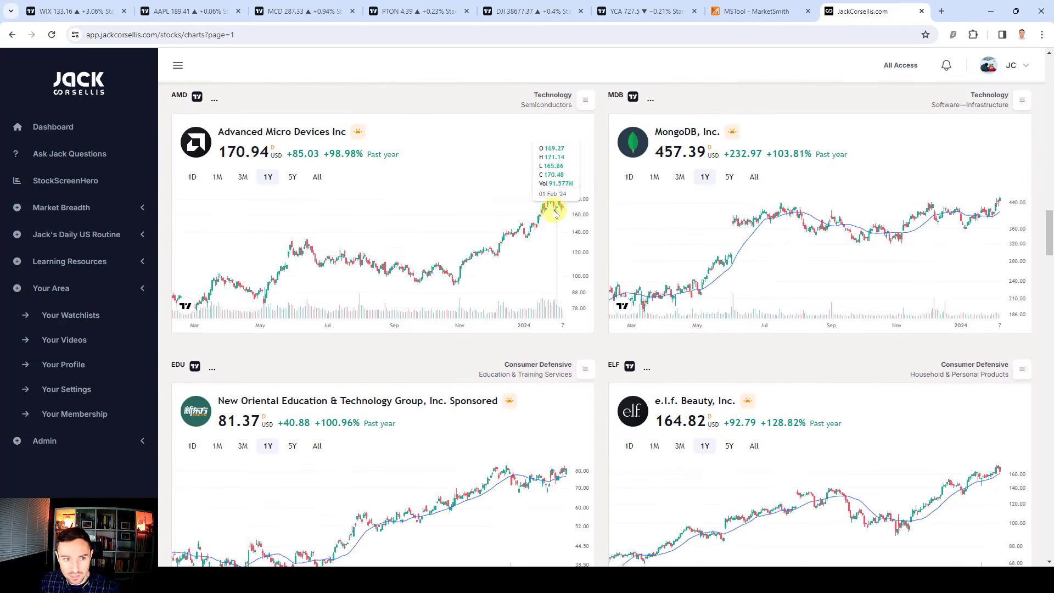
pyautogui.scroll(-4, 713, 177)
pyautogui.scroll(-5, 713, 177)
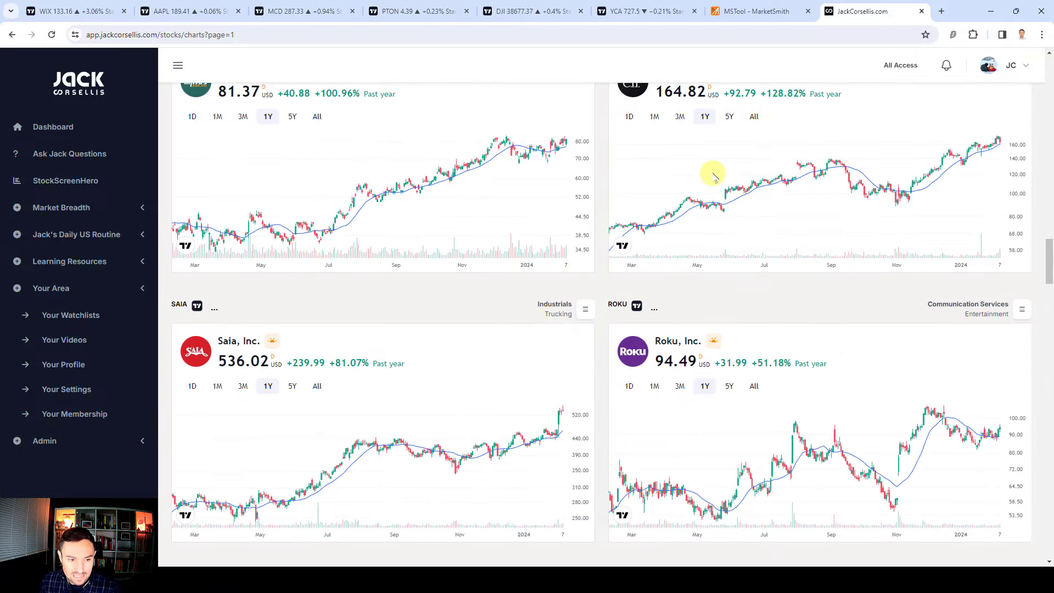
# - Find the SentinelOne chart and add the stock to the W/C 5 Feb 2024 watchlist
pyautogui.scroll(-5, 714, 177)
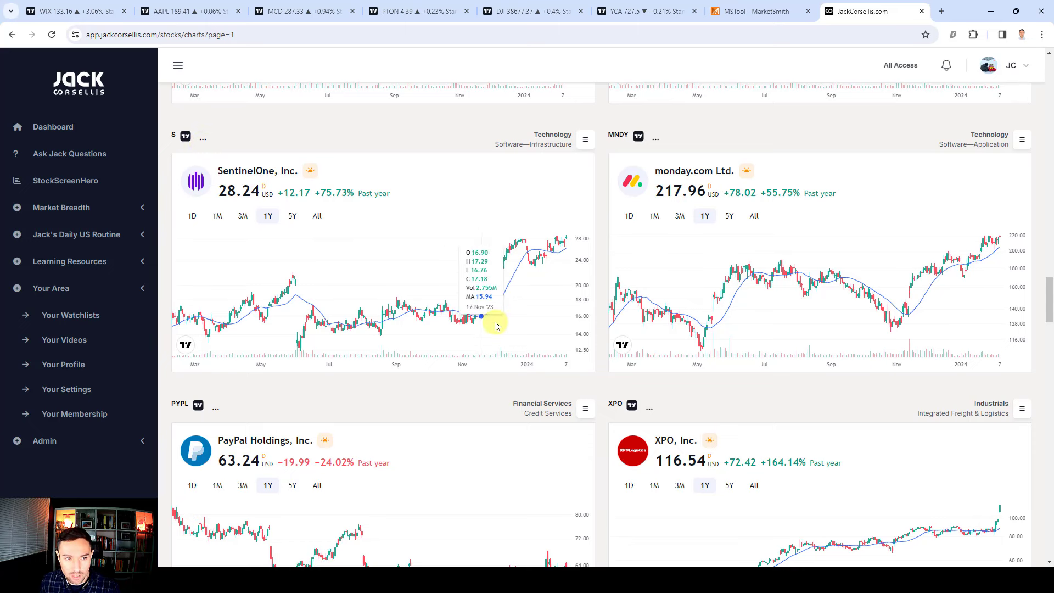
pyautogui.click(585, 139)
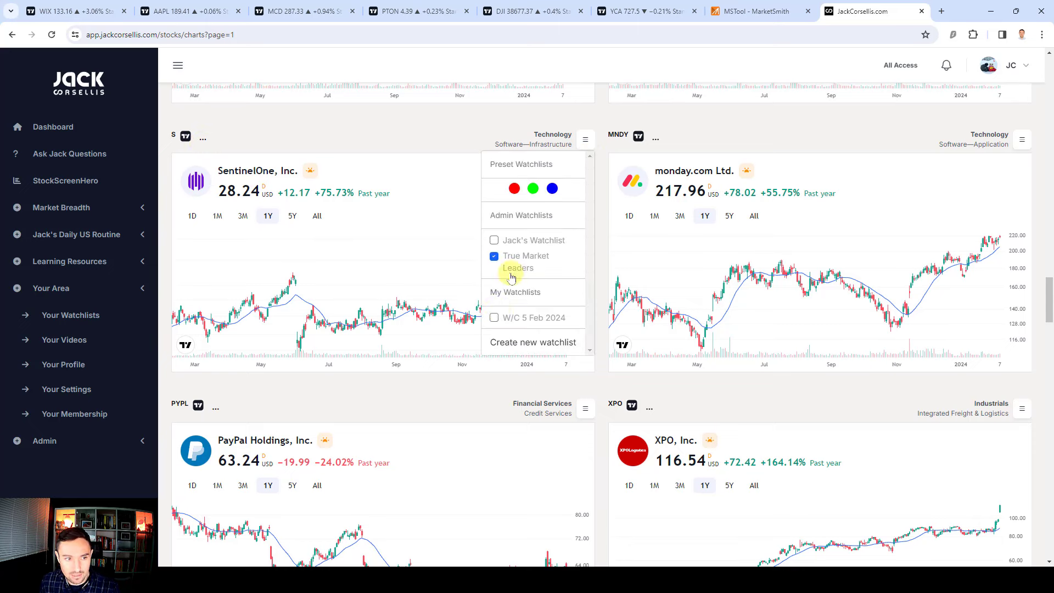
pyautogui.click(494, 318)
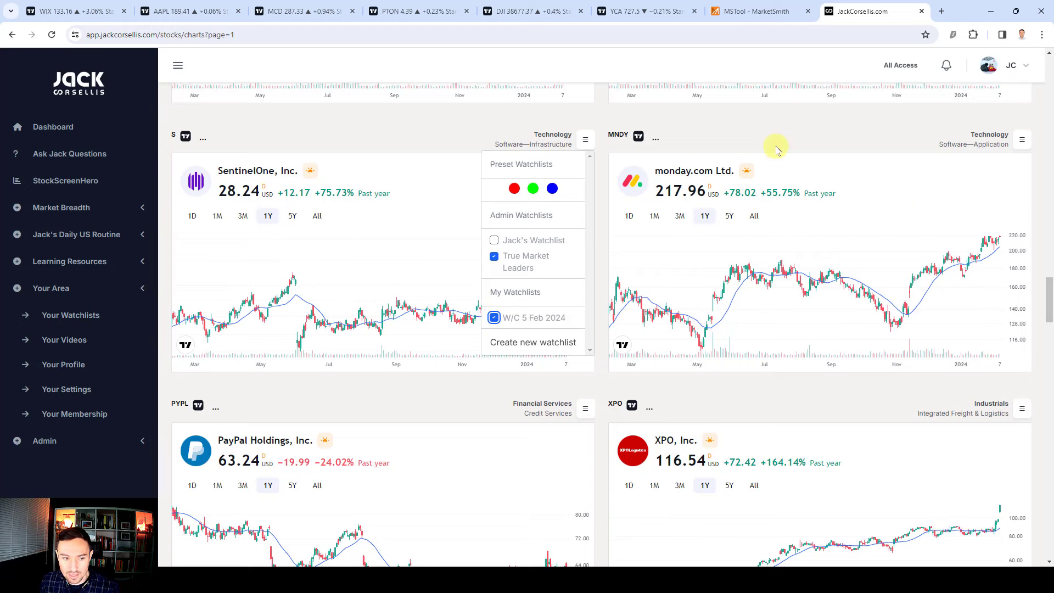
# - Find the Cloudflare chart and add the stock to the W/C 5 Feb 2024 watchlist
pyautogui.scroll(-5, 776, 146)
pyautogui.scroll(-2, 776, 147)
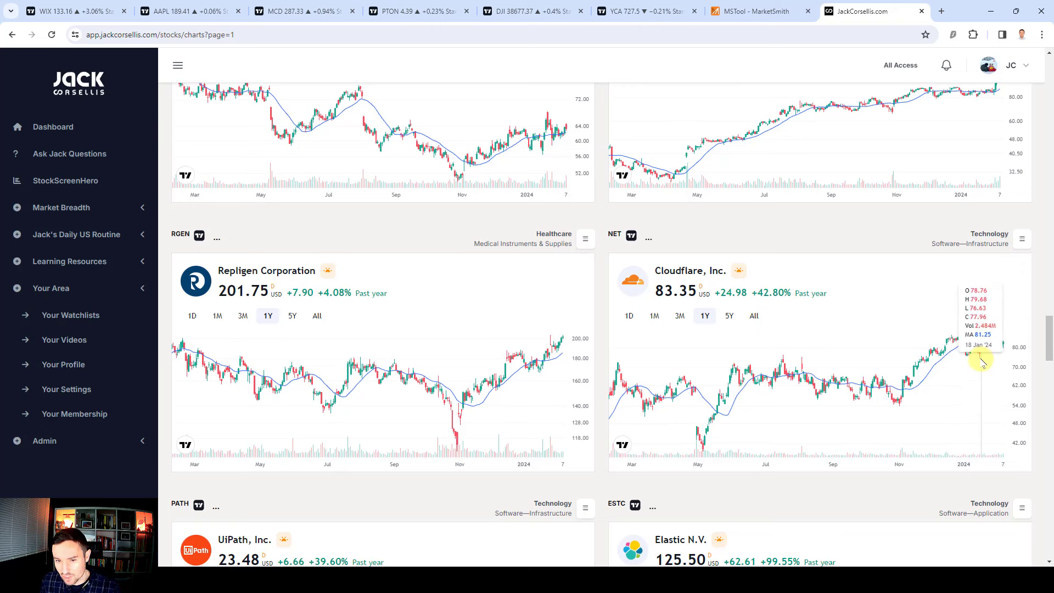
pyautogui.click(1021, 239)
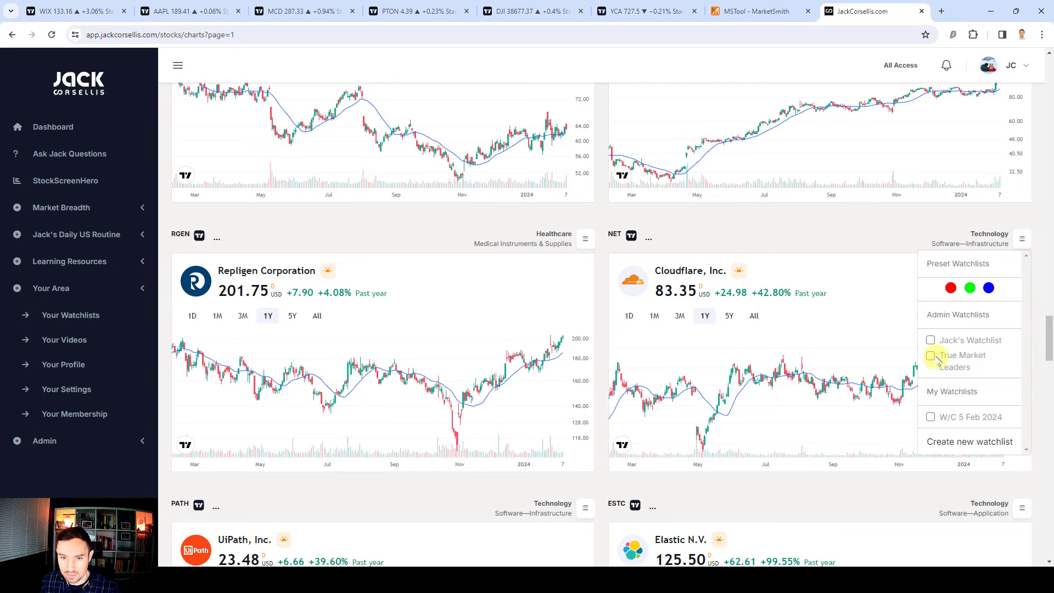
pyautogui.click(930, 416)
# - Compare Elastic N.V.'s five-year and one-year charts and add the stock to the W/C 5 Feb 2024 watchlist
pyautogui.scroll(-5, 828, 247)
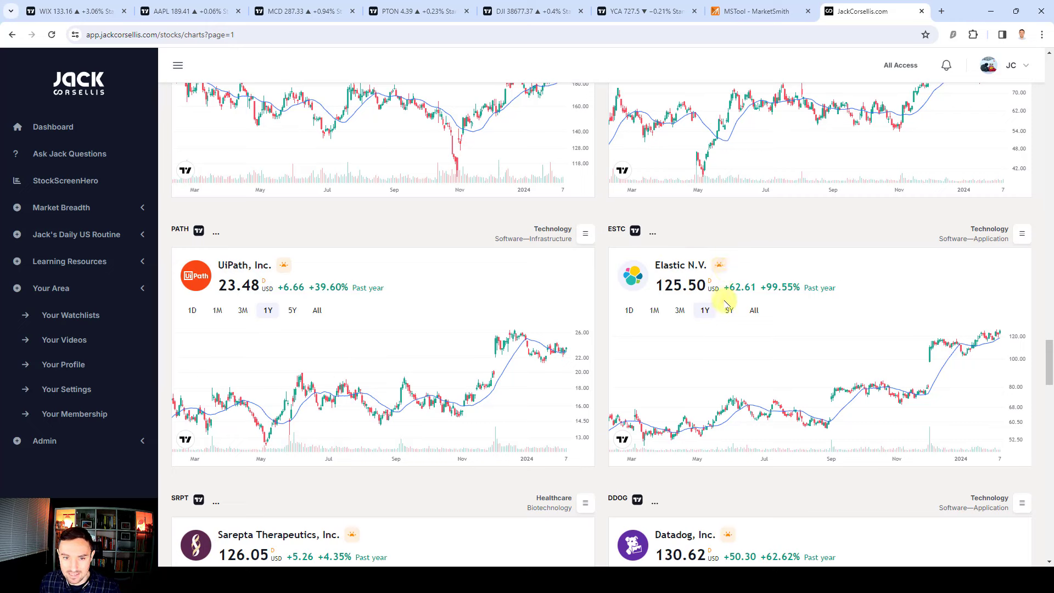
pyautogui.click(727, 310)
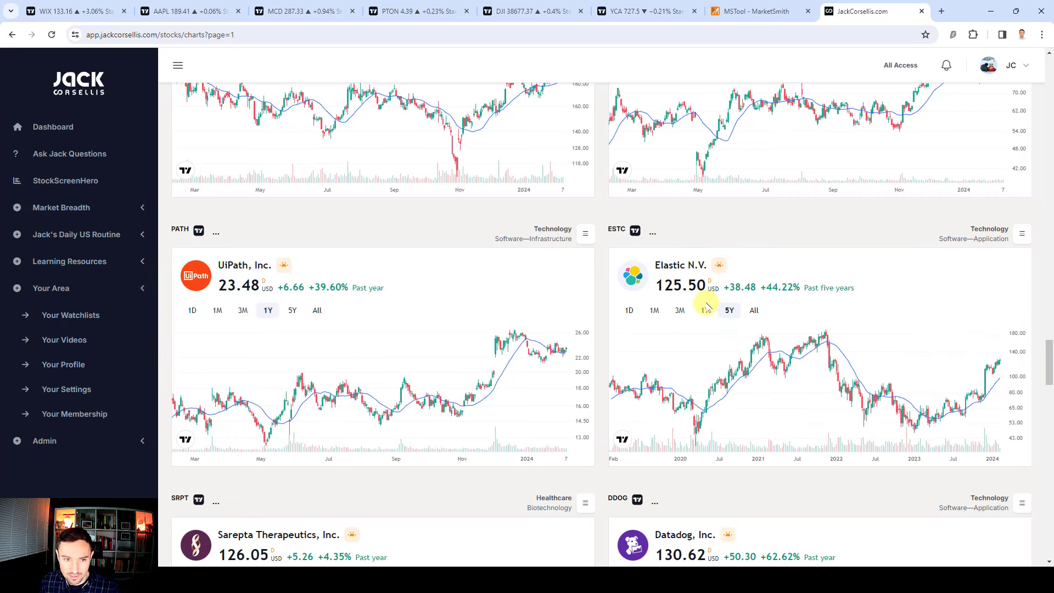
pyautogui.click(705, 309)
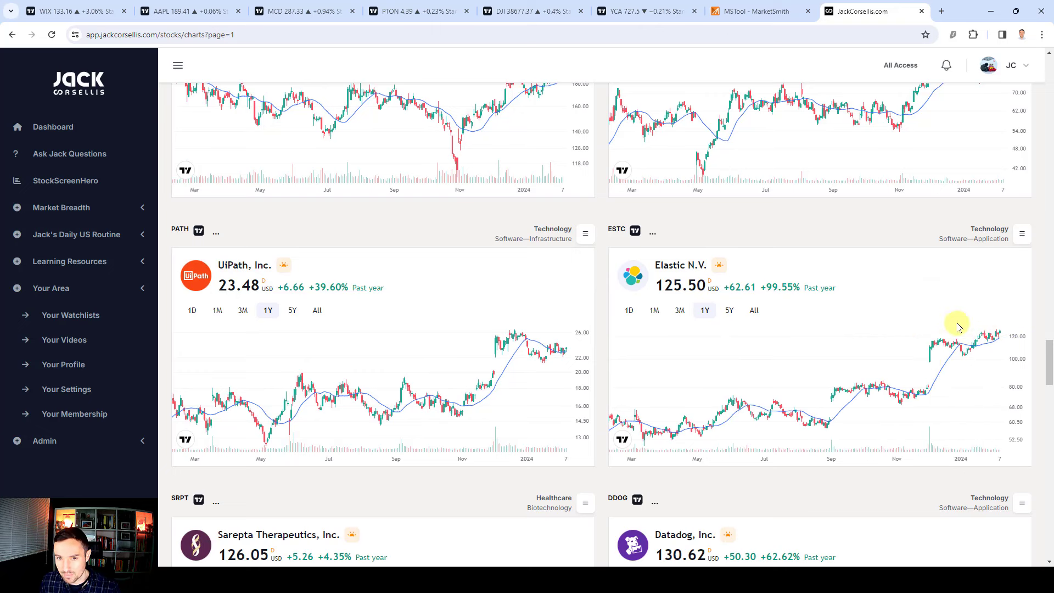
pyautogui.click(1021, 234)
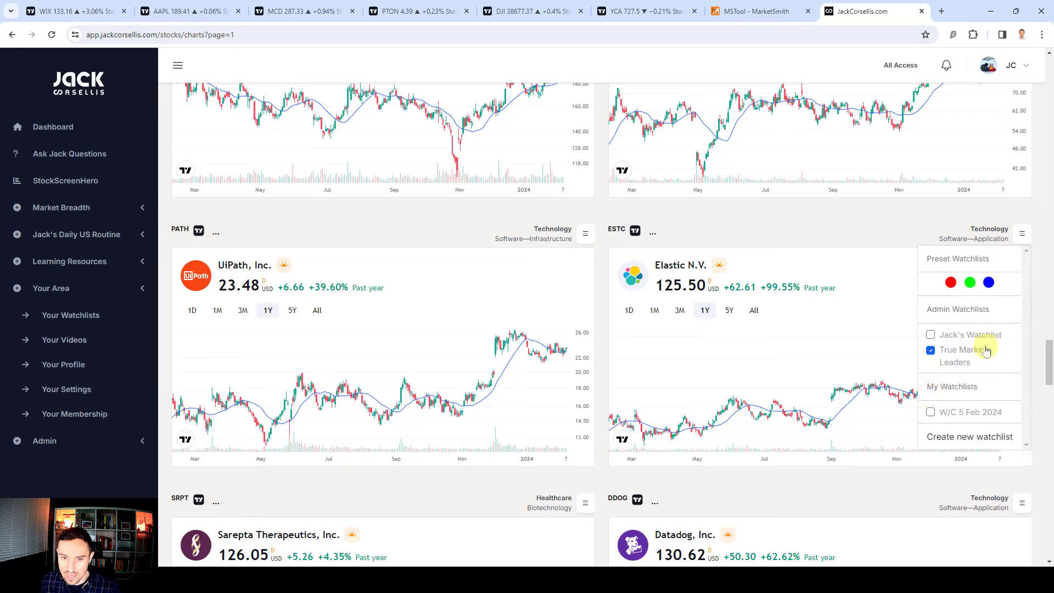
pyautogui.click(930, 412)
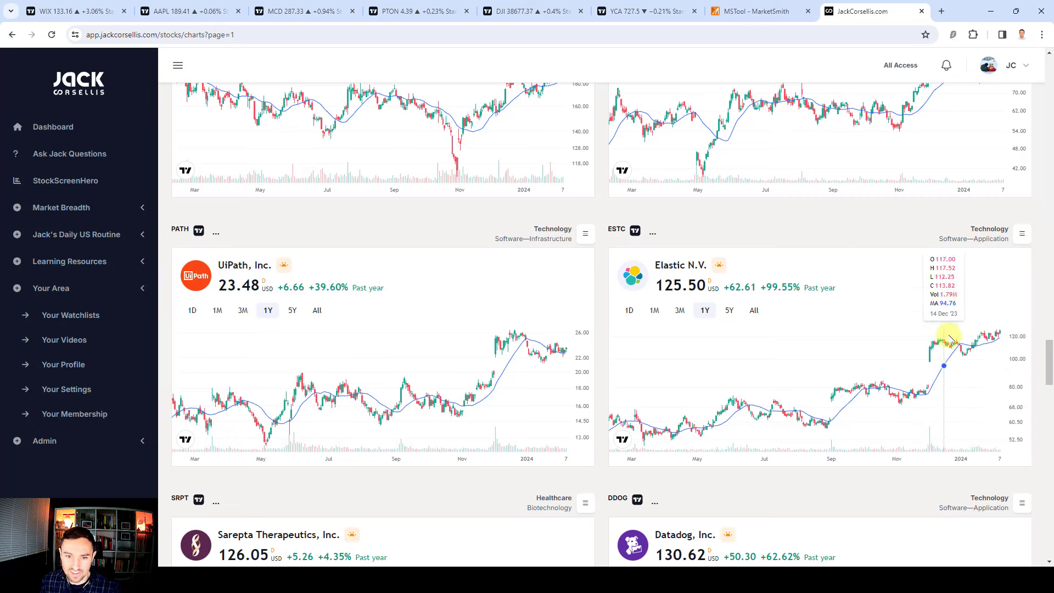
pyautogui.scroll(-4, 882, 287)
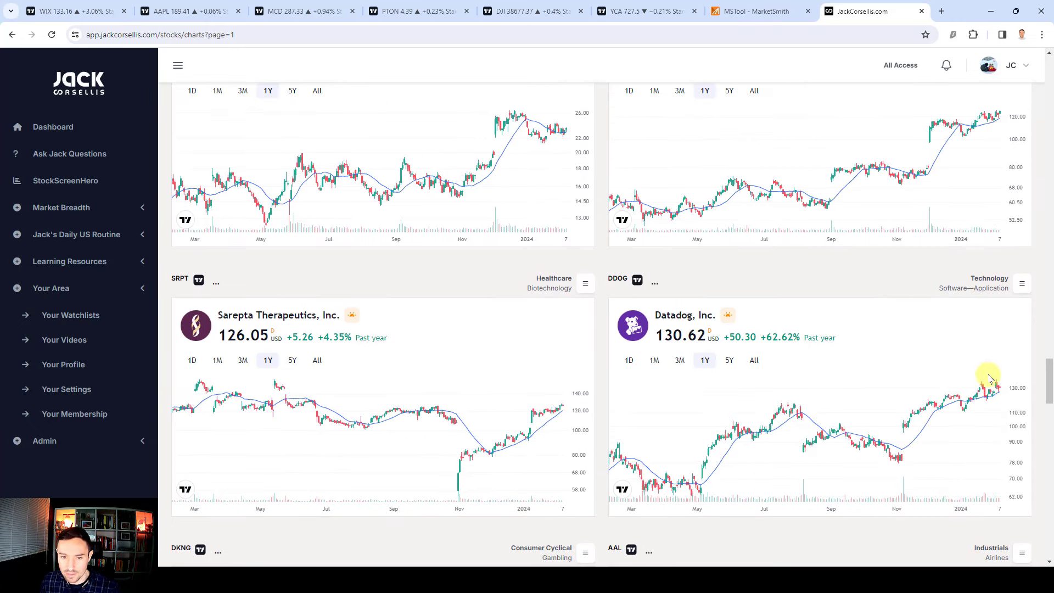
# - Add Datadog to the W/C 5 Feb 2024 watchlist
pyautogui.click(1022, 283)
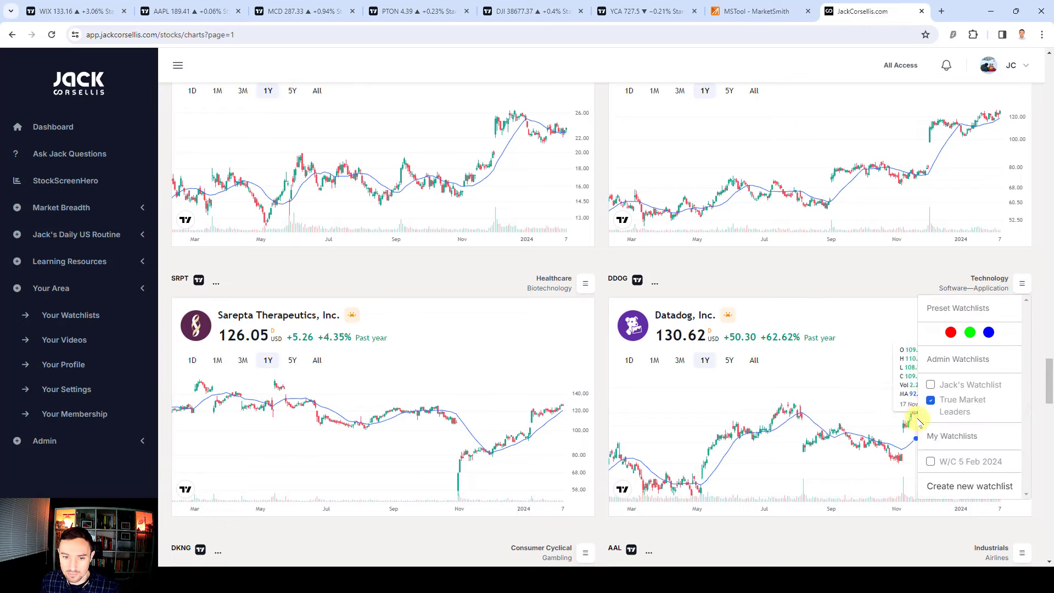
pyautogui.click(929, 461)
# - Examine the remaining charts on the first results page, from DraftKings through Marvell, Snowflake, Cameco and Shopify to Abercrombie & Fitch
pyautogui.scroll(-4, 820, 277)
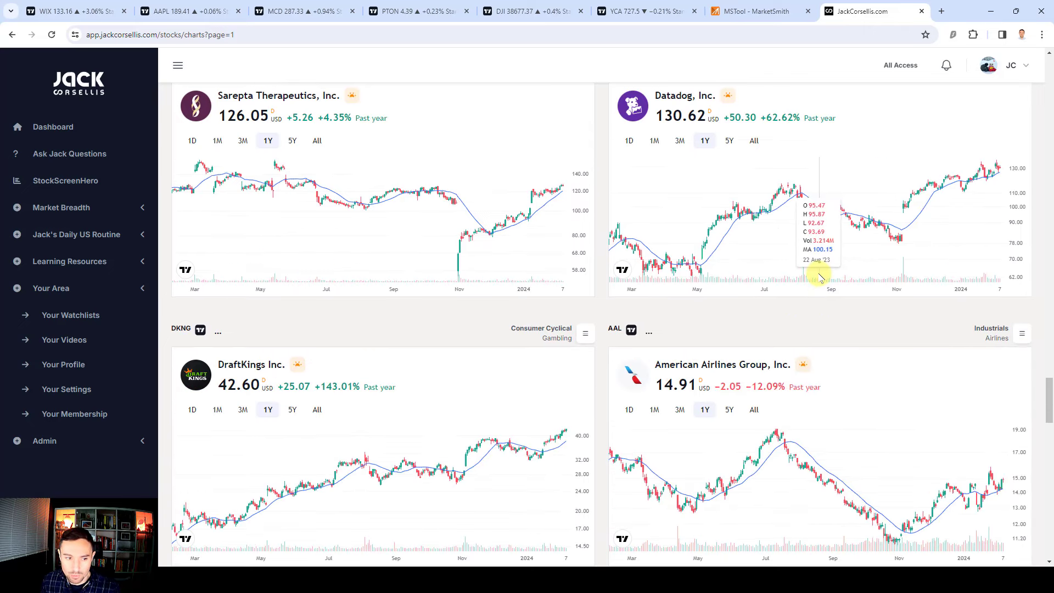
pyautogui.scroll(-7, 820, 278)
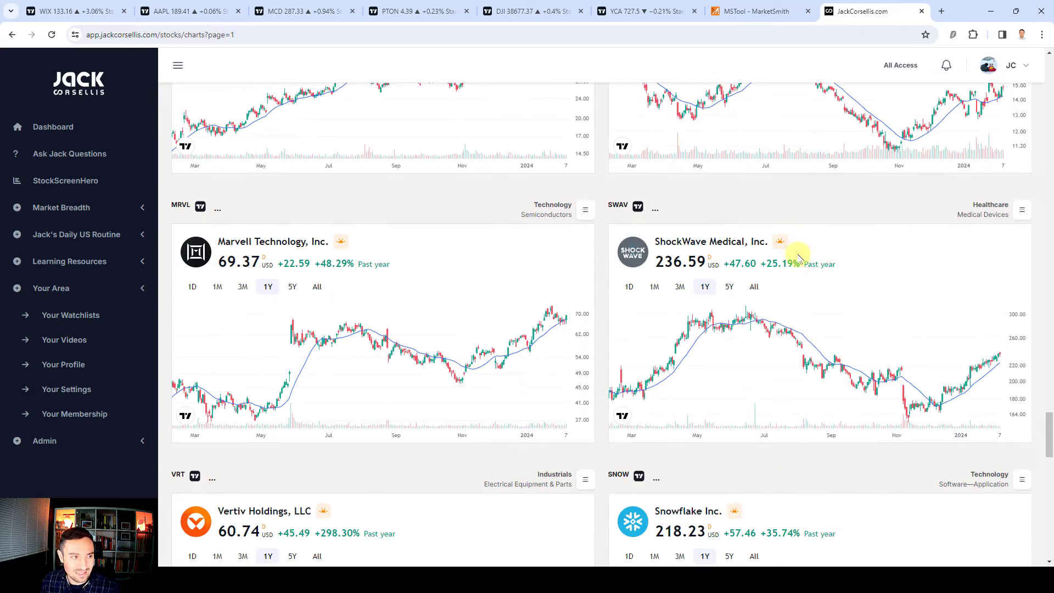
pyautogui.scroll(-7, 797, 255)
pyautogui.scroll(2, 797, 256)
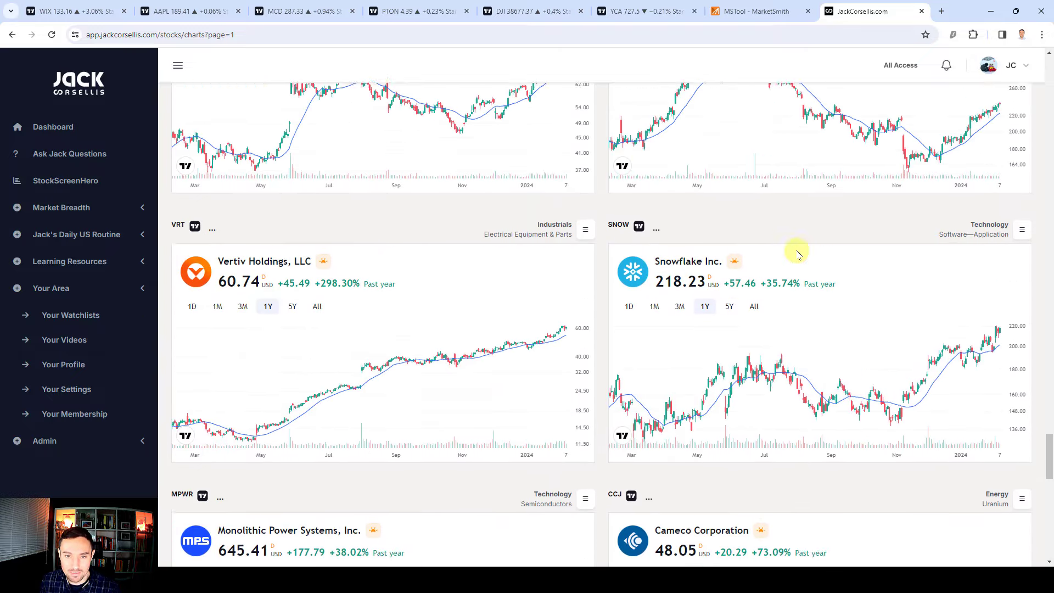
pyautogui.scroll(1, 797, 256)
pyautogui.scroll(-5, 899, 270)
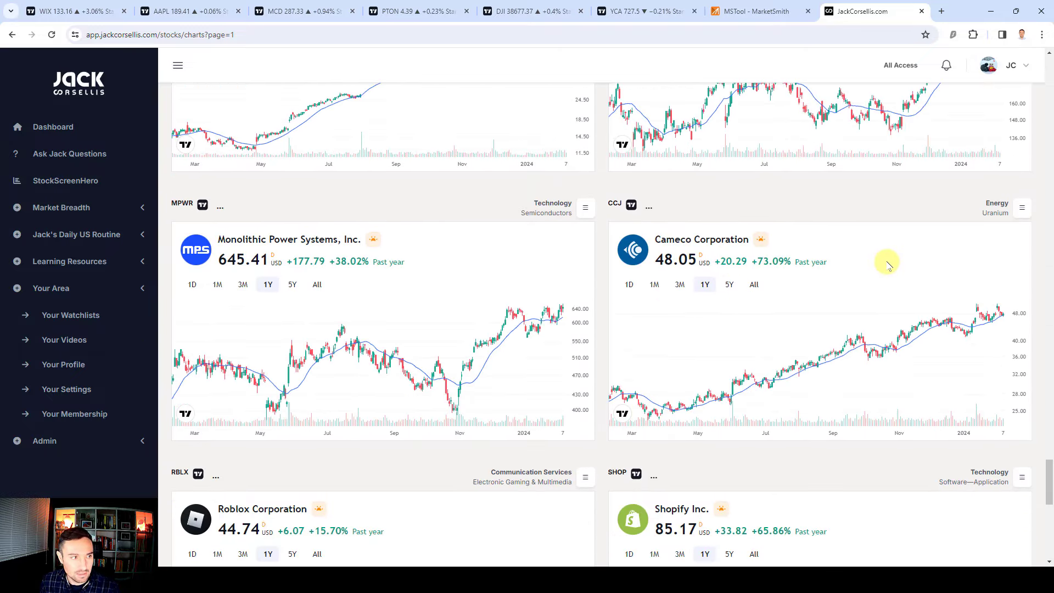
pyautogui.scroll(-1, 888, 263)
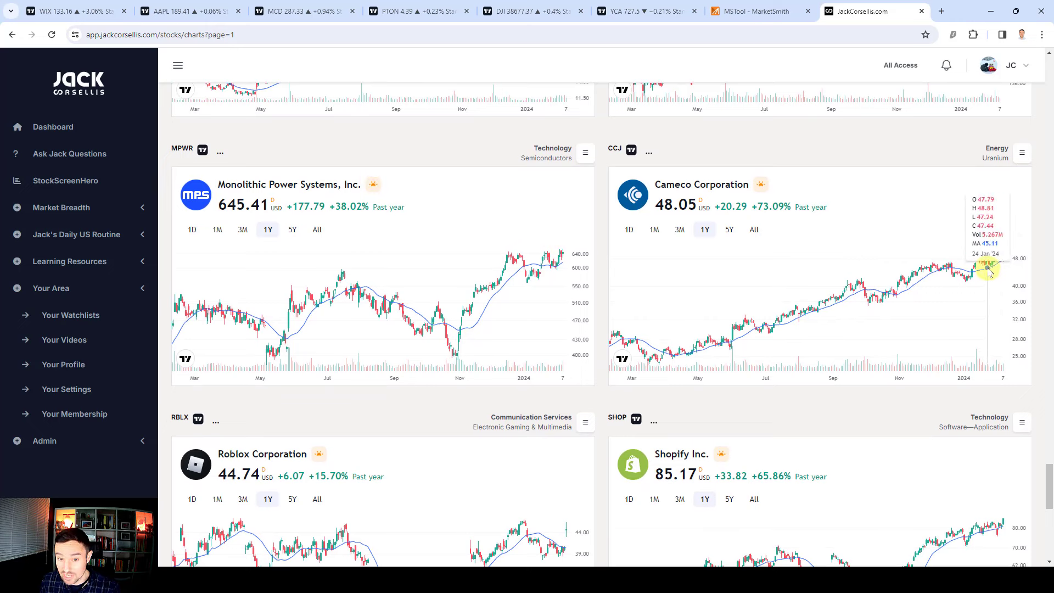
pyautogui.scroll(-3, 805, 214)
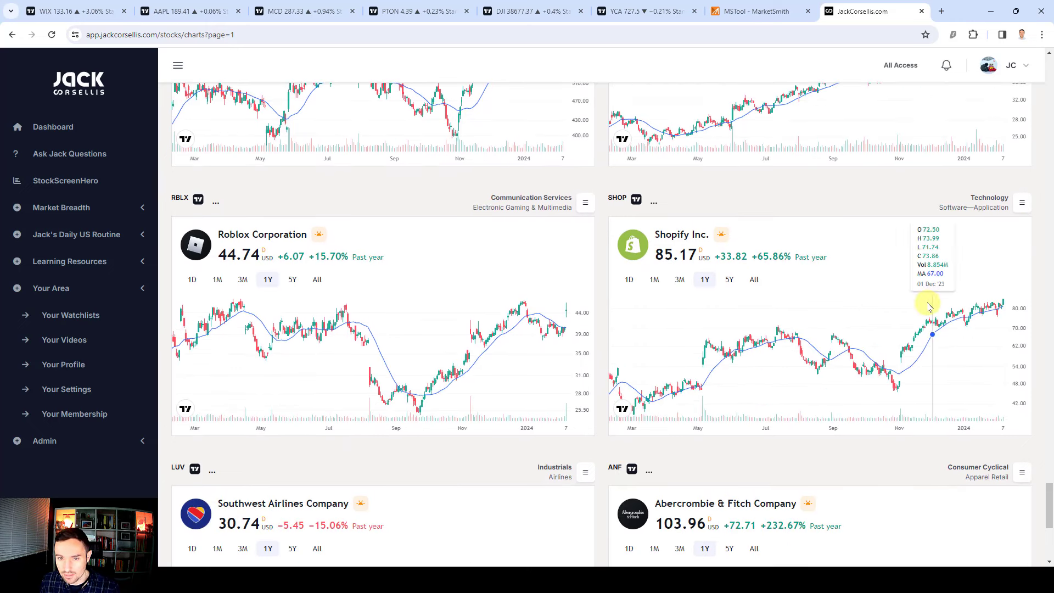
pyautogui.scroll(-4, 988, 277)
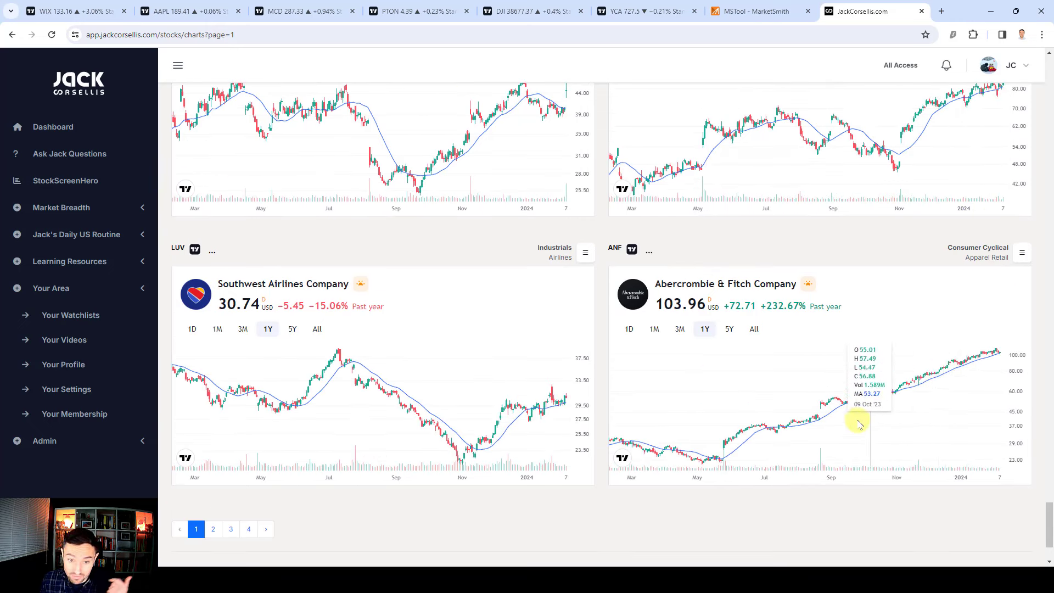
pyautogui.scroll(-2, 959, 376)
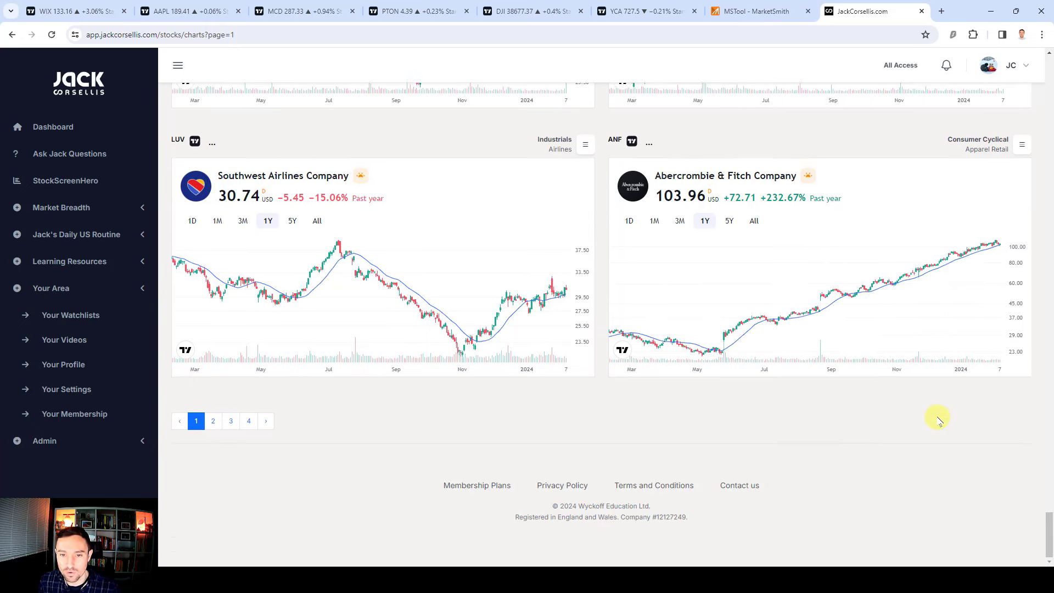
# - Return to the table view of the screen results and highlight the title "US - Powerful Uptrend with High Dollar Volume + ADR%"
pyautogui.scroll(20, 936, 398)
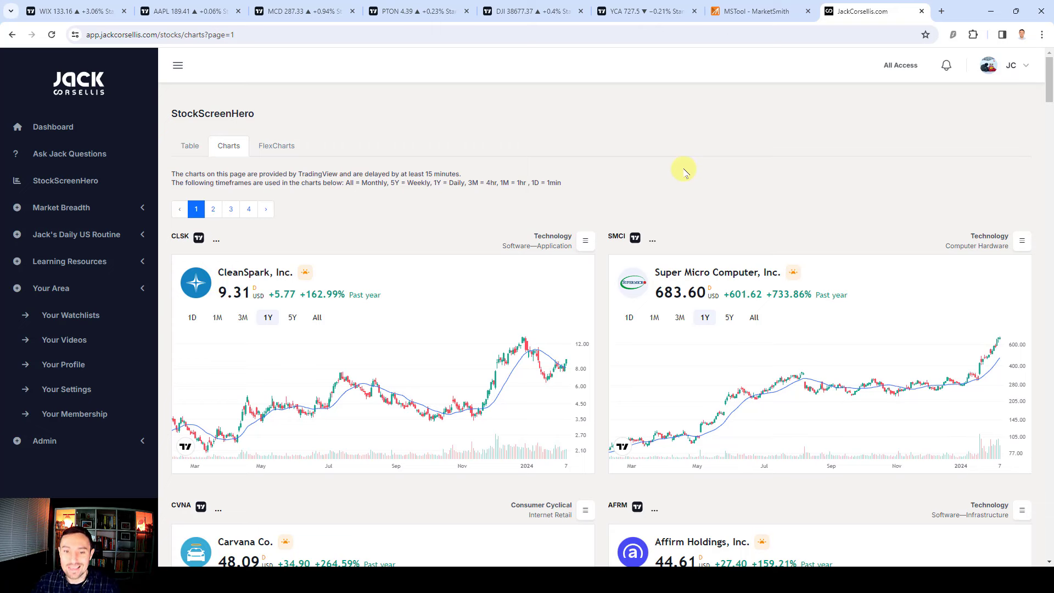
pyautogui.click(186, 154)
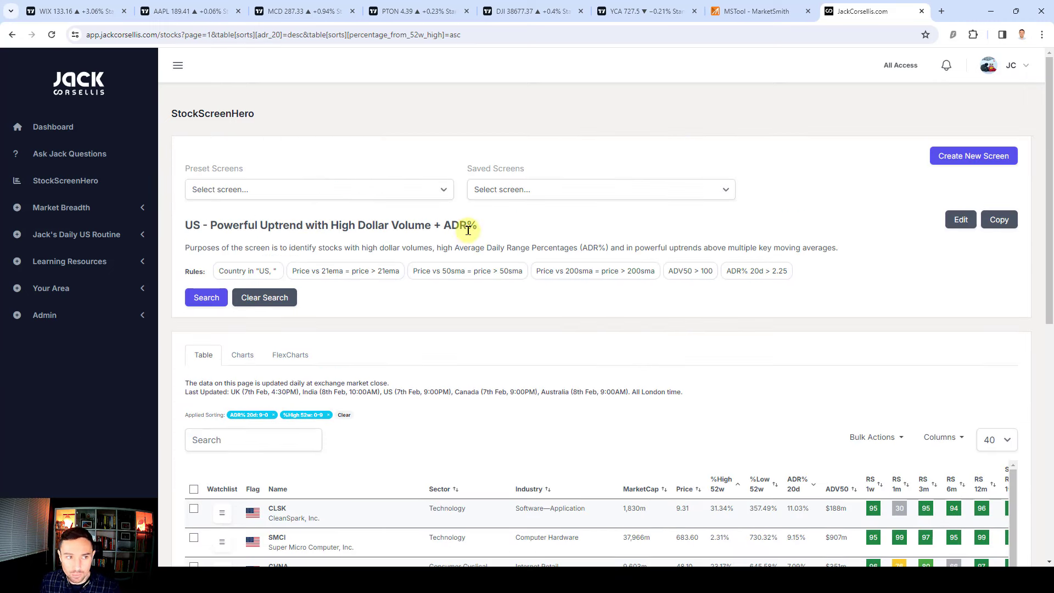
pyautogui.moveTo(477, 232); pyautogui.dragTo(199, 230)
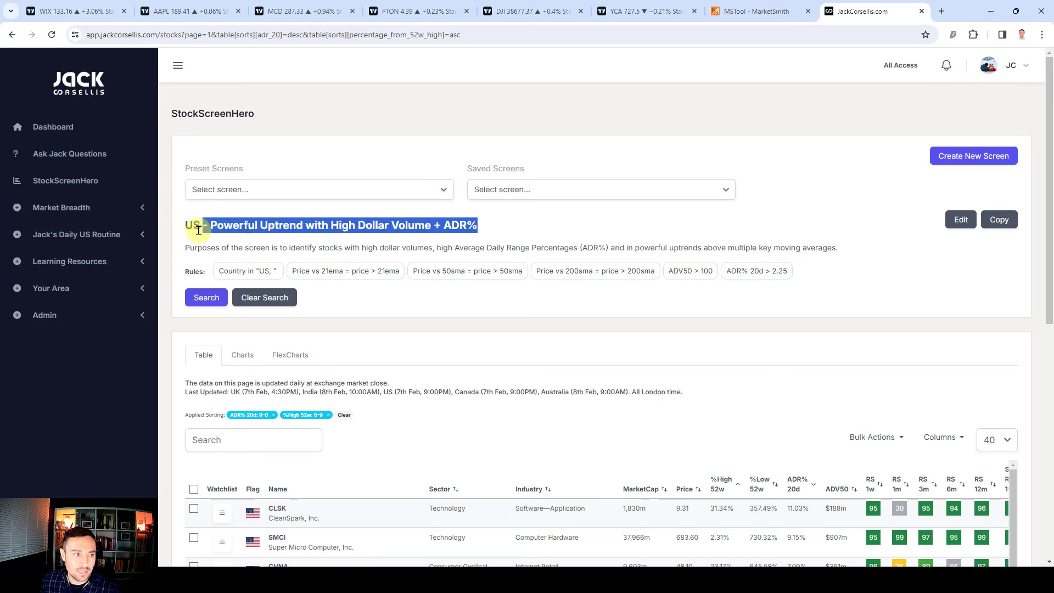